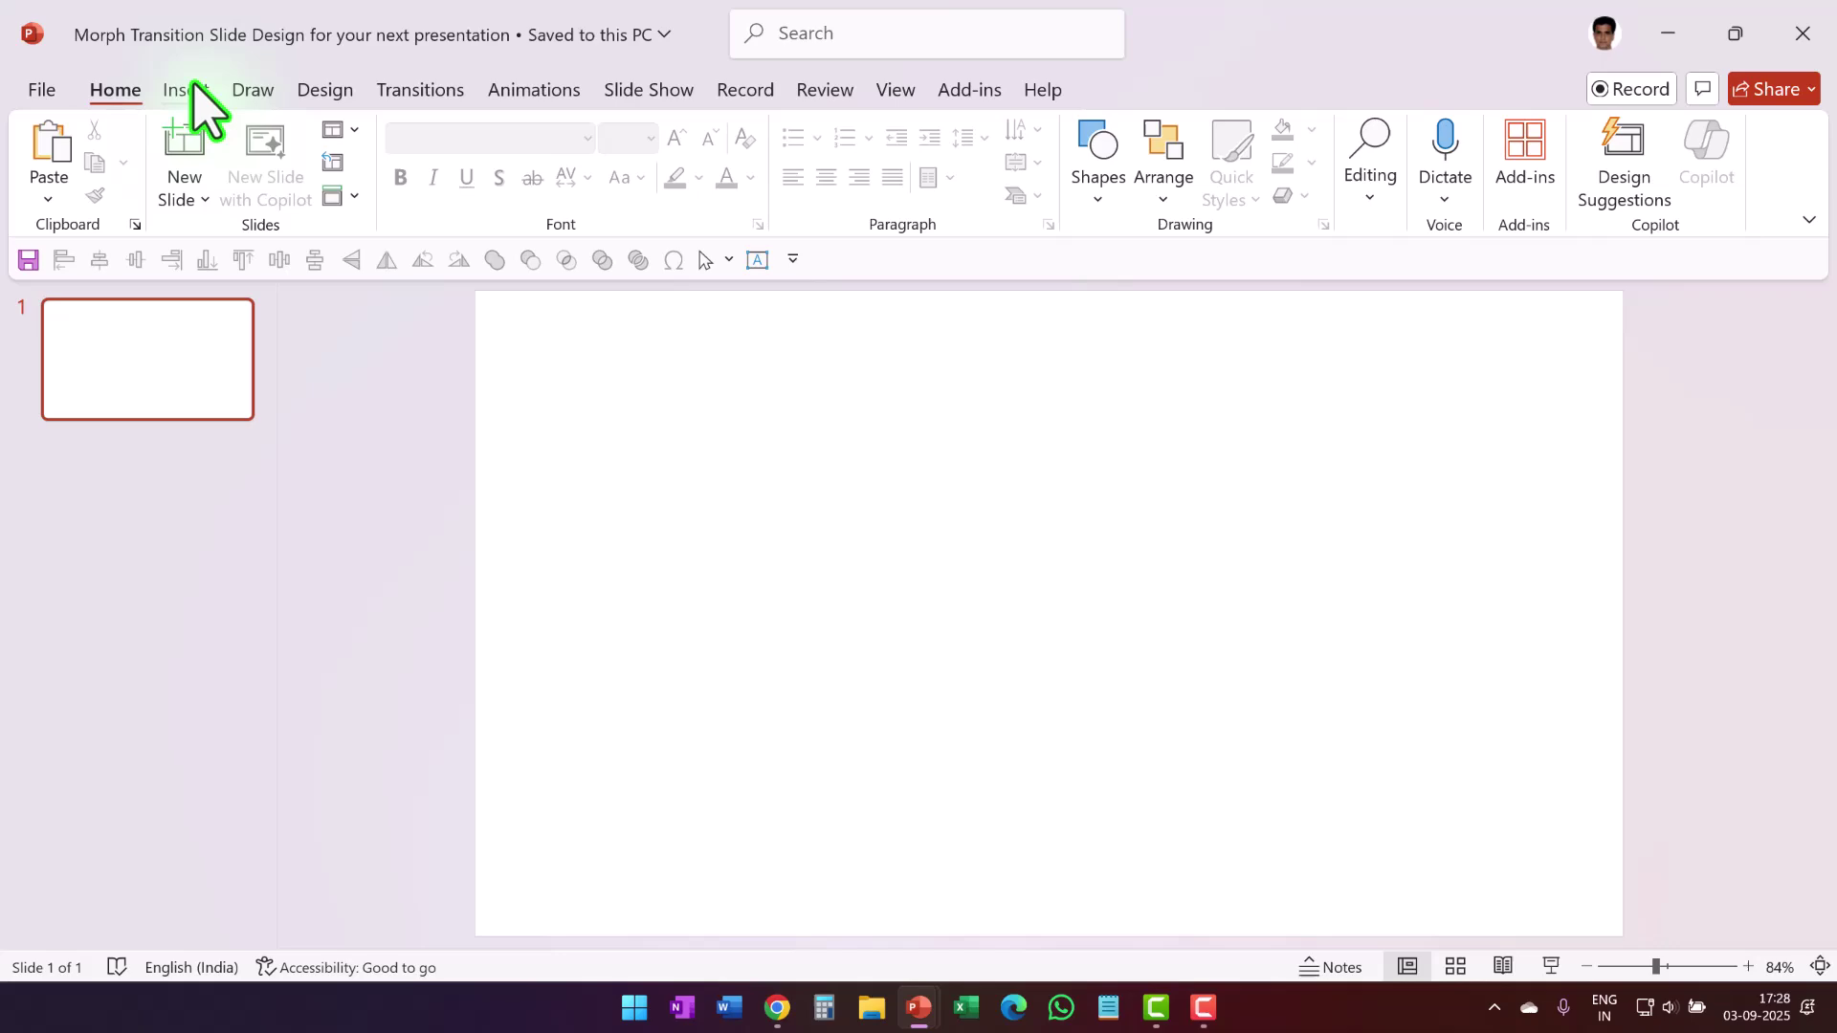
Step: Insert a Basic Radial SmartArt cycle diagram and add a fifth outer circle
left_click(191, 90)
left_click(777, 160)
left_click(373, 384)
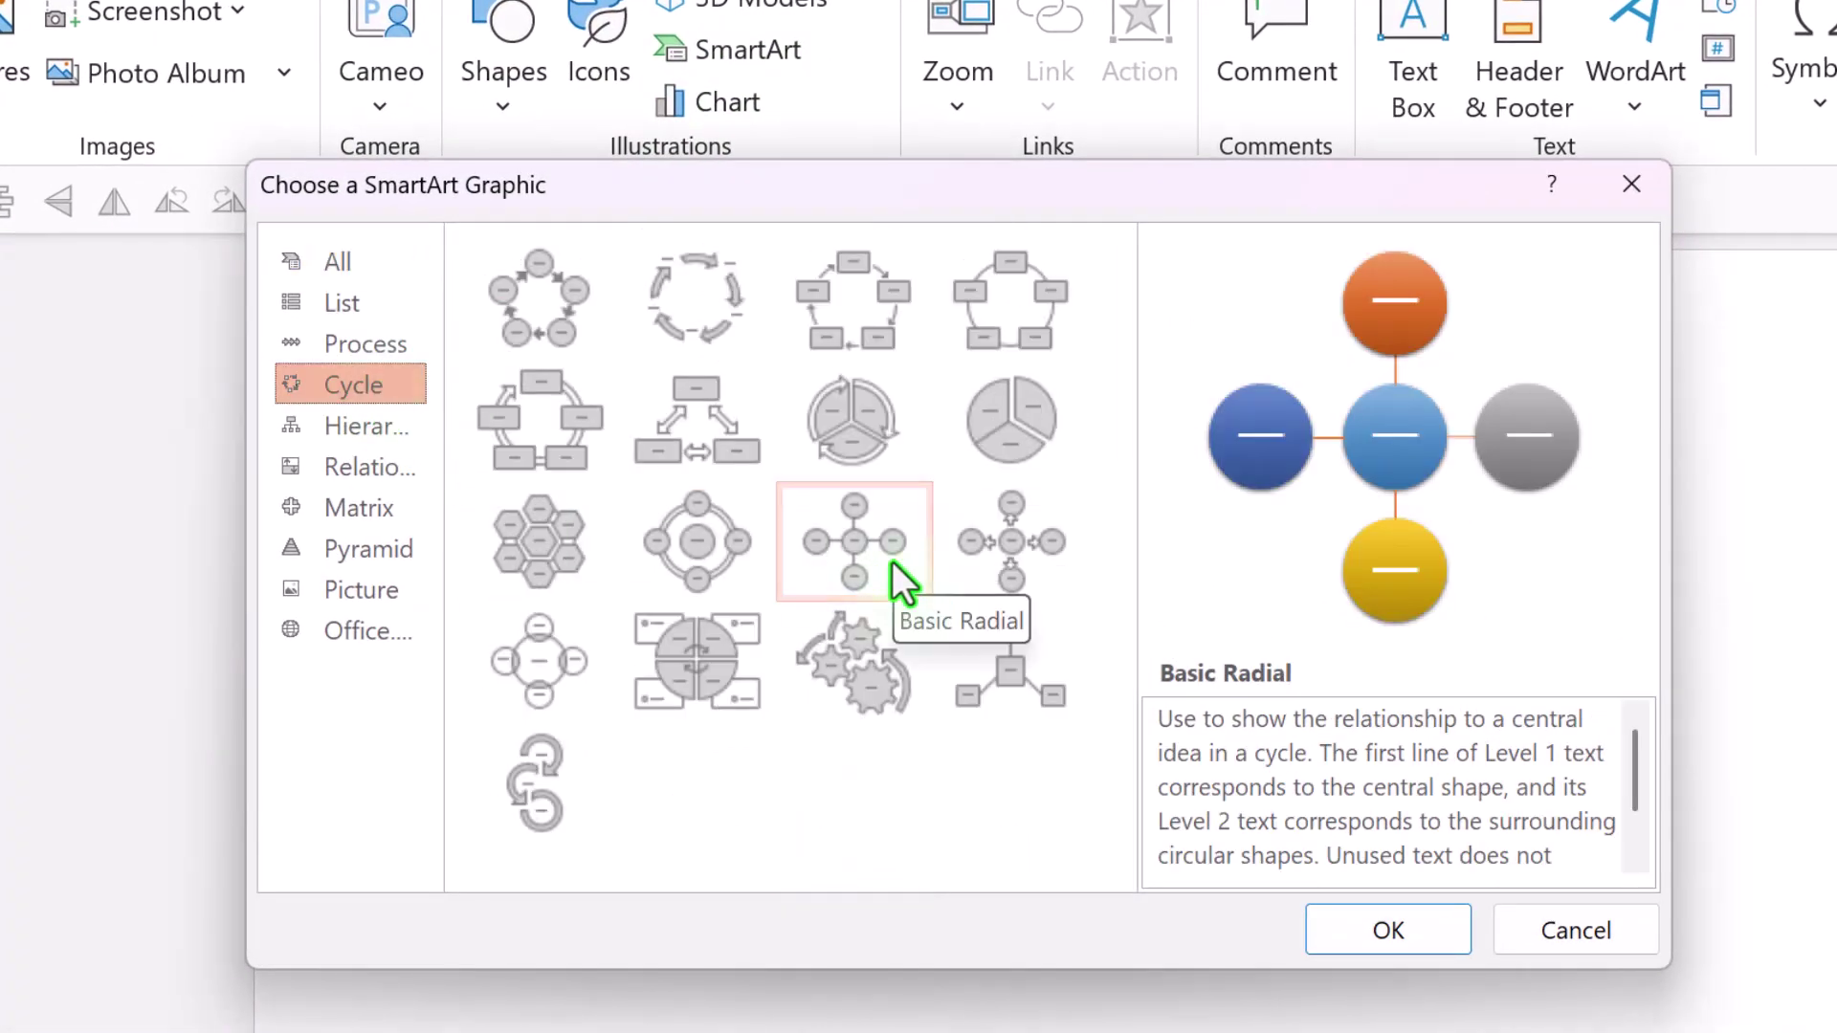
left_click(1406, 938)
left_click(298, 608)
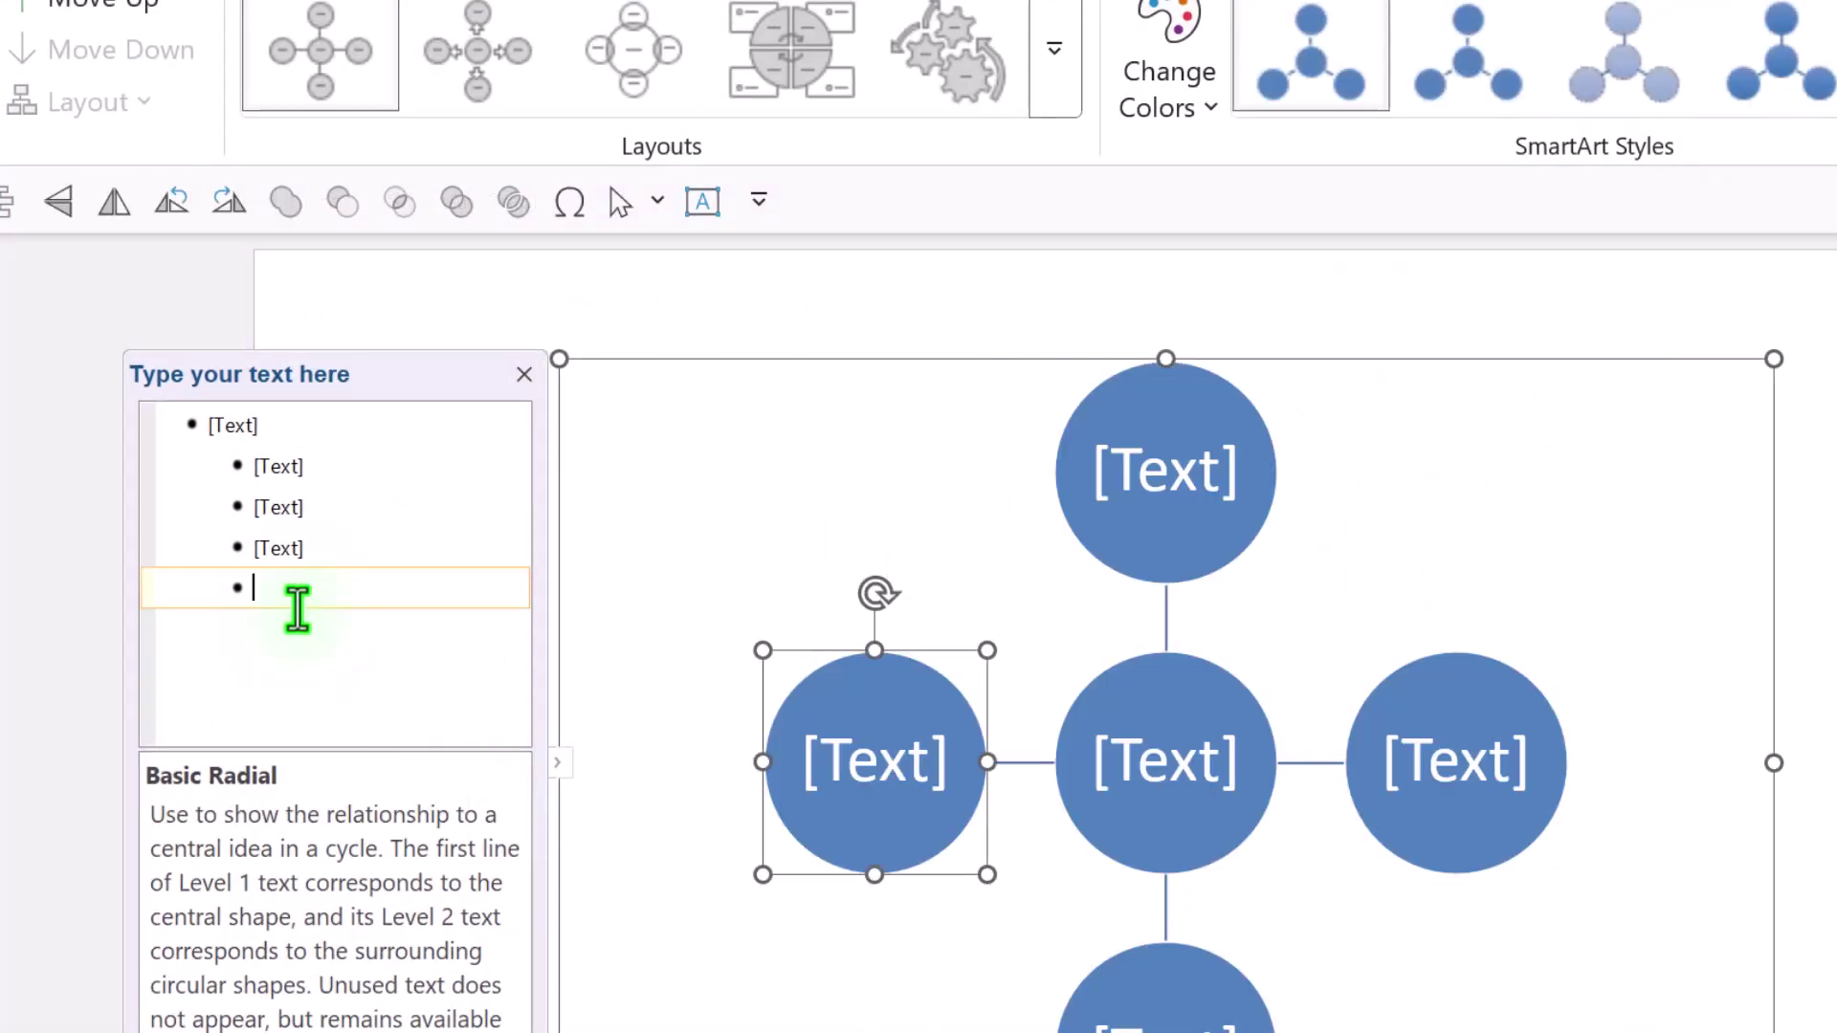
key("Return")
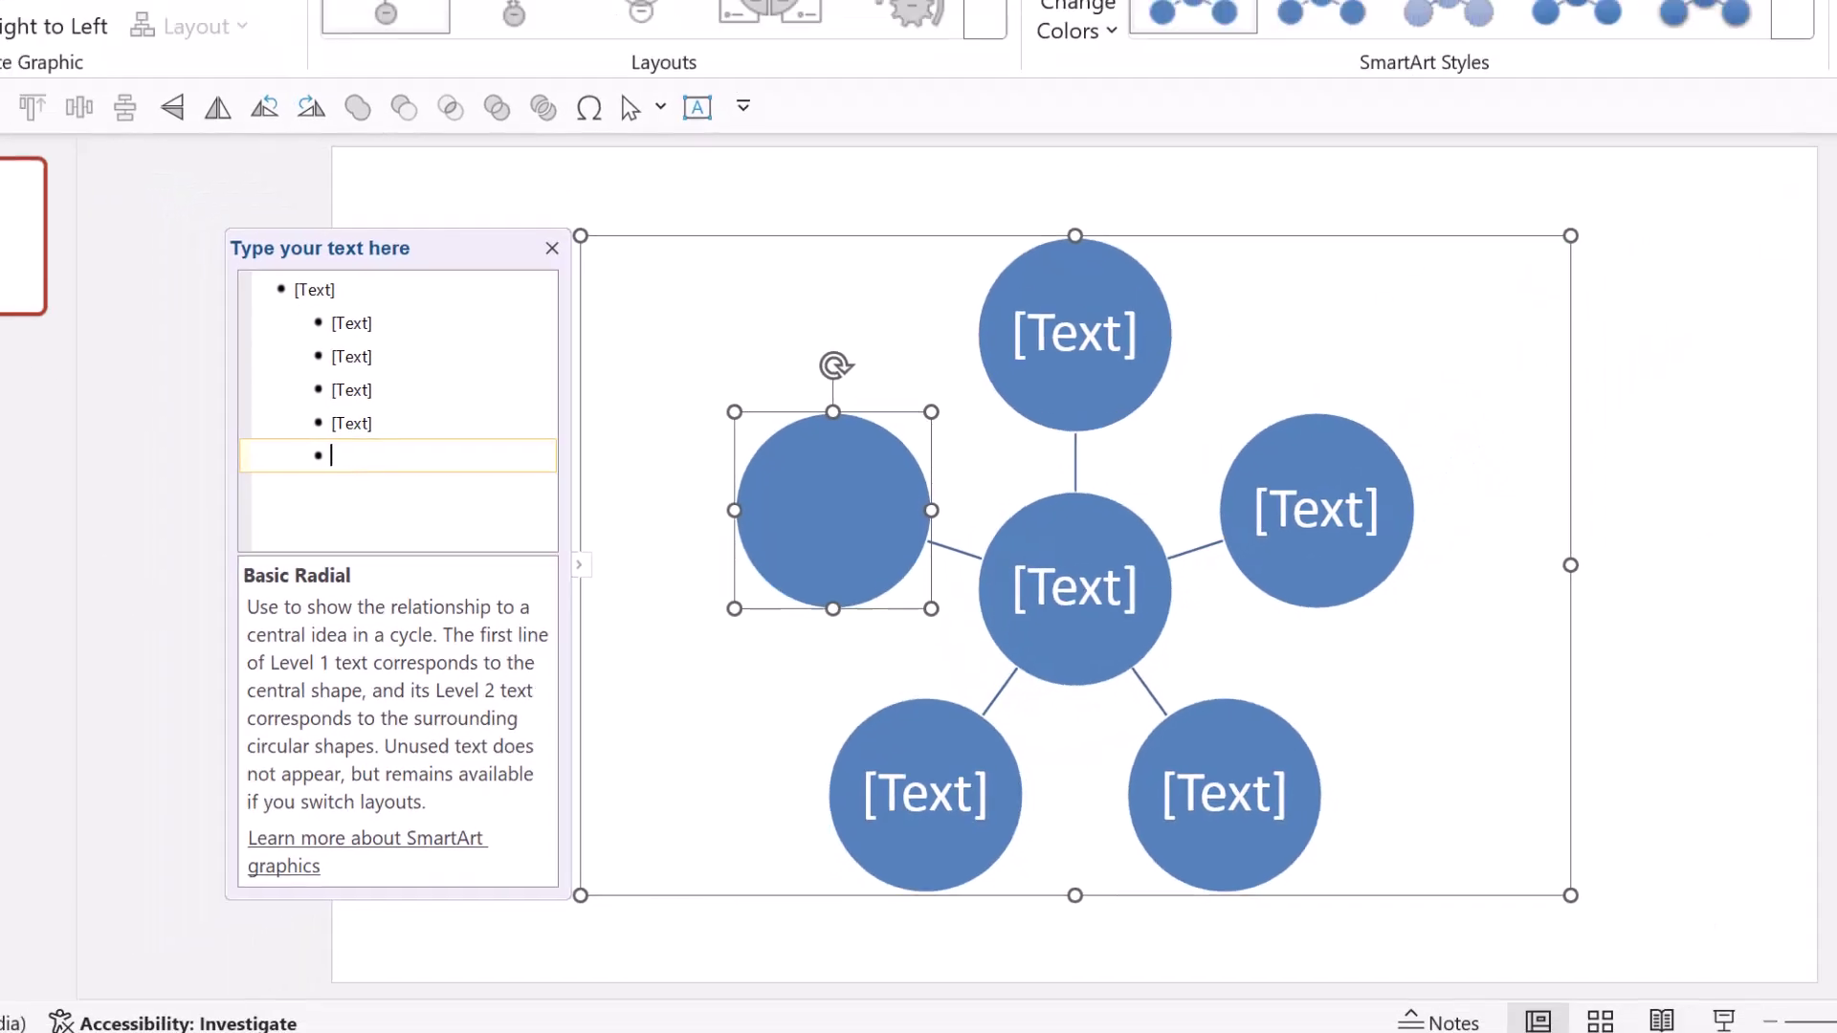
Step: Convert the diagram to plain shapes and delete the centre circle
left_click(1737, 198)
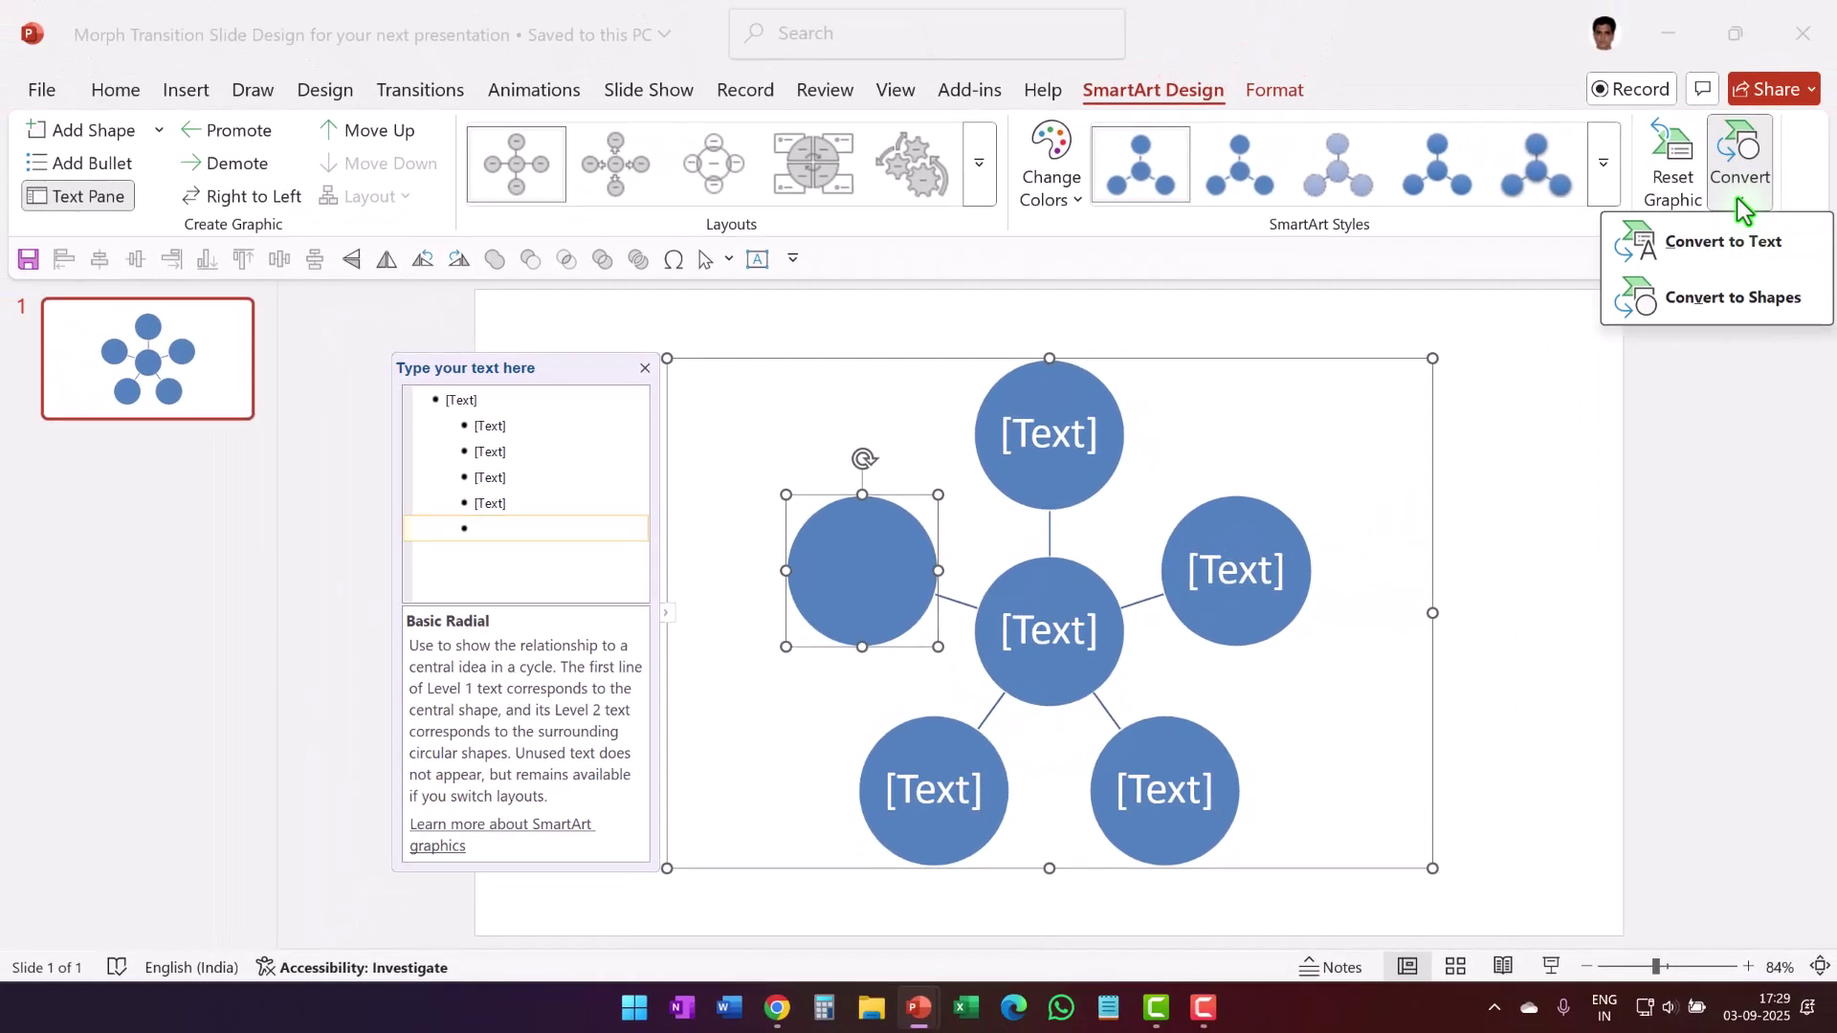
left_click(1724, 296)
left_click(1084, 614)
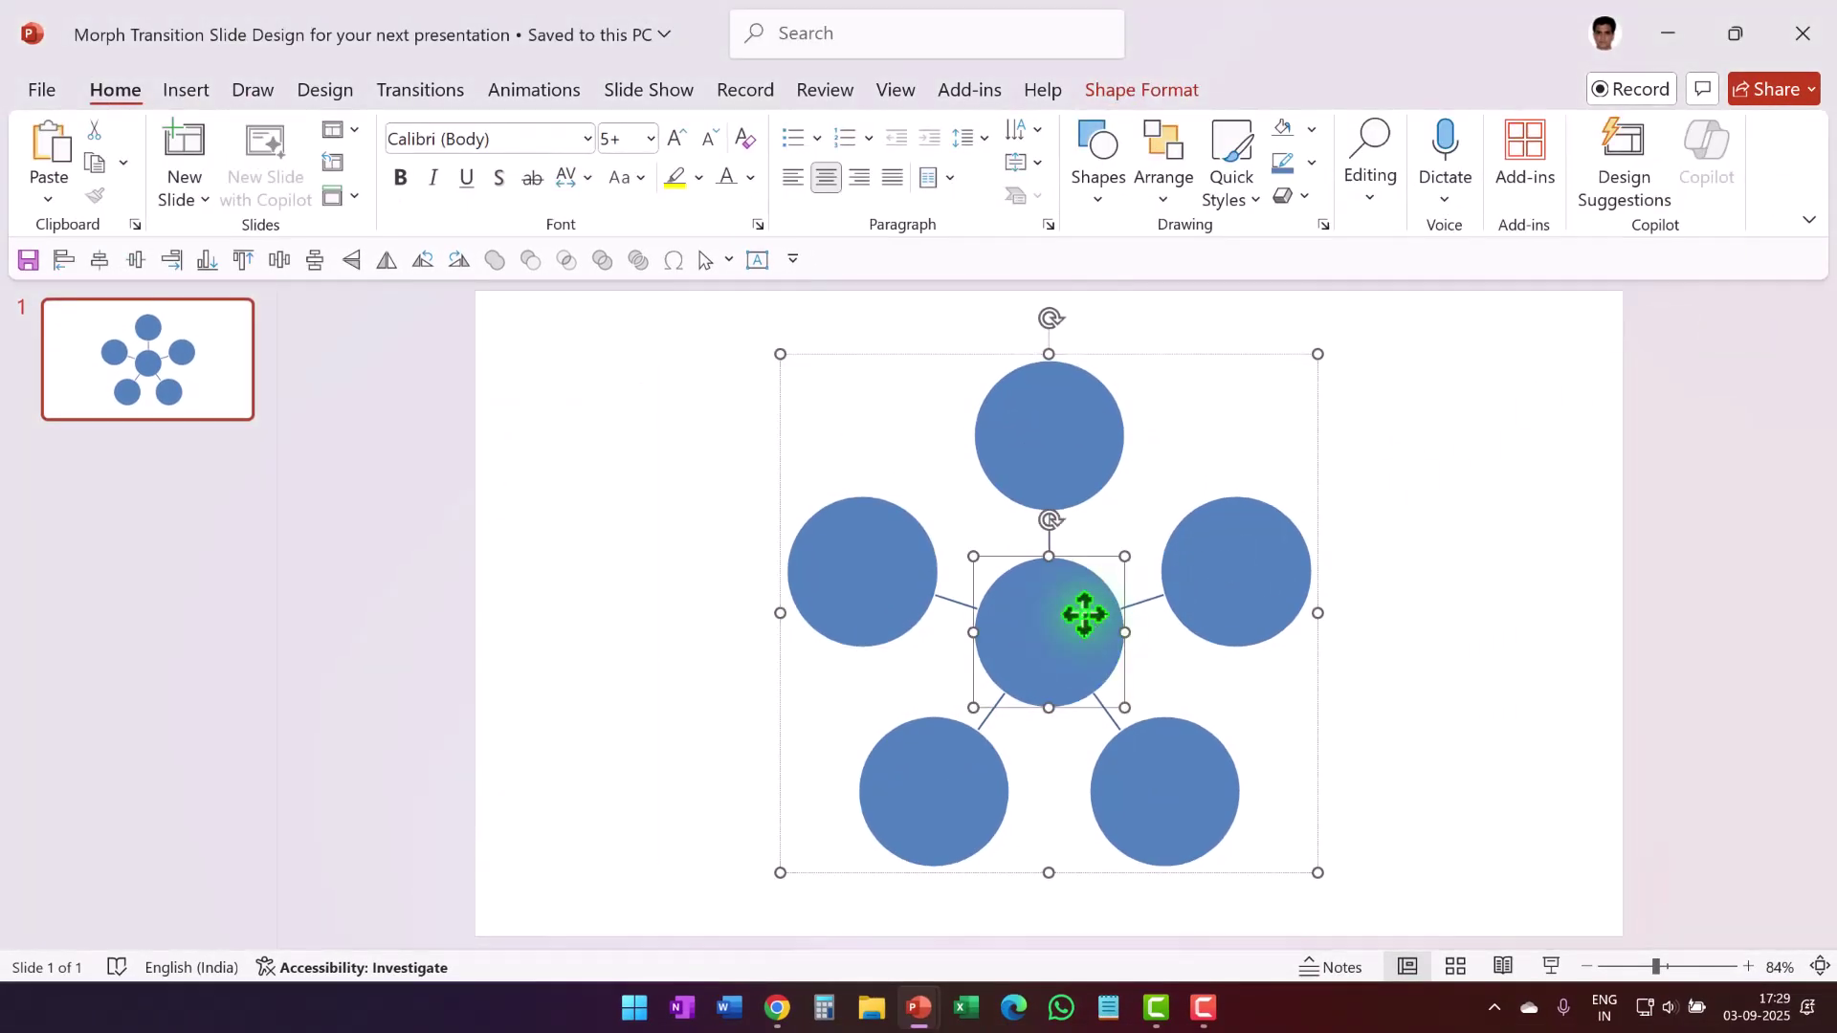
key("Delete")
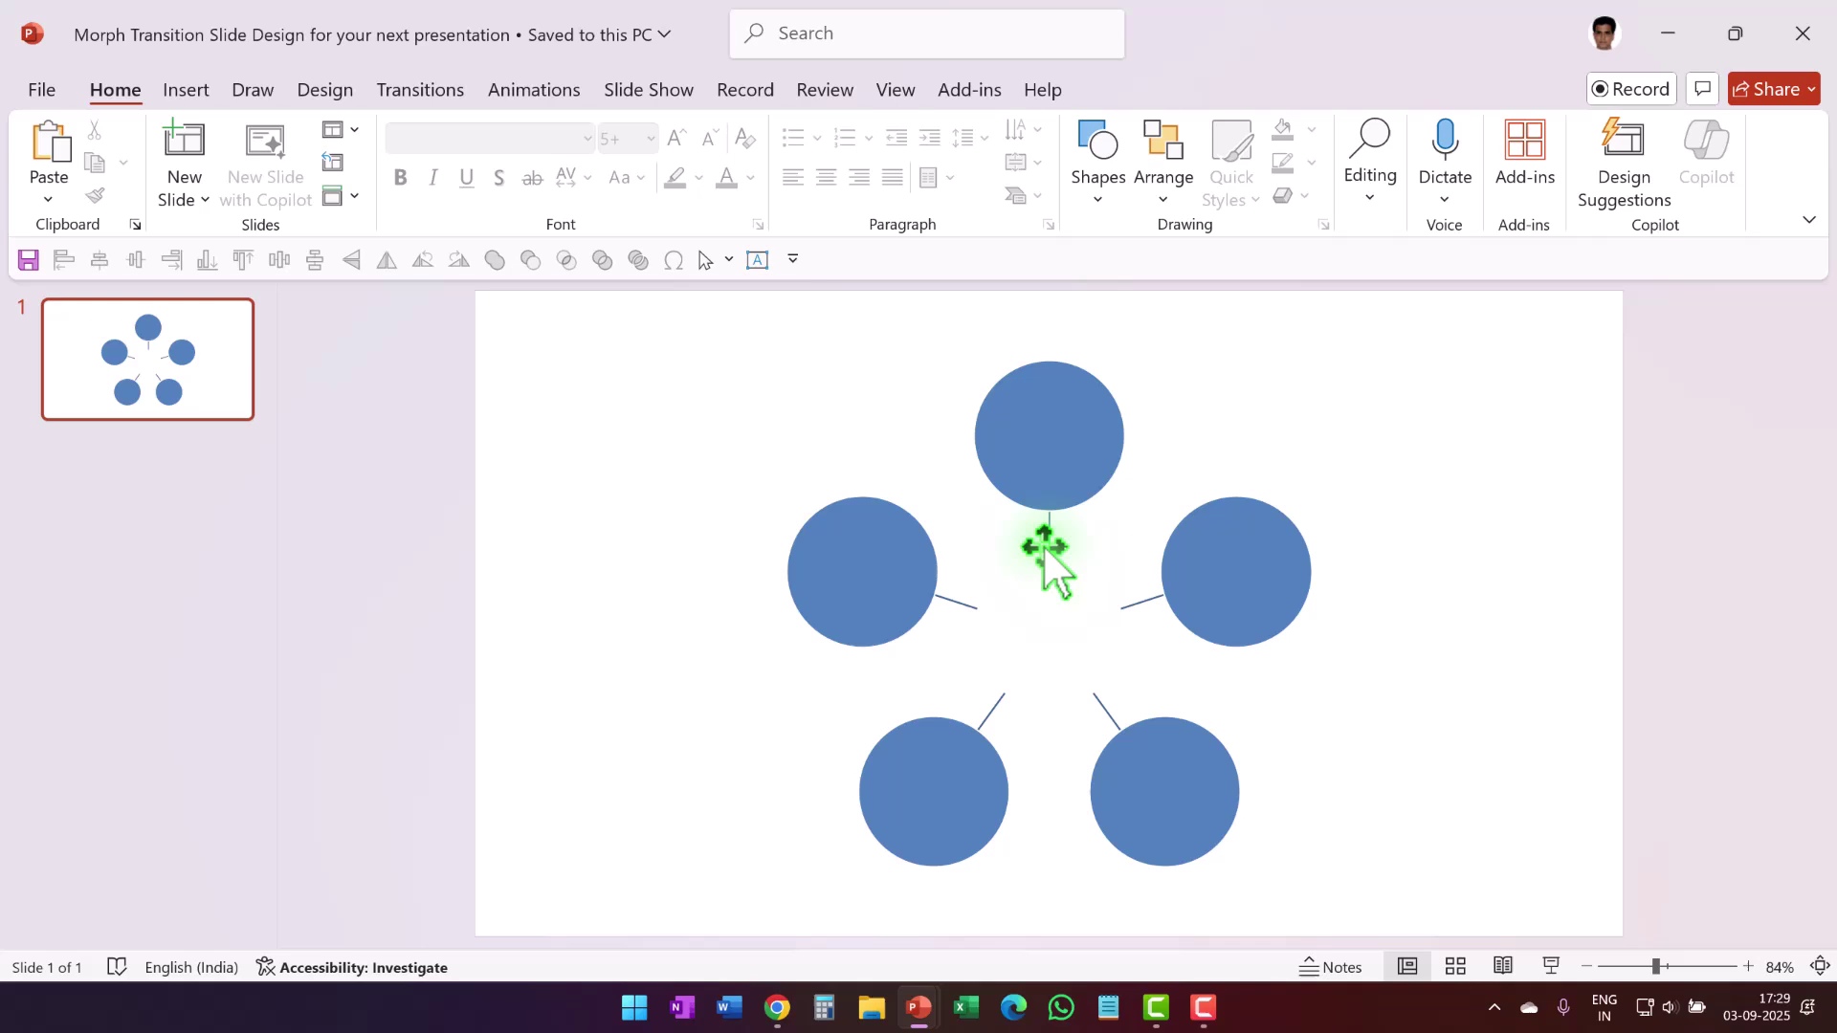
left_click(1043, 543)
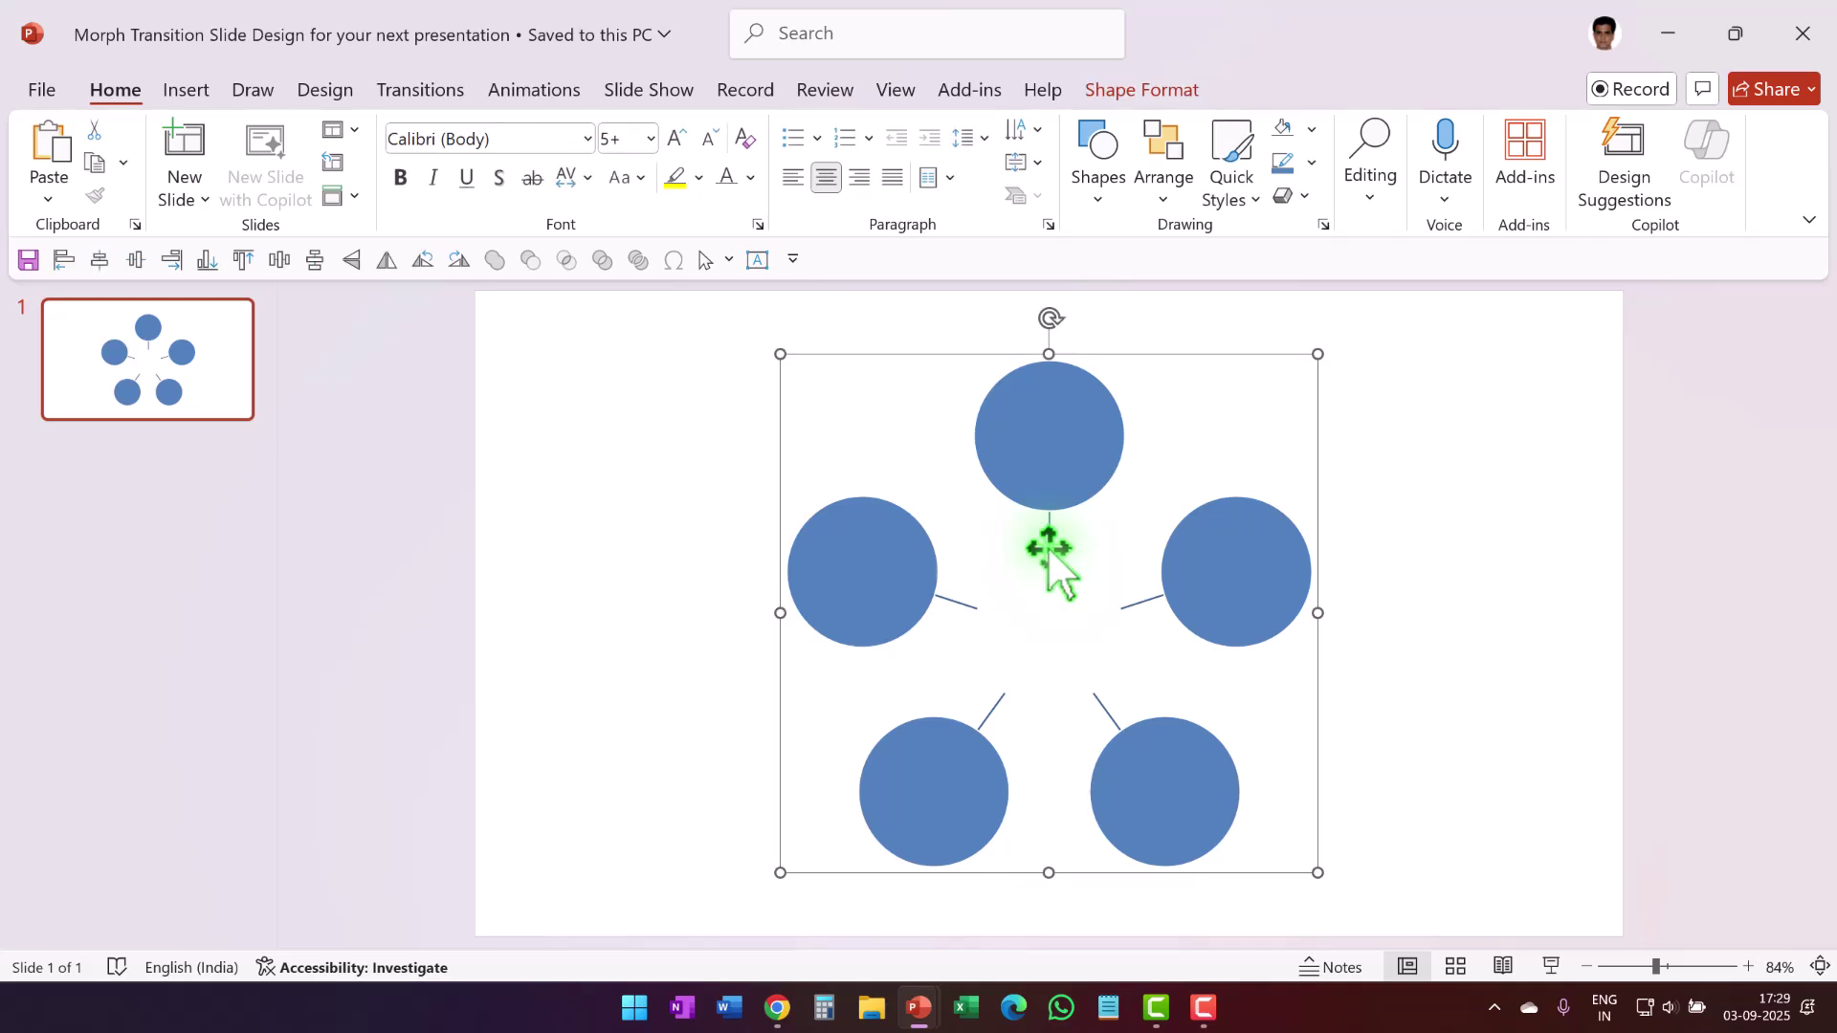
Step: Ungroup the shapes and cut the five circles off the slide
right_click(1048, 546)
mouse_move(1214, 643)
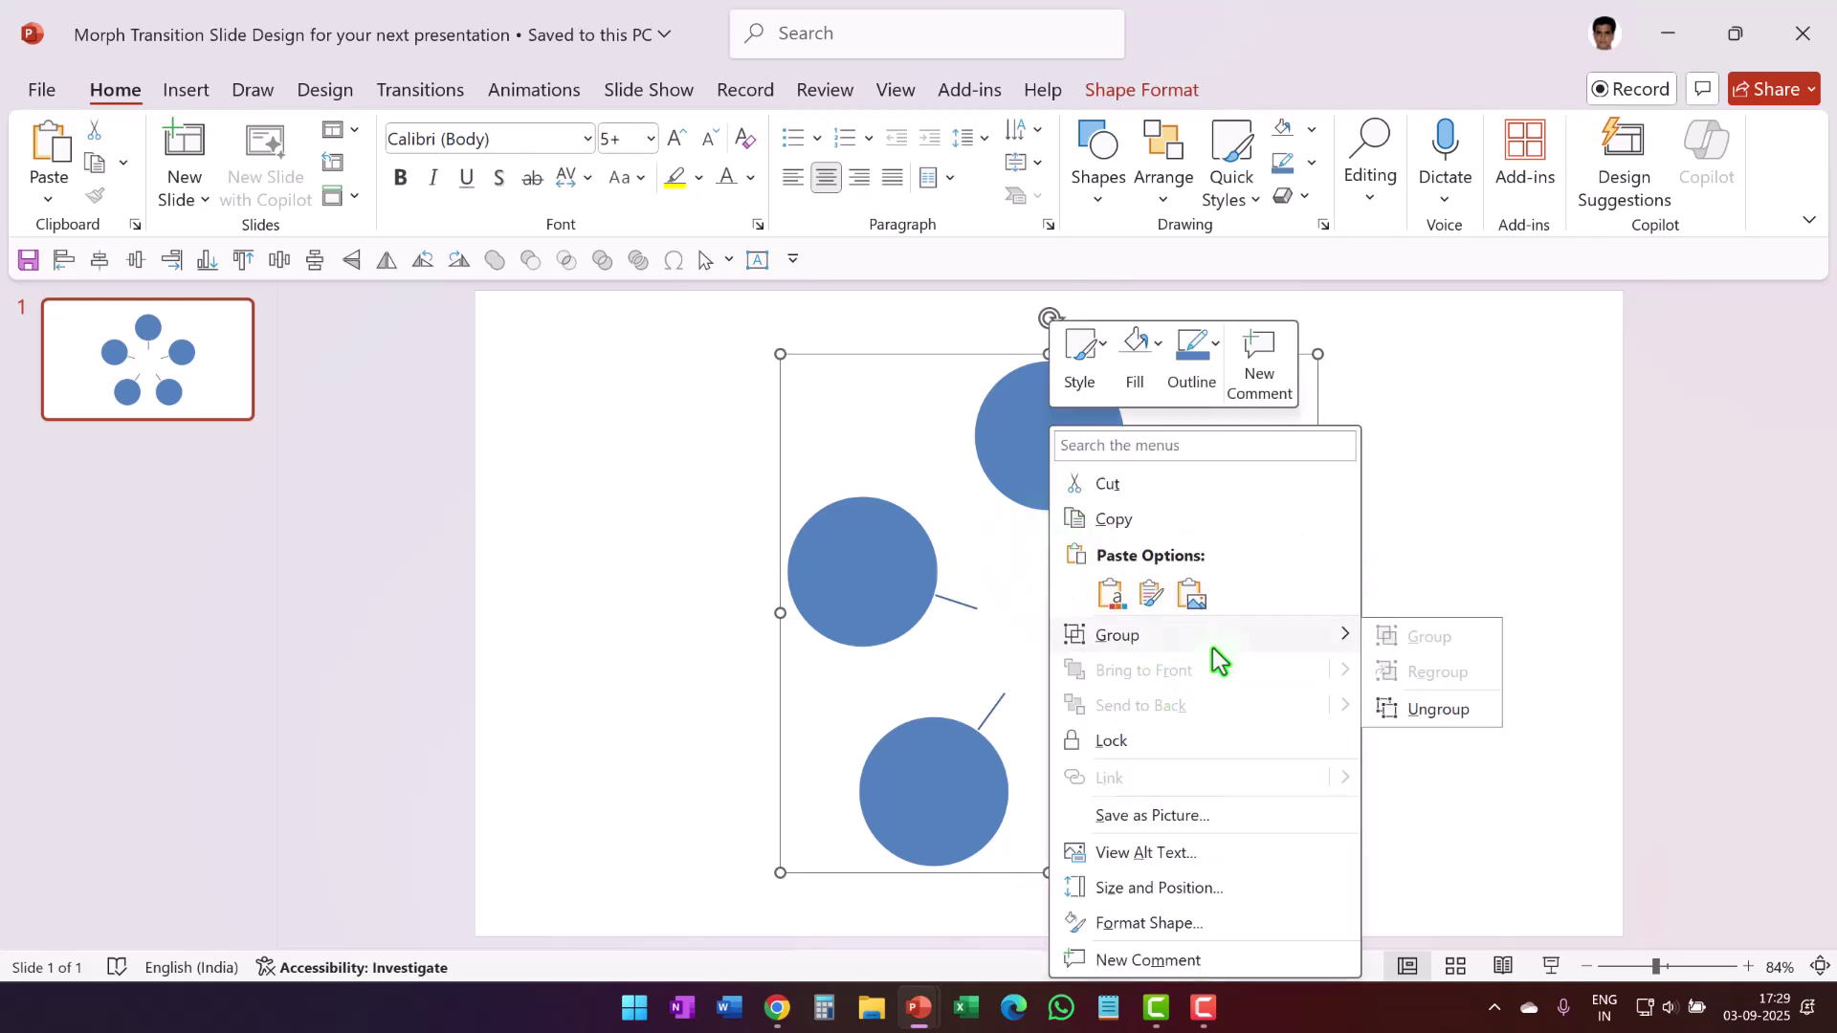
left_click(1425, 713)
left_click(1455, 705)
left_click(1024, 444)
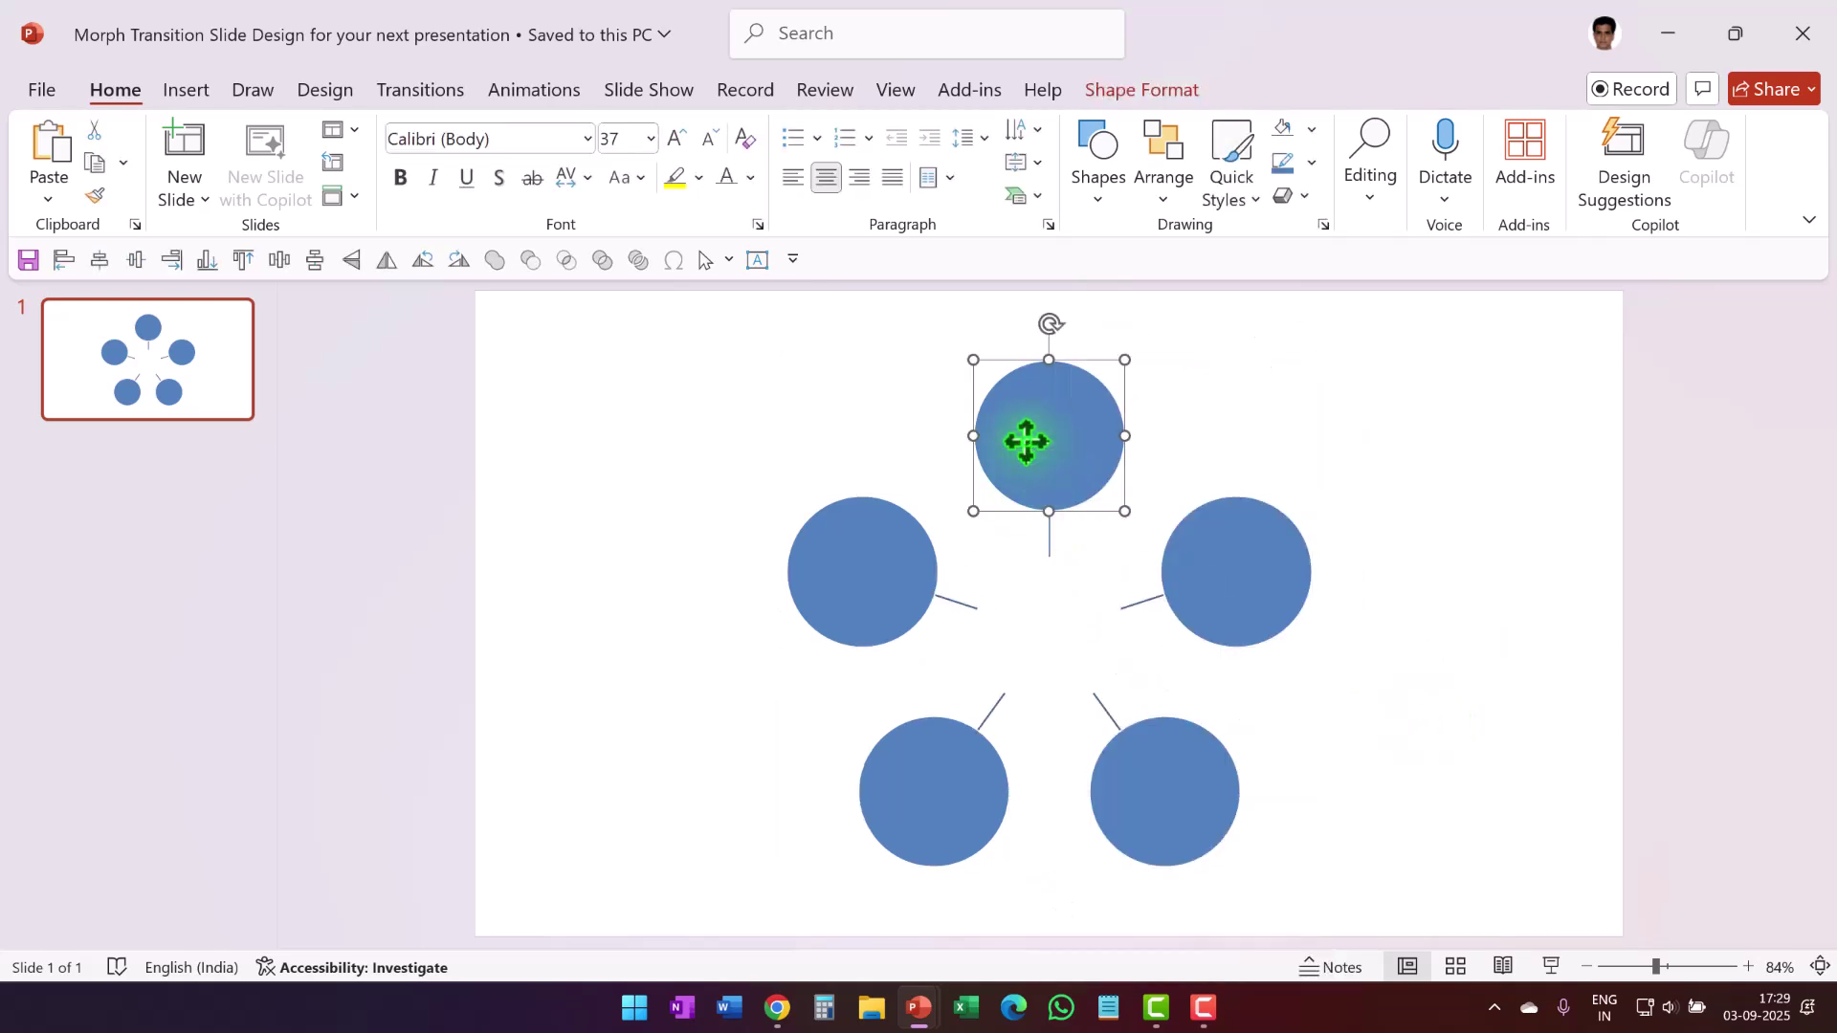
left_click(830, 578, "shift")
left_click(908, 795, "shift")
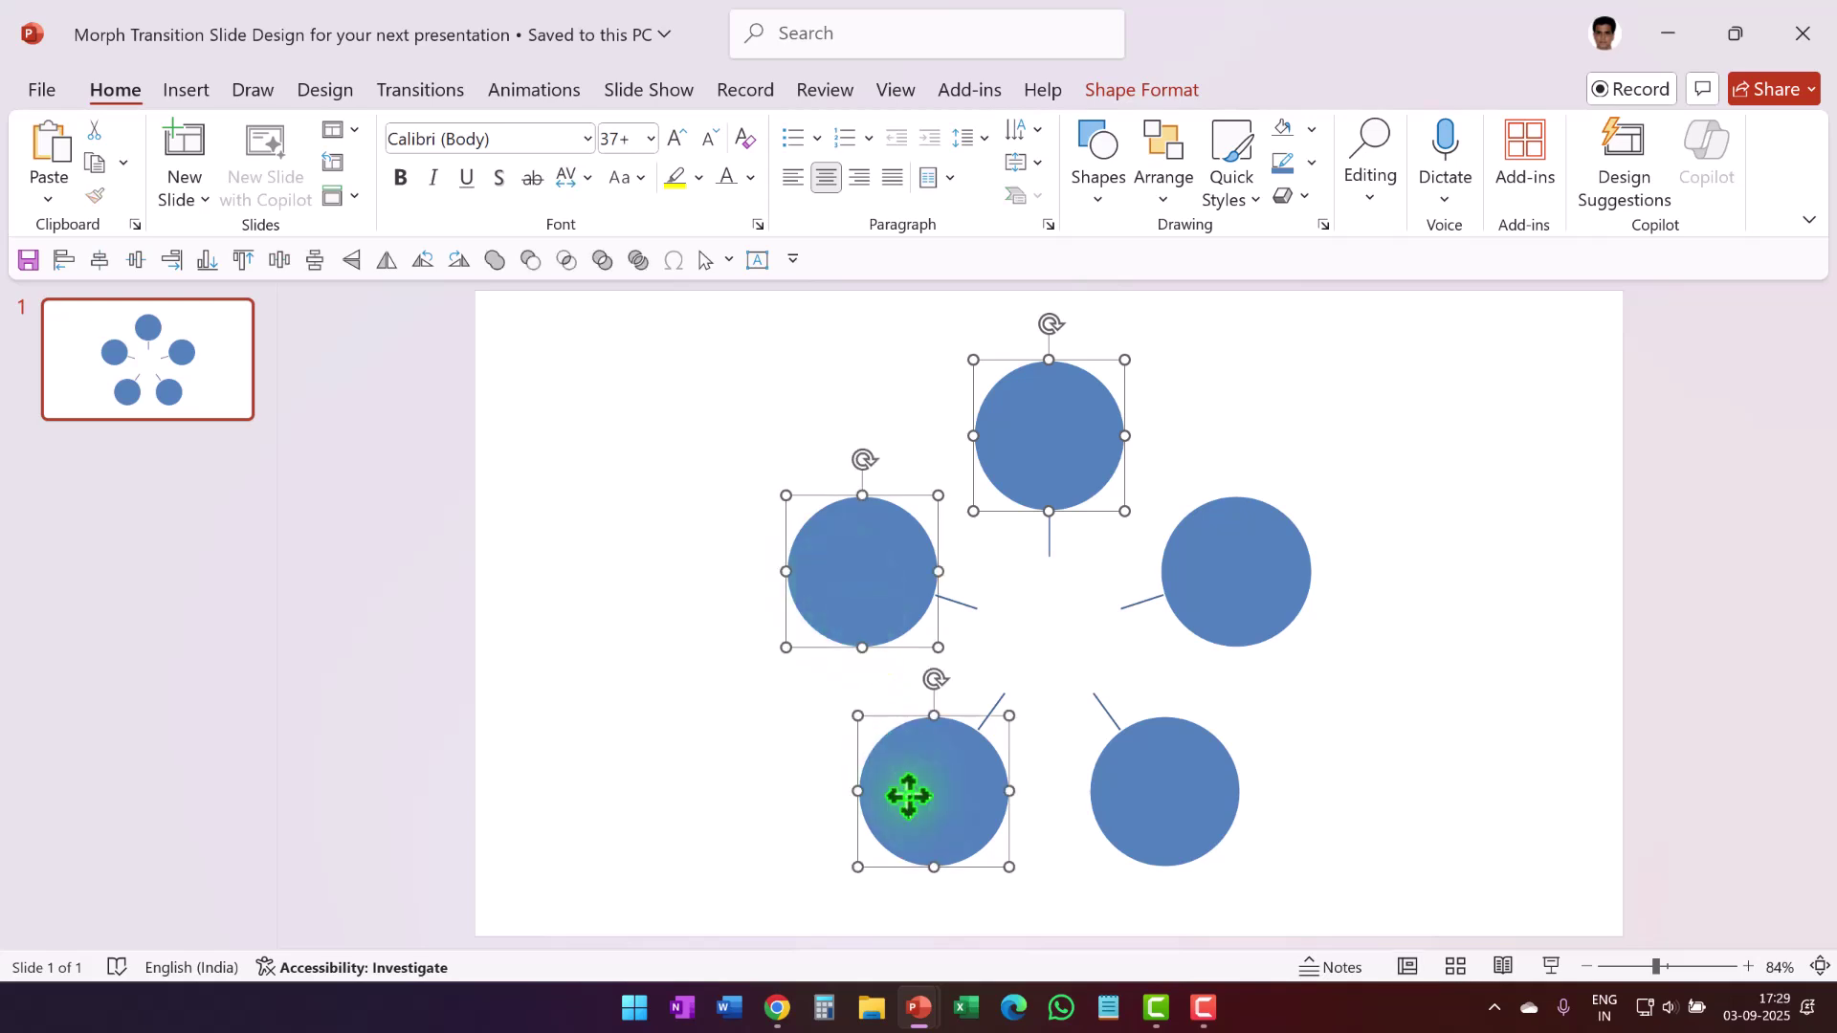
left_click(1262, 574, "shift")
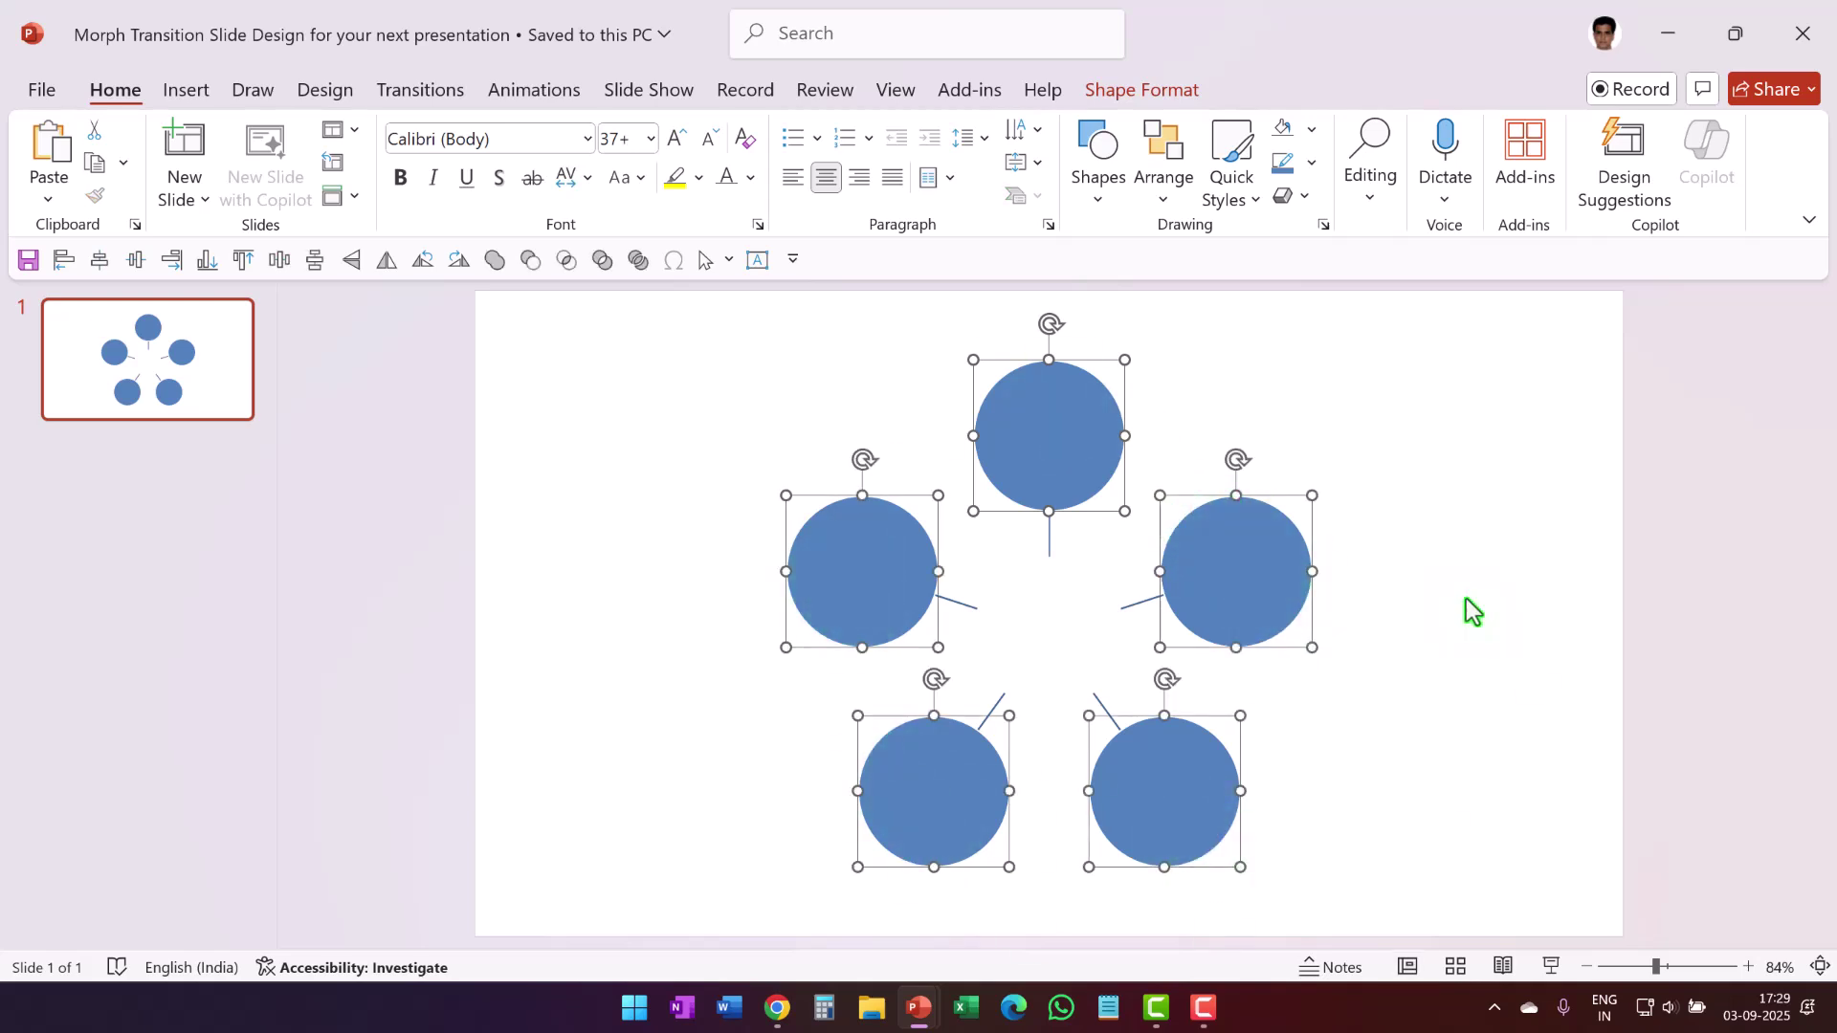
key("Delete")
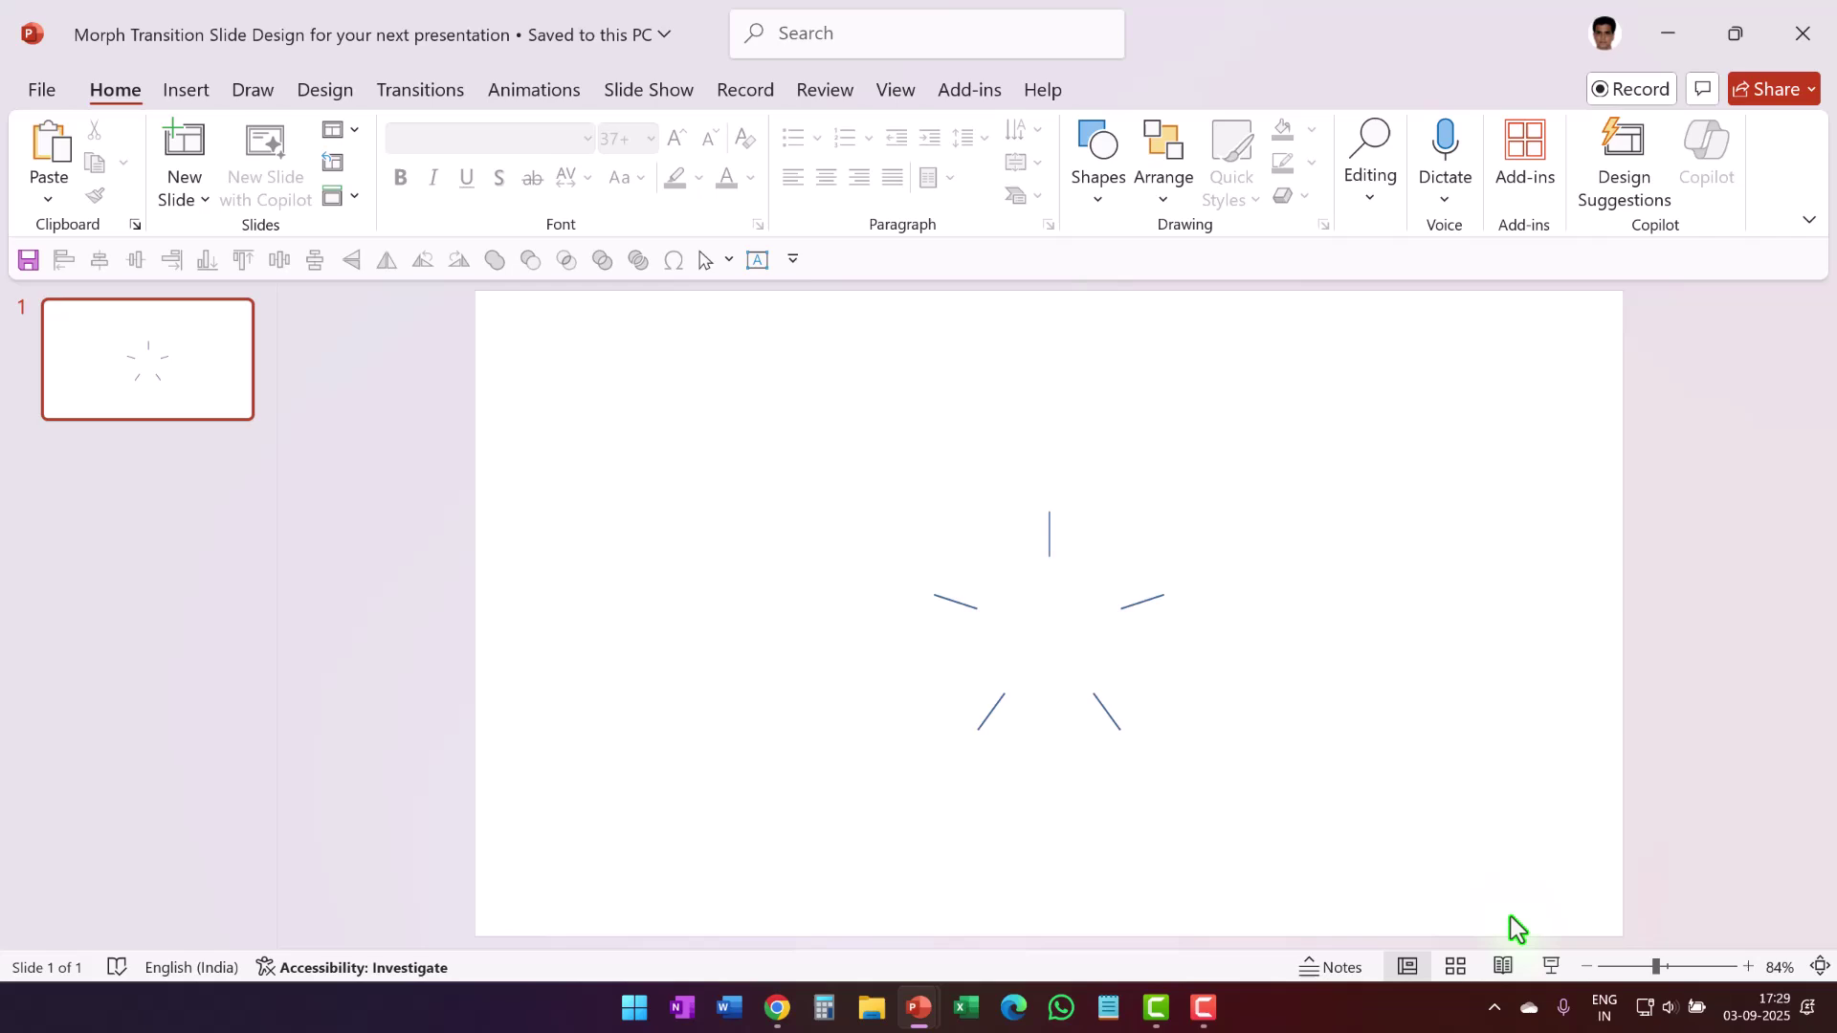
Step: Delete the leftover connector lines, paste the five circles back and group them
left_click_drag(1512, 917, 442, 209)
key("Delete")
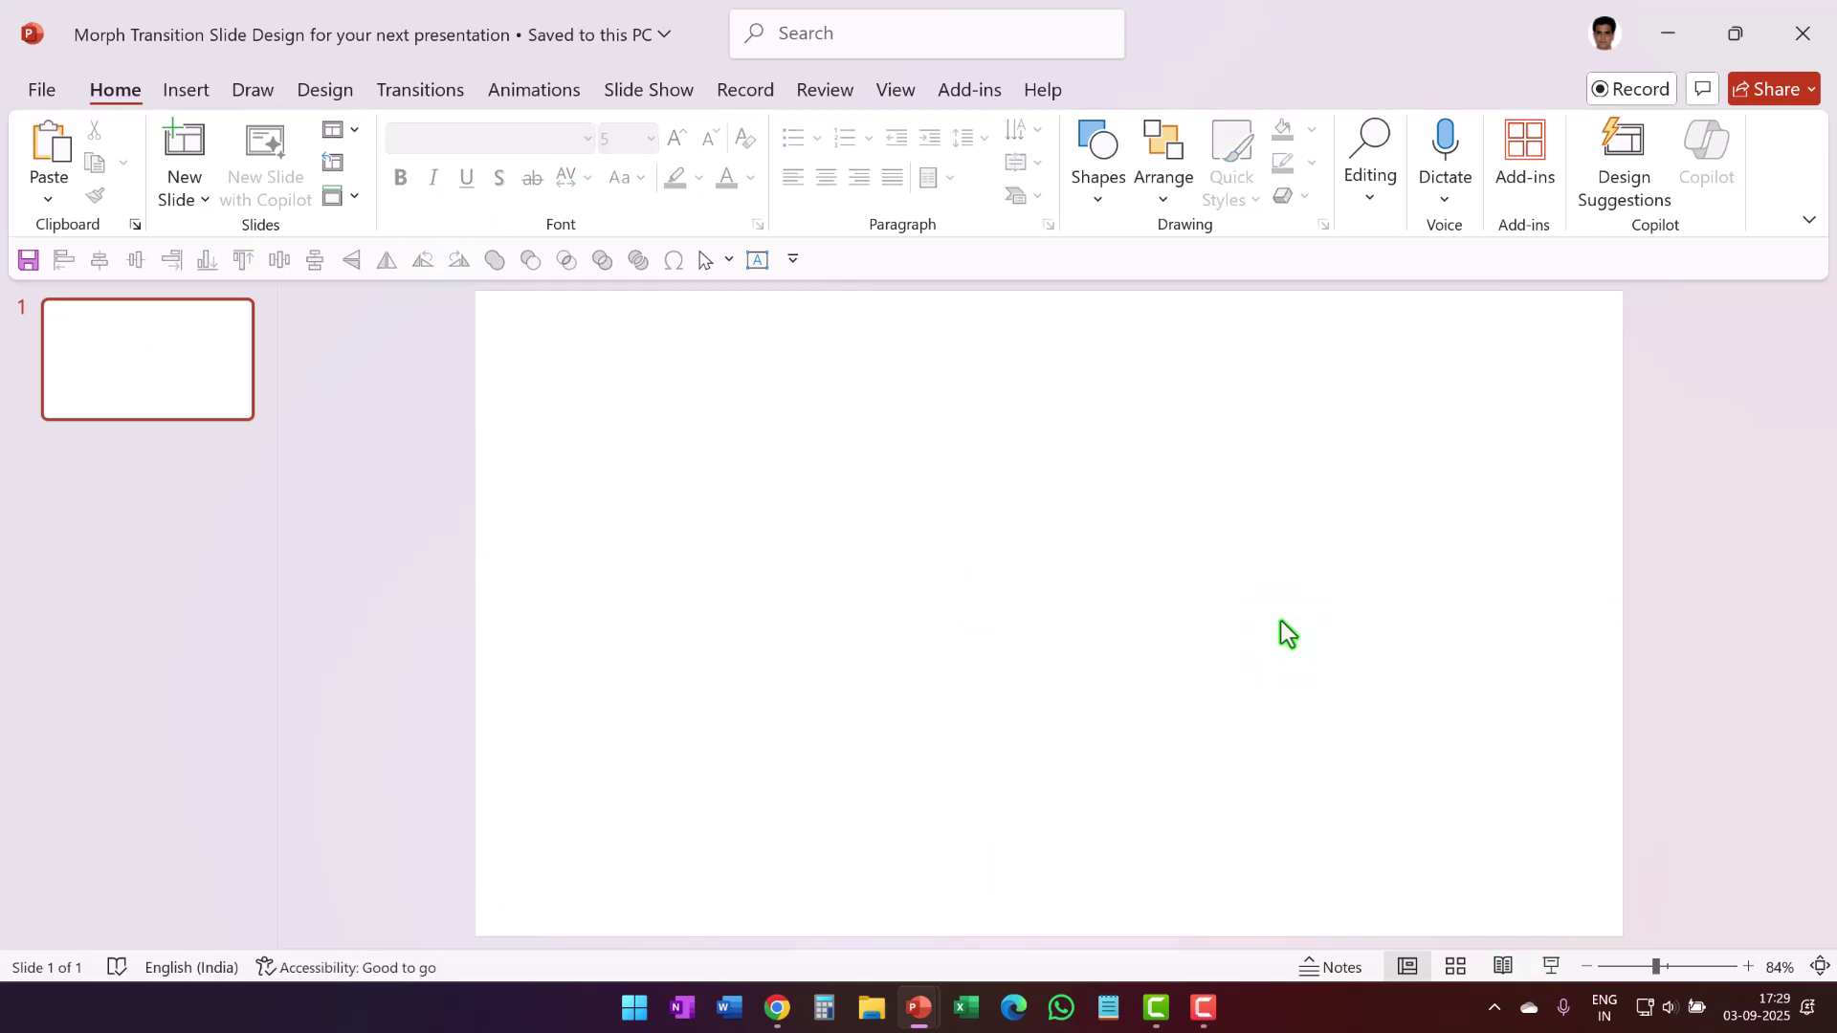
key("ctrl+v")
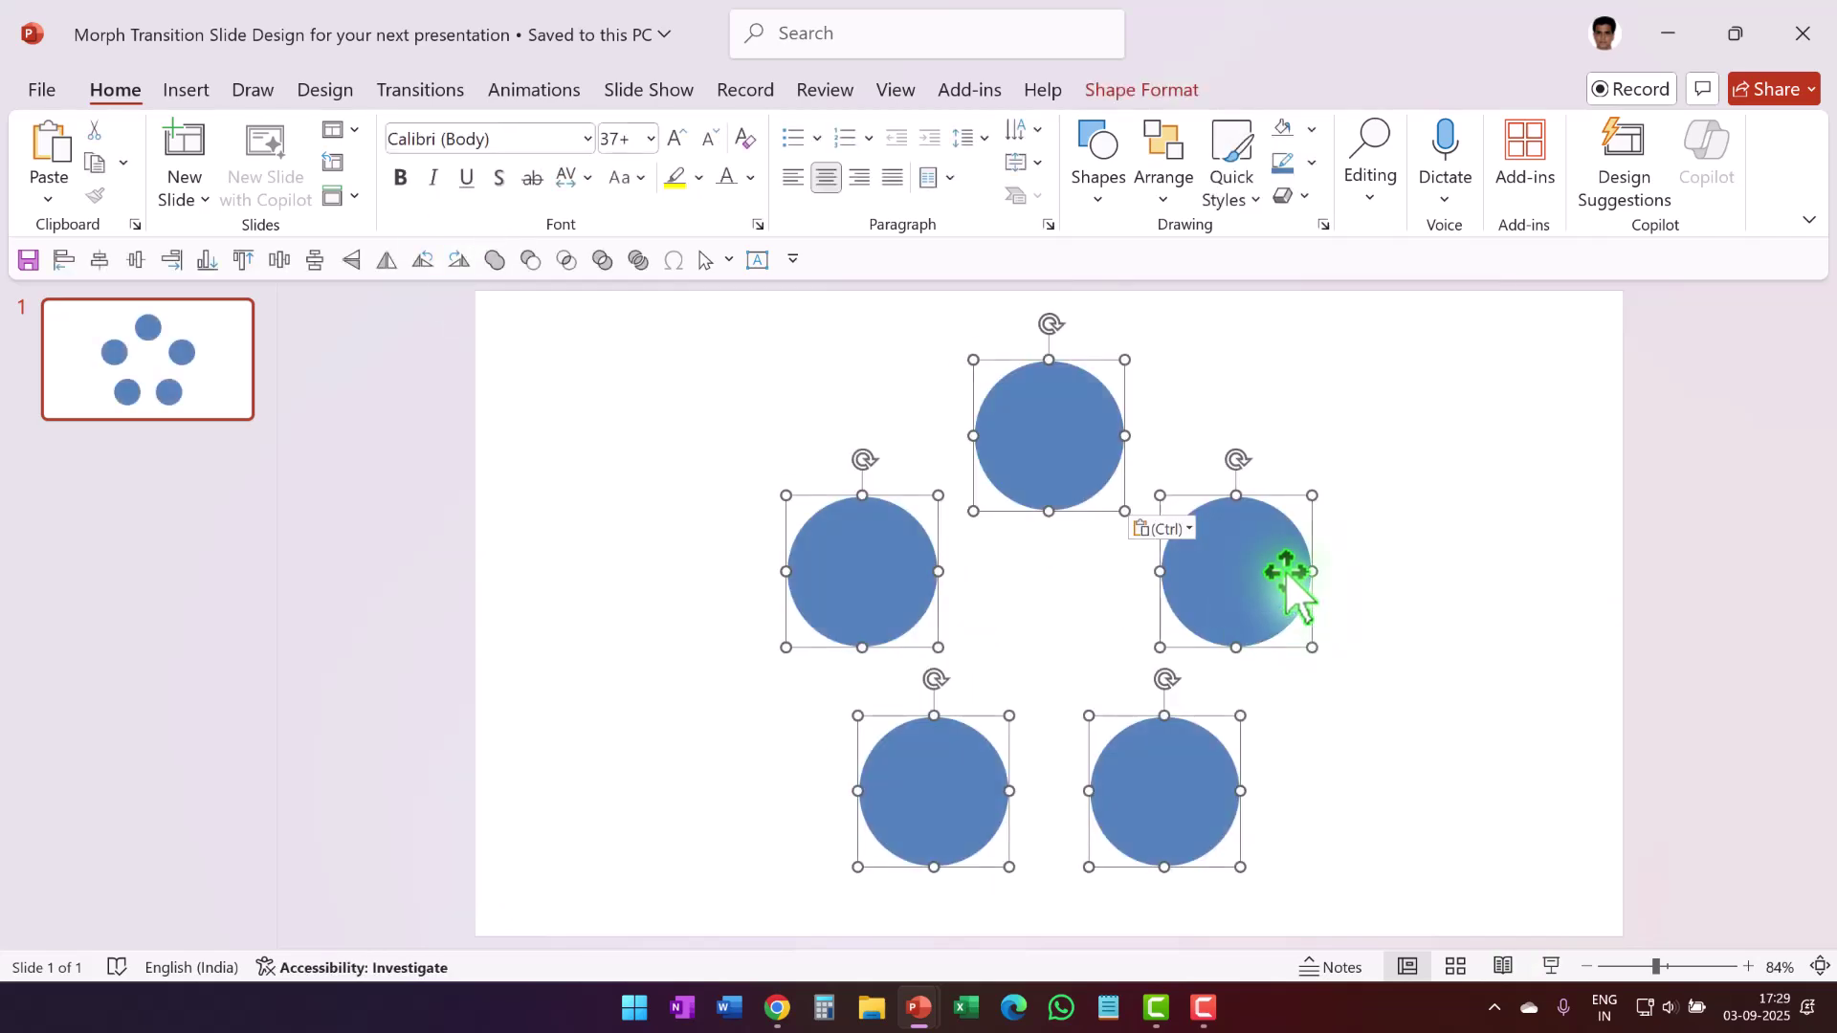
key("ctrl+g")
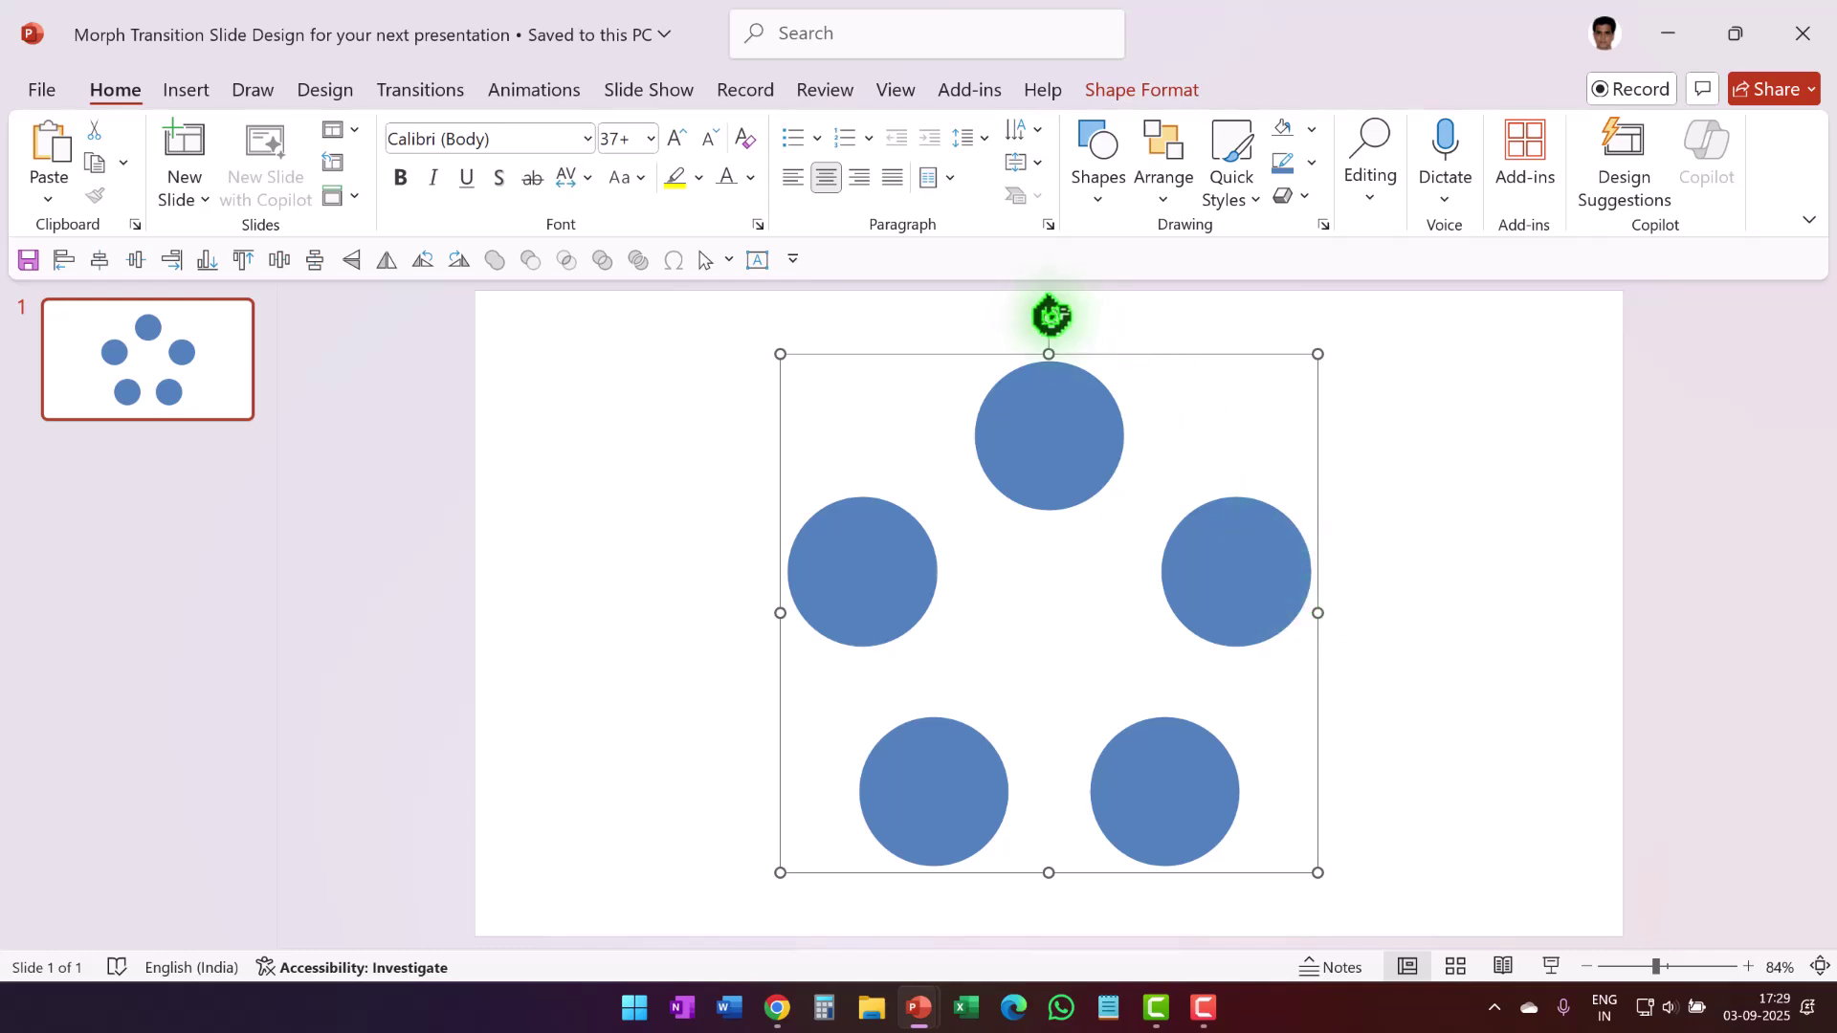
Step: Rotate the circle group clockwise so one circle sits on the right
left_click_drag(1050, 315, 1145, 332)
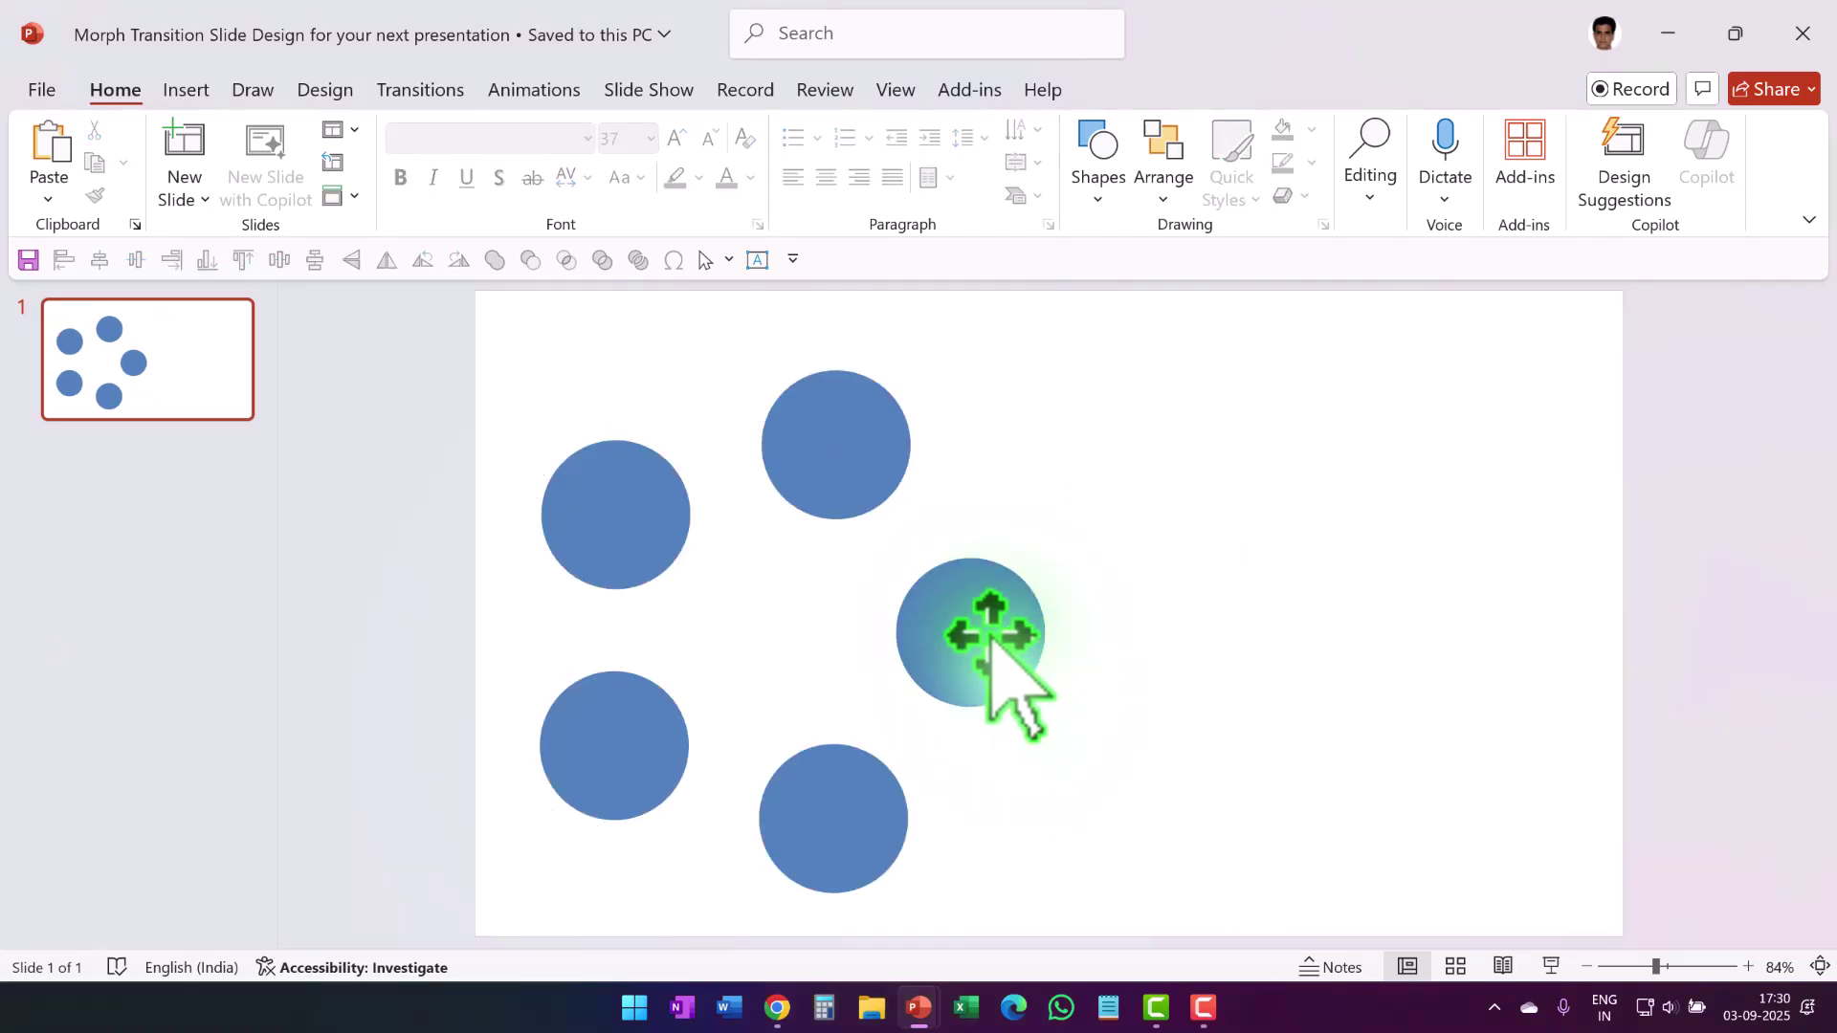
left_click(989, 633)
left_click(990, 635)
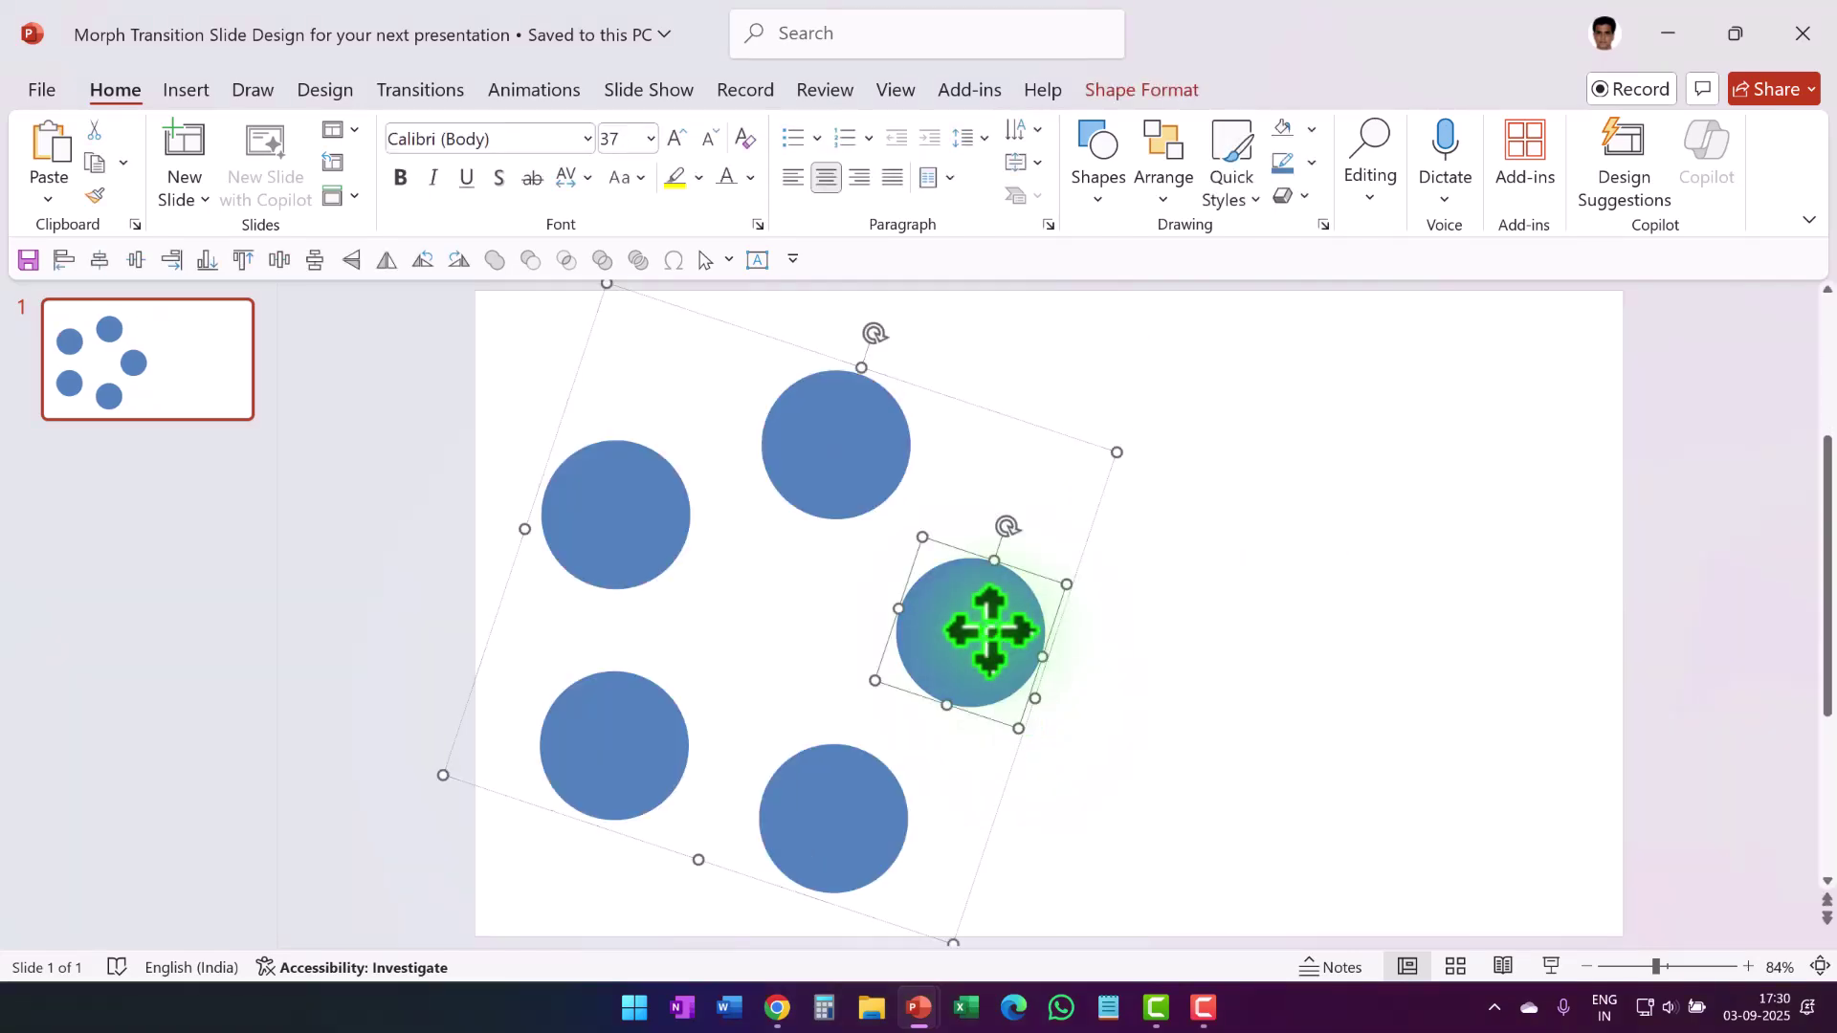
left_click(1167, 87)
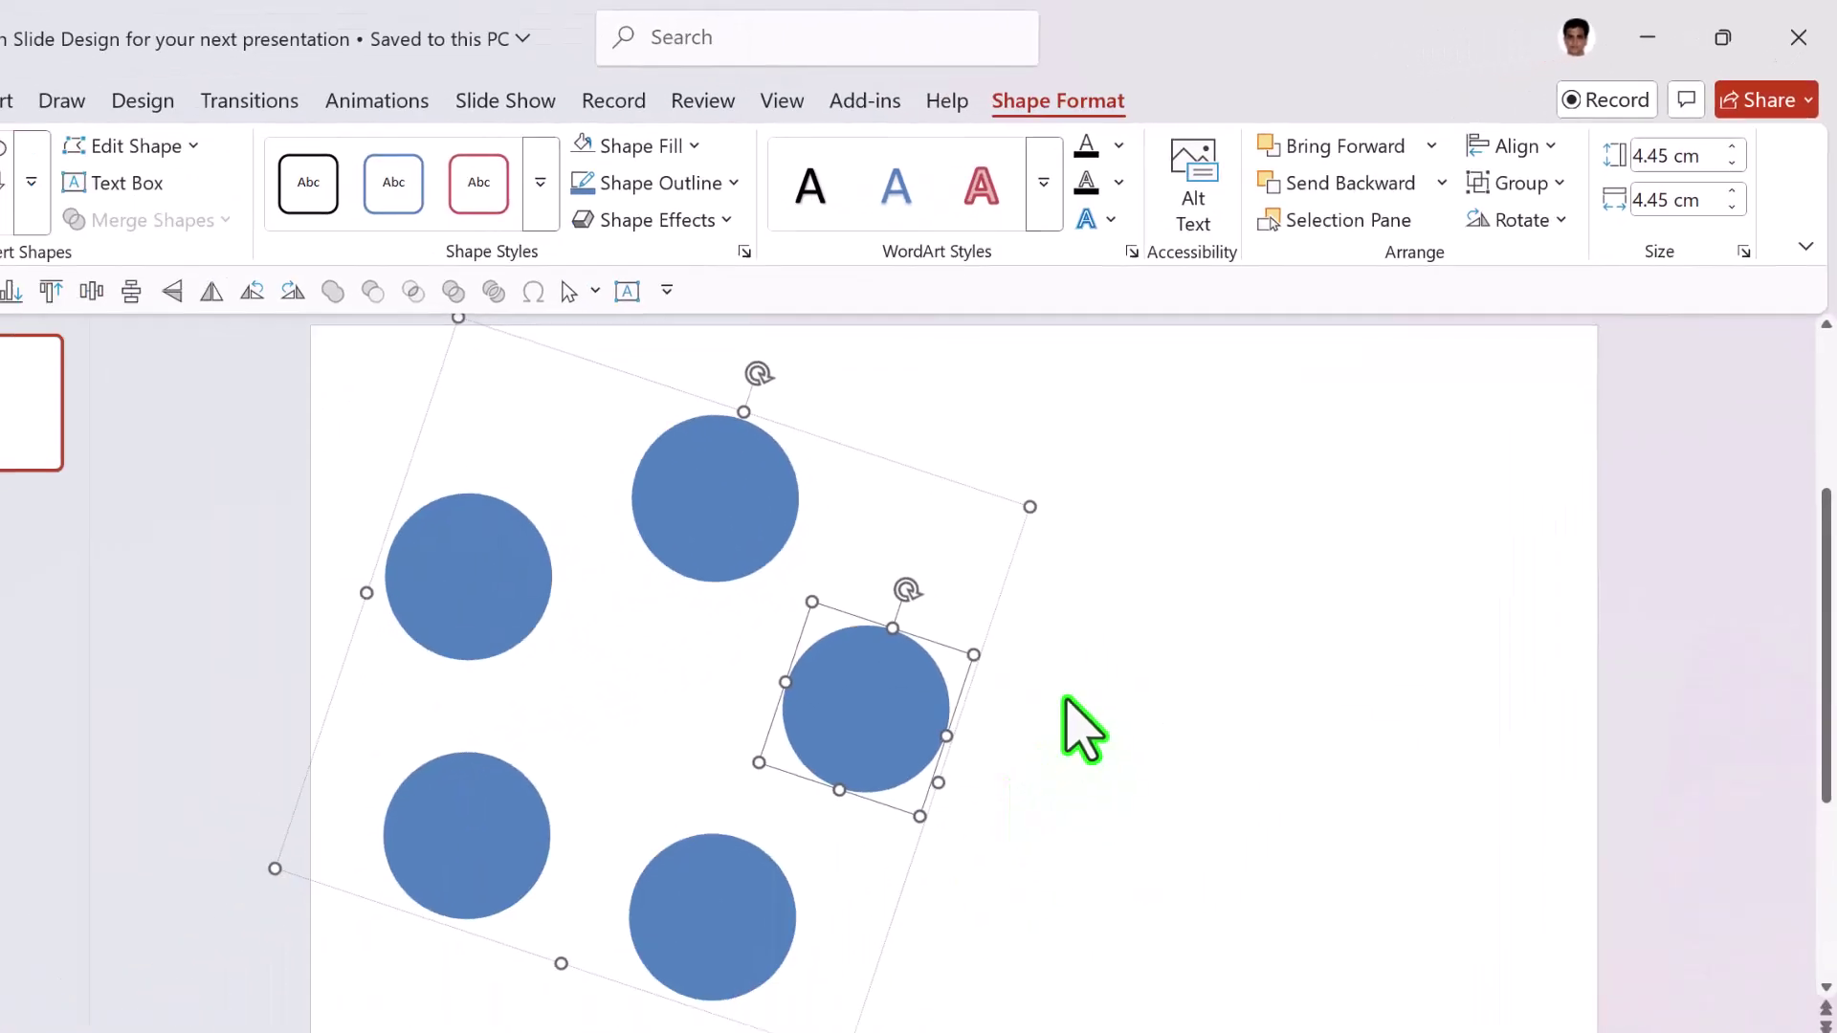
left_click(488, 1032)
left_click(1000, 653)
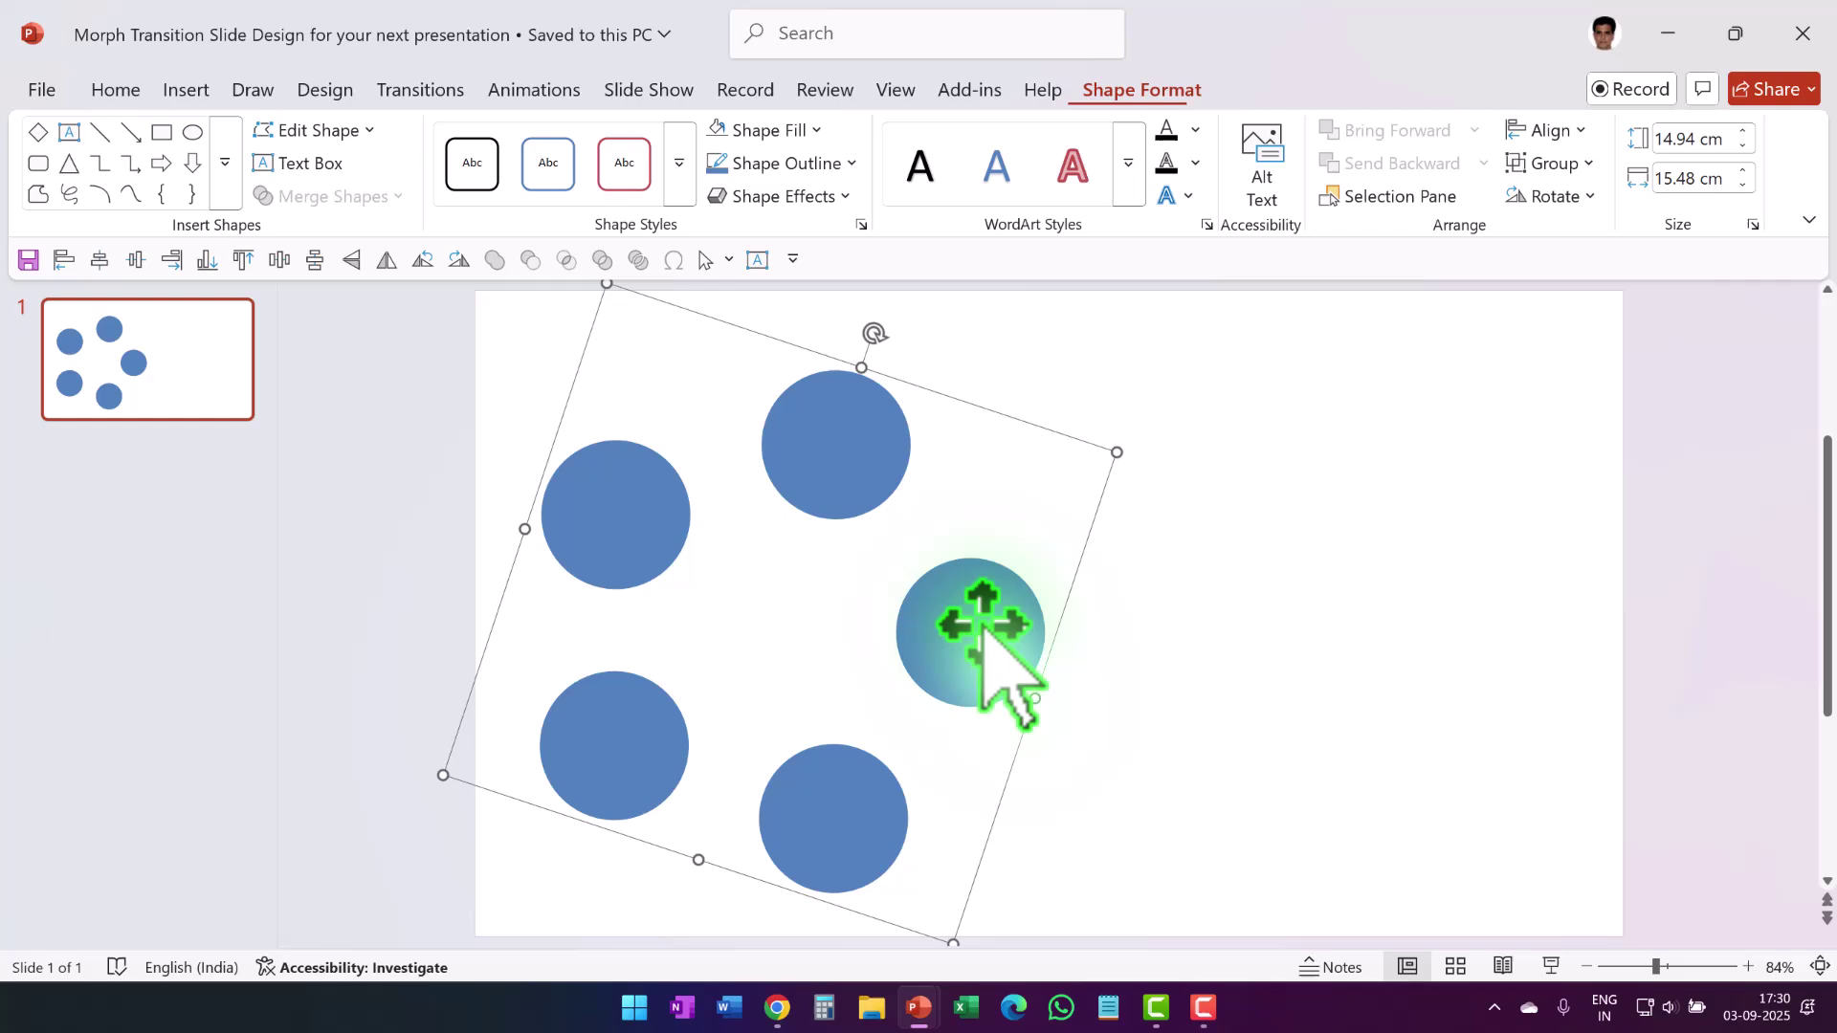
left_click(995, 651)
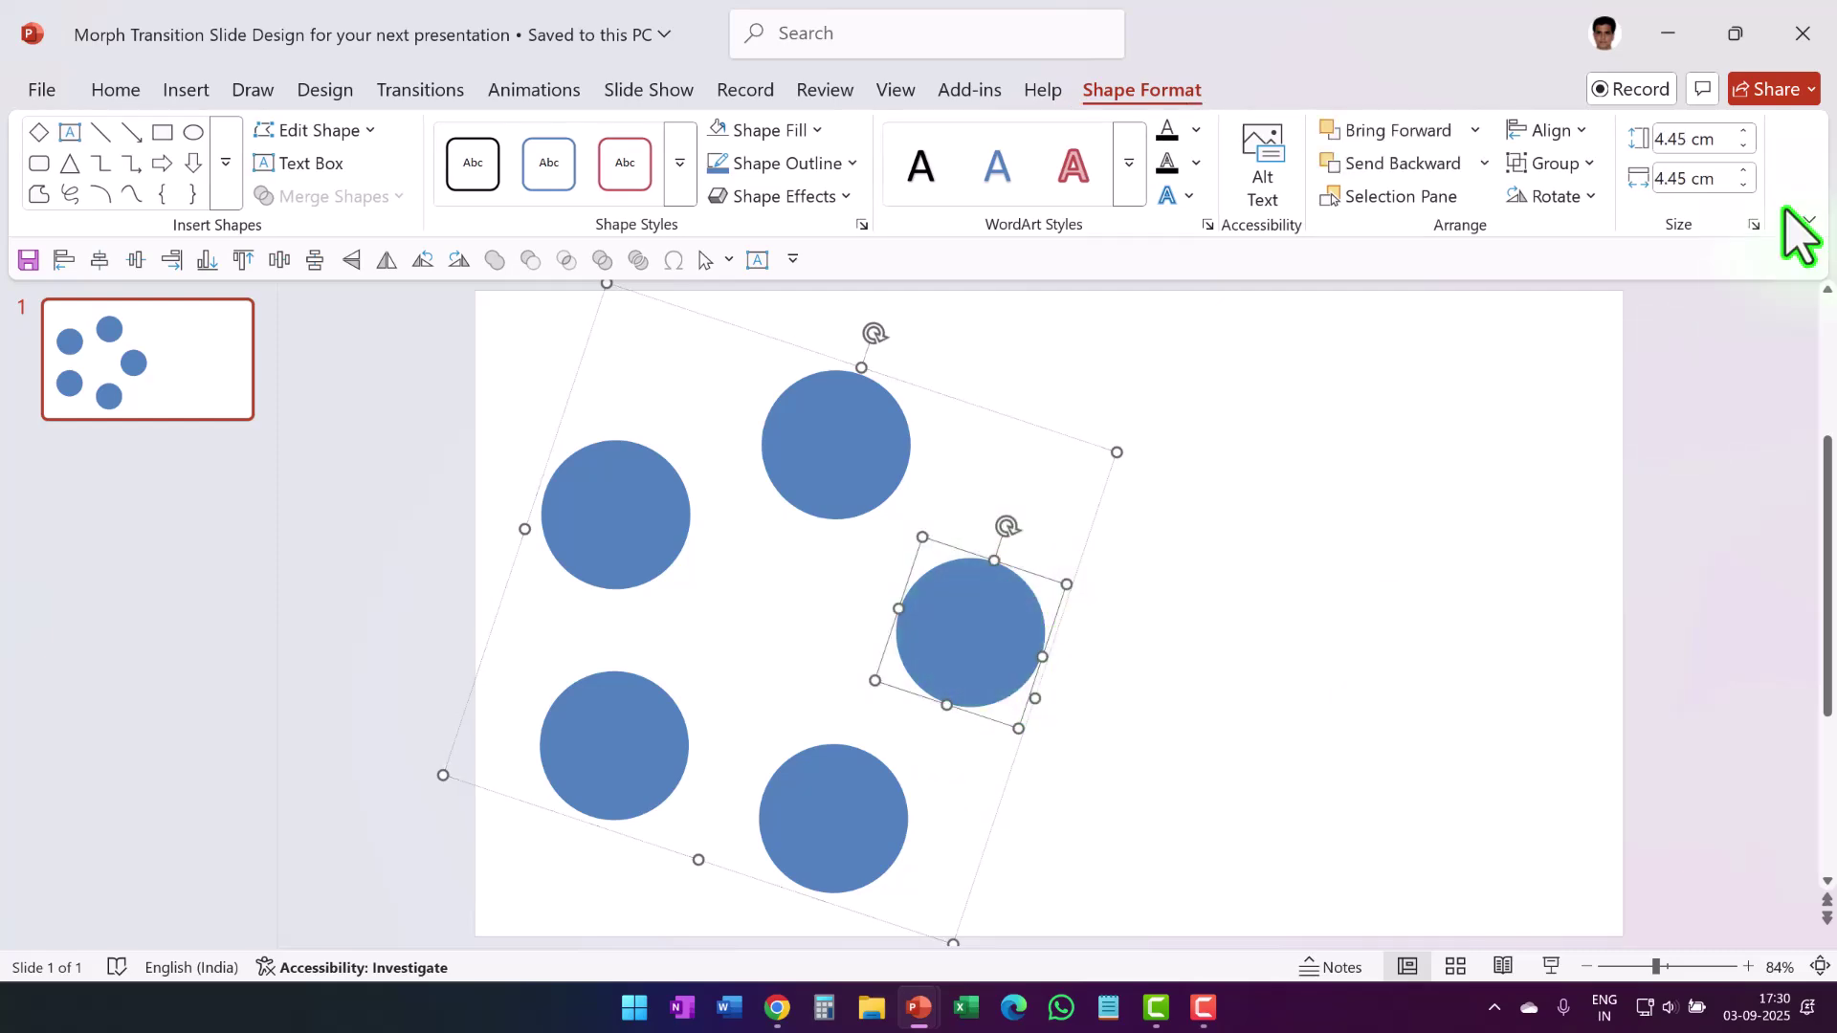
Step: Resize the right circle to 8 cm by 8 cm and nudge it up and right
left_click(1718, 141)
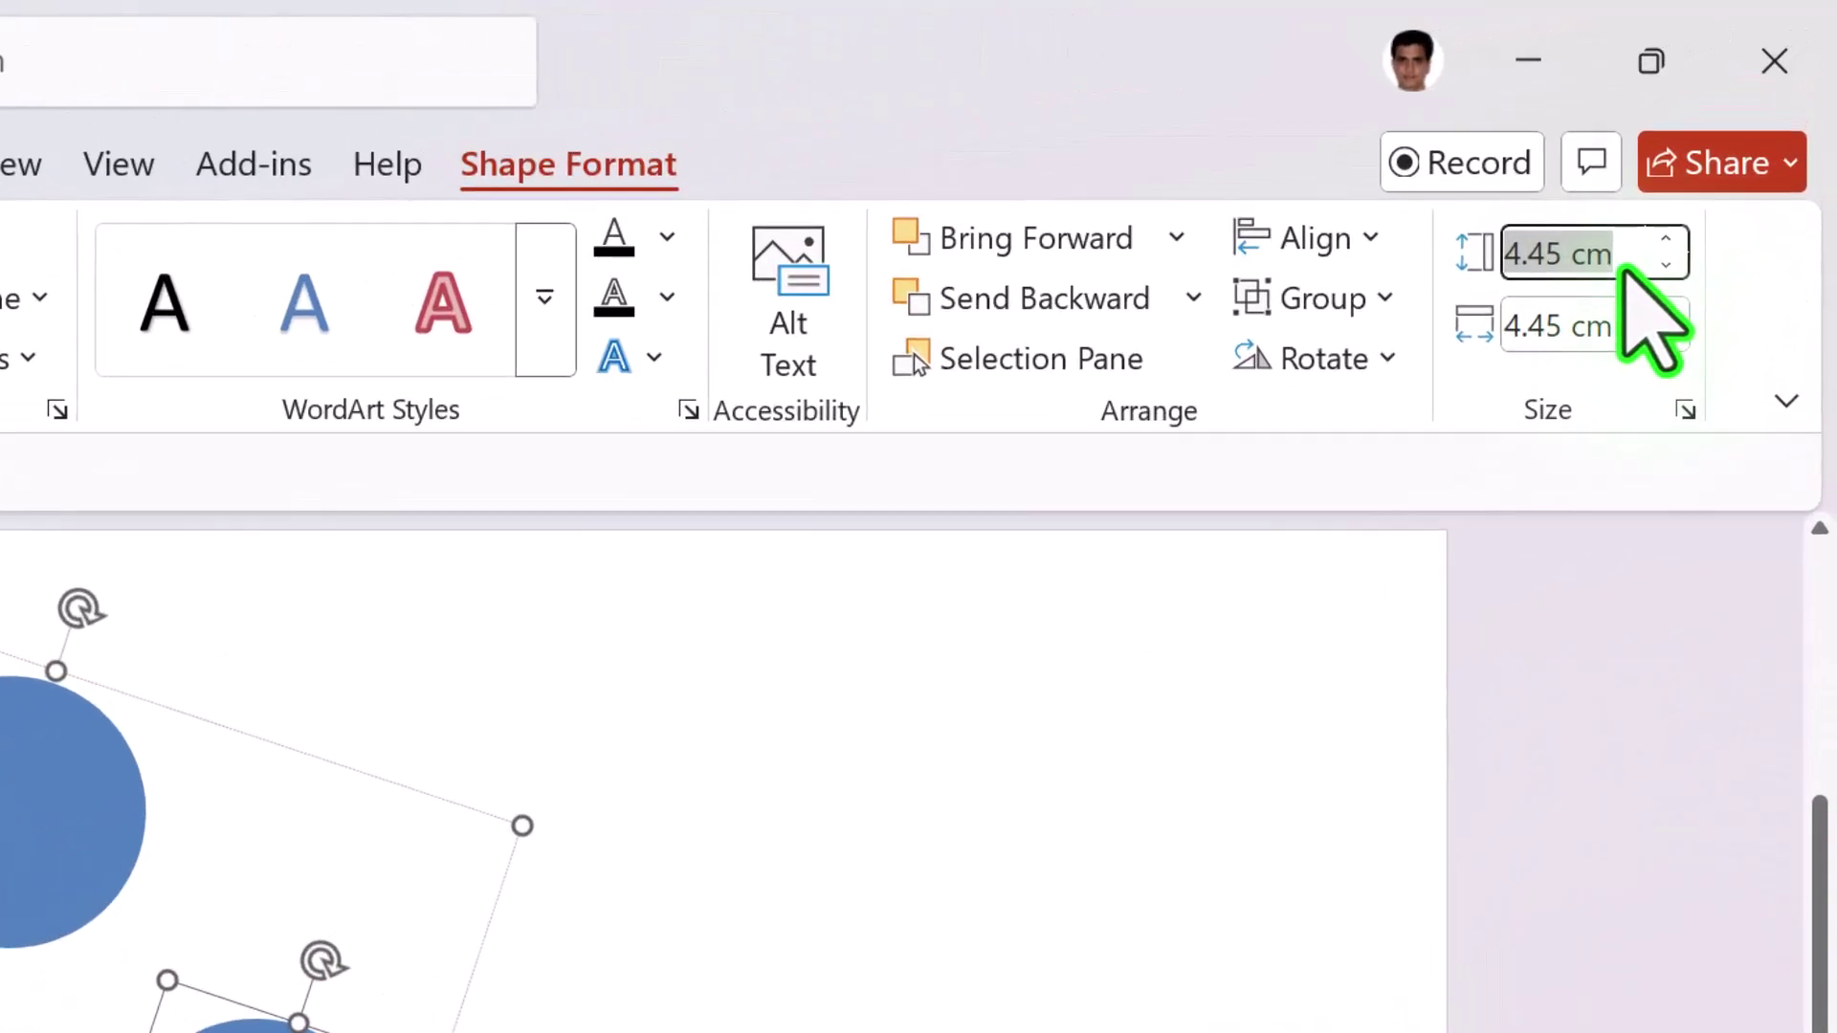
type("8")
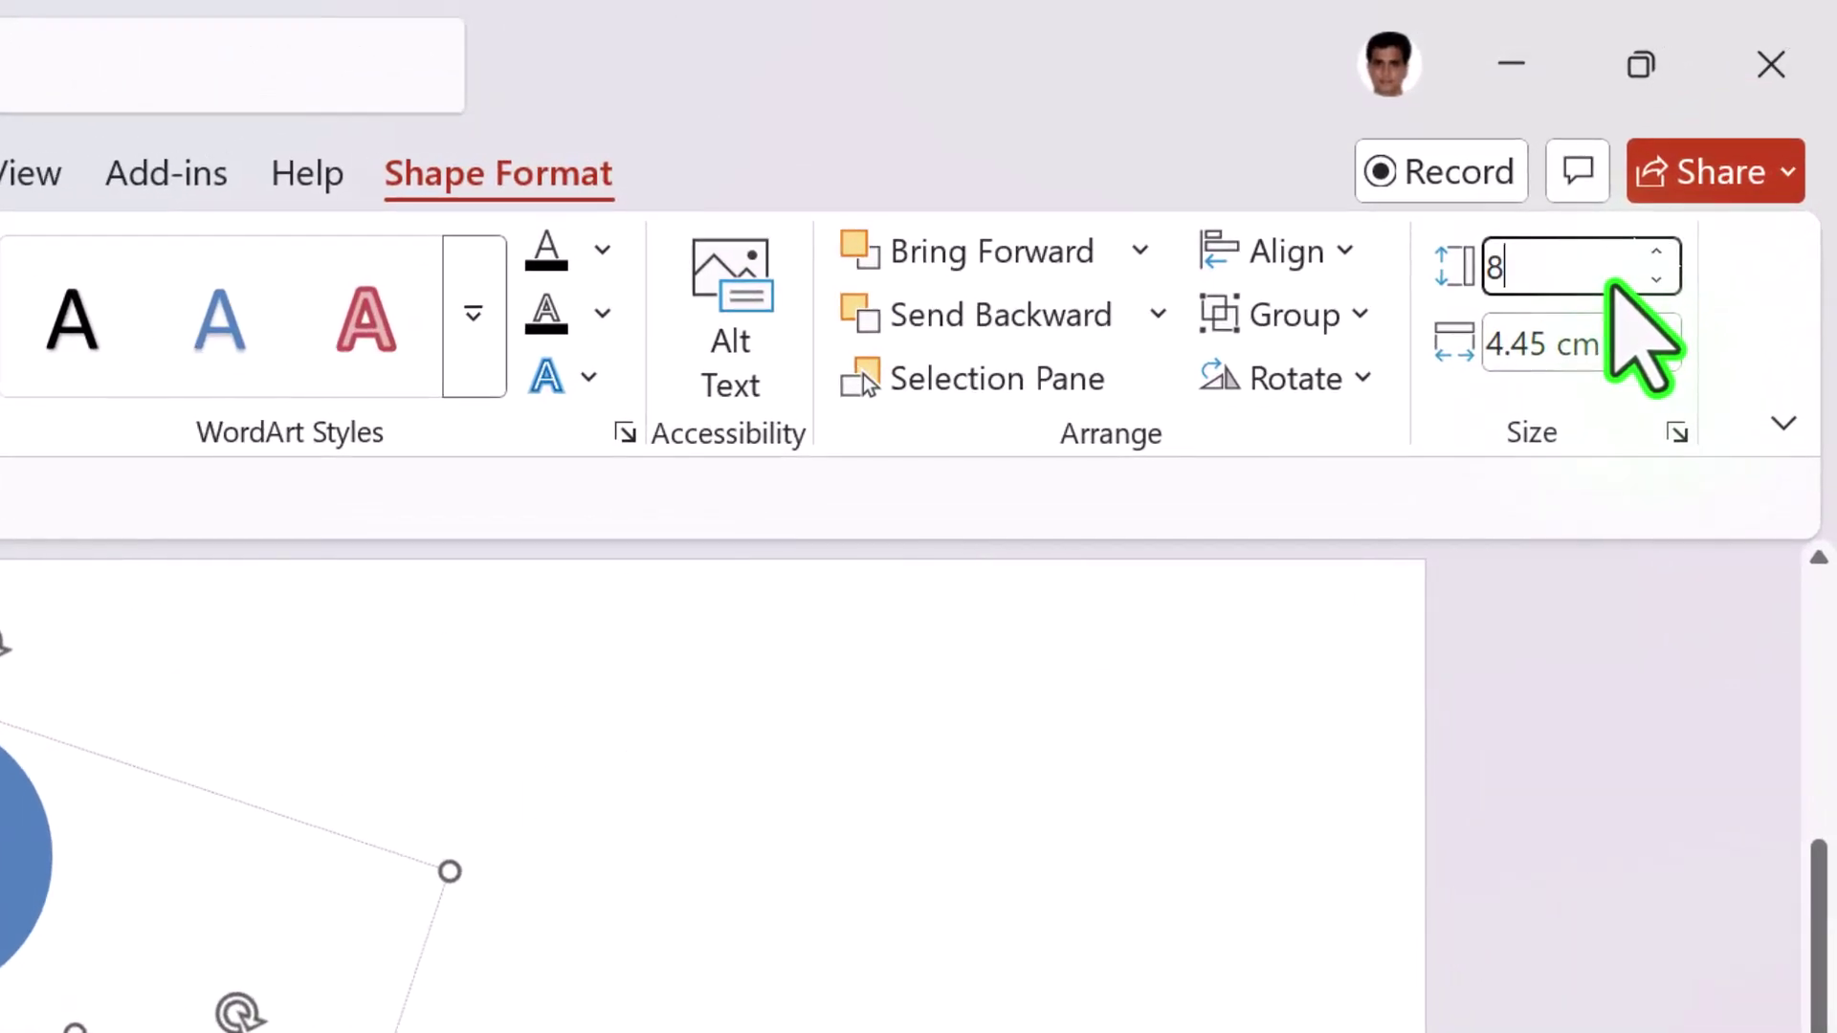
left_click(1634, 343)
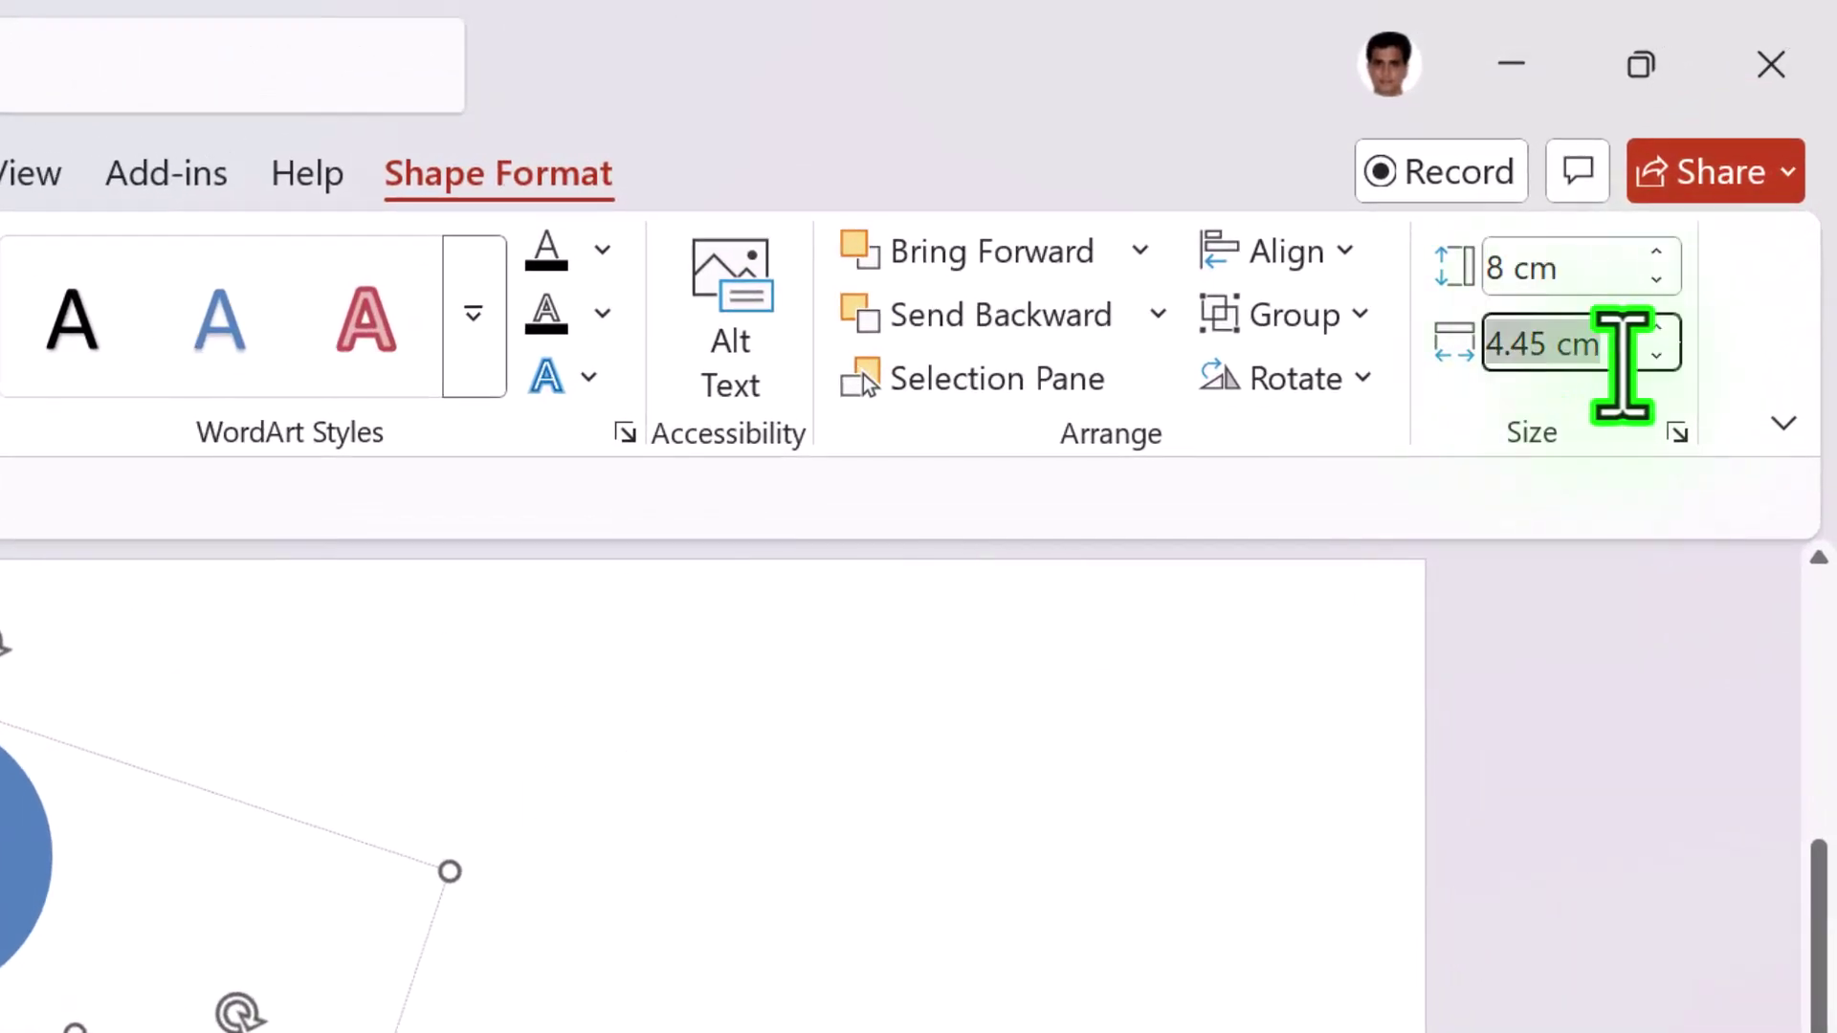
type("8")
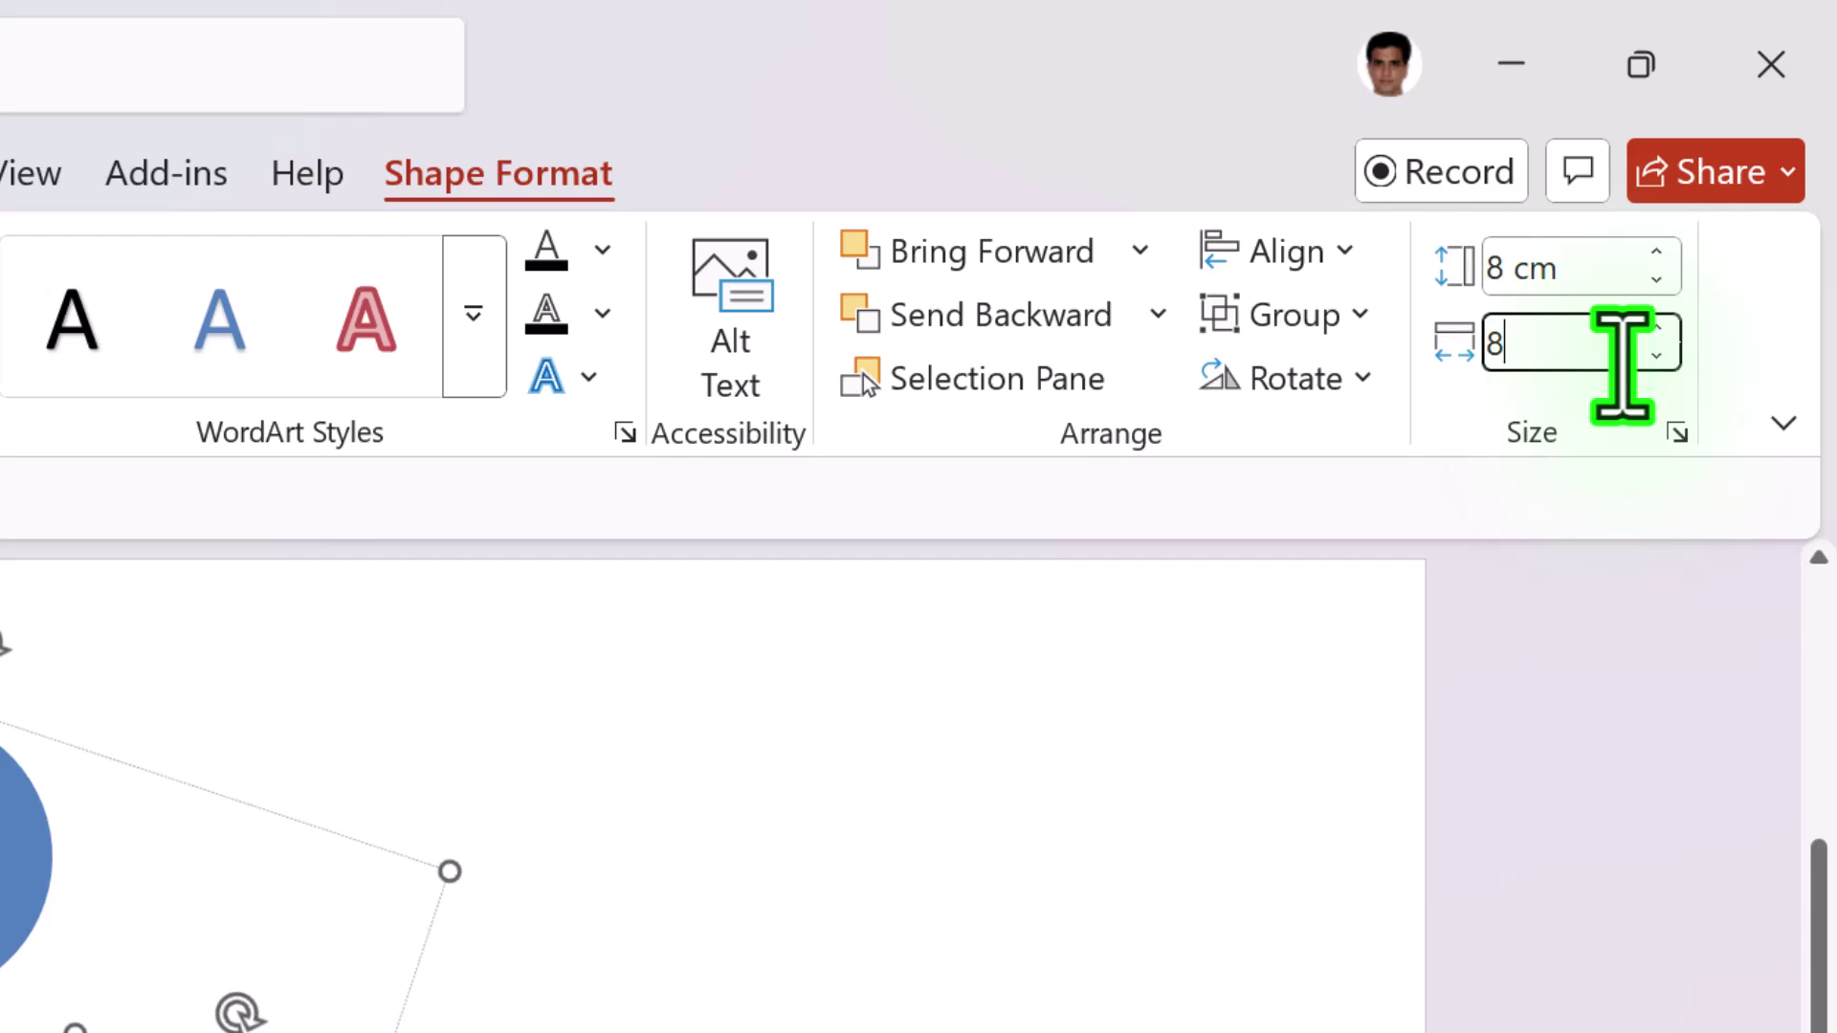
key("Return")
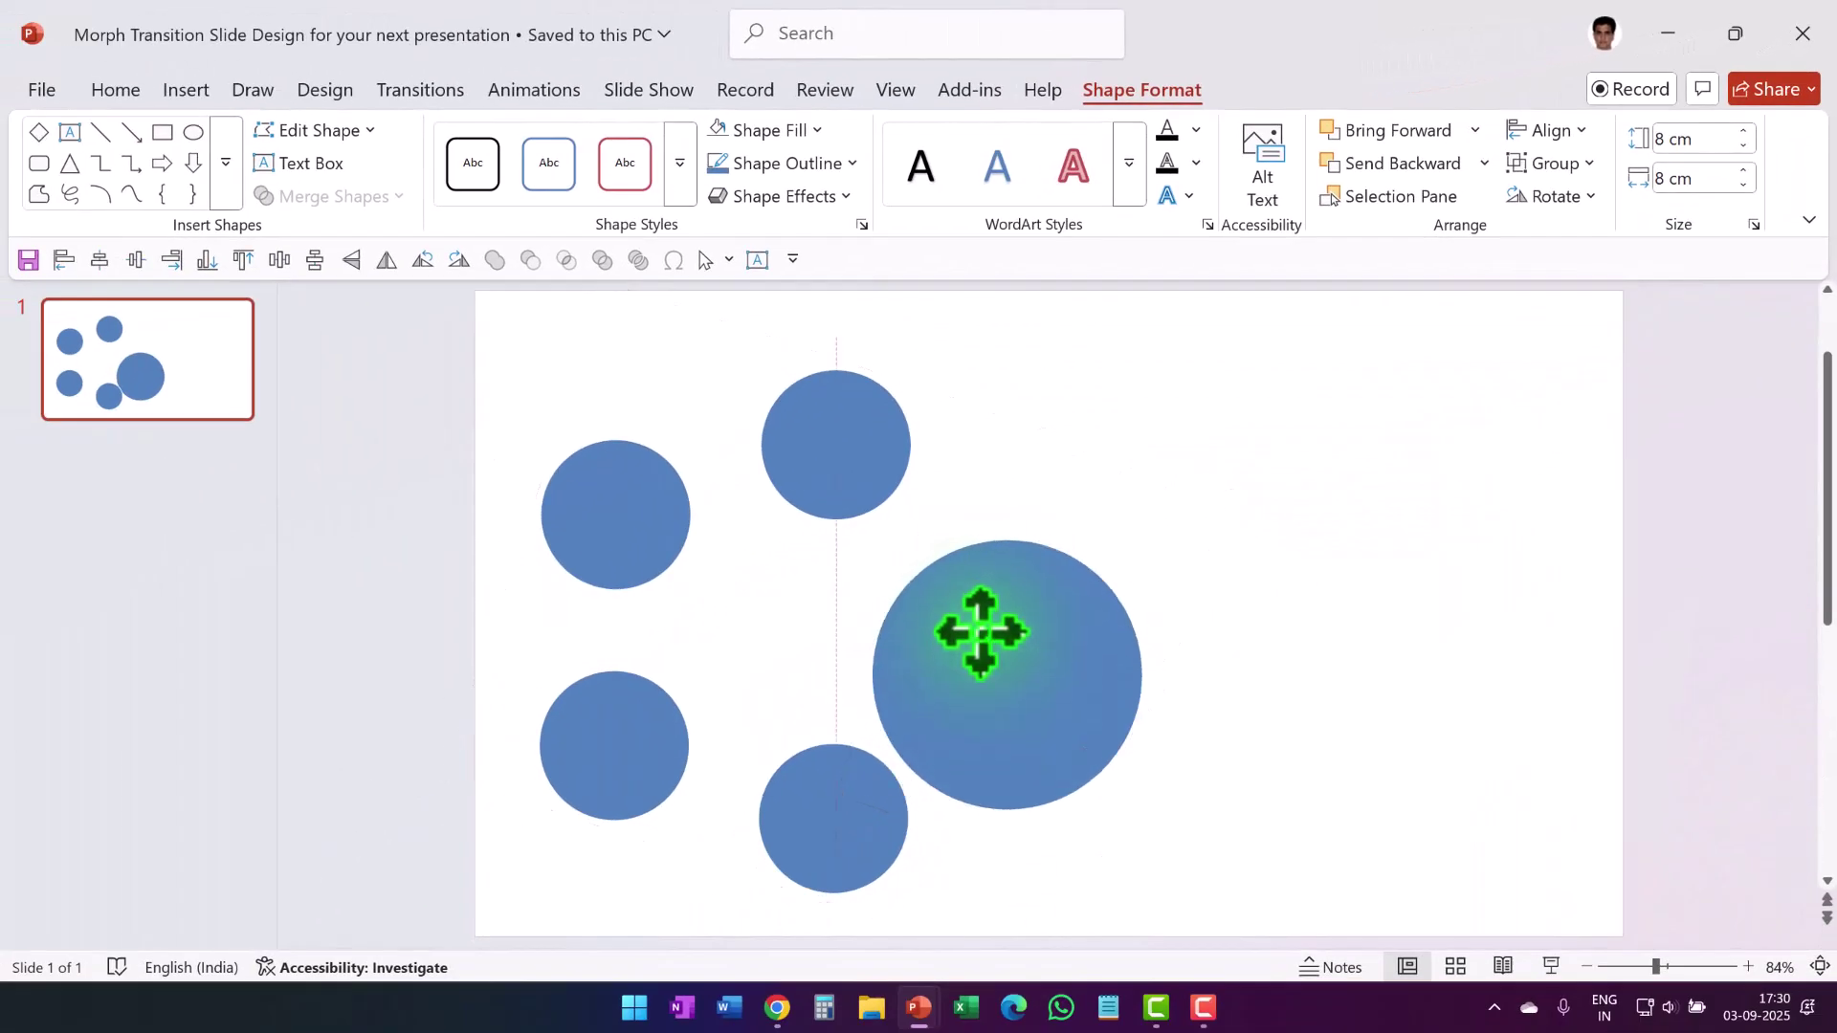
left_click_drag(981, 632, 1005, 600)
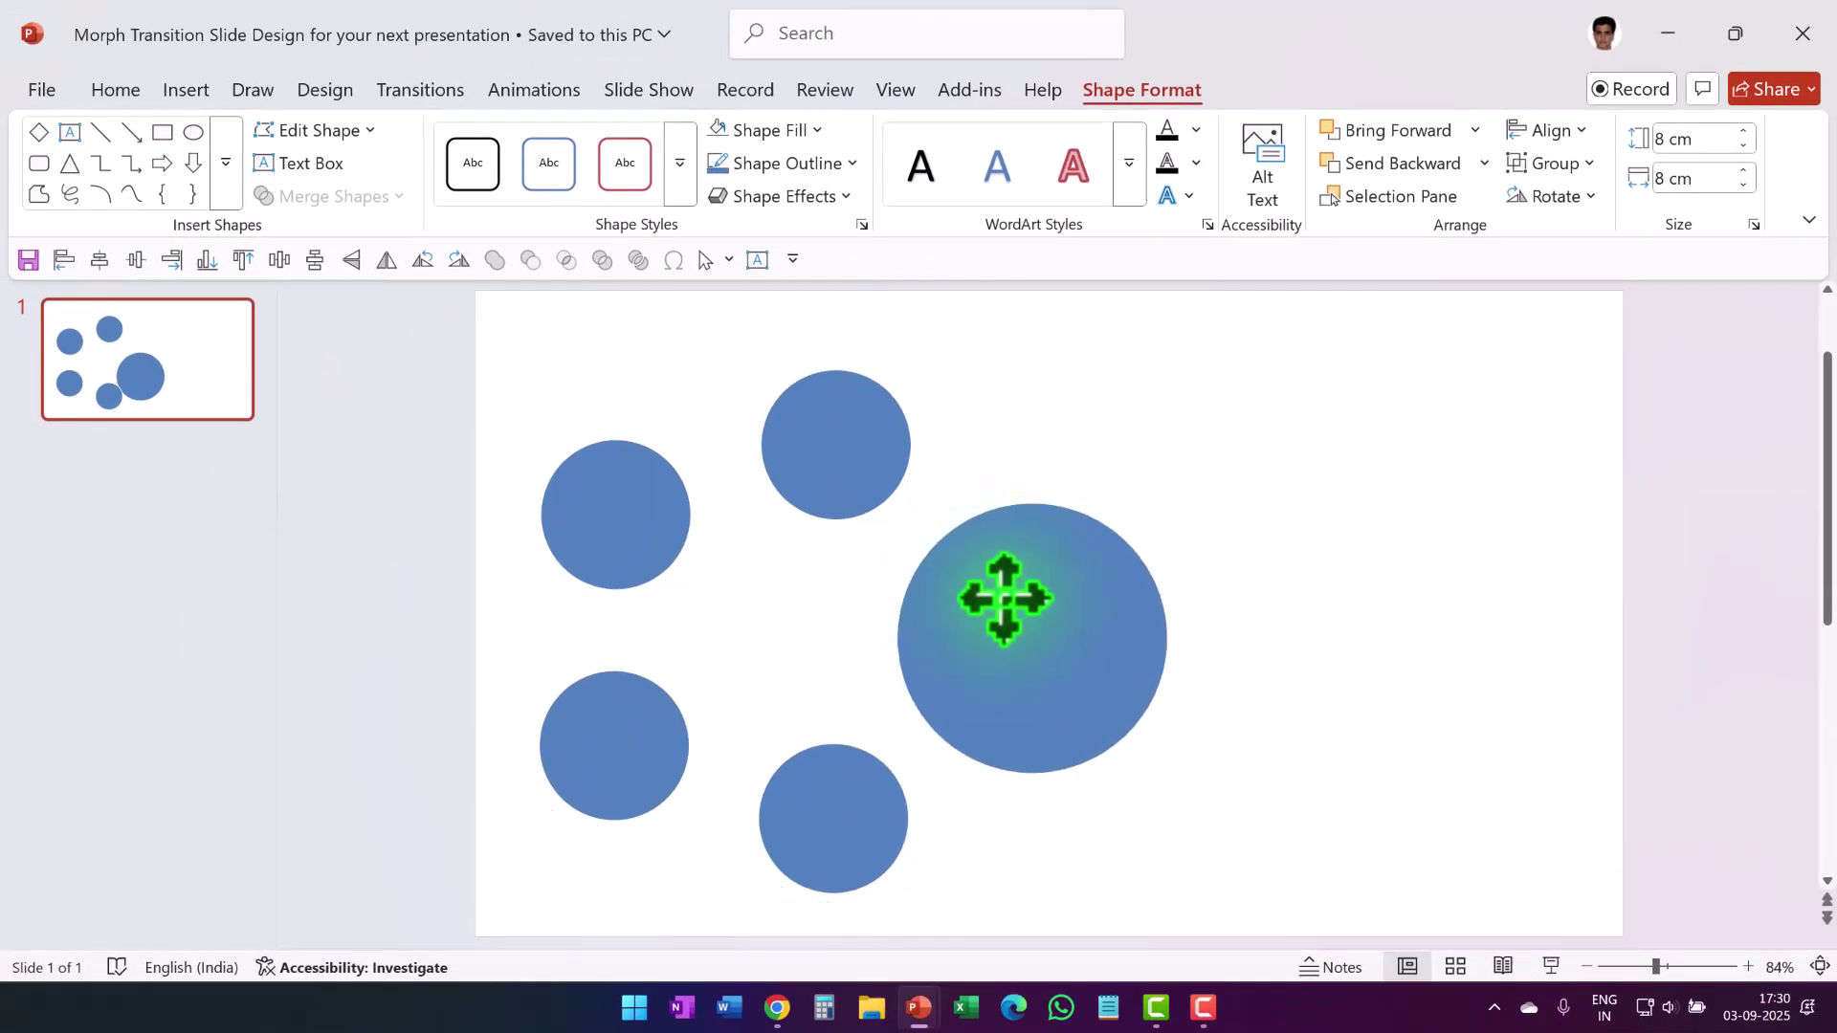
left_click(1273, 720)
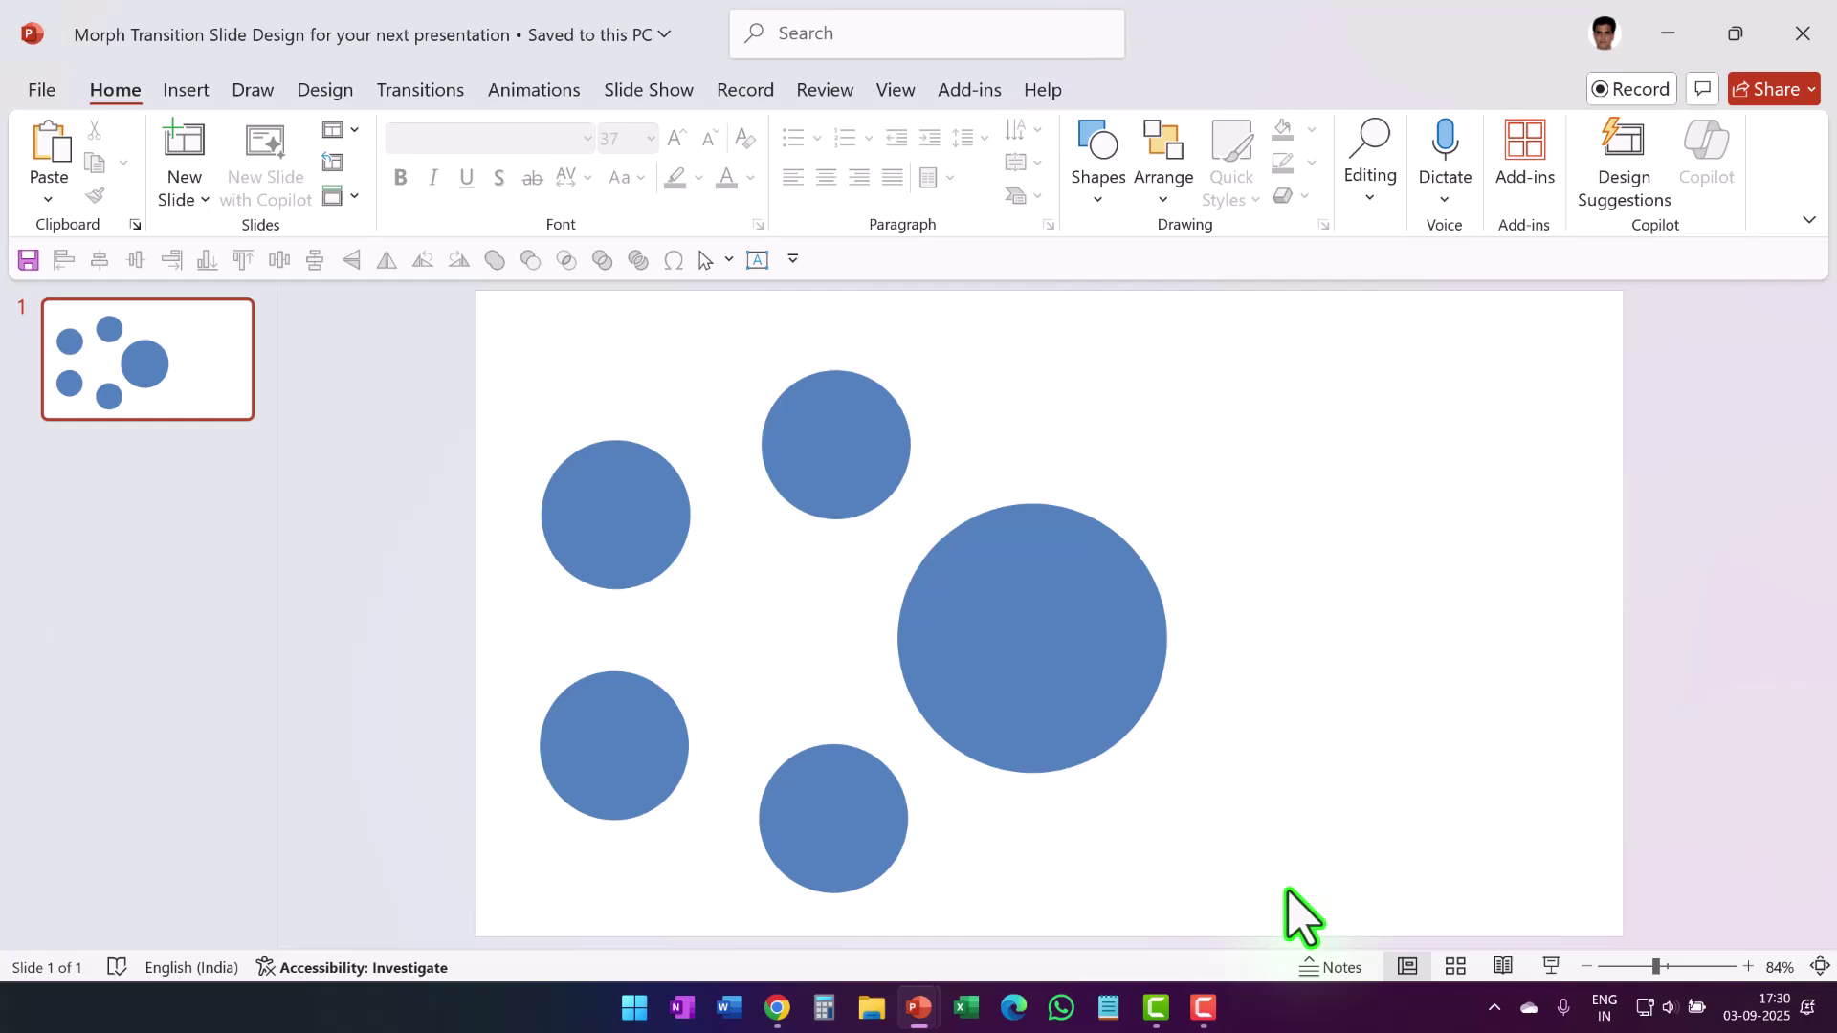
Step: Duplicate the circle slide with Ctrl+D and lock the circle group in place
left_click_drag(1269, 925, 279, 291)
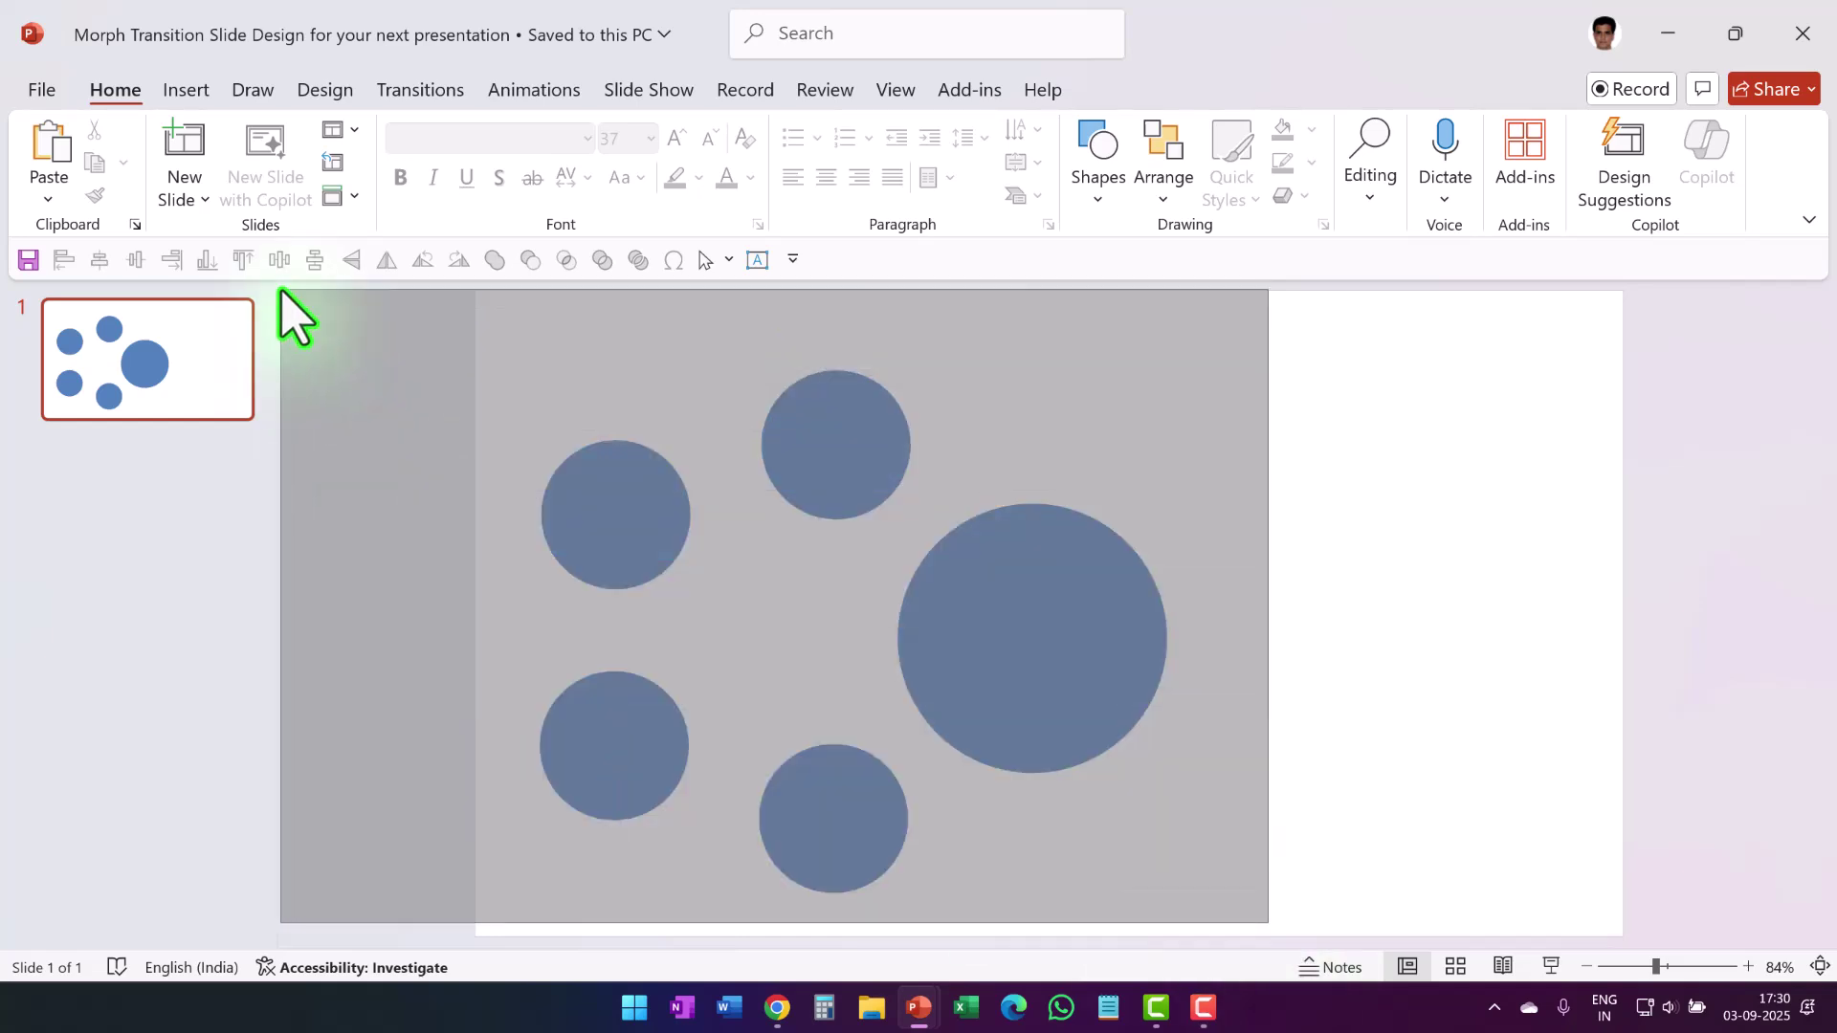
left_click(868, 491)
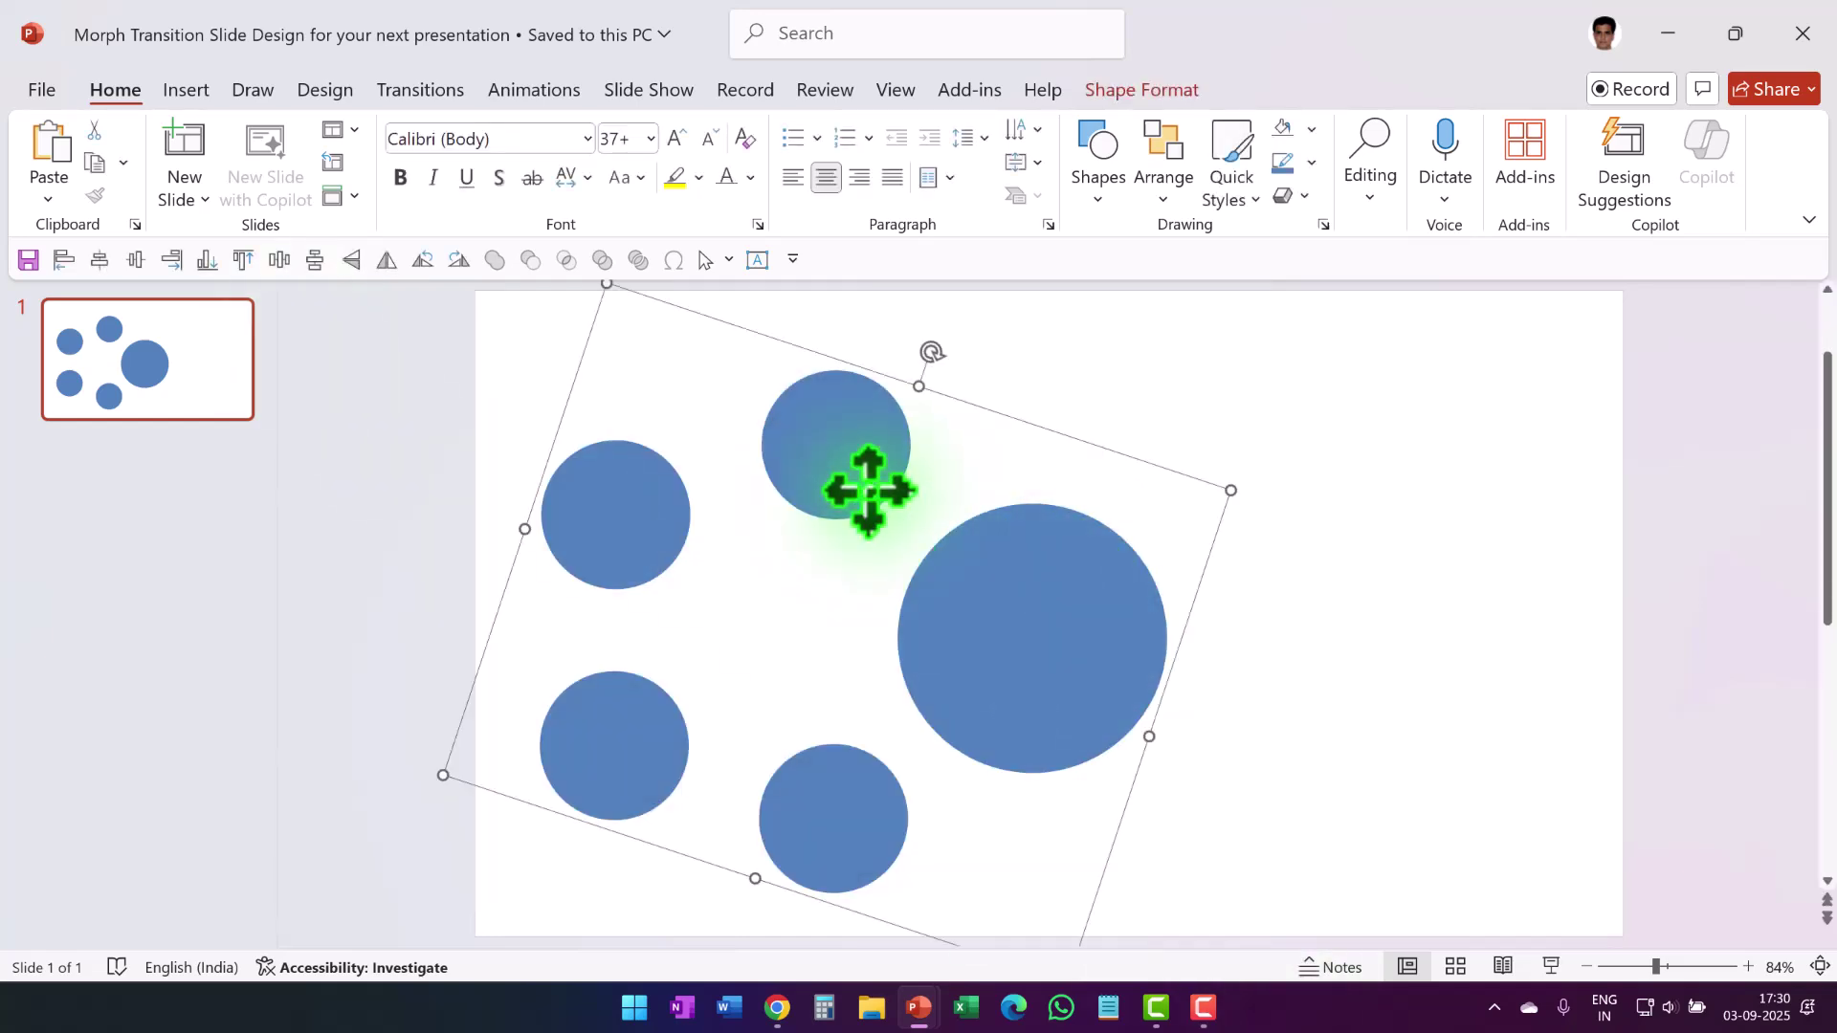
key("ctrl+d")
right_click(1038, 574)
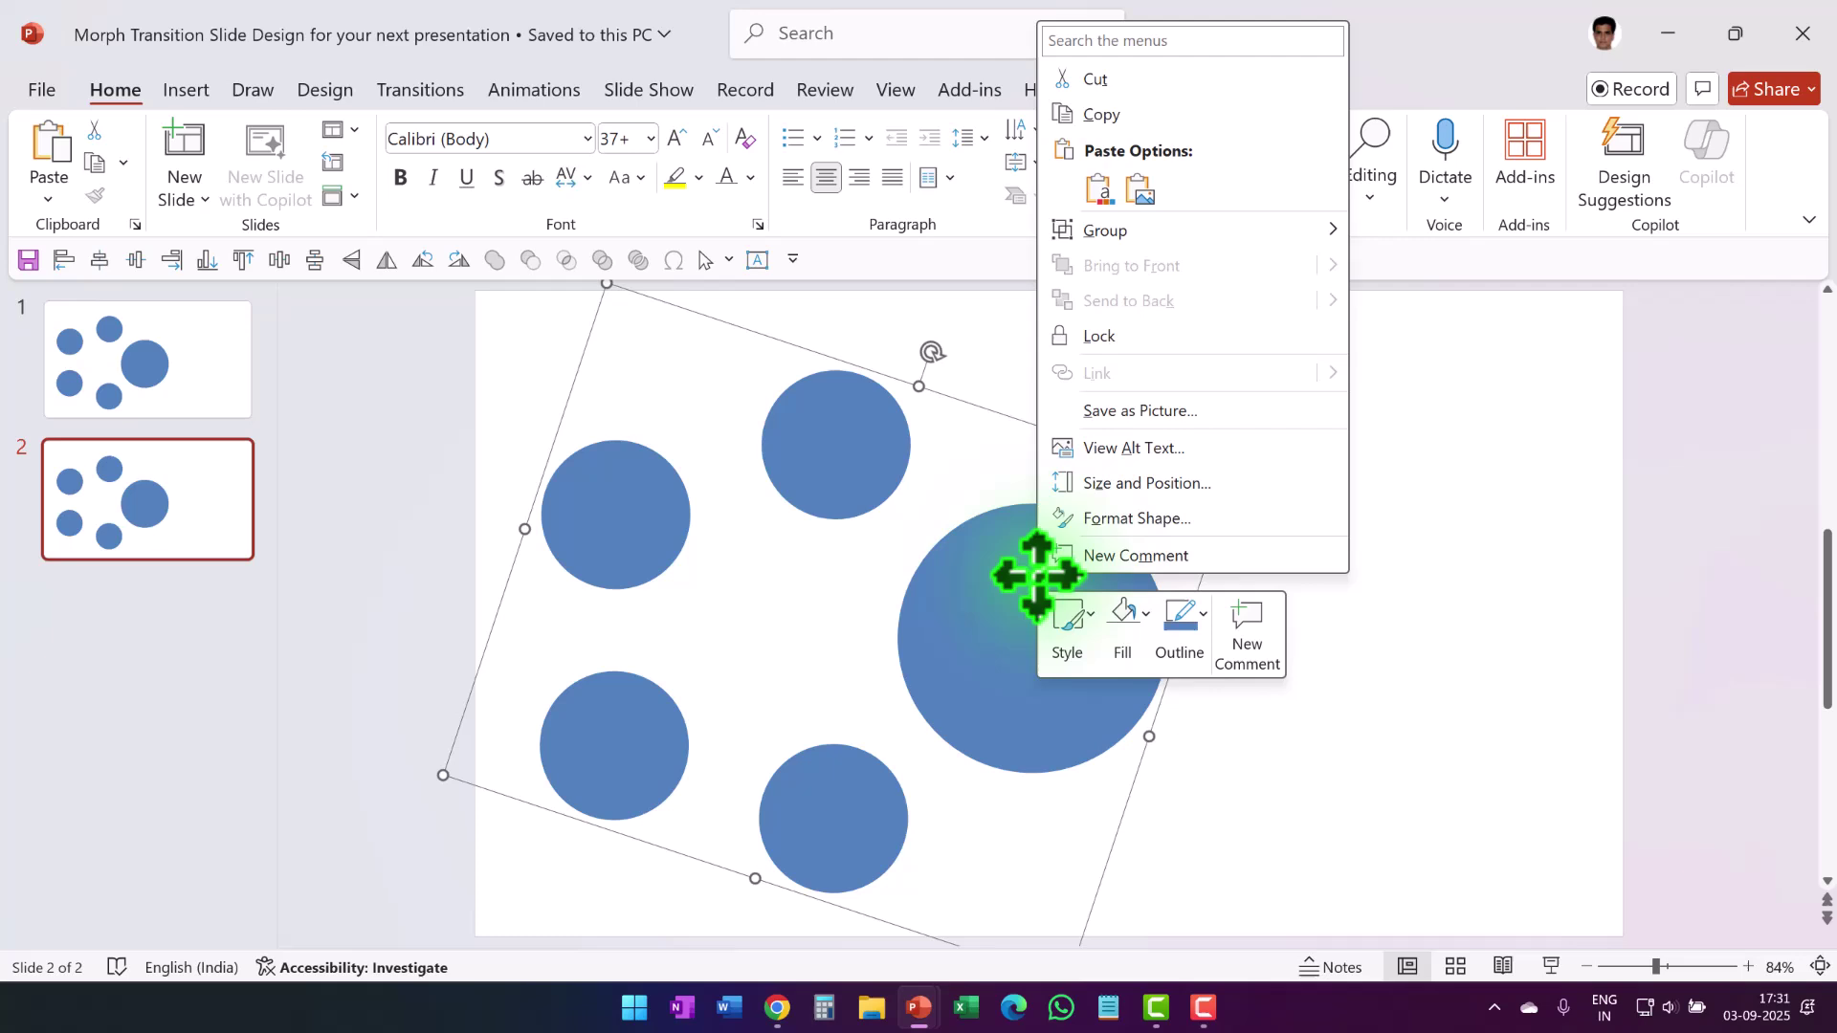
left_click(1125, 340)
left_click(1217, 536)
left_click(1069, 643)
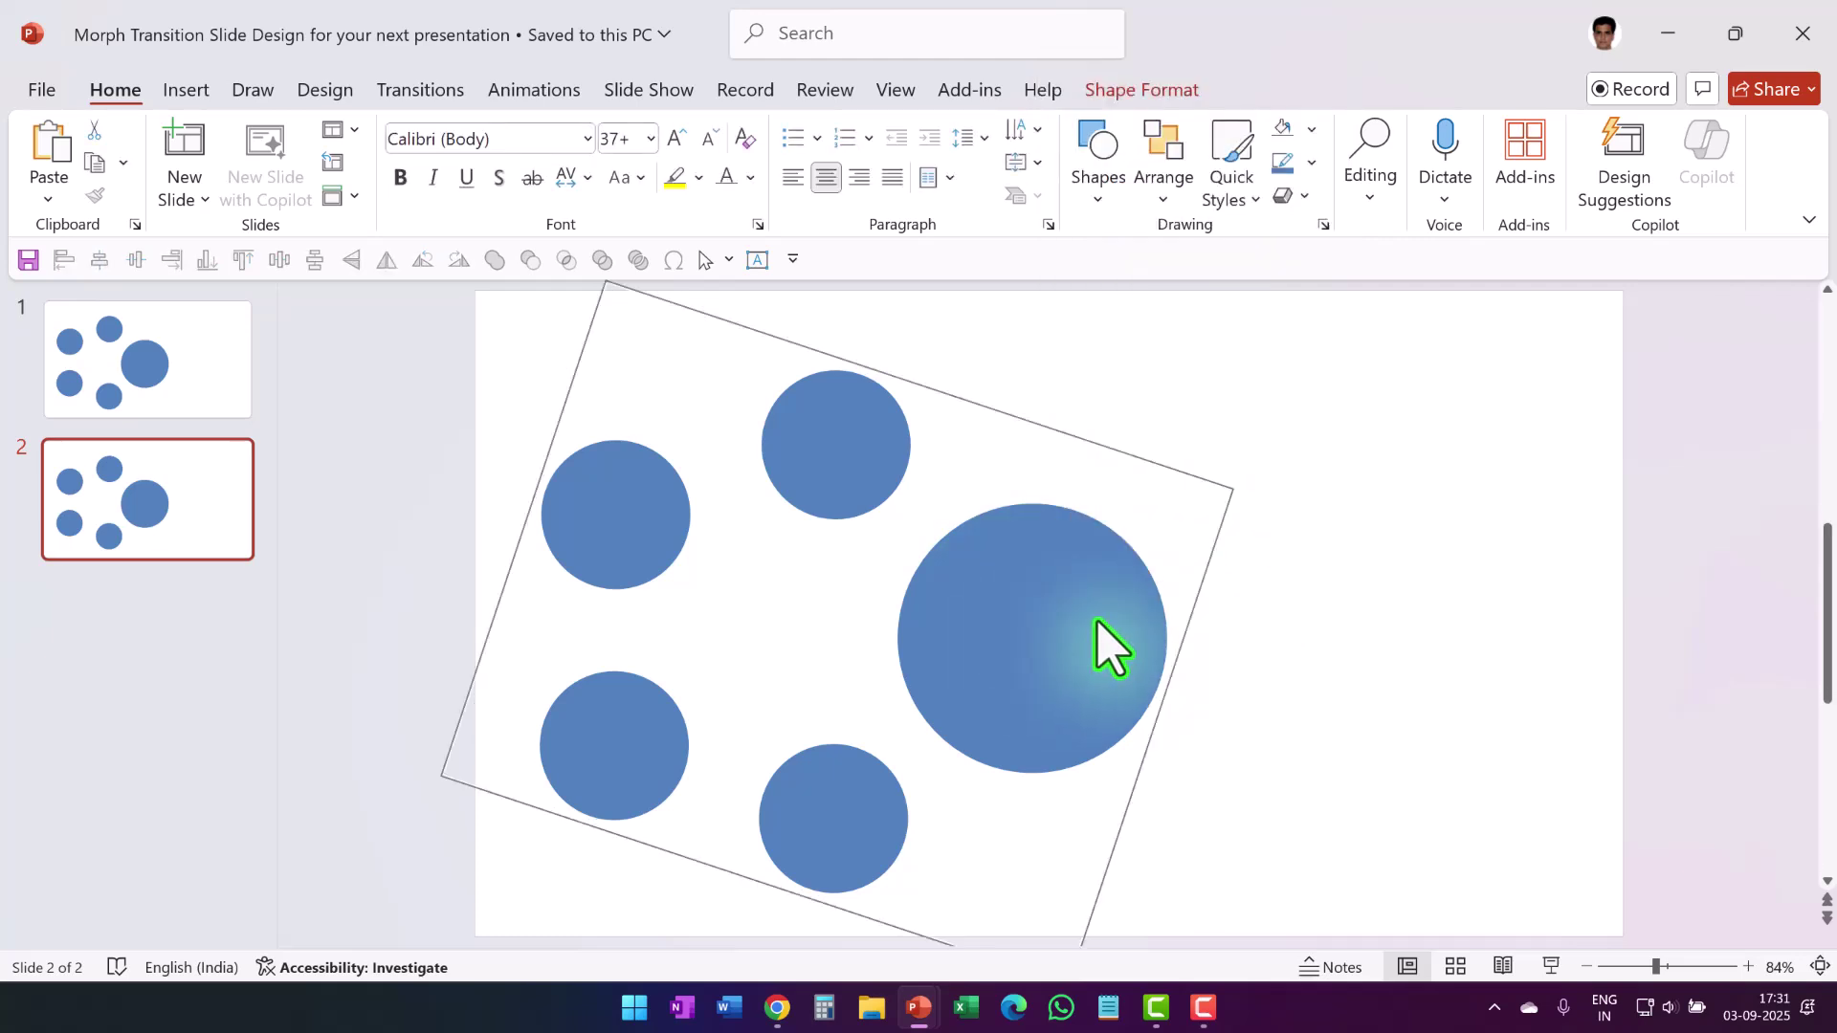
left_click(1350, 689)
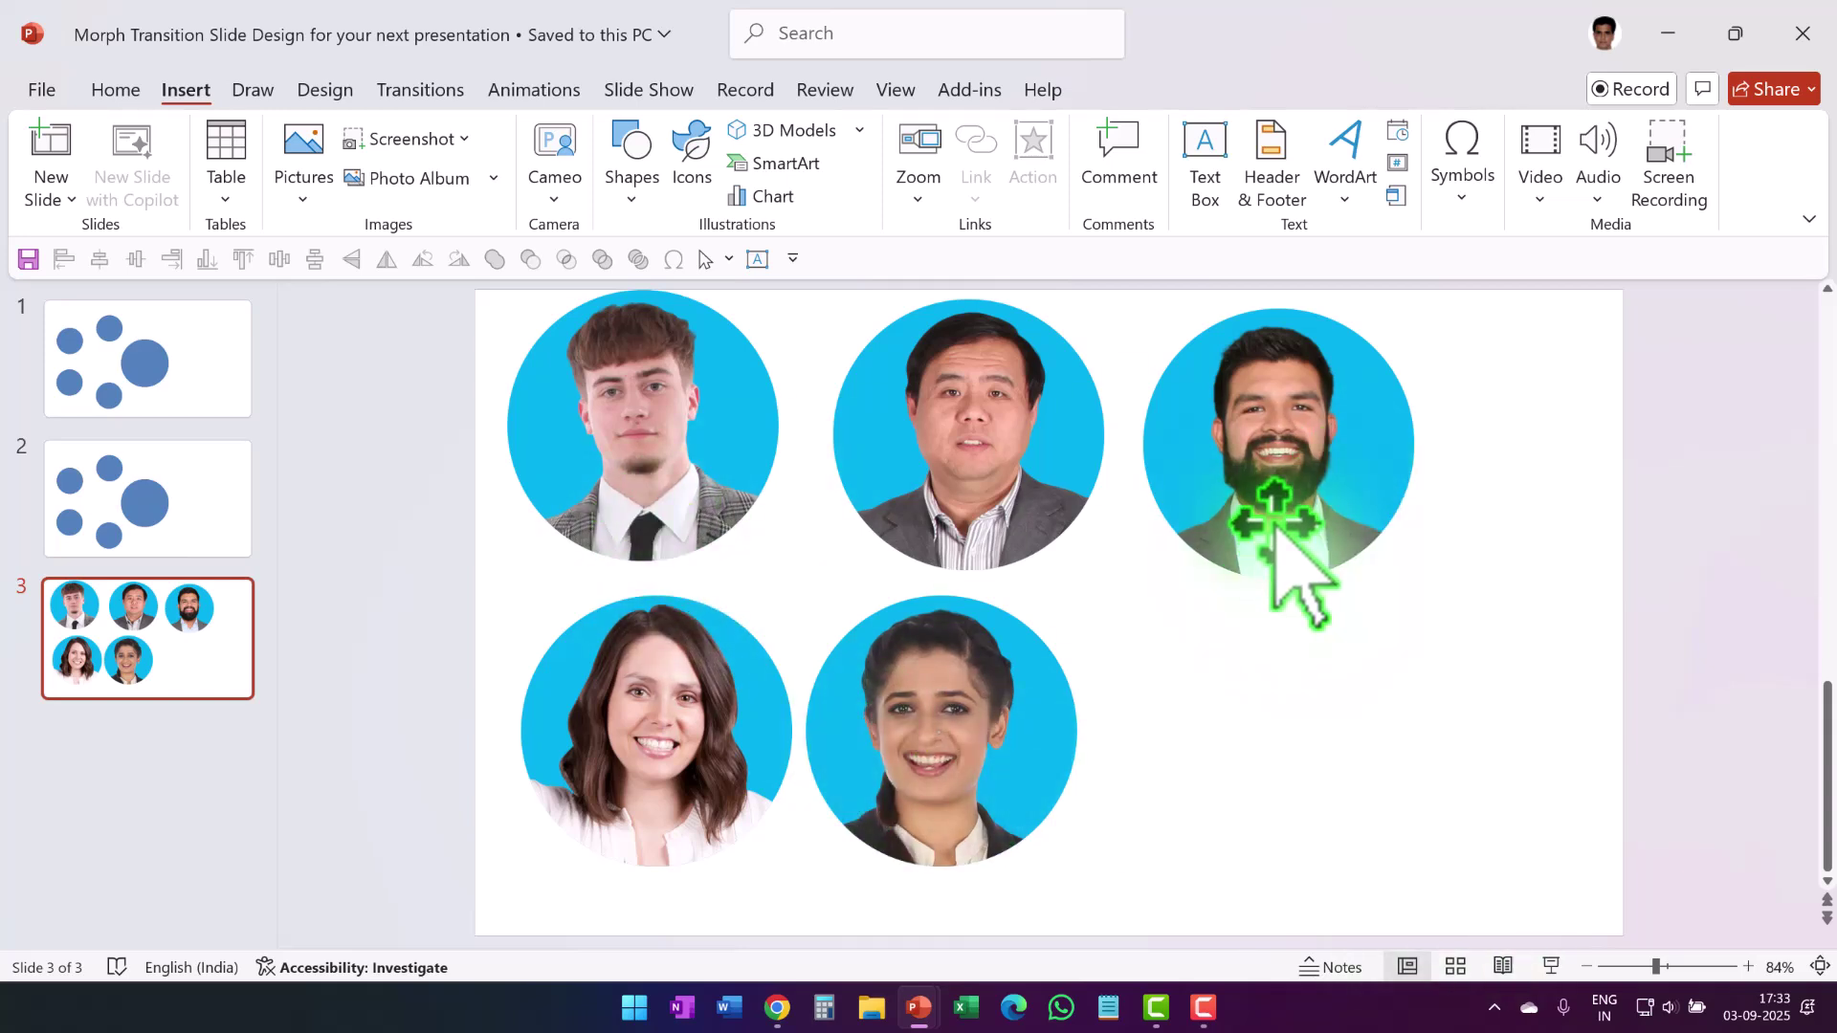
Step: Duplicate photo slide 3 as a new slide 4
left_click(1274, 522)
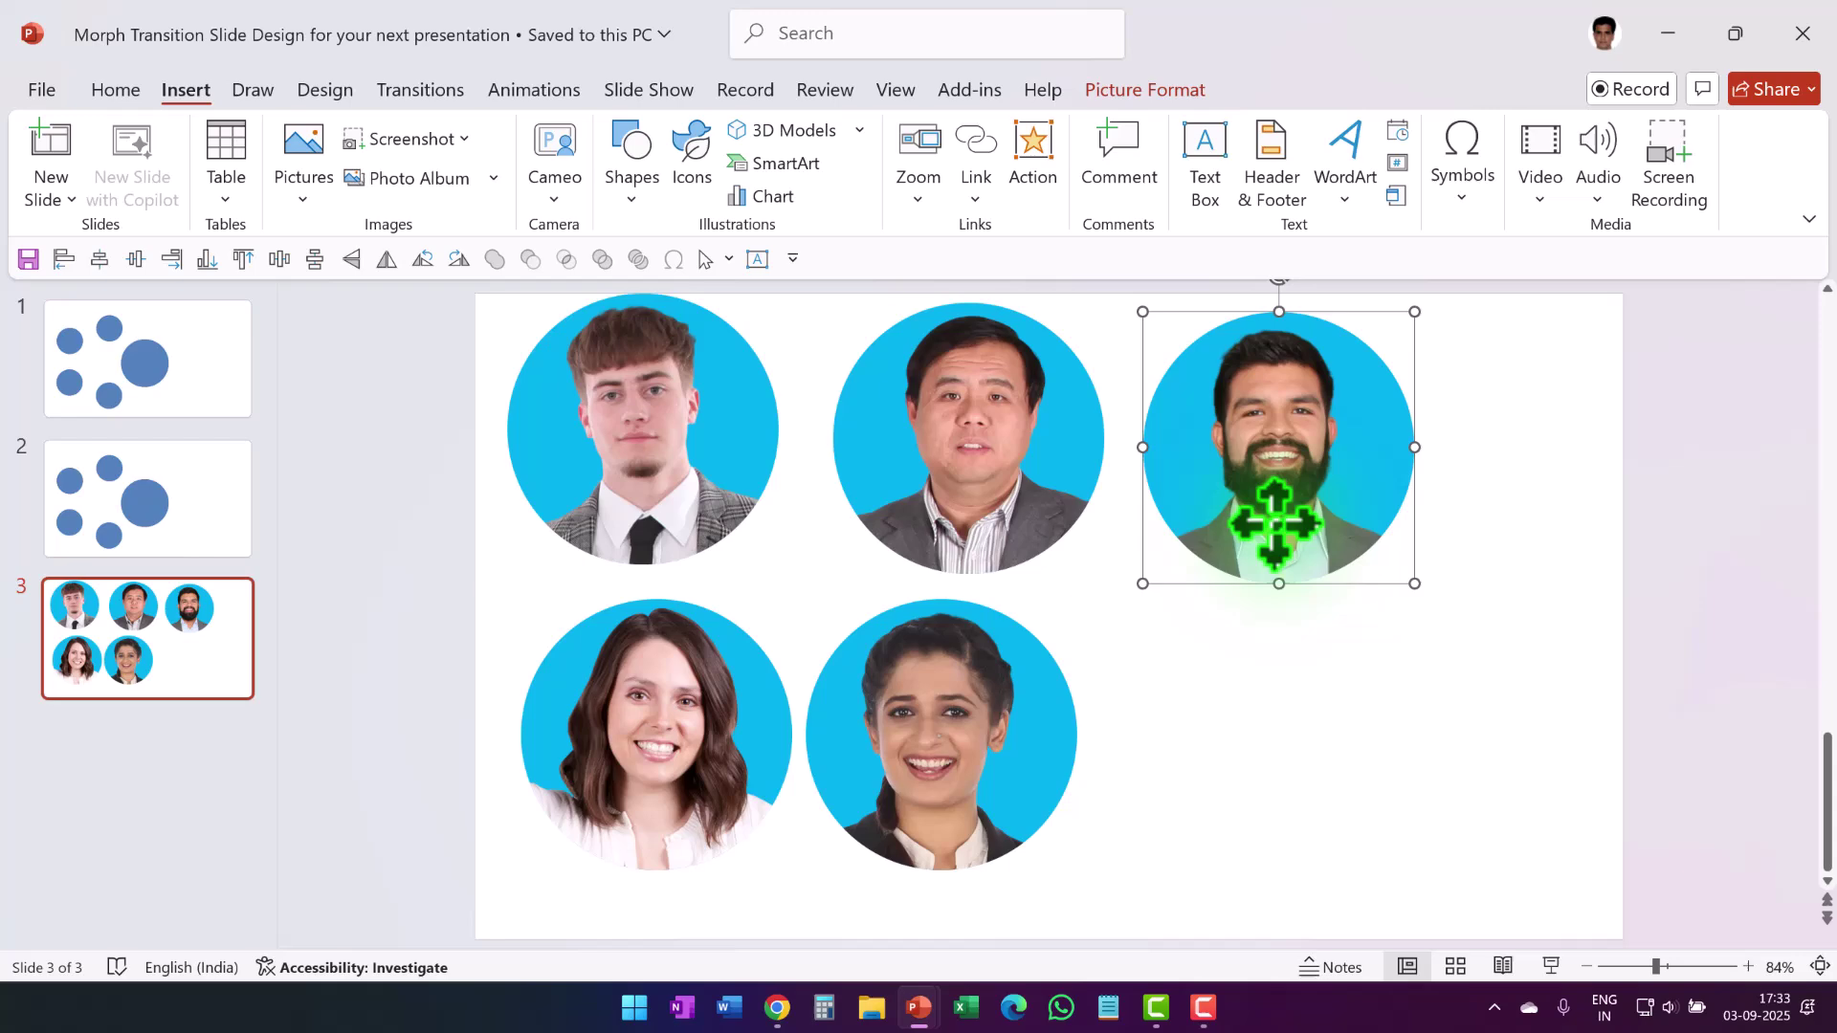
left_click(1164, 89)
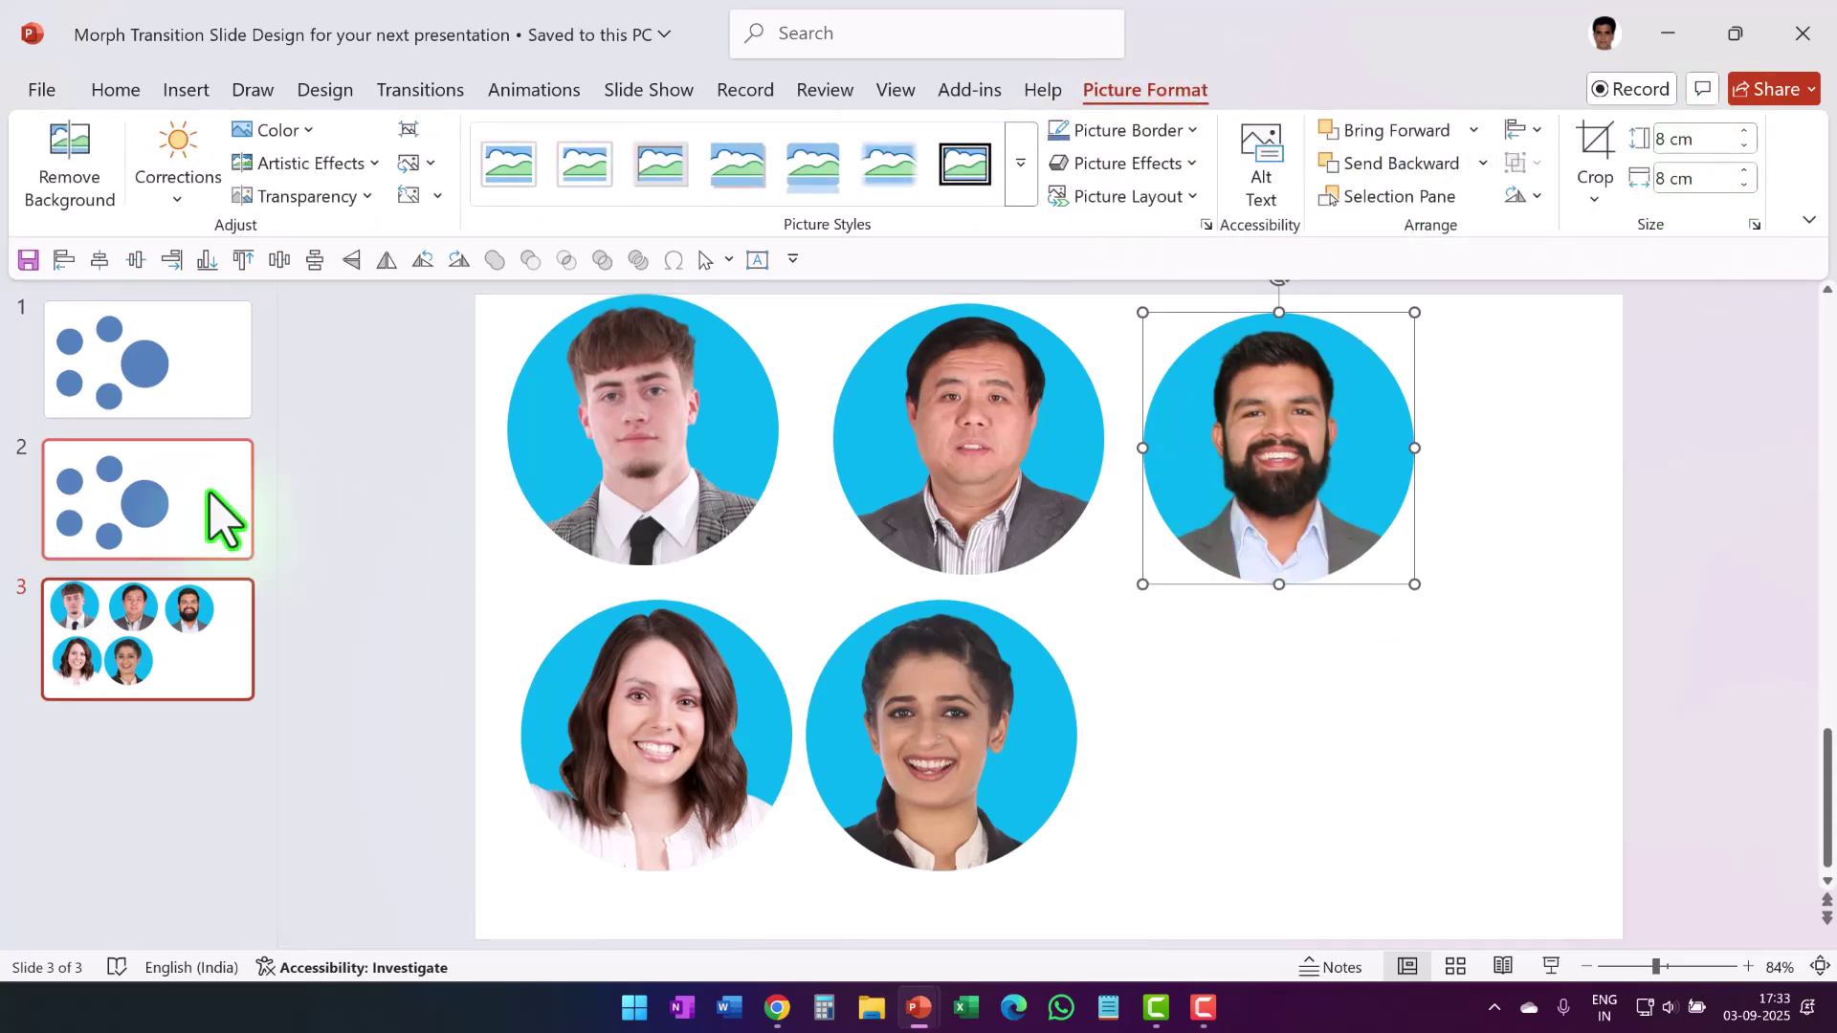
left_click(217, 513)
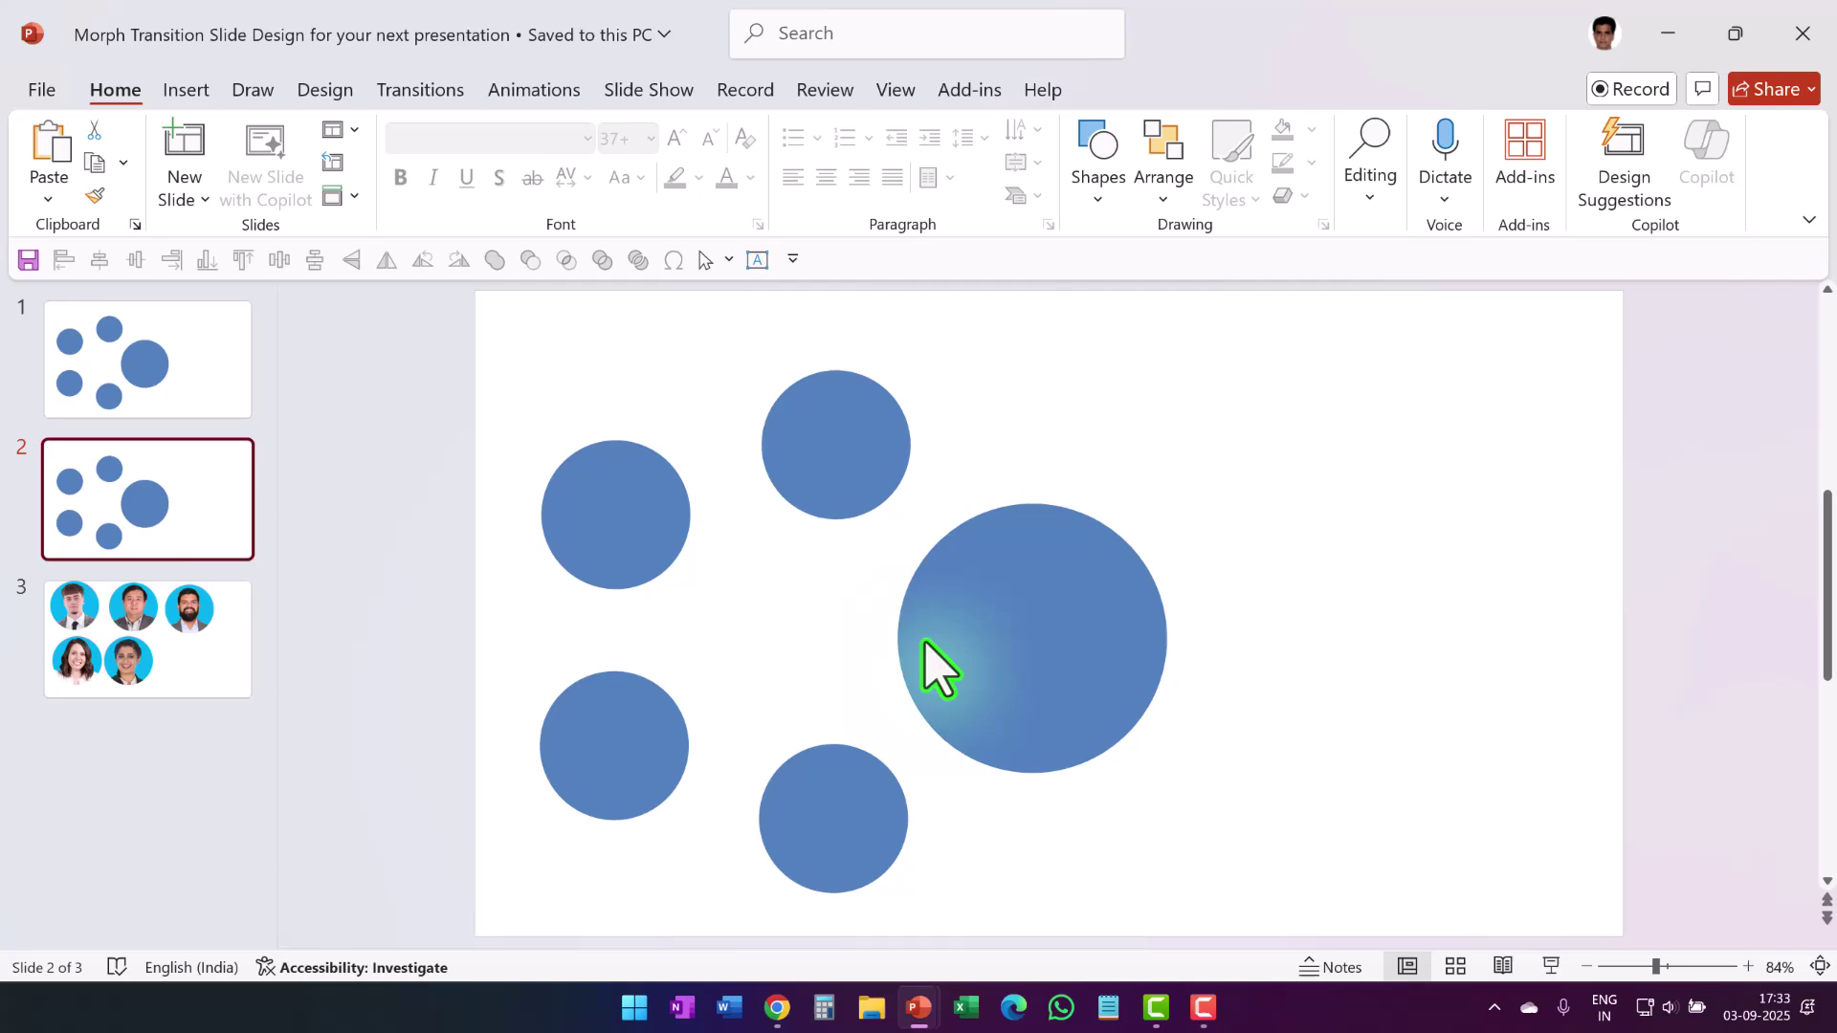
left_click(209, 672)
right_click(209, 672)
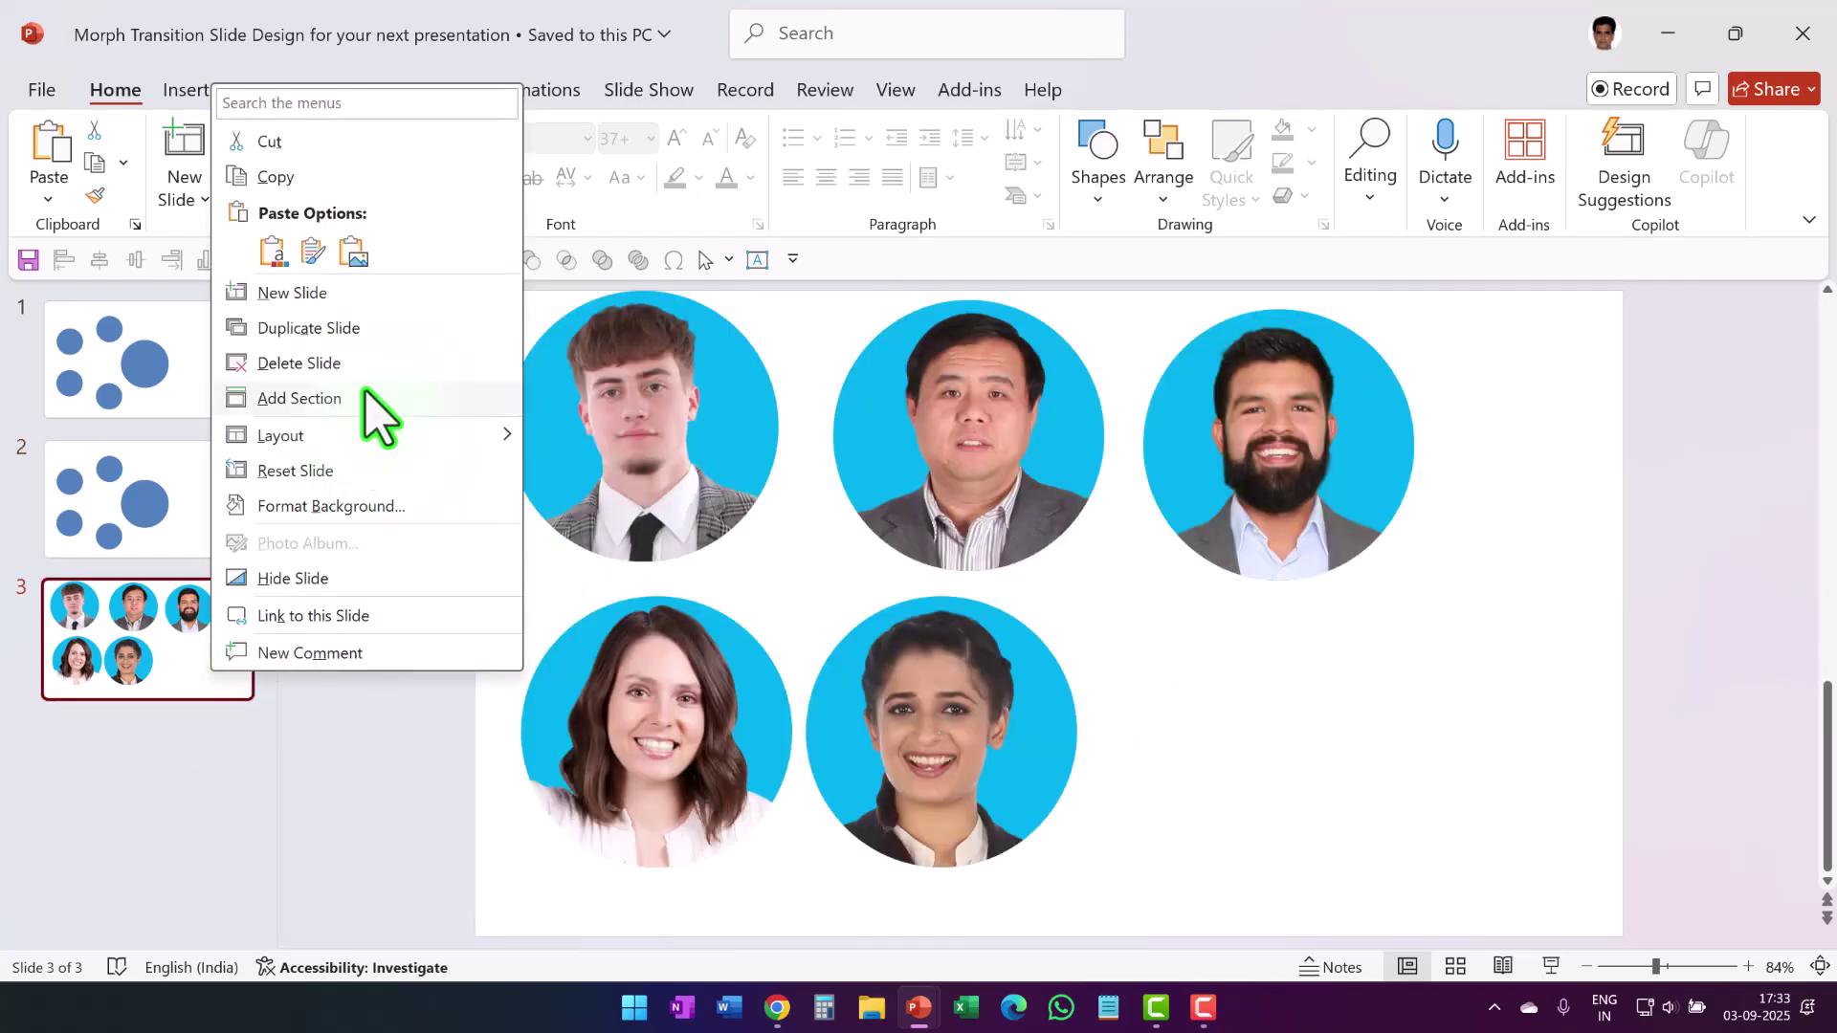
left_click(368, 325)
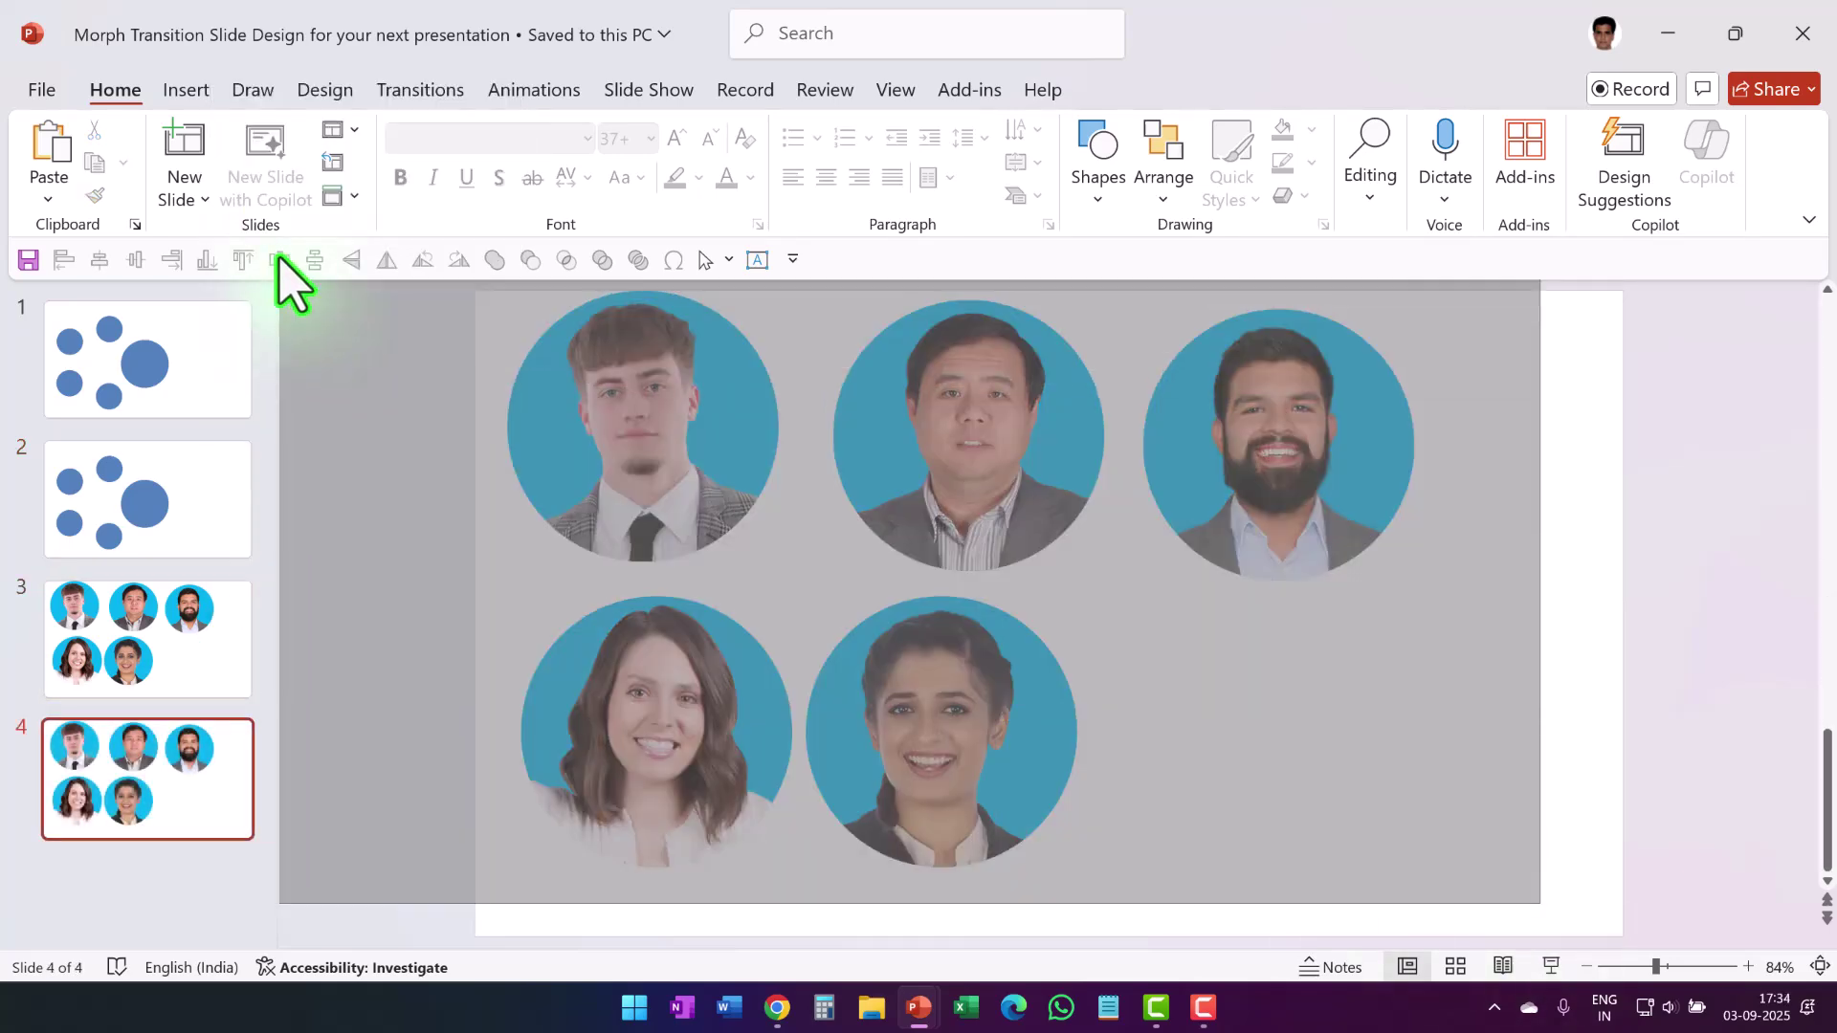
Step: Shrink all five photos on slide 4 to 4.45 cm by 4.45 cm
key("ctrl+a")
left_click(1147, 89)
left_click(1689, 146)
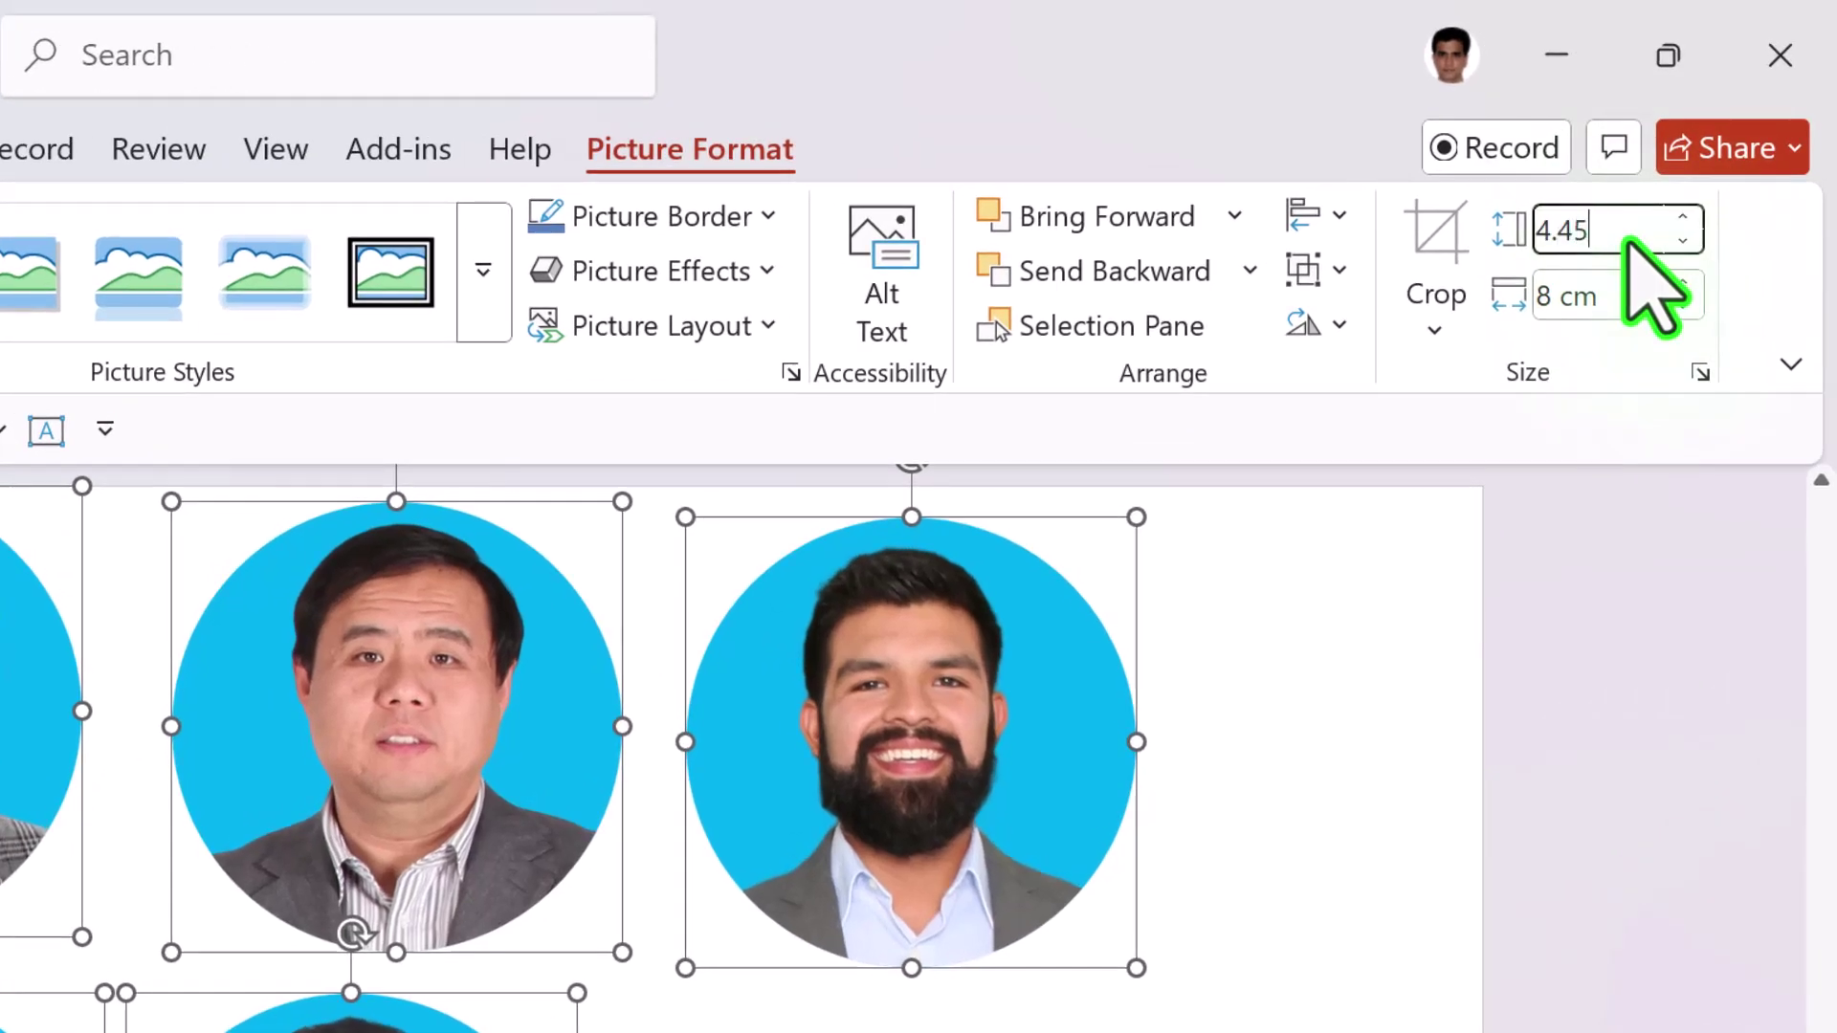
type("4.45")
left_click(1640, 296)
type("4.4")
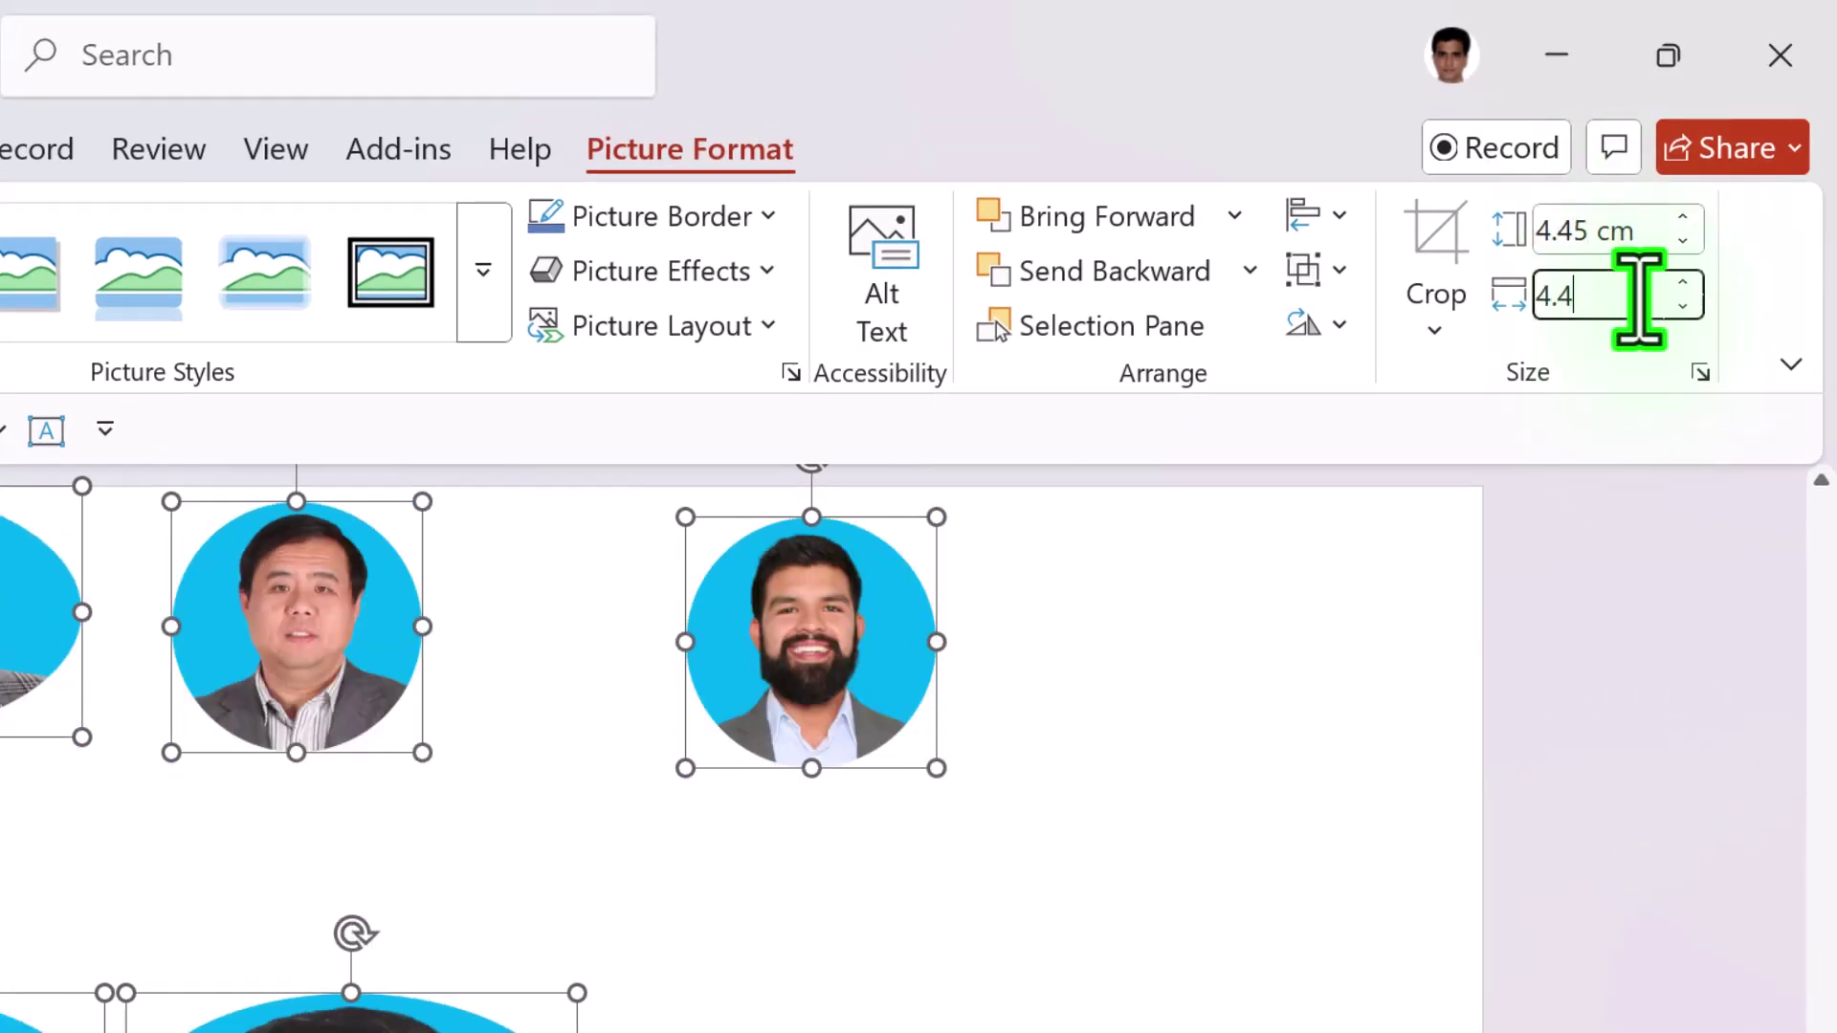
type("5")
key("Return")
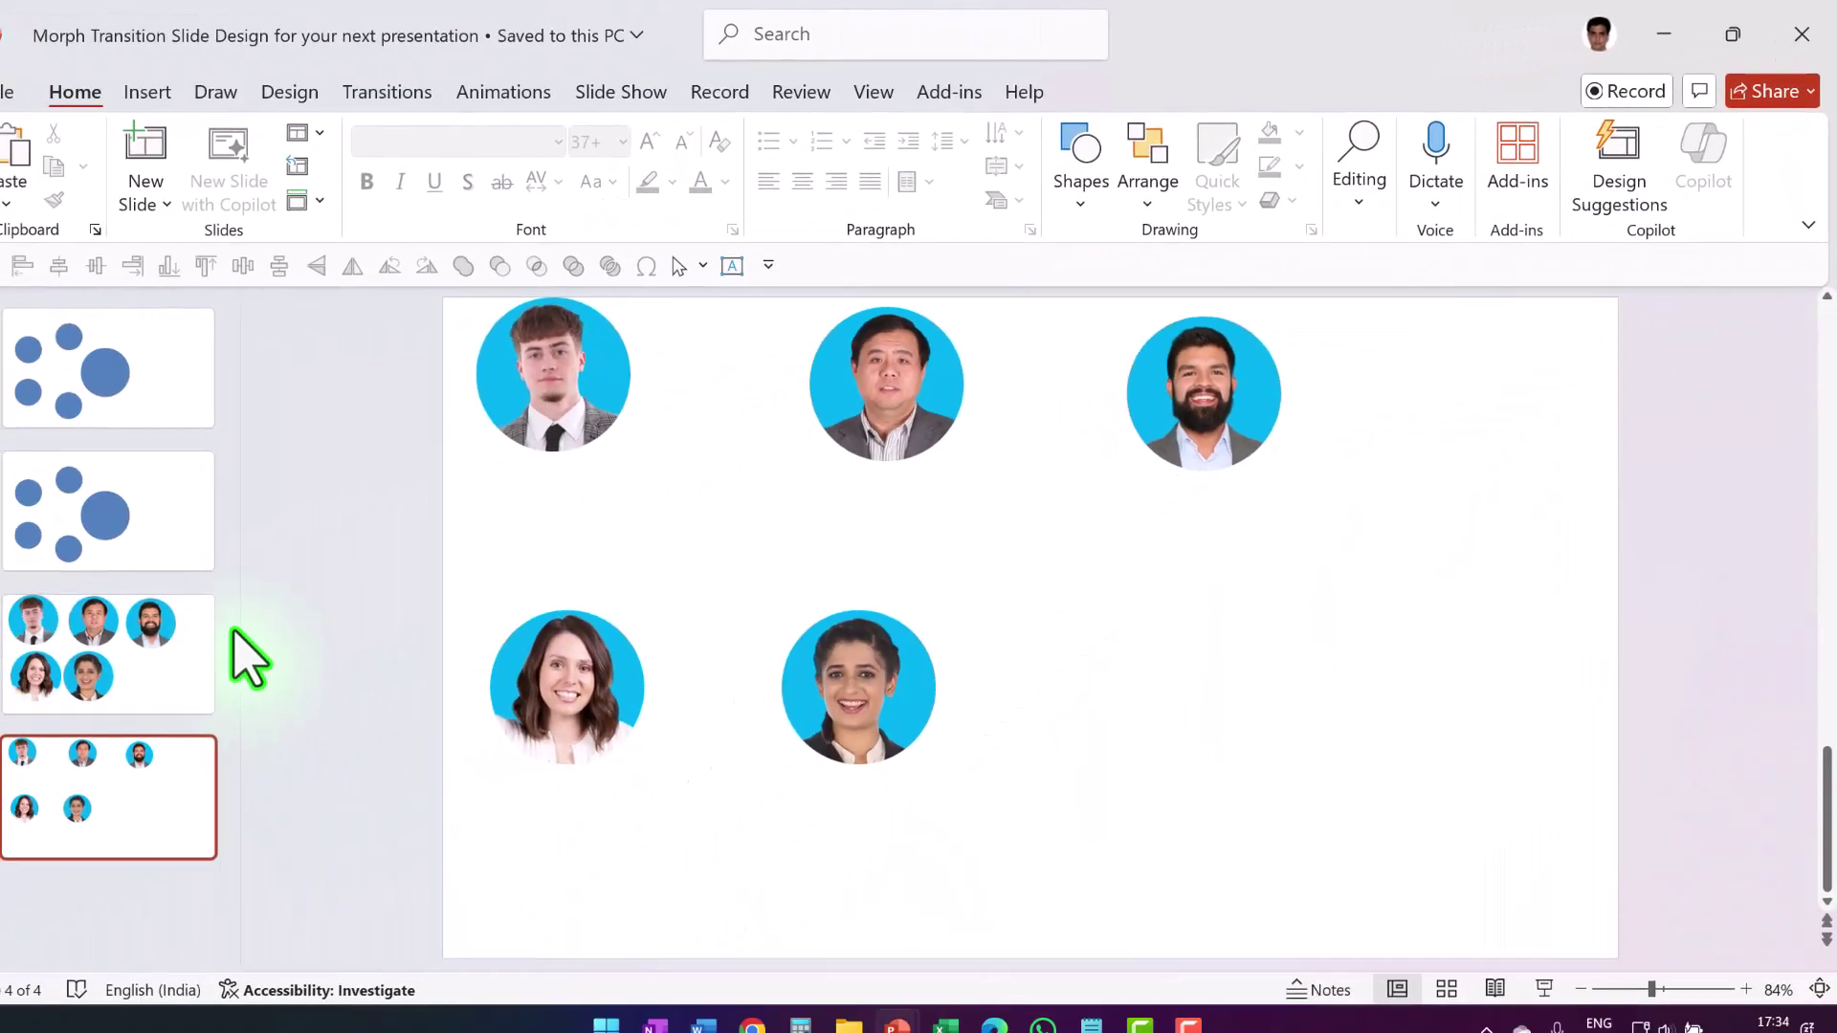
key("Page_Up")
key("Page_Up")
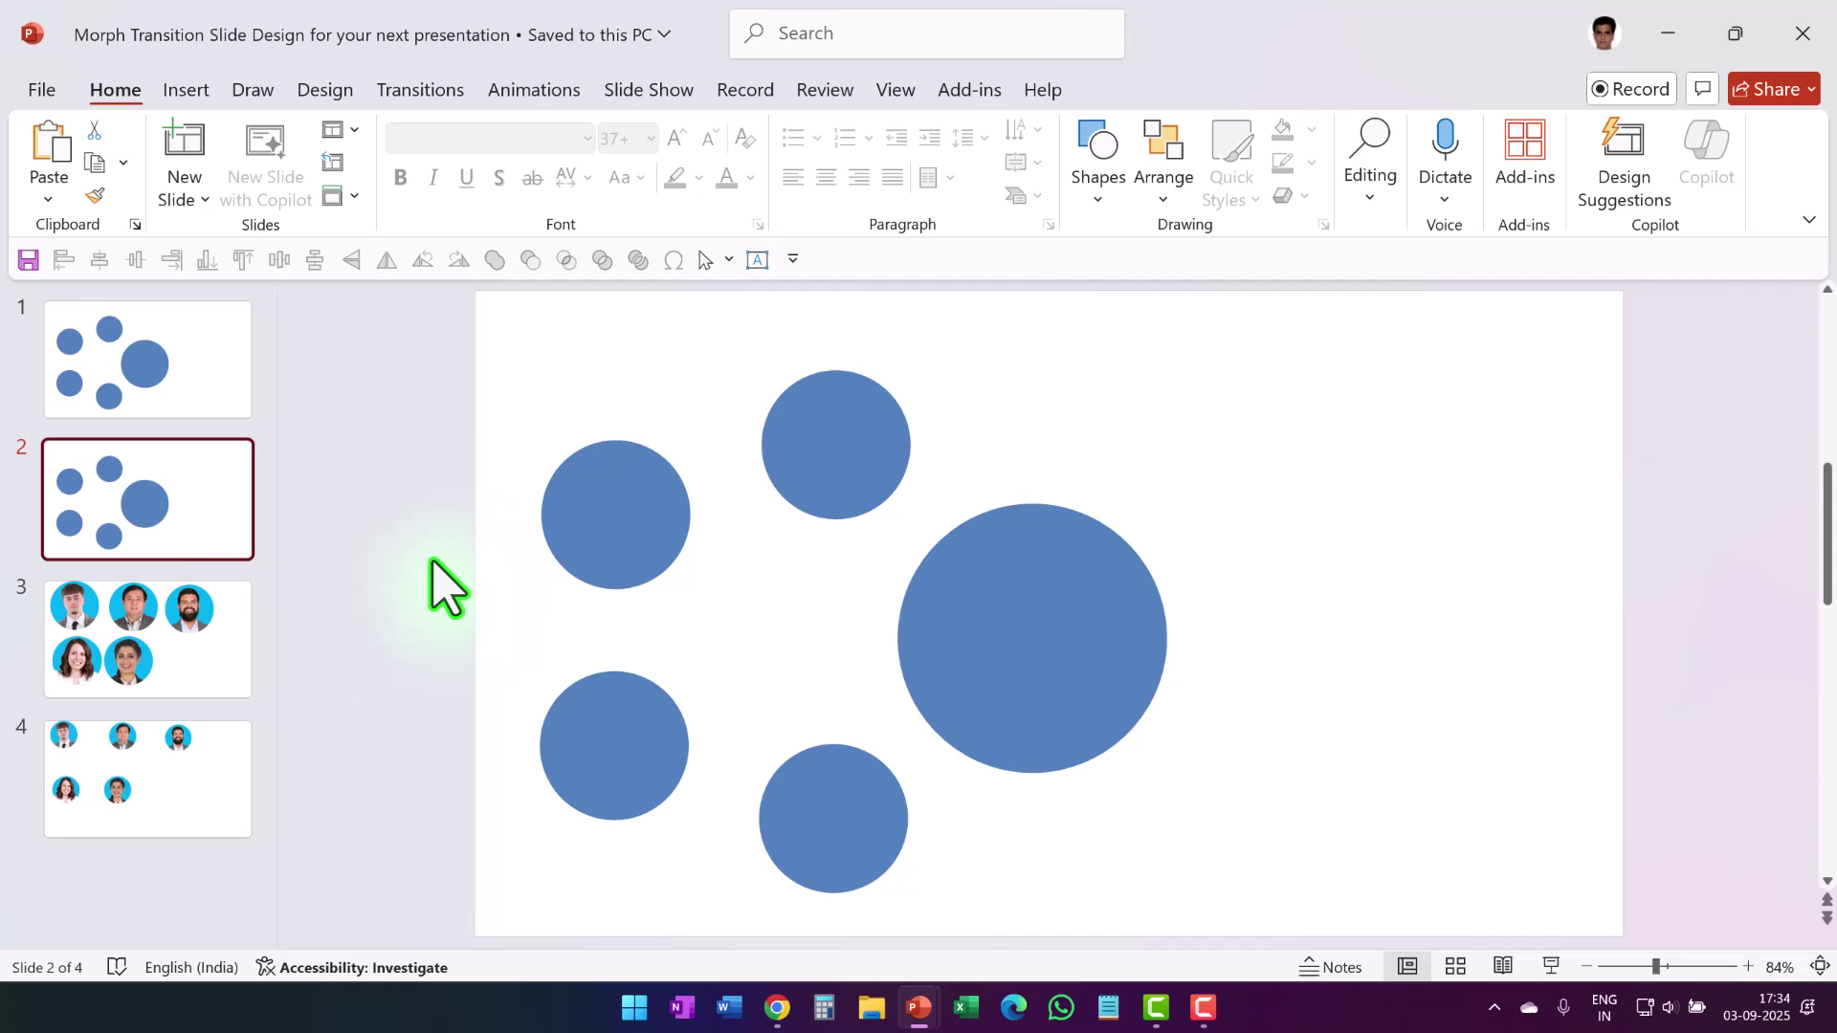
key("Page_Down")
key("Page_Down")
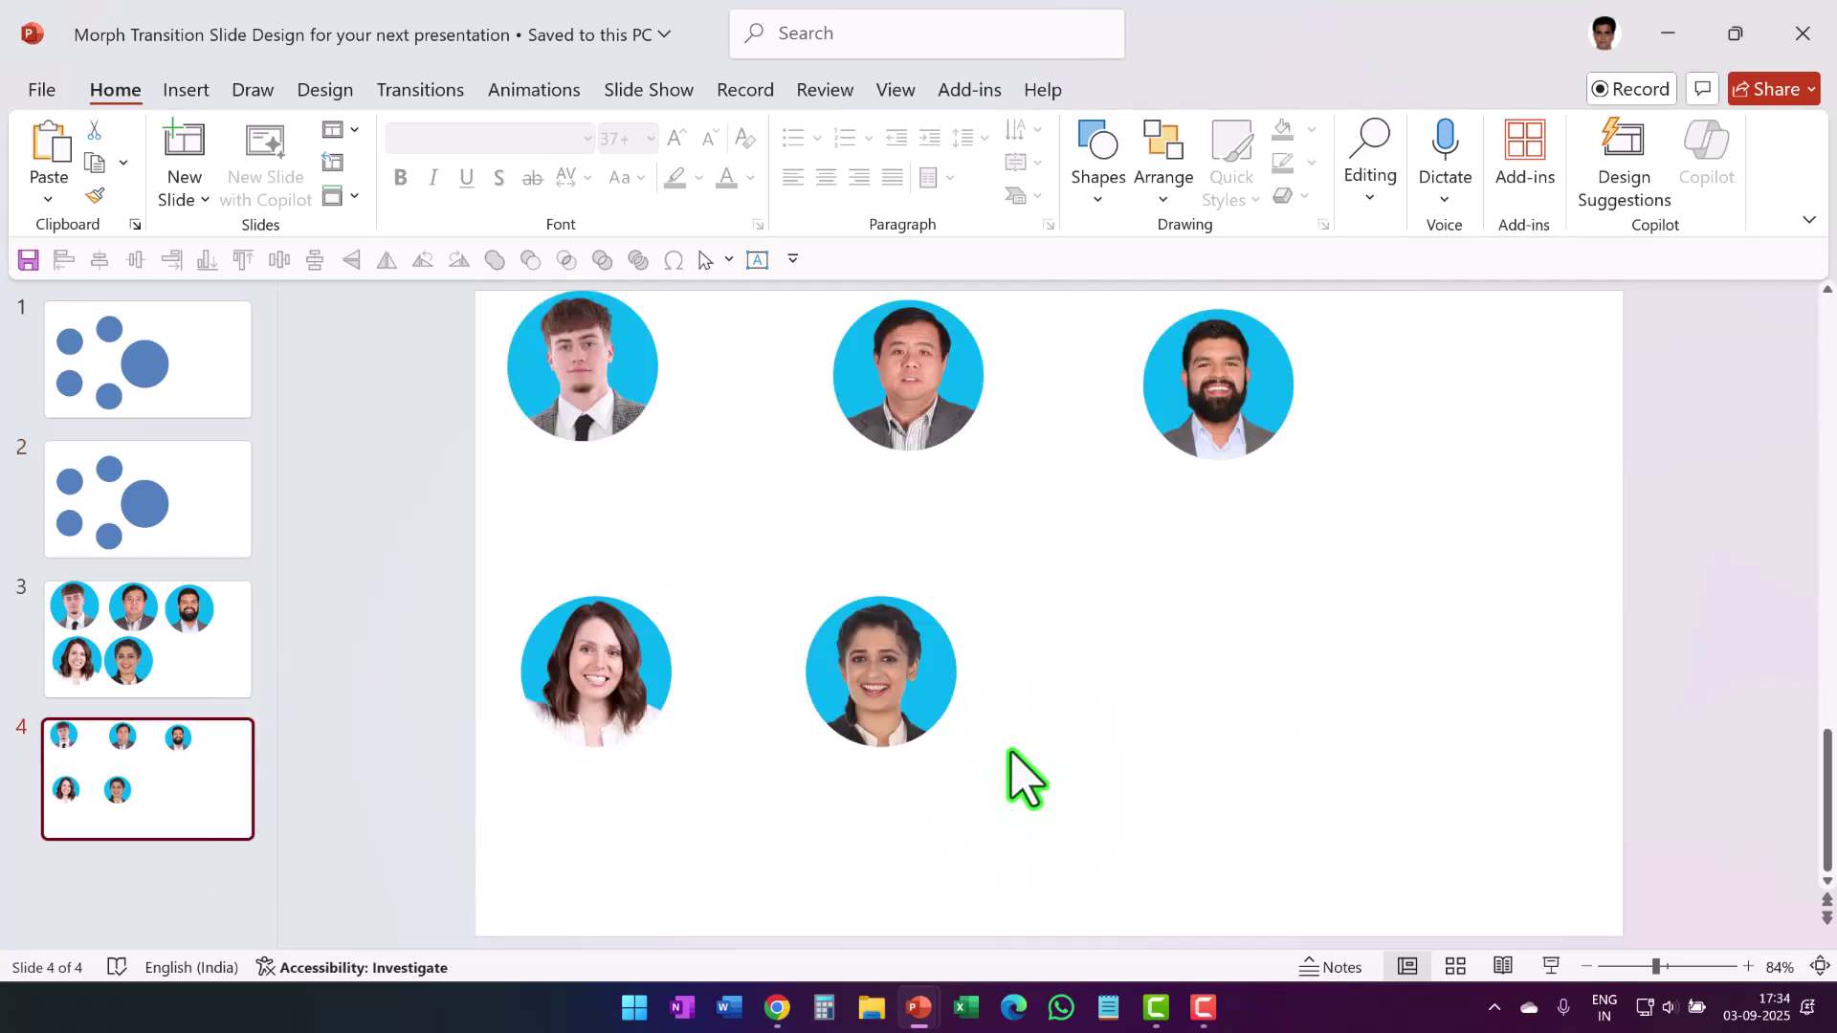
Step: Move the five-circle layout slide out into its own one-slide Presentation2
left_click(217, 674)
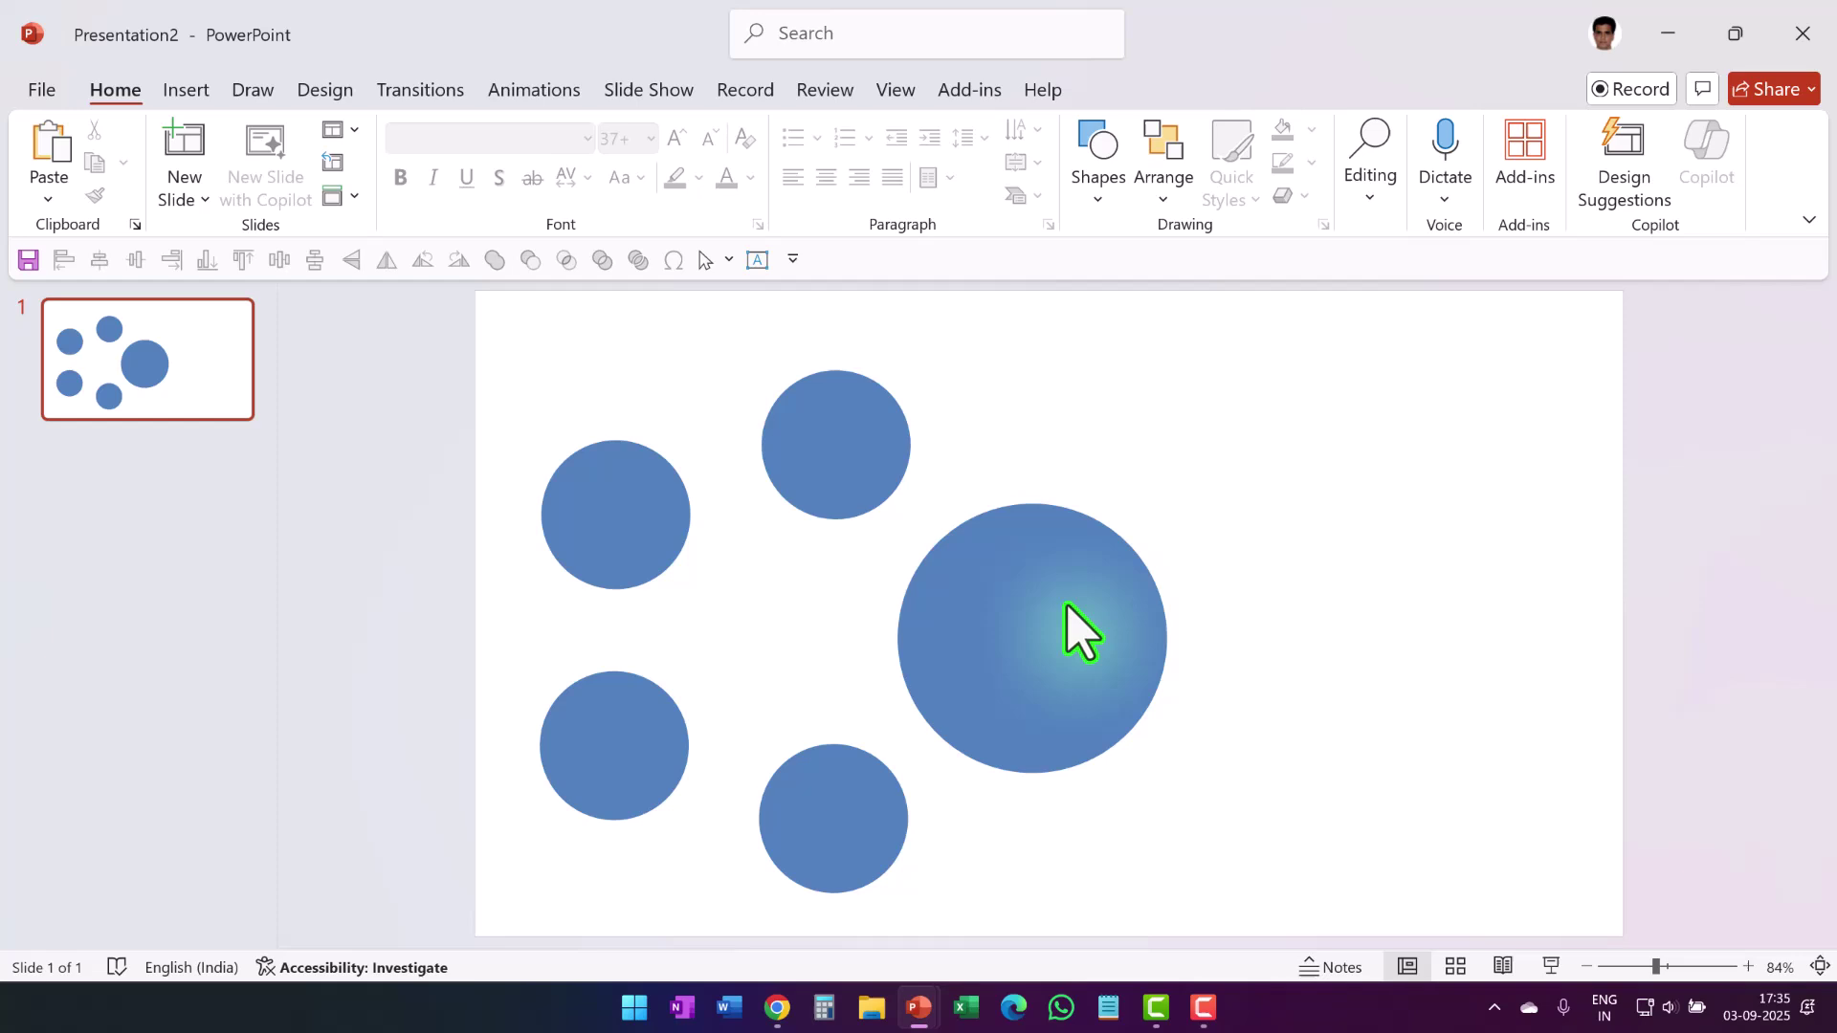
left_click(1079, 634)
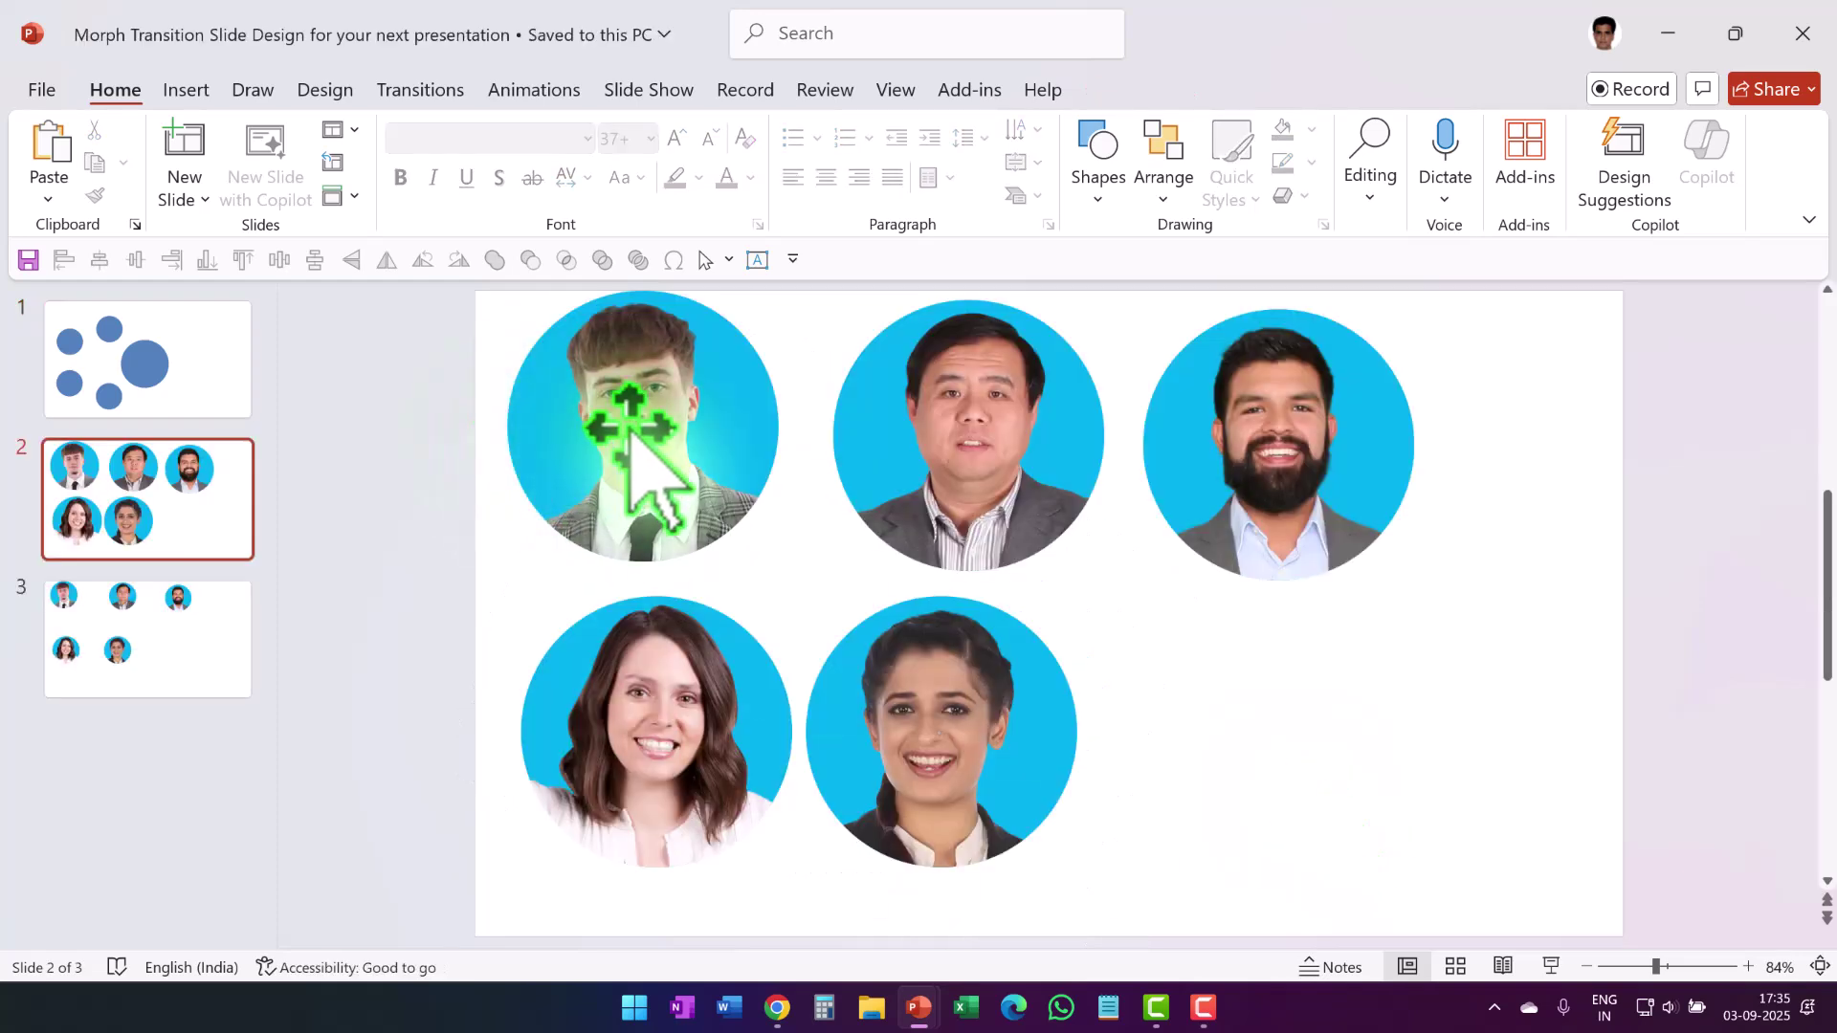
Step: Bring the young man's photo into Presentation2 and place it over the large circle
left_click(629, 432)
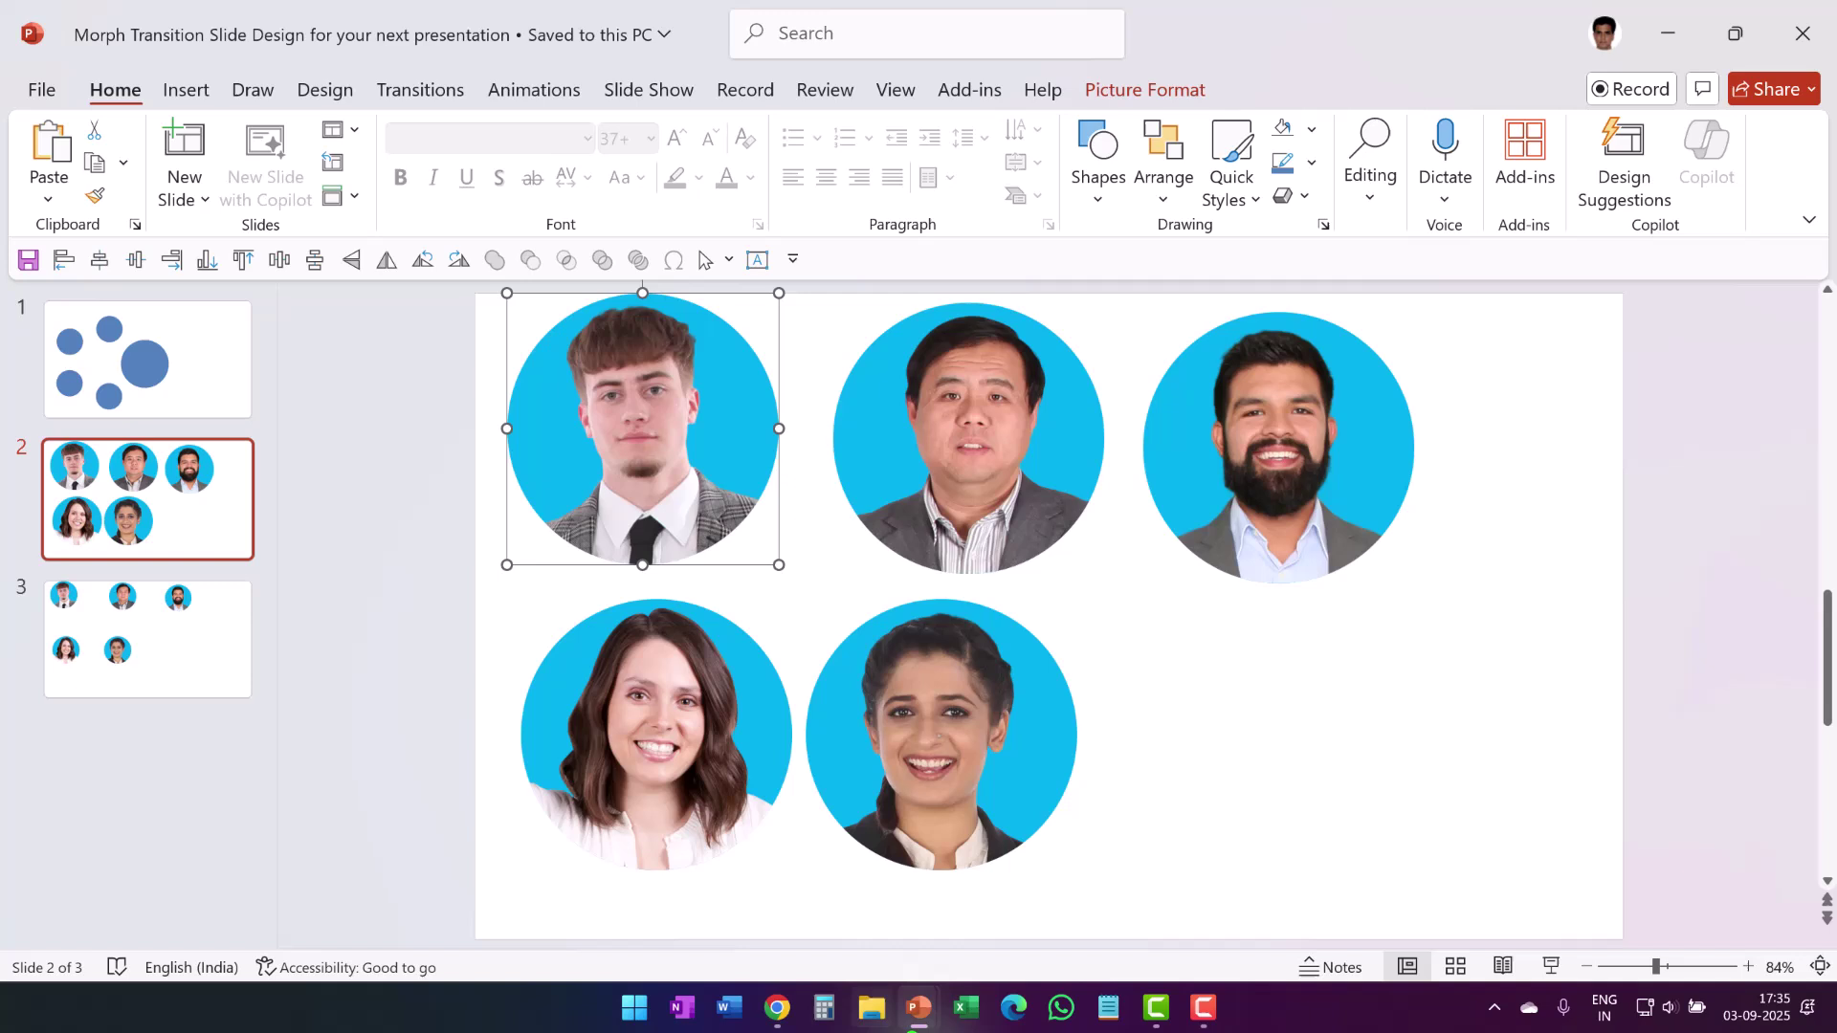
left_click(919, 1008)
left_click(1053, 919)
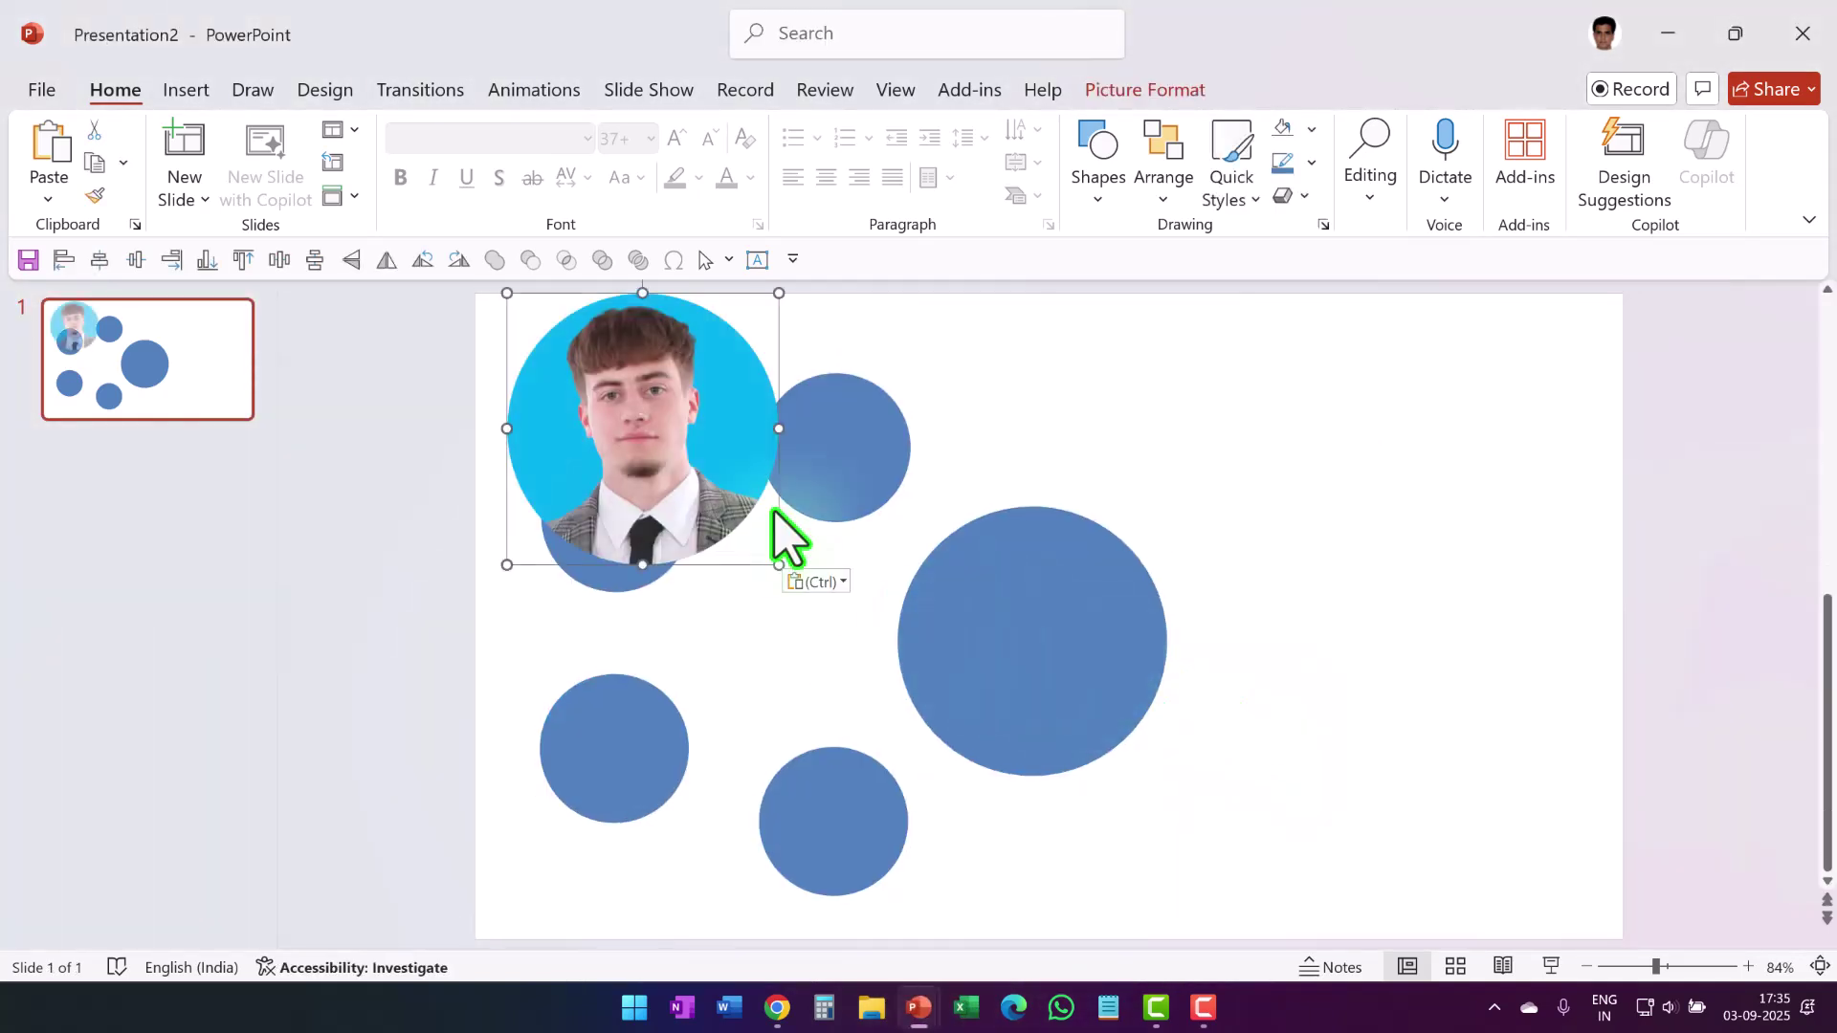
left_click_drag(779, 525, 852, 669)
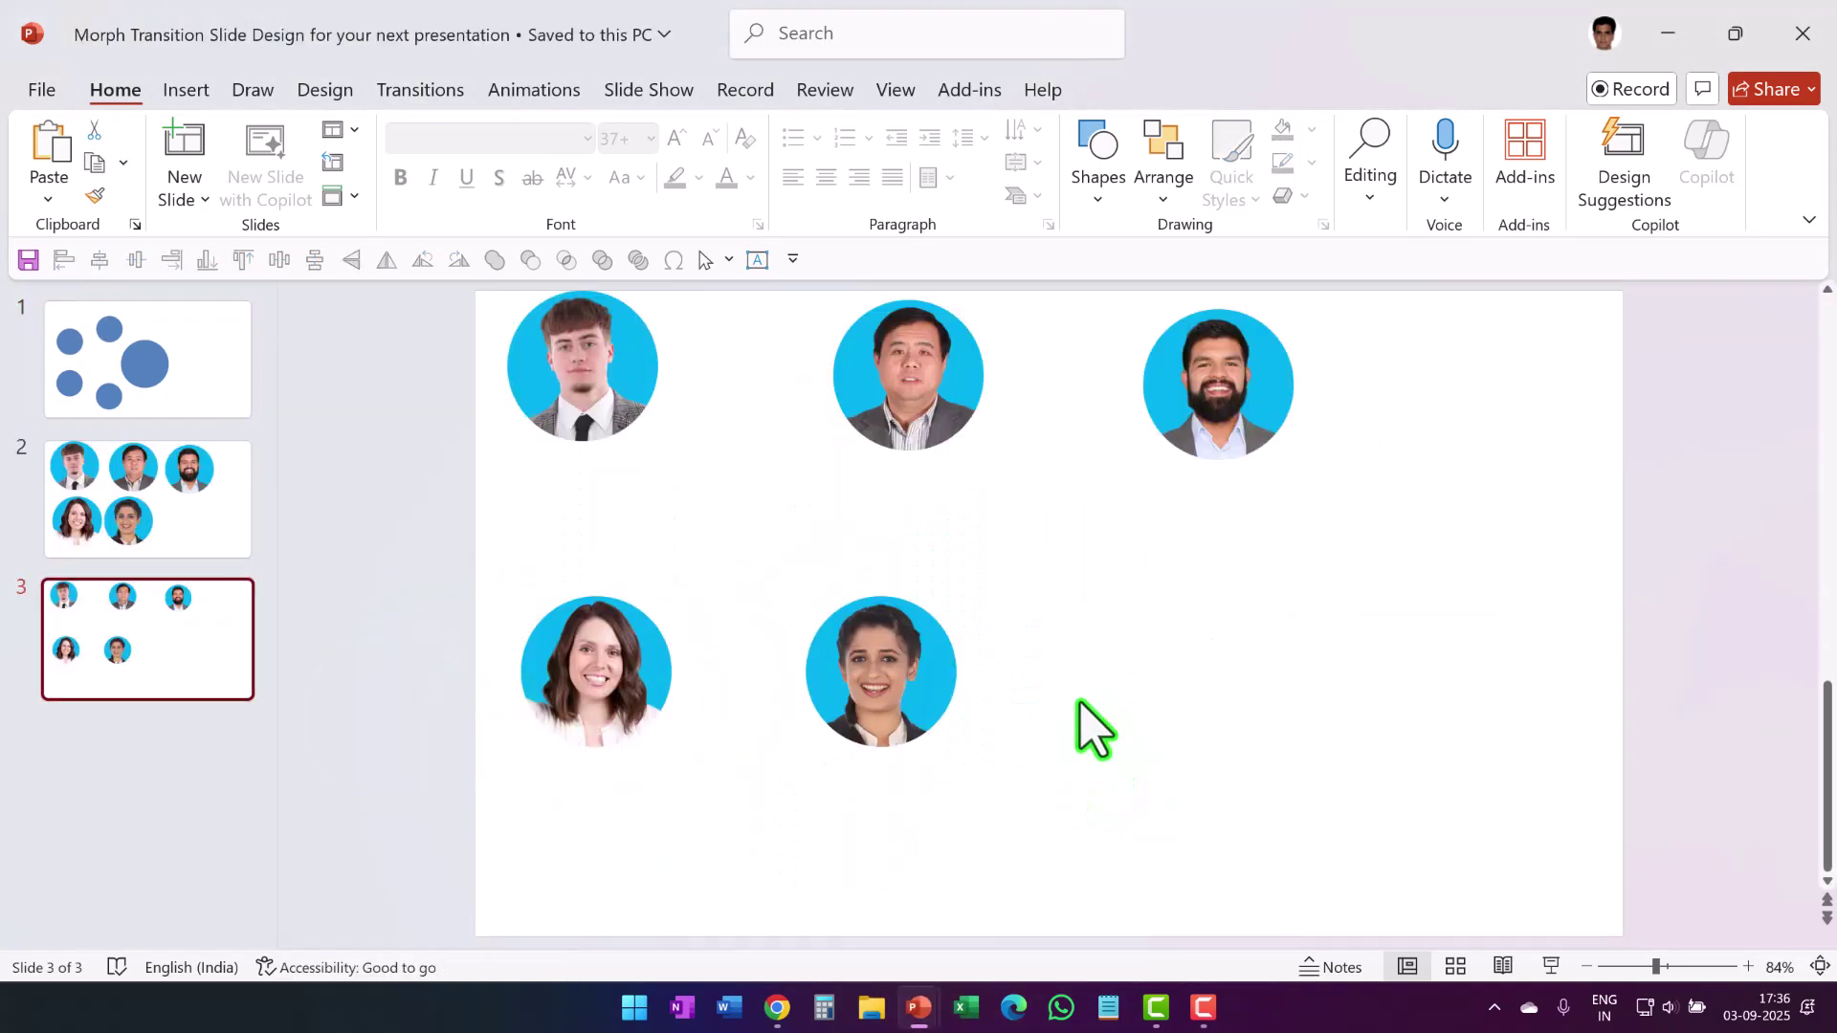
Step: Paste the other four member photos into Presentation2 and place three over small circles
left_click(905, 421)
left_click(1235, 431, "shift")
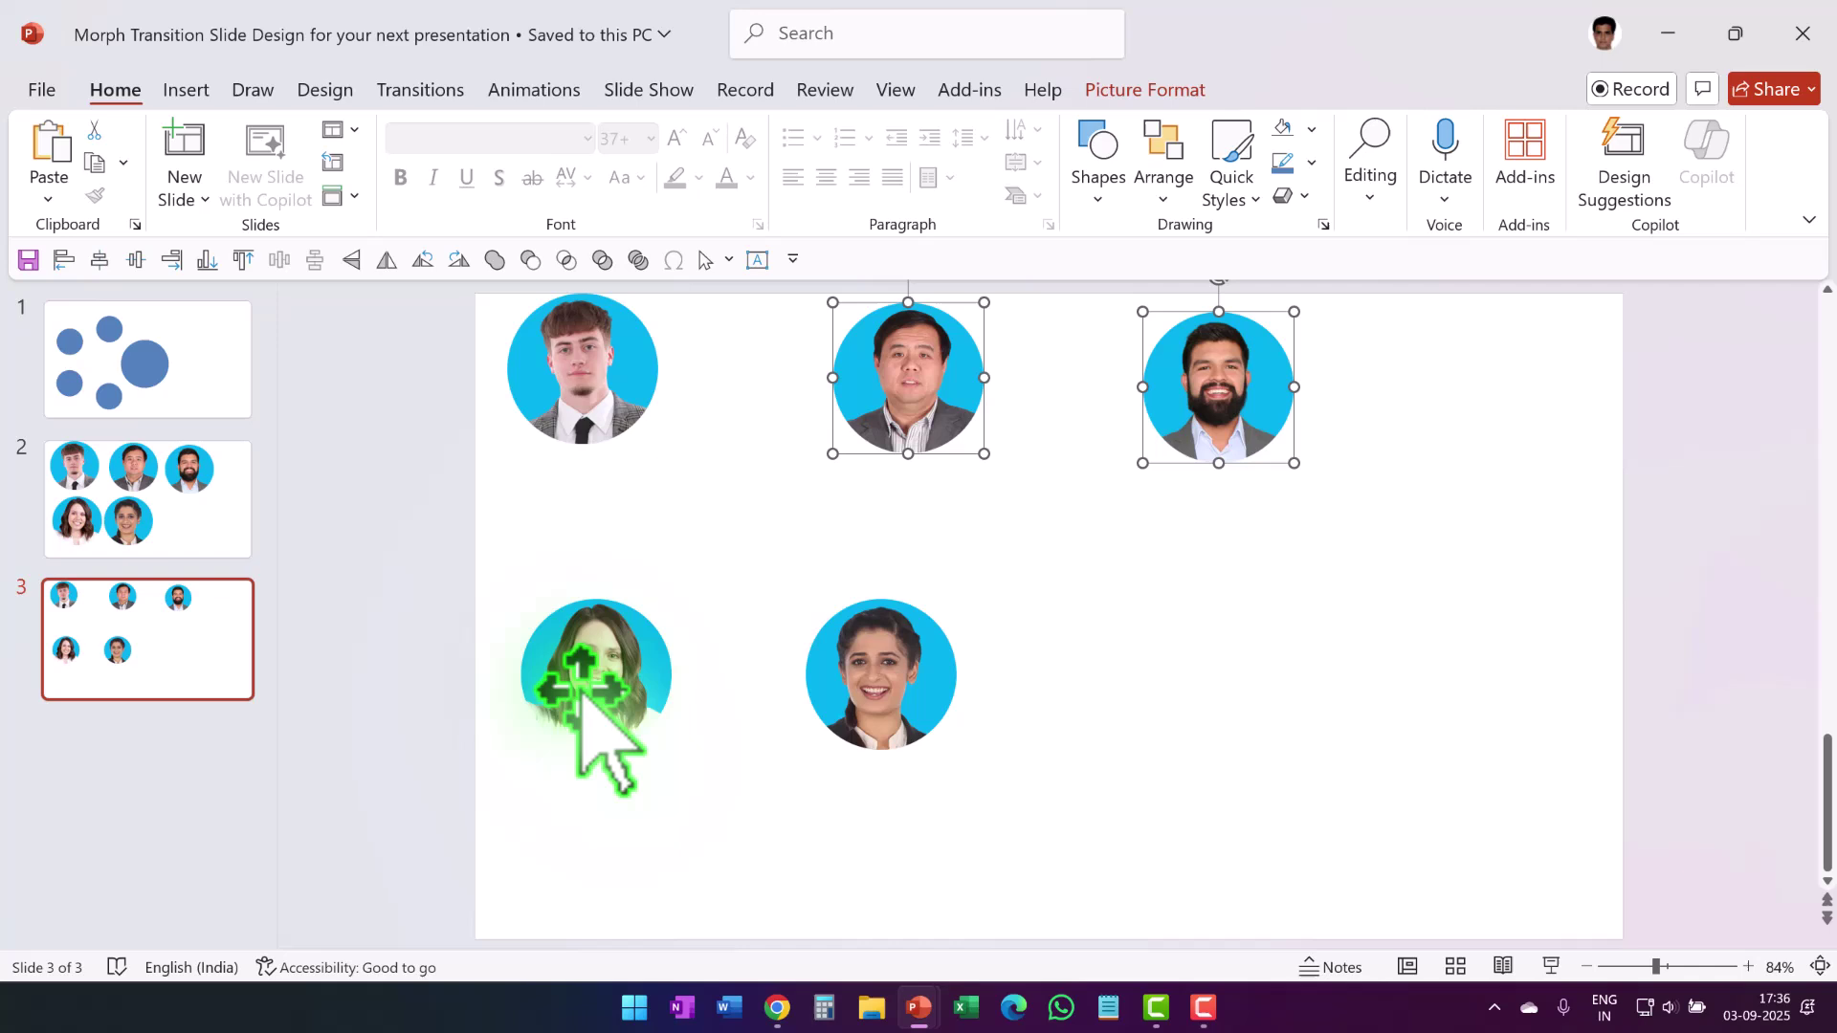
left_click(601, 713, "shift")
left_click(940, 735, "shift")
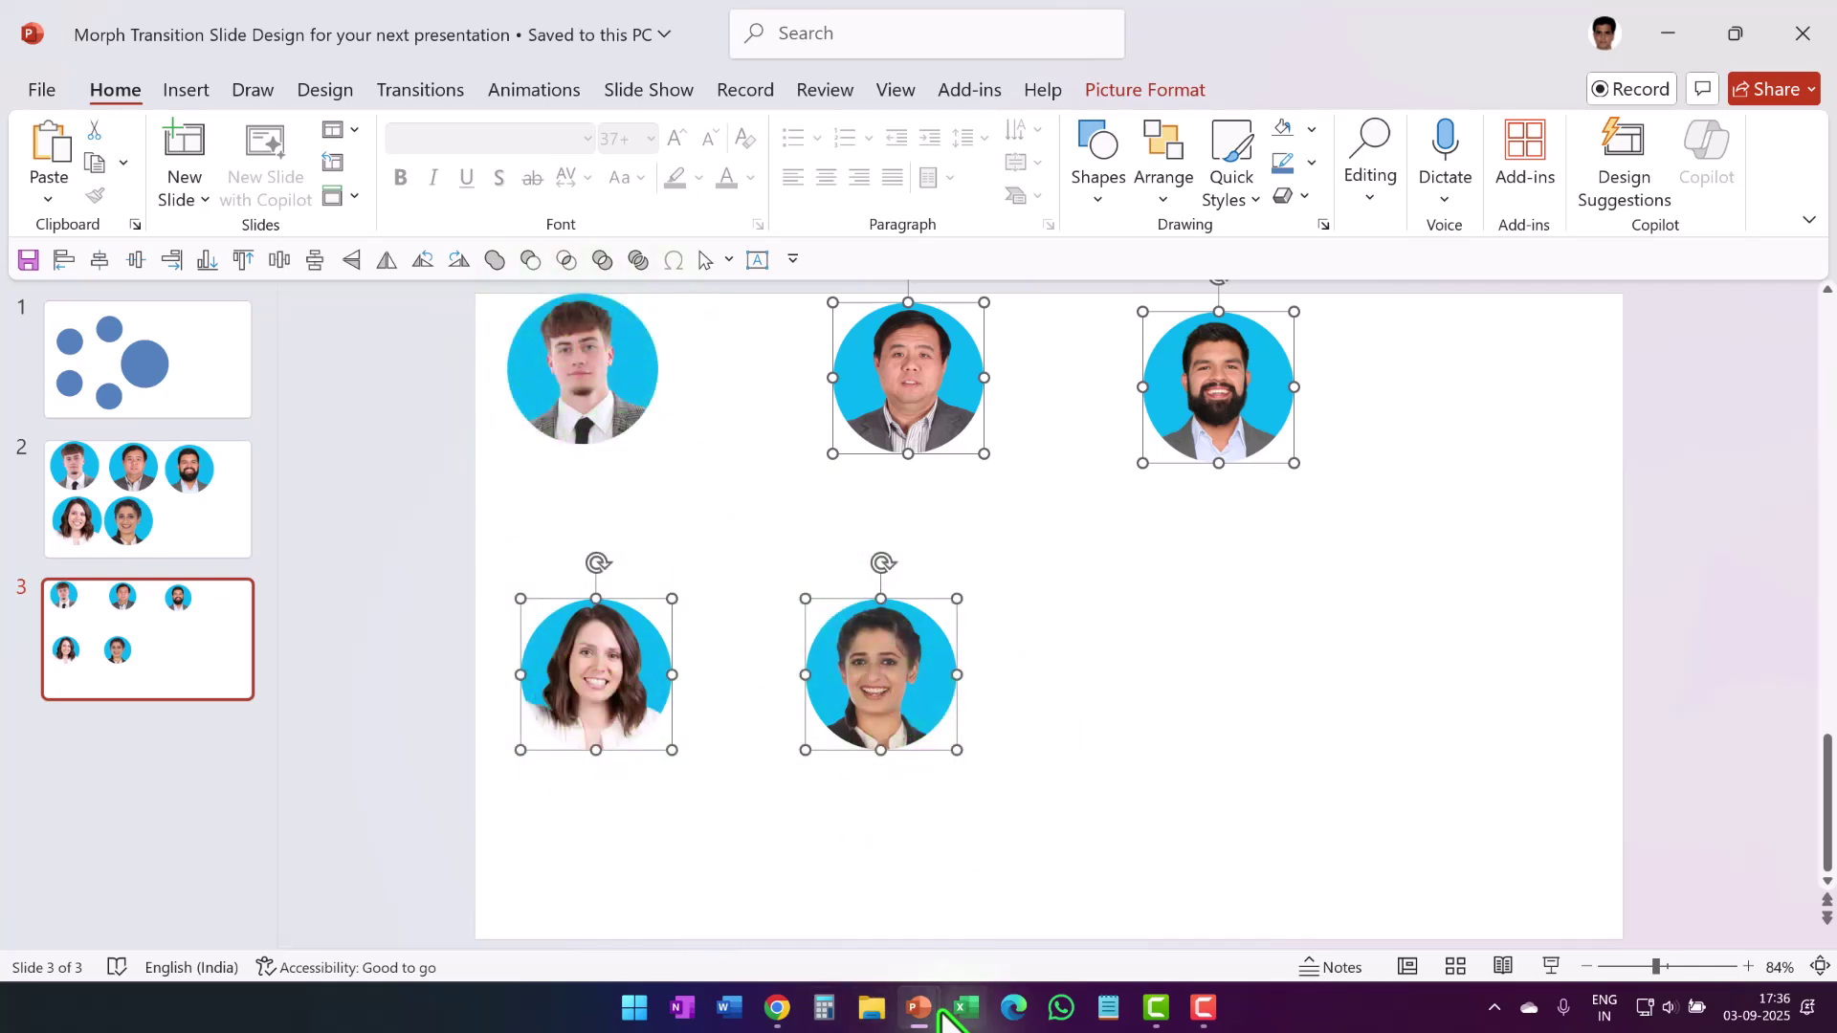
mouse_move(918, 1007)
left_click(1149, 942)
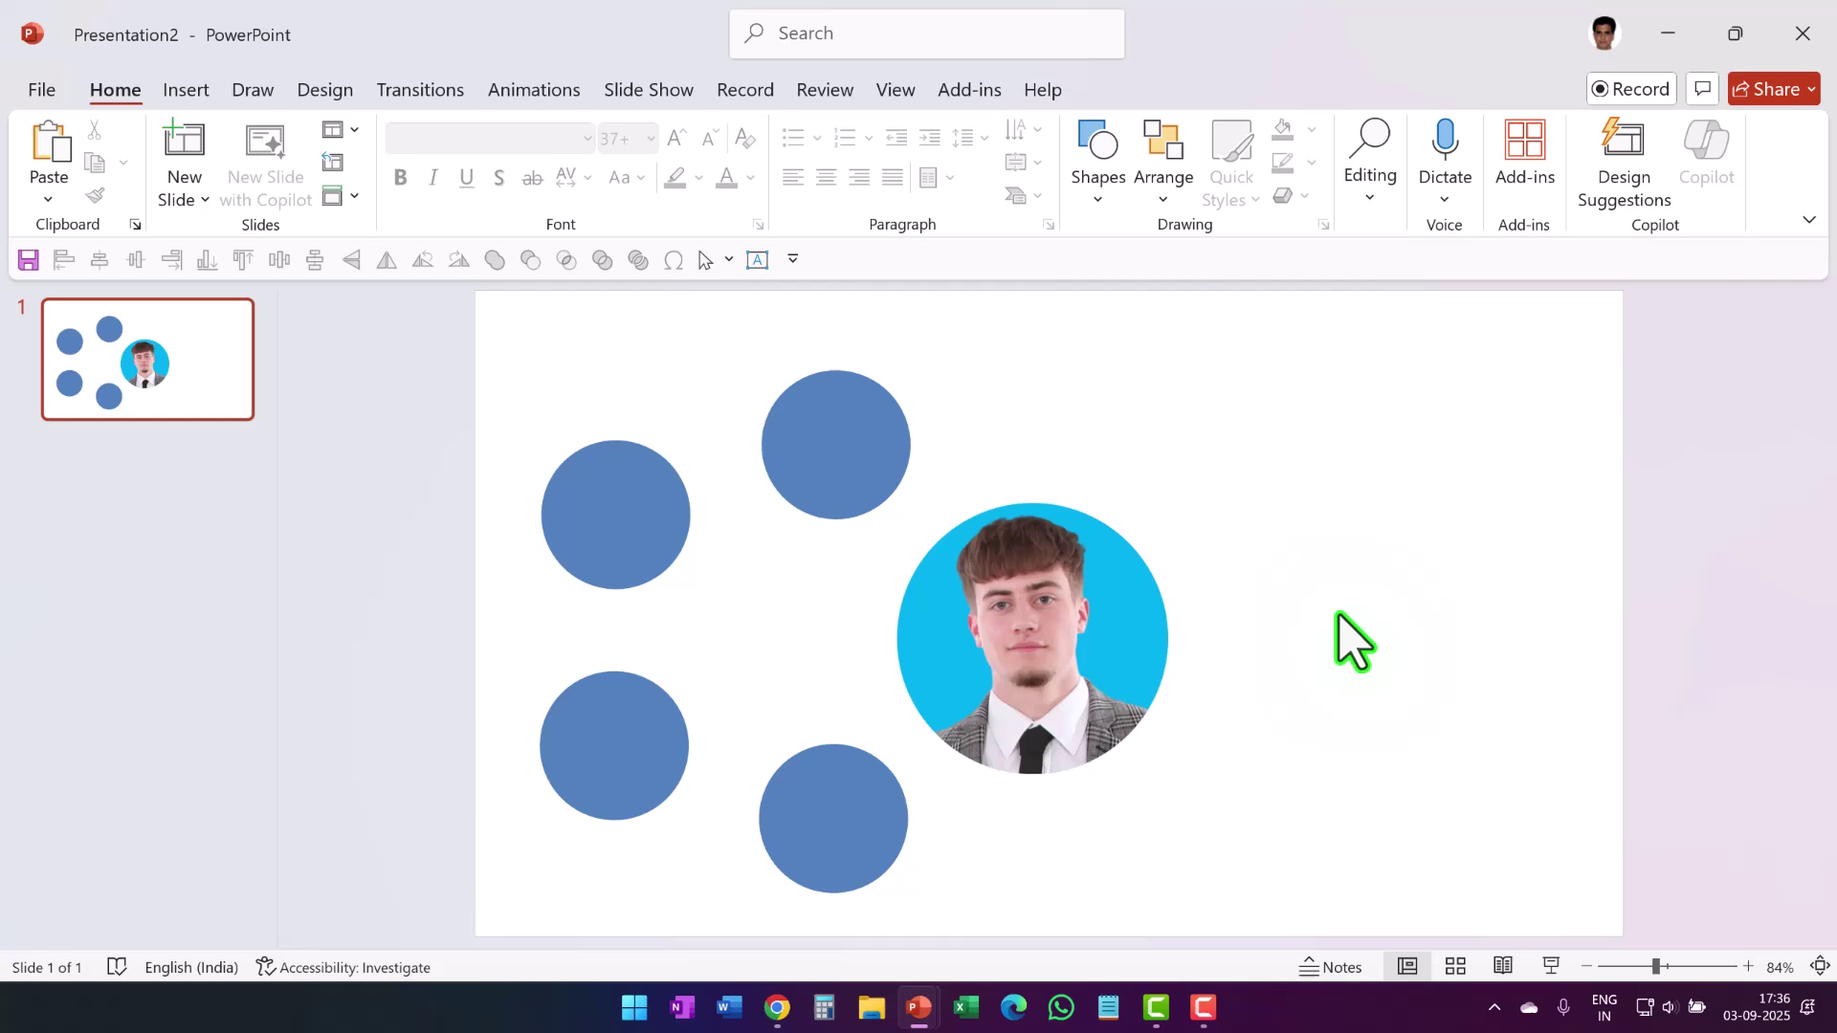
right_click(1340, 620)
left_click(1414, 727)
left_click_drag(886, 393, 836, 464)
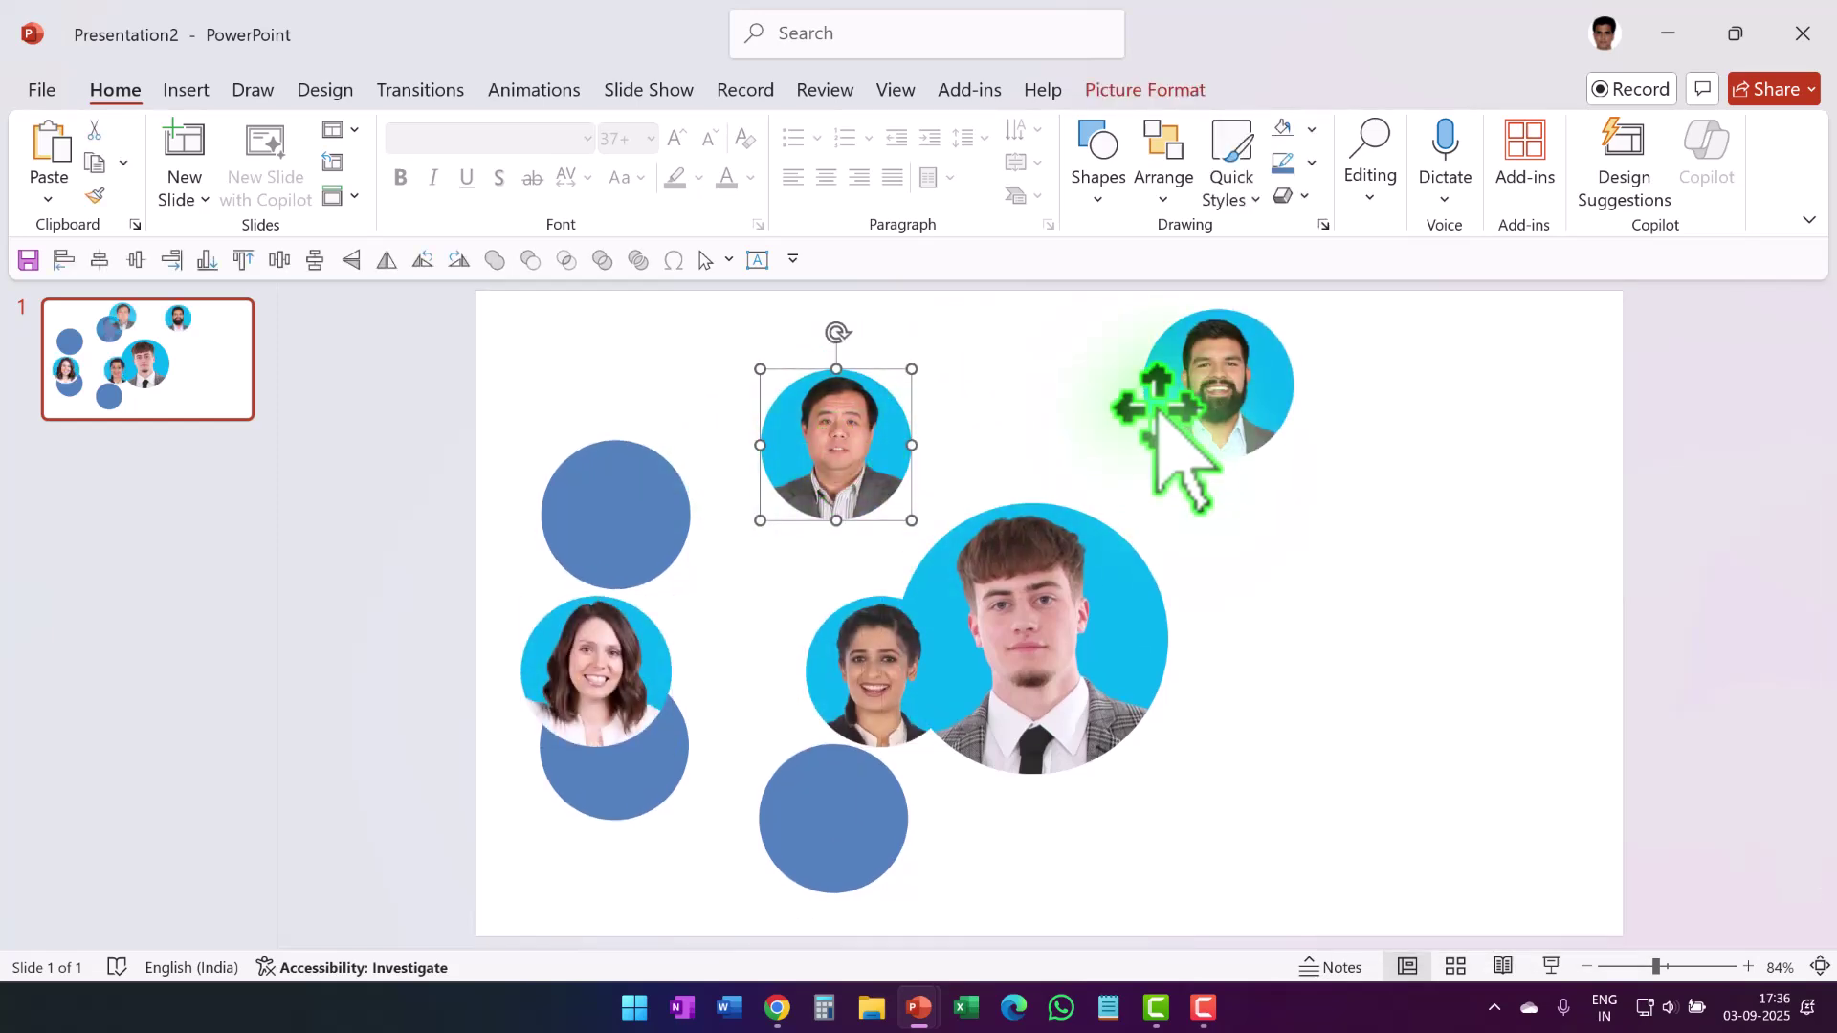
left_click_drag(1144, 412, 565, 521)
left_click_drag(566, 665, 584, 729)
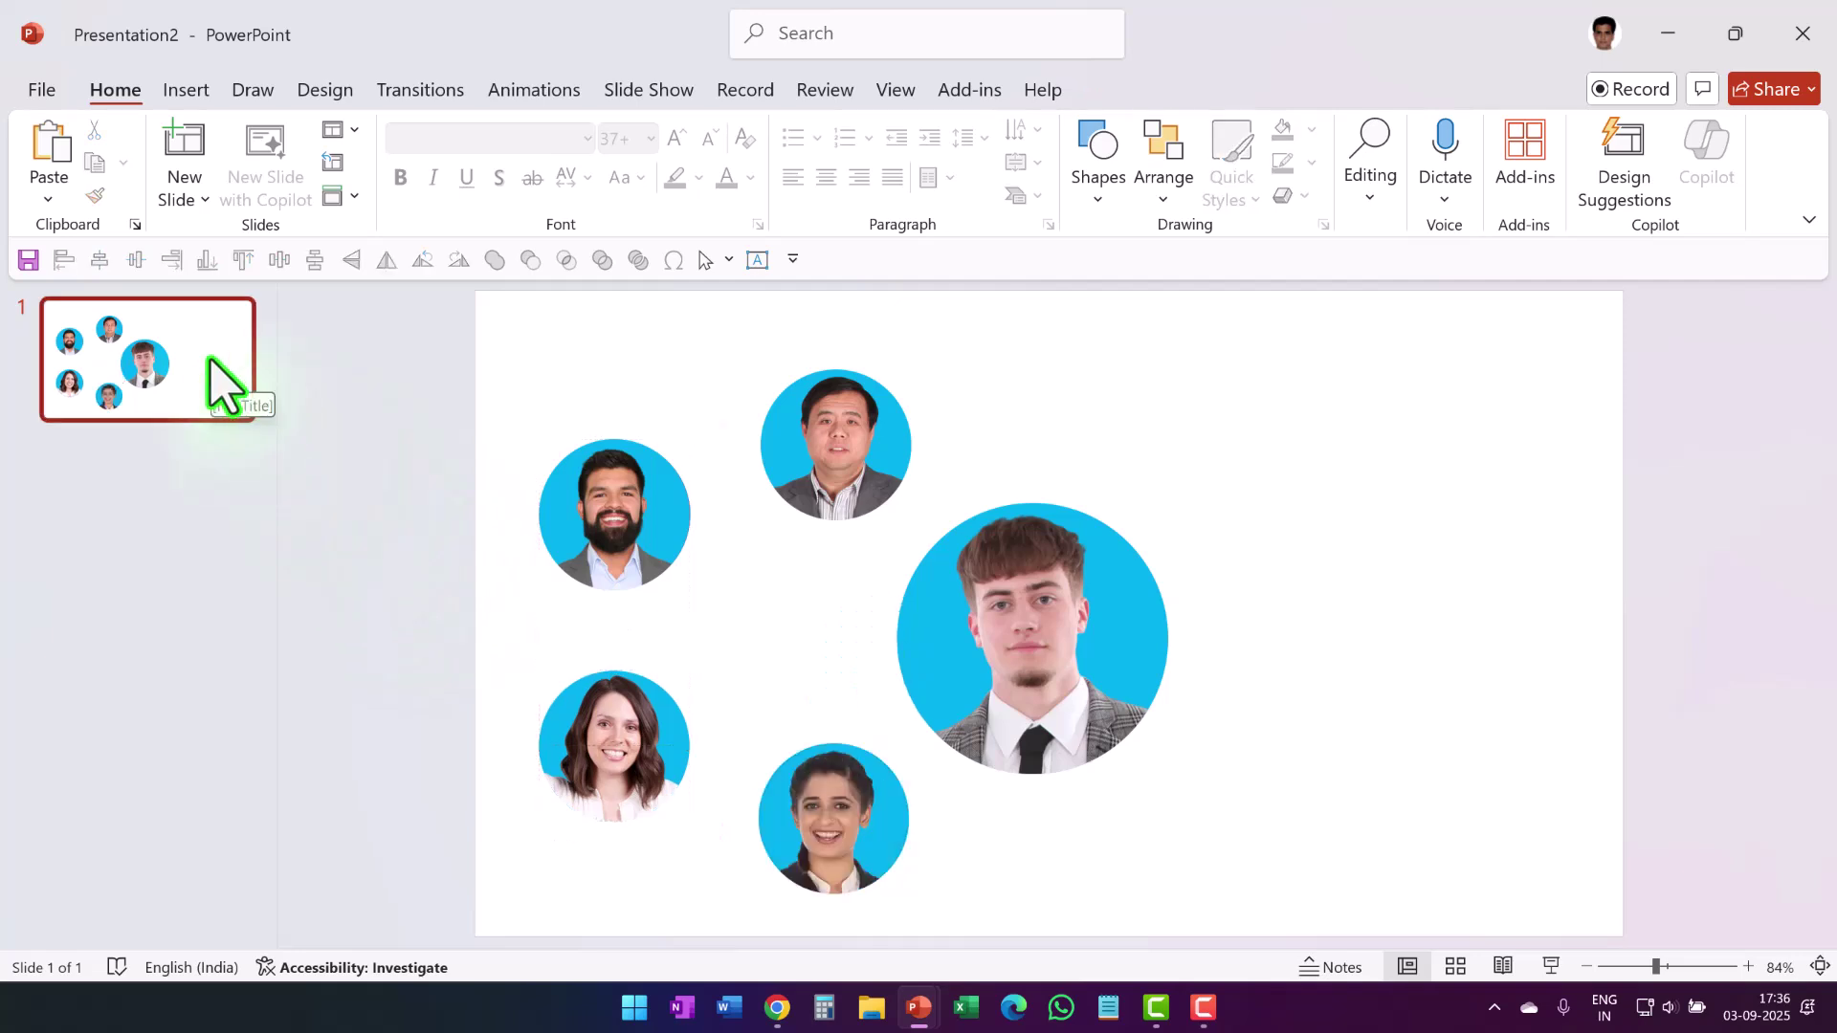
Step: Duplicate slide 1 and swap the large-circle photo for the older man's portrait
right_click(212, 363)
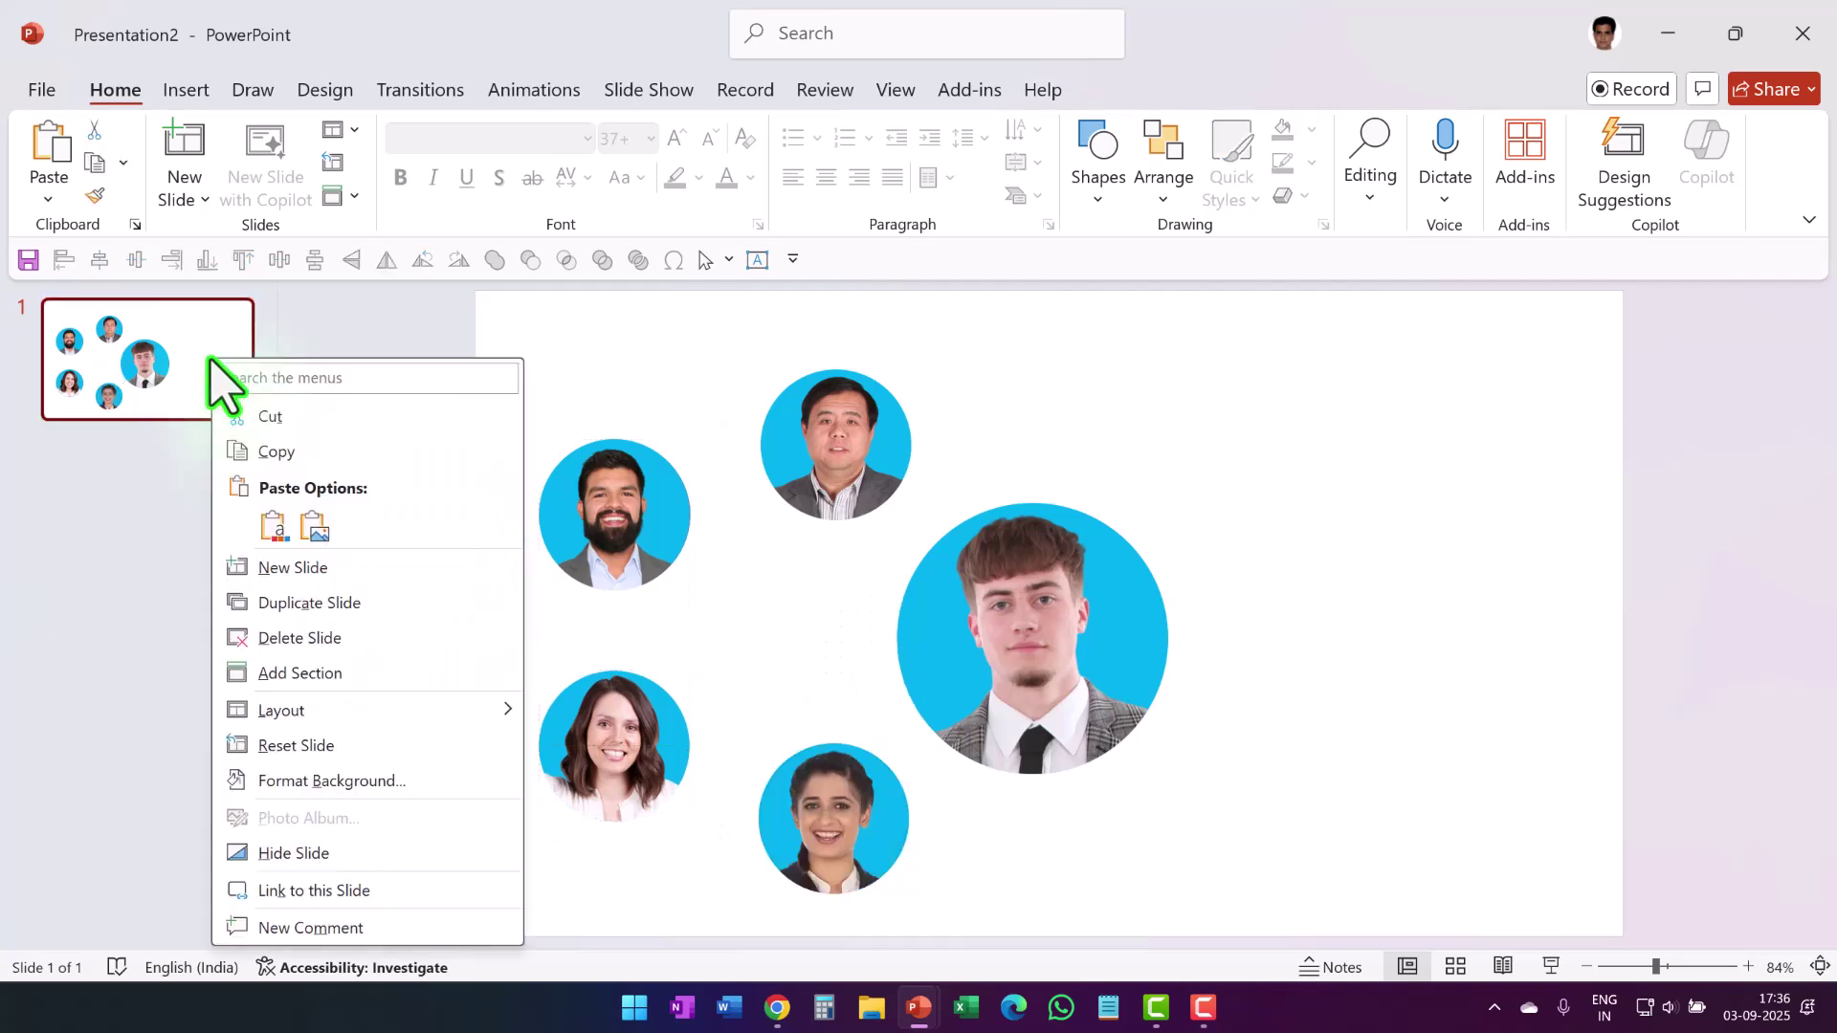
left_click(307, 605)
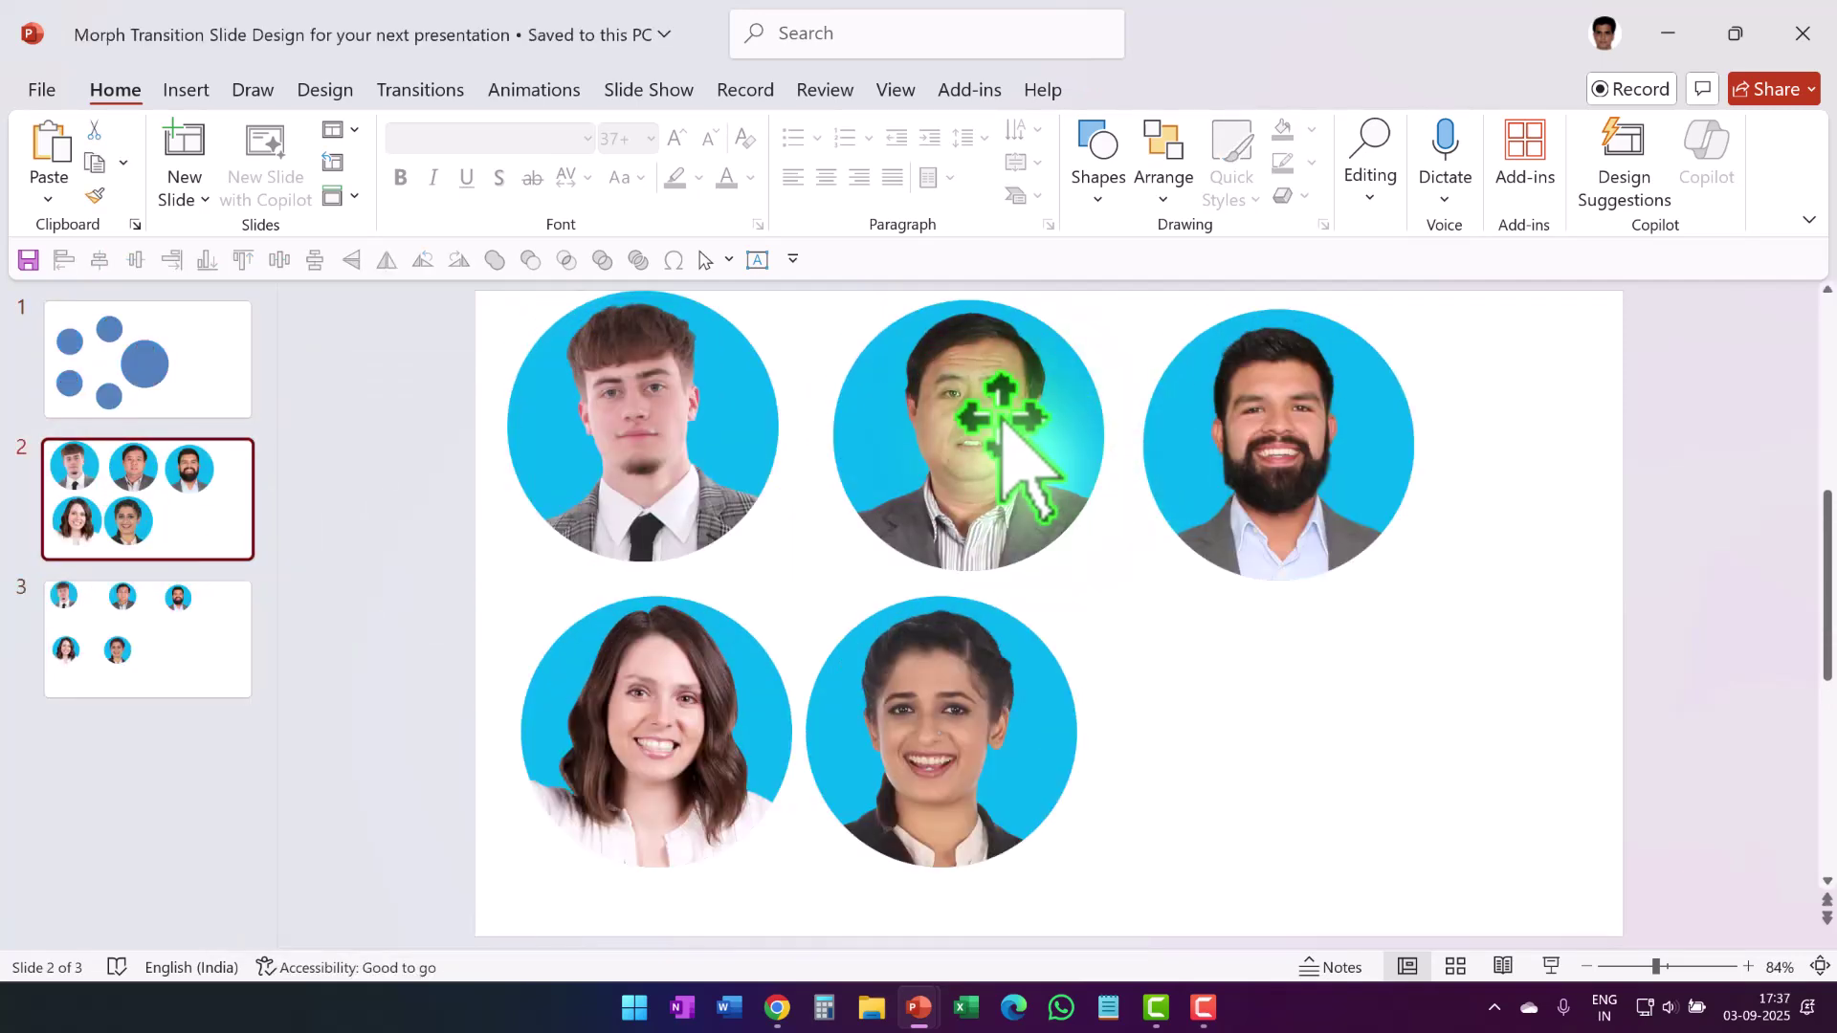
left_click(1001, 418)
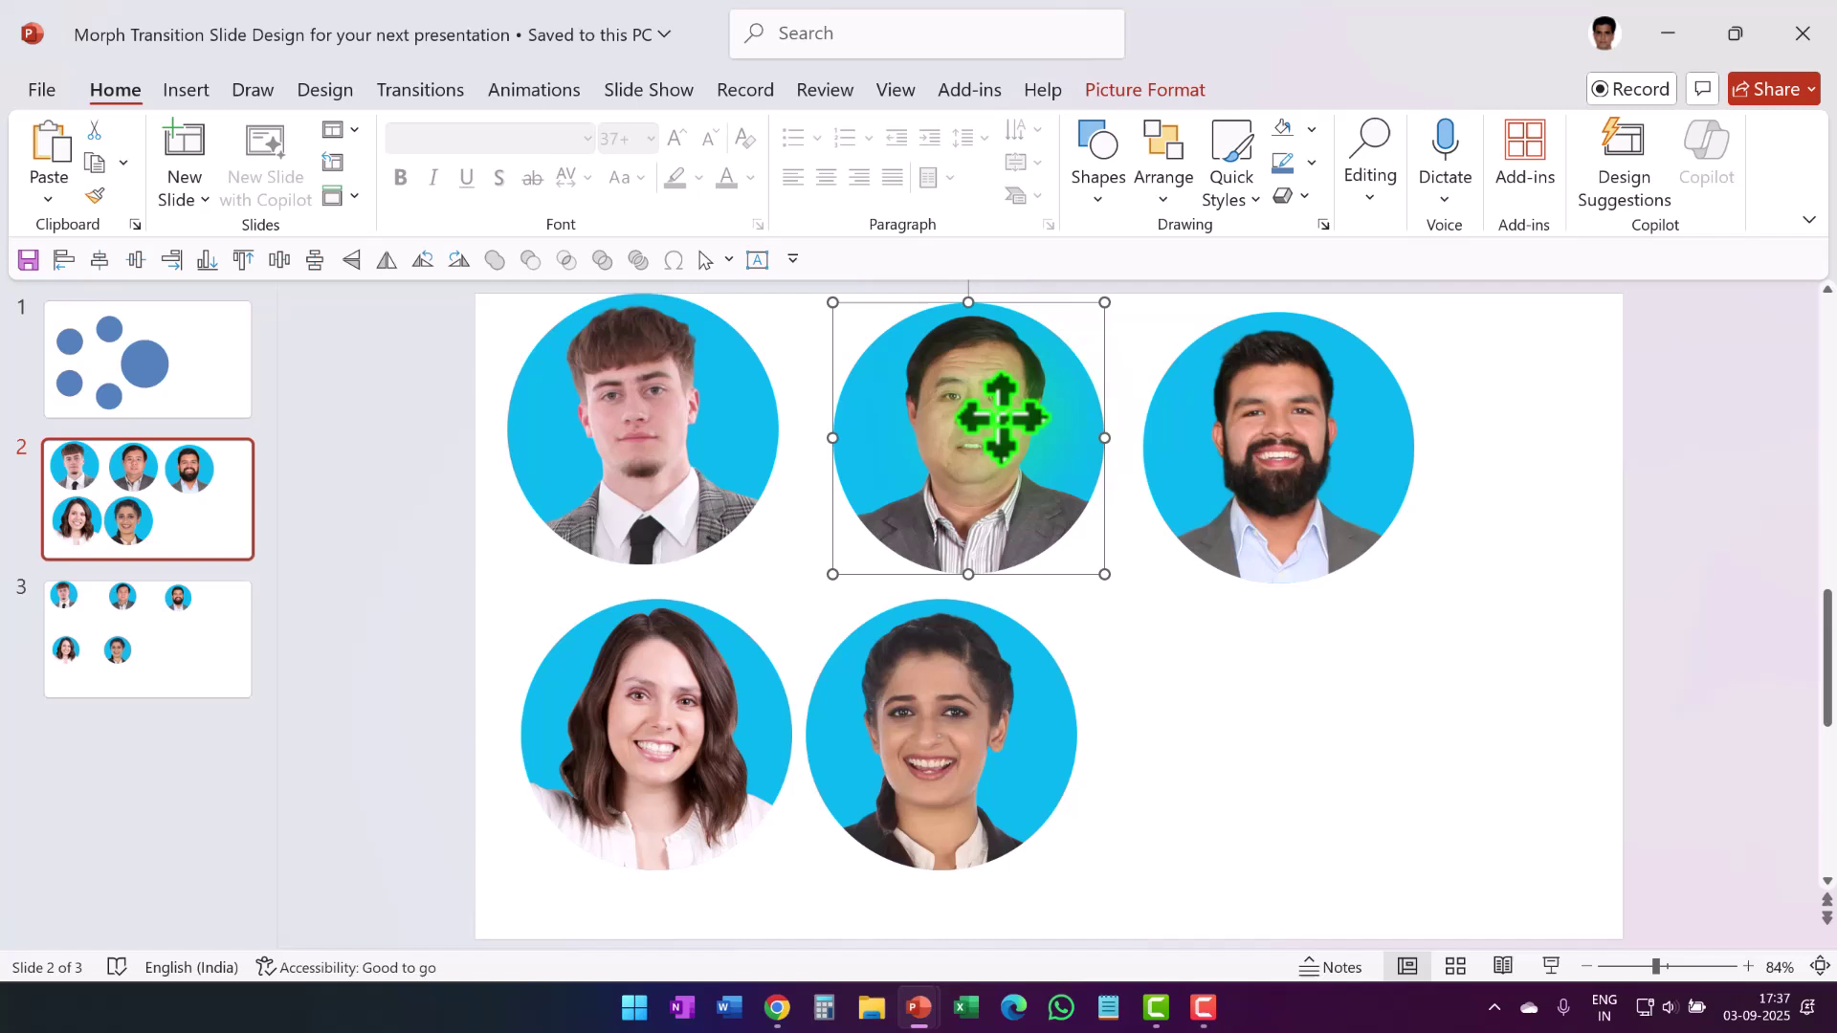
mouse_move(920, 1004)
left_click(1152, 927)
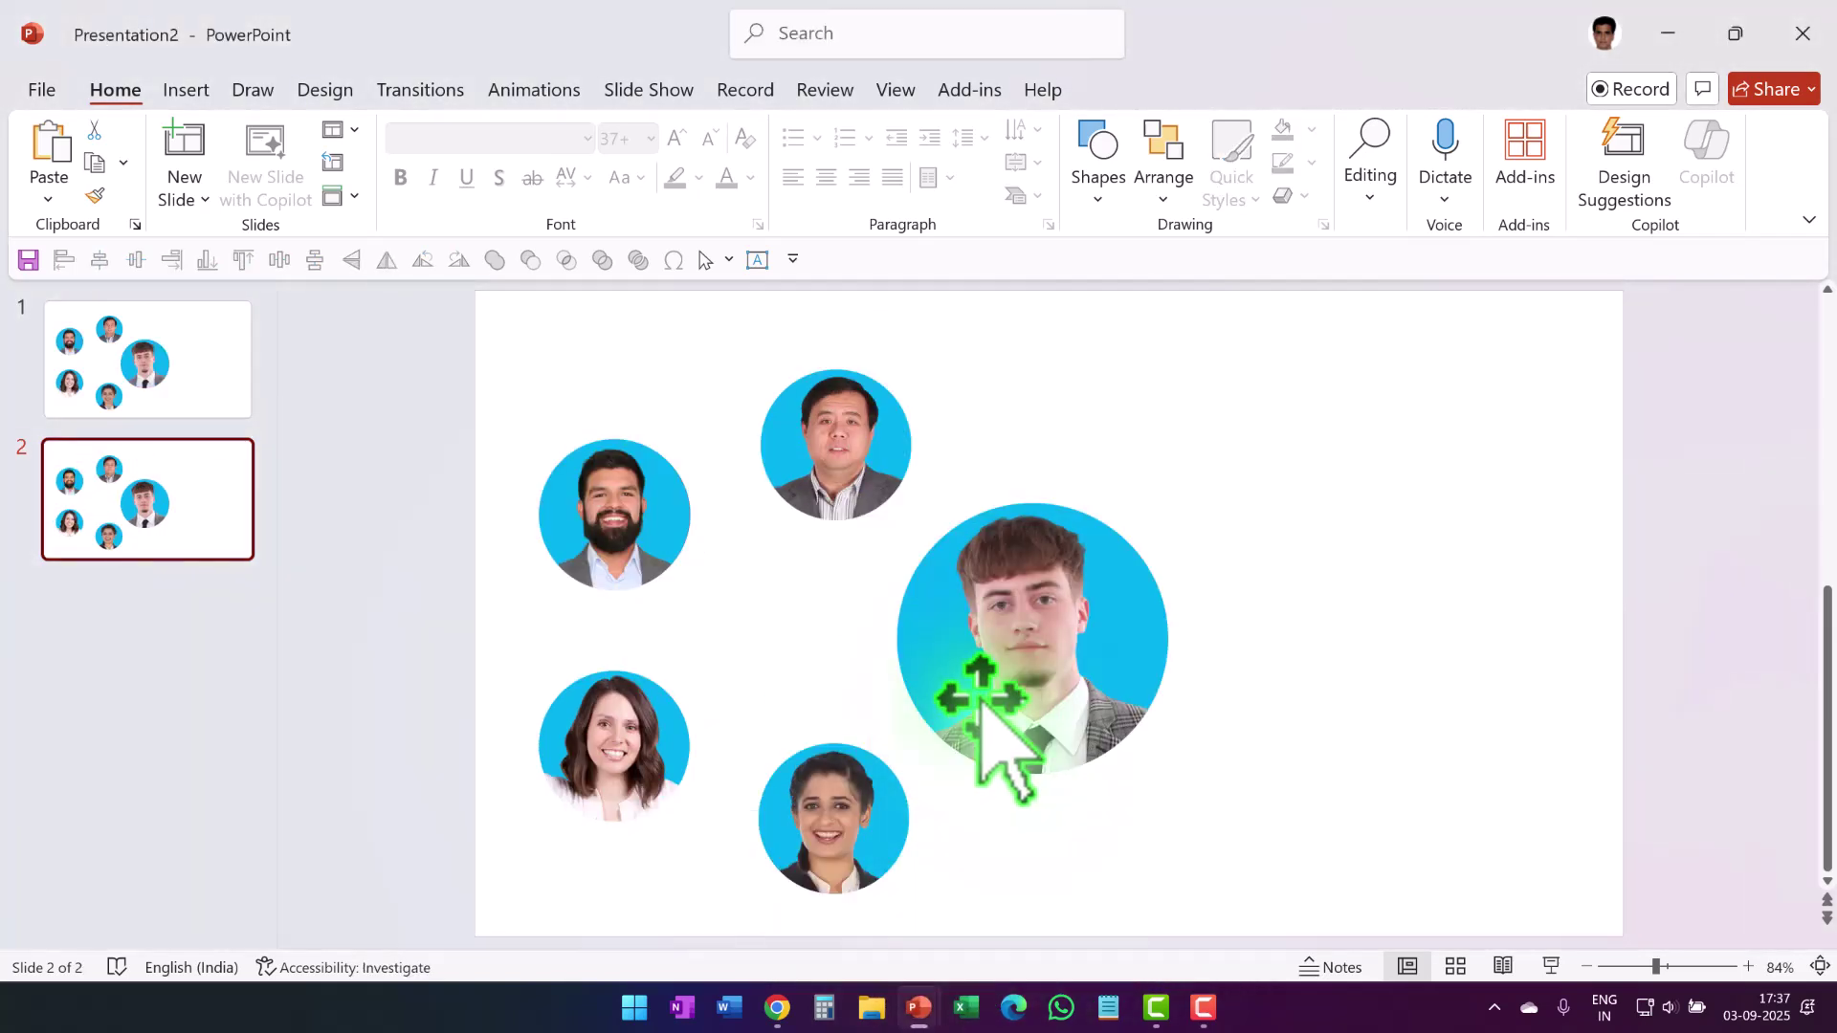
left_click(1048, 656)
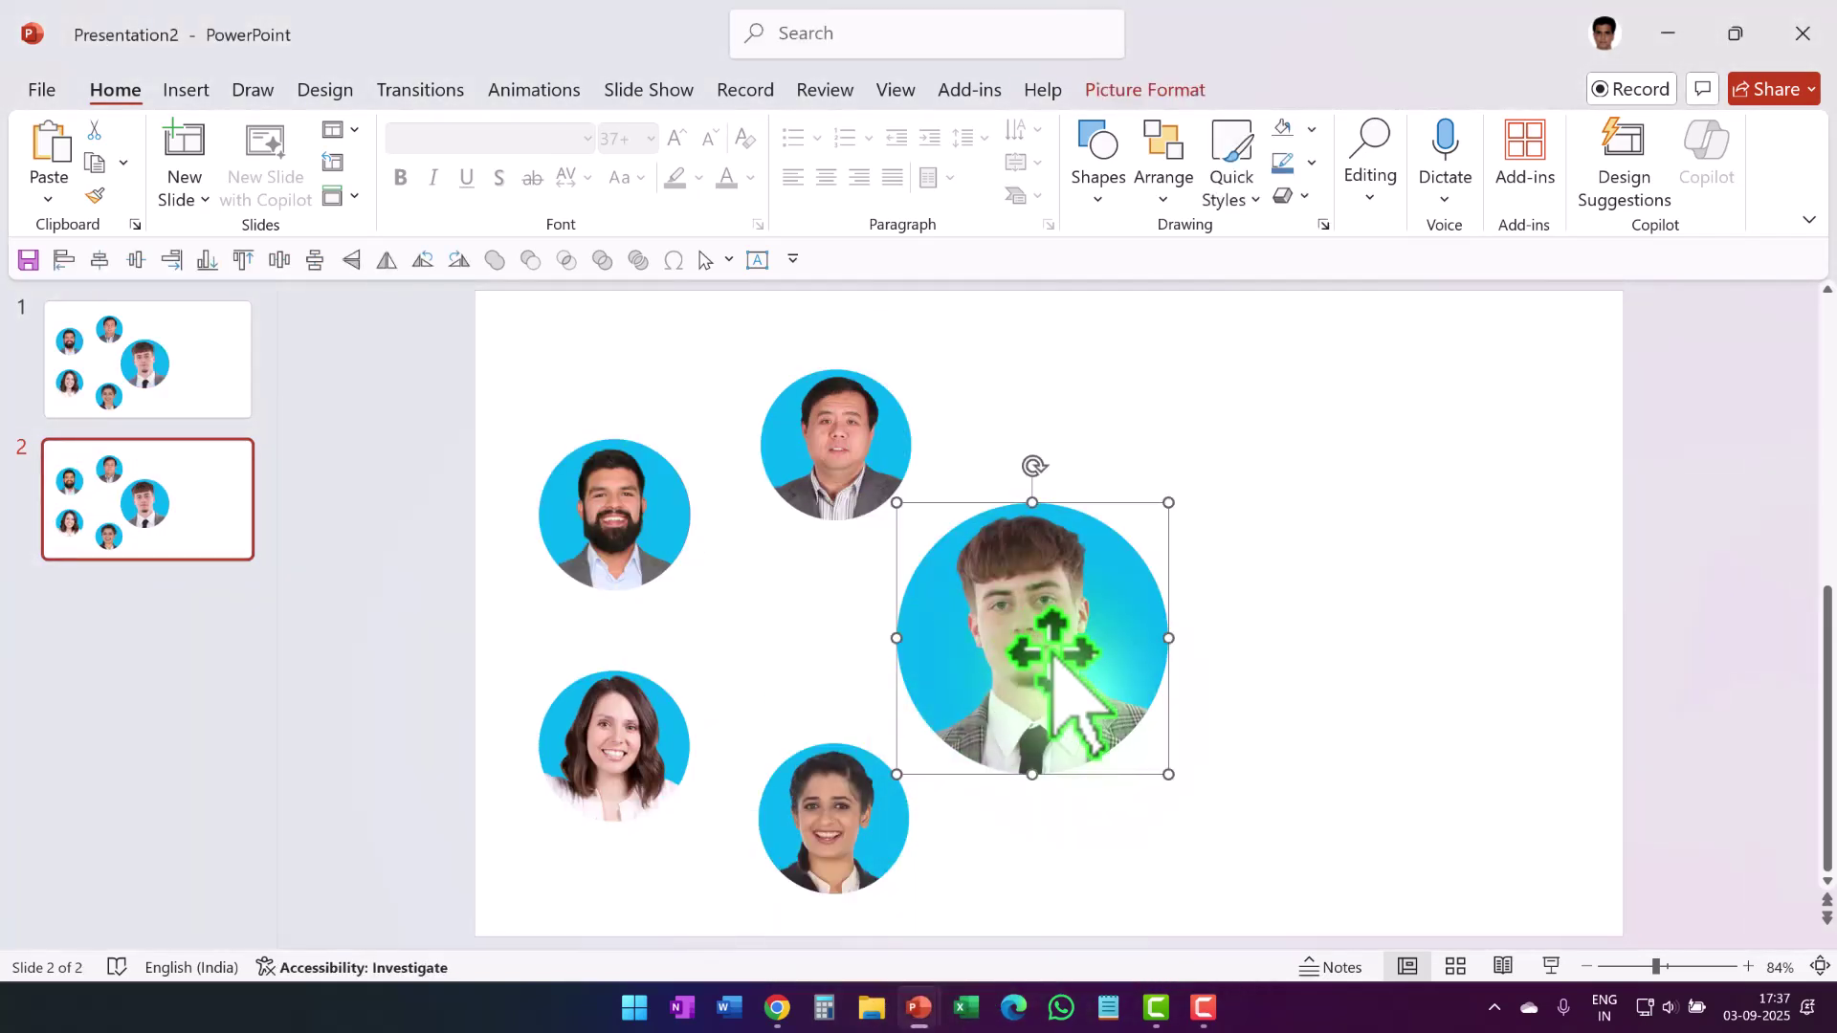
key("Delete")
key("ctrl+v")
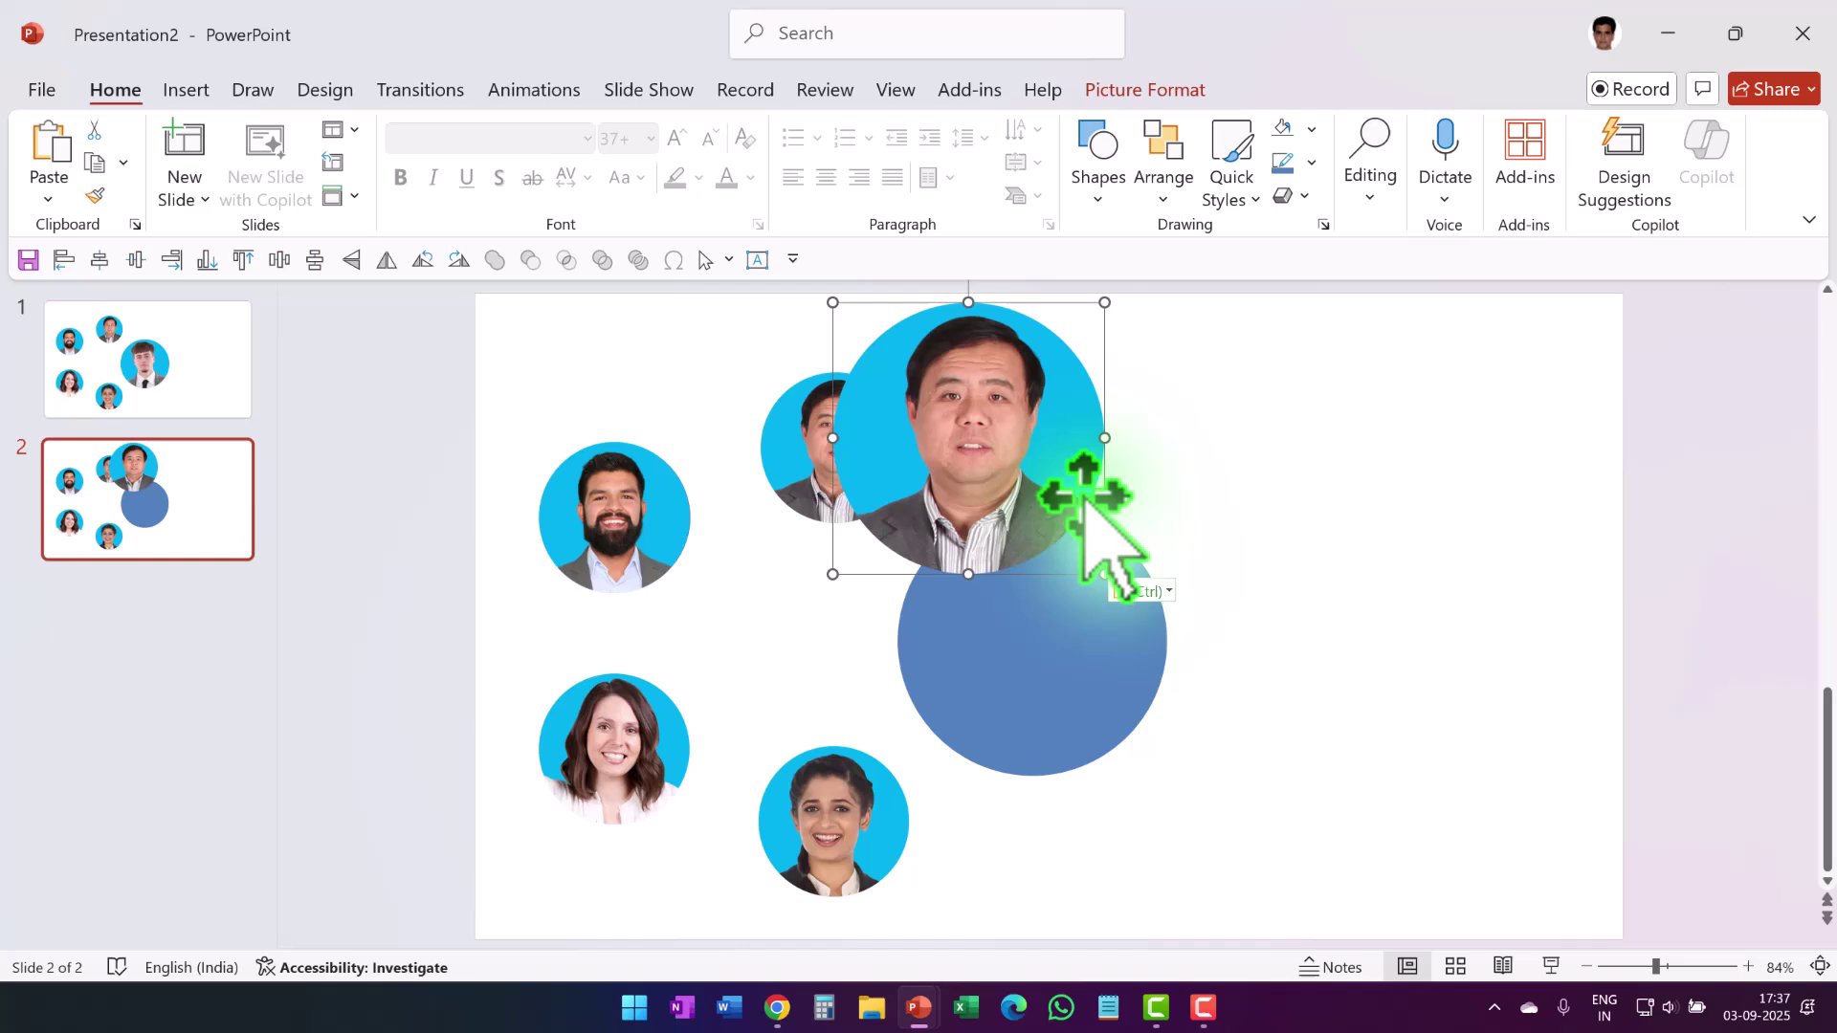
left_click_drag(1087, 492, 1082, 652)
key("Escape")
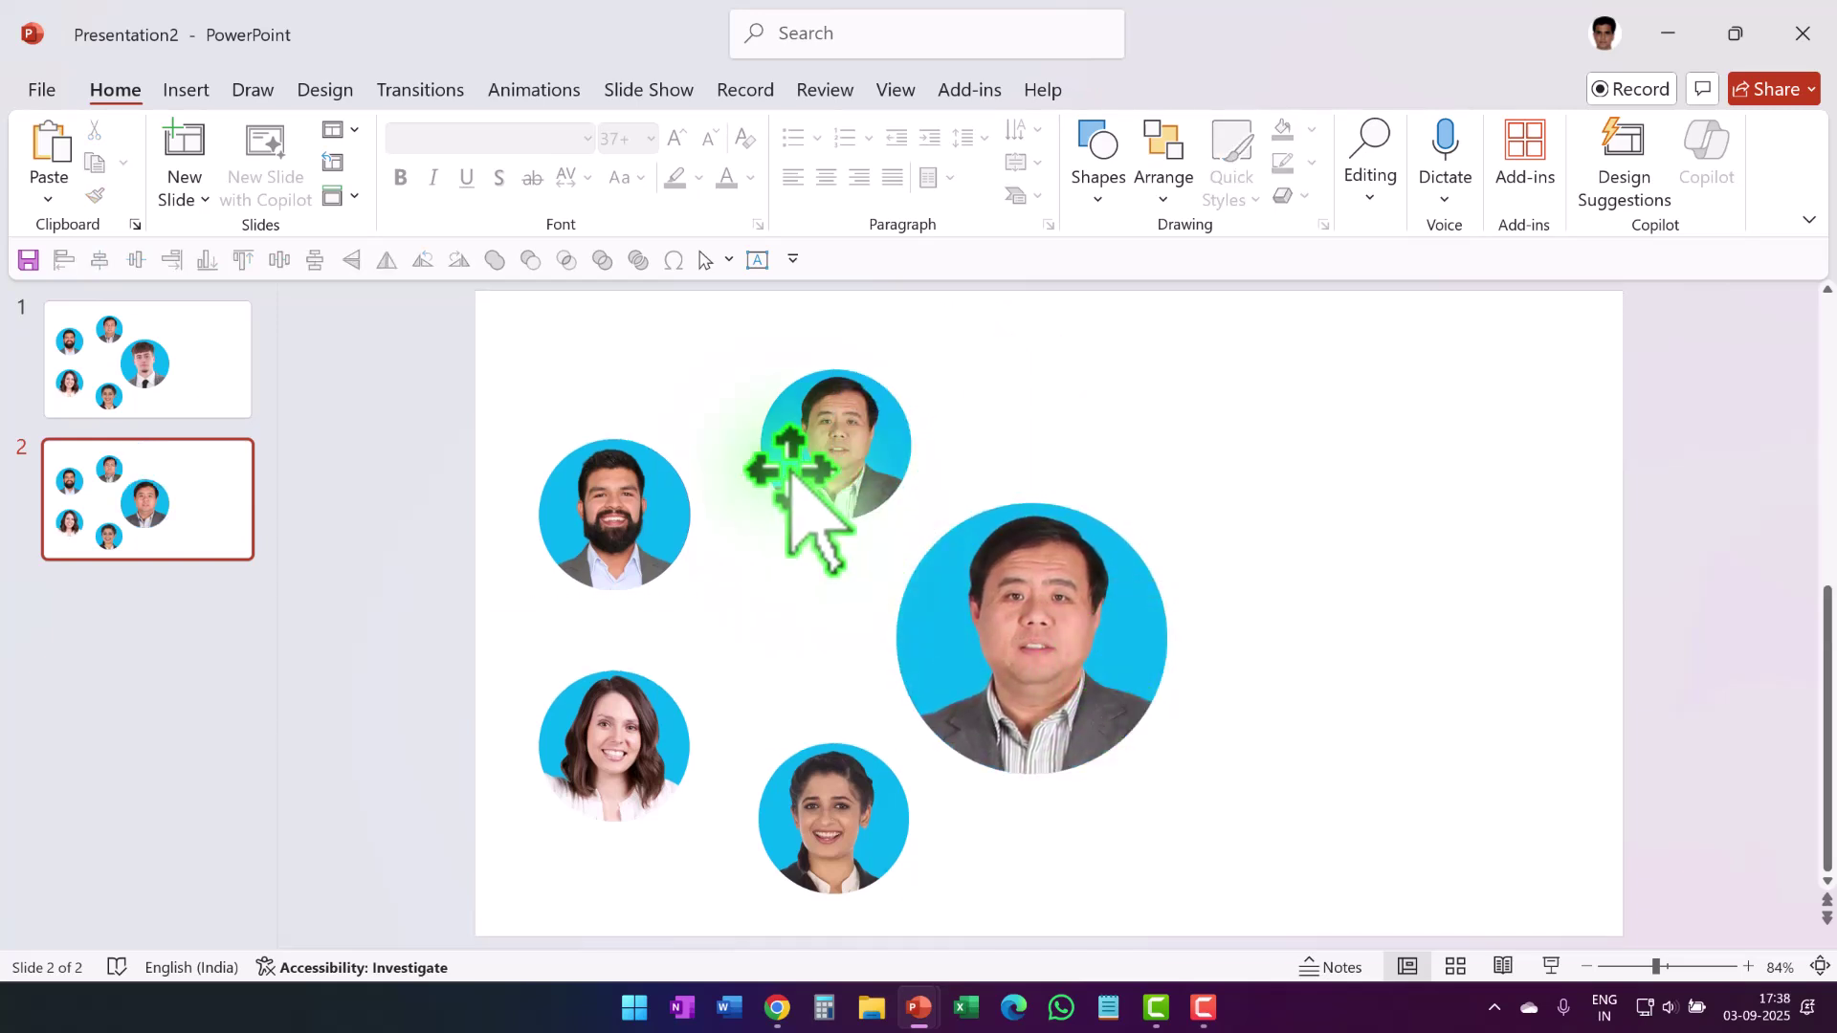
Step: Delete the small older-man photo and shift the bearded man and both women one circle round
left_click(808, 442)
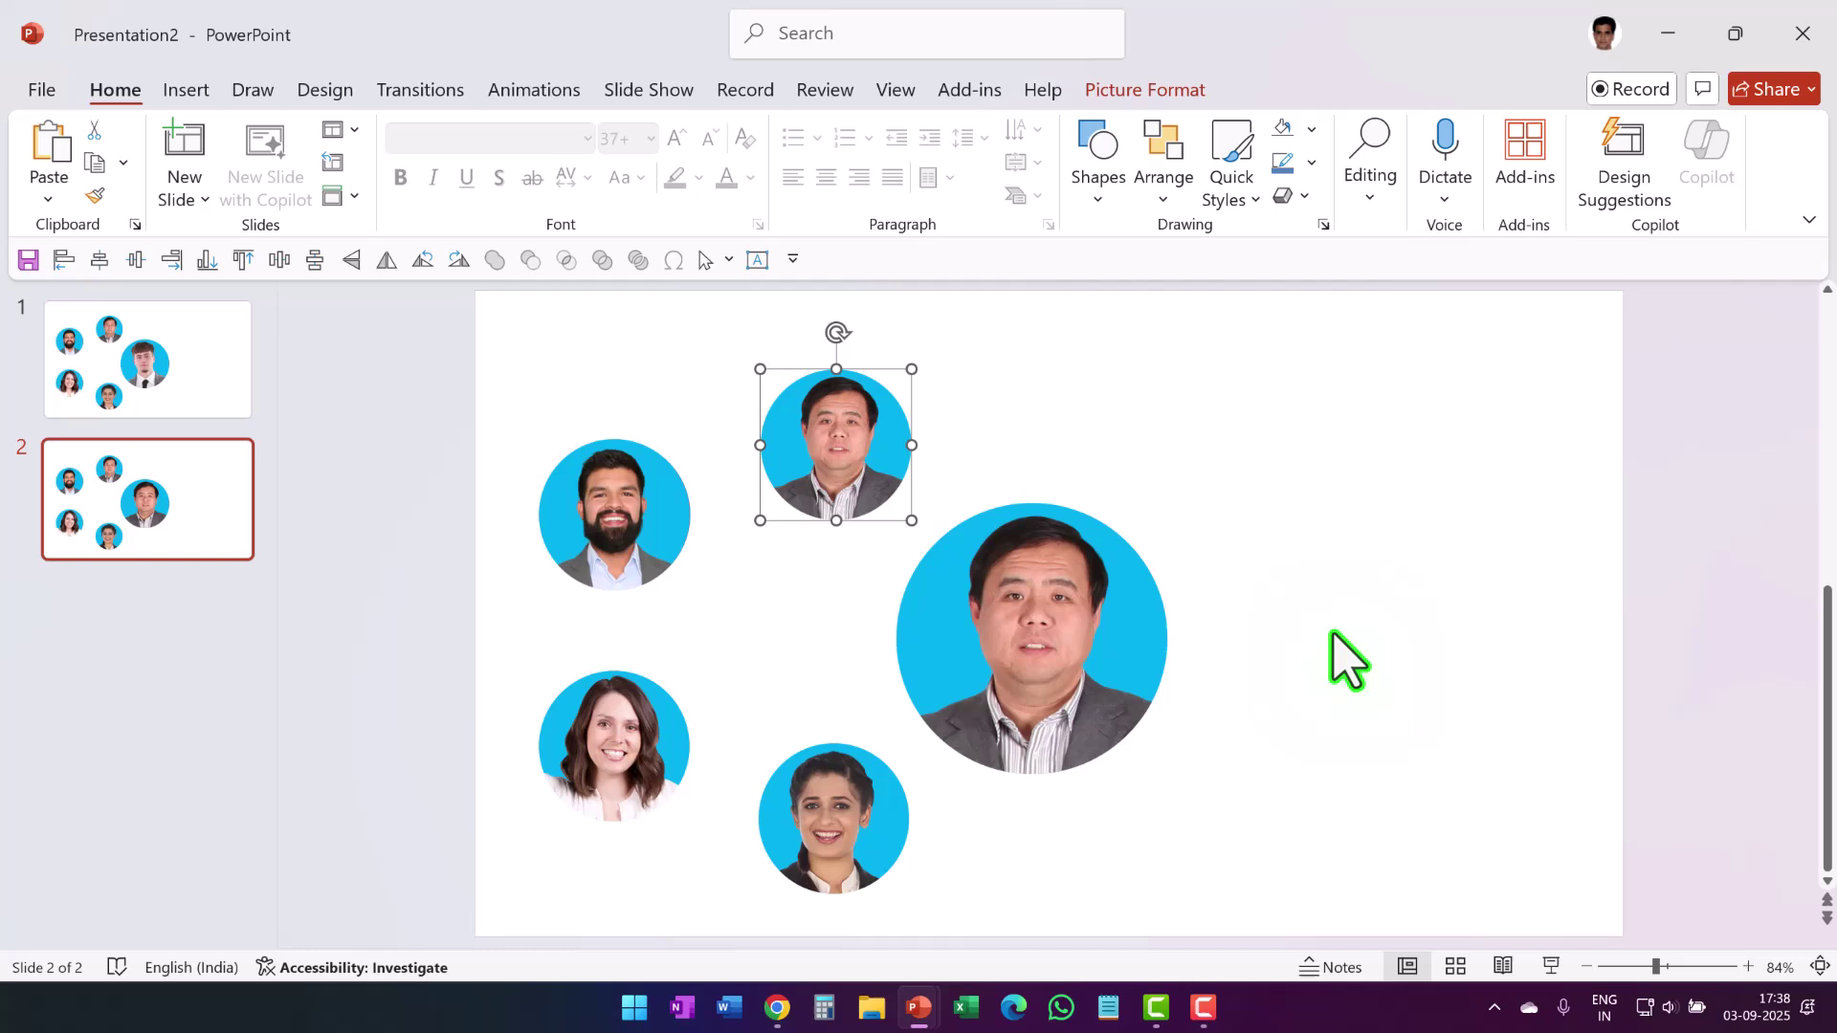
key("Delete")
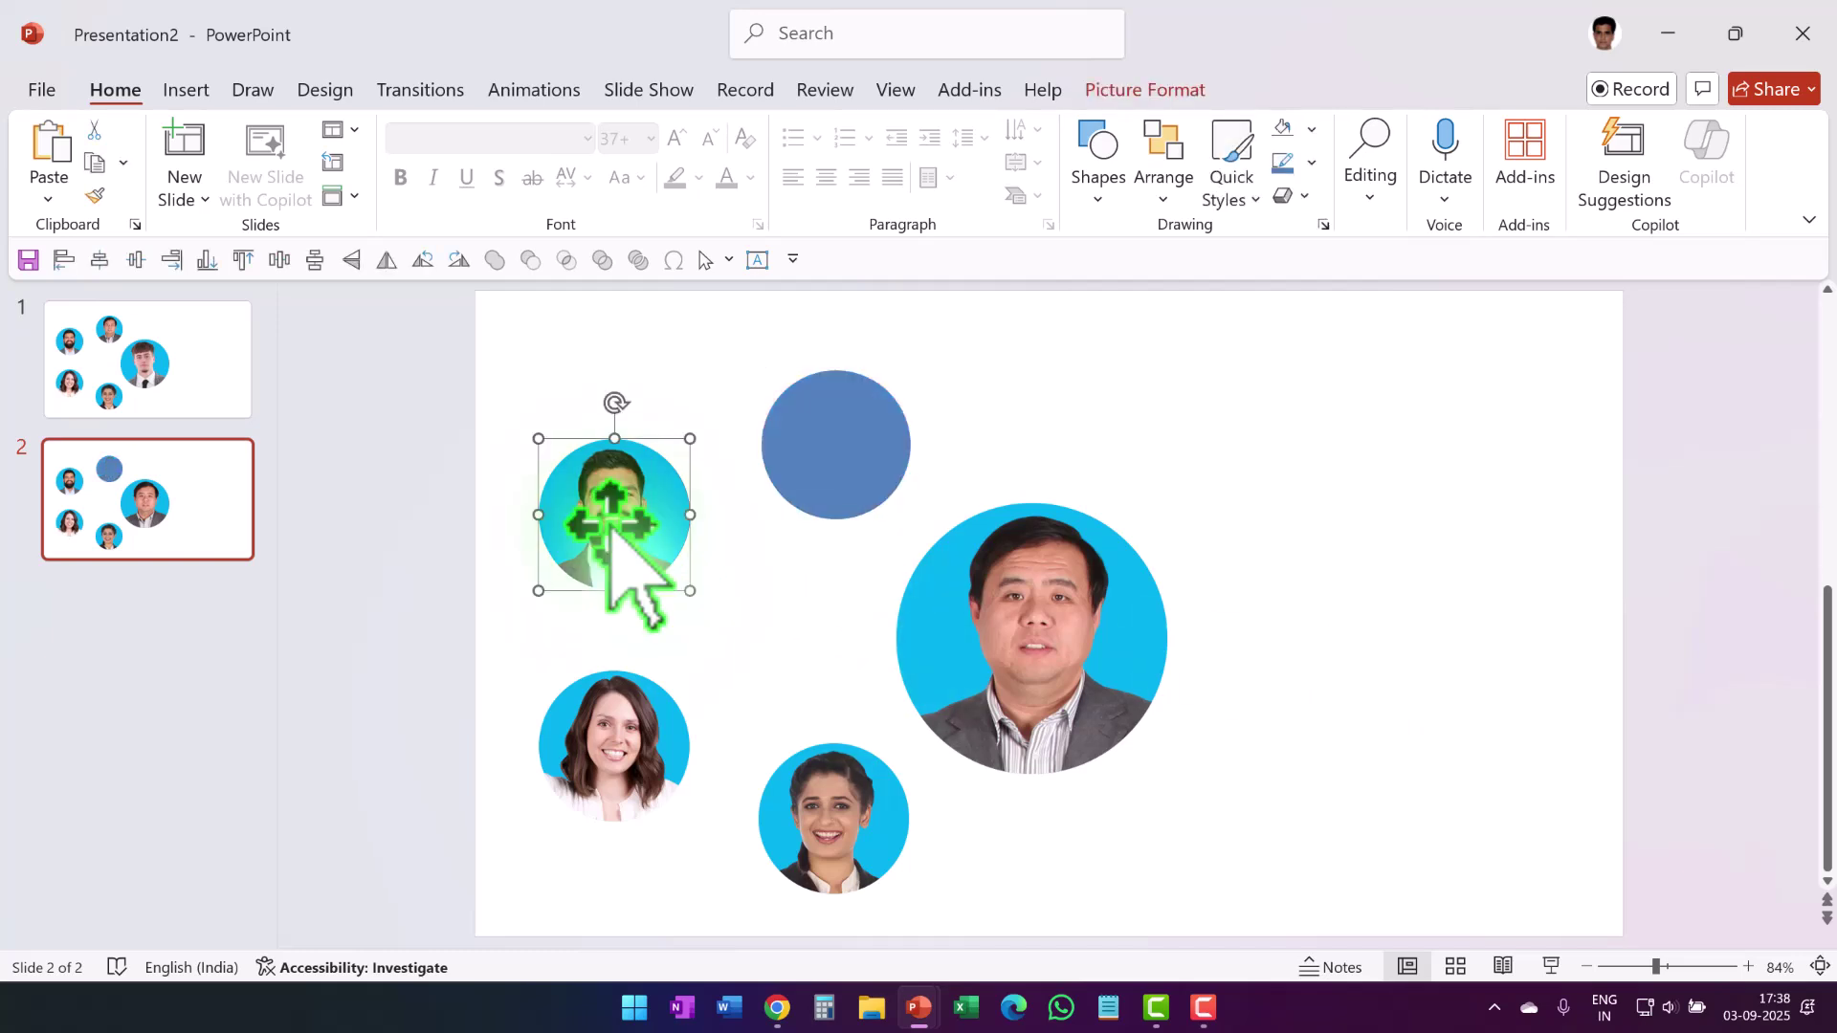
left_click_drag(611, 521, 827, 462)
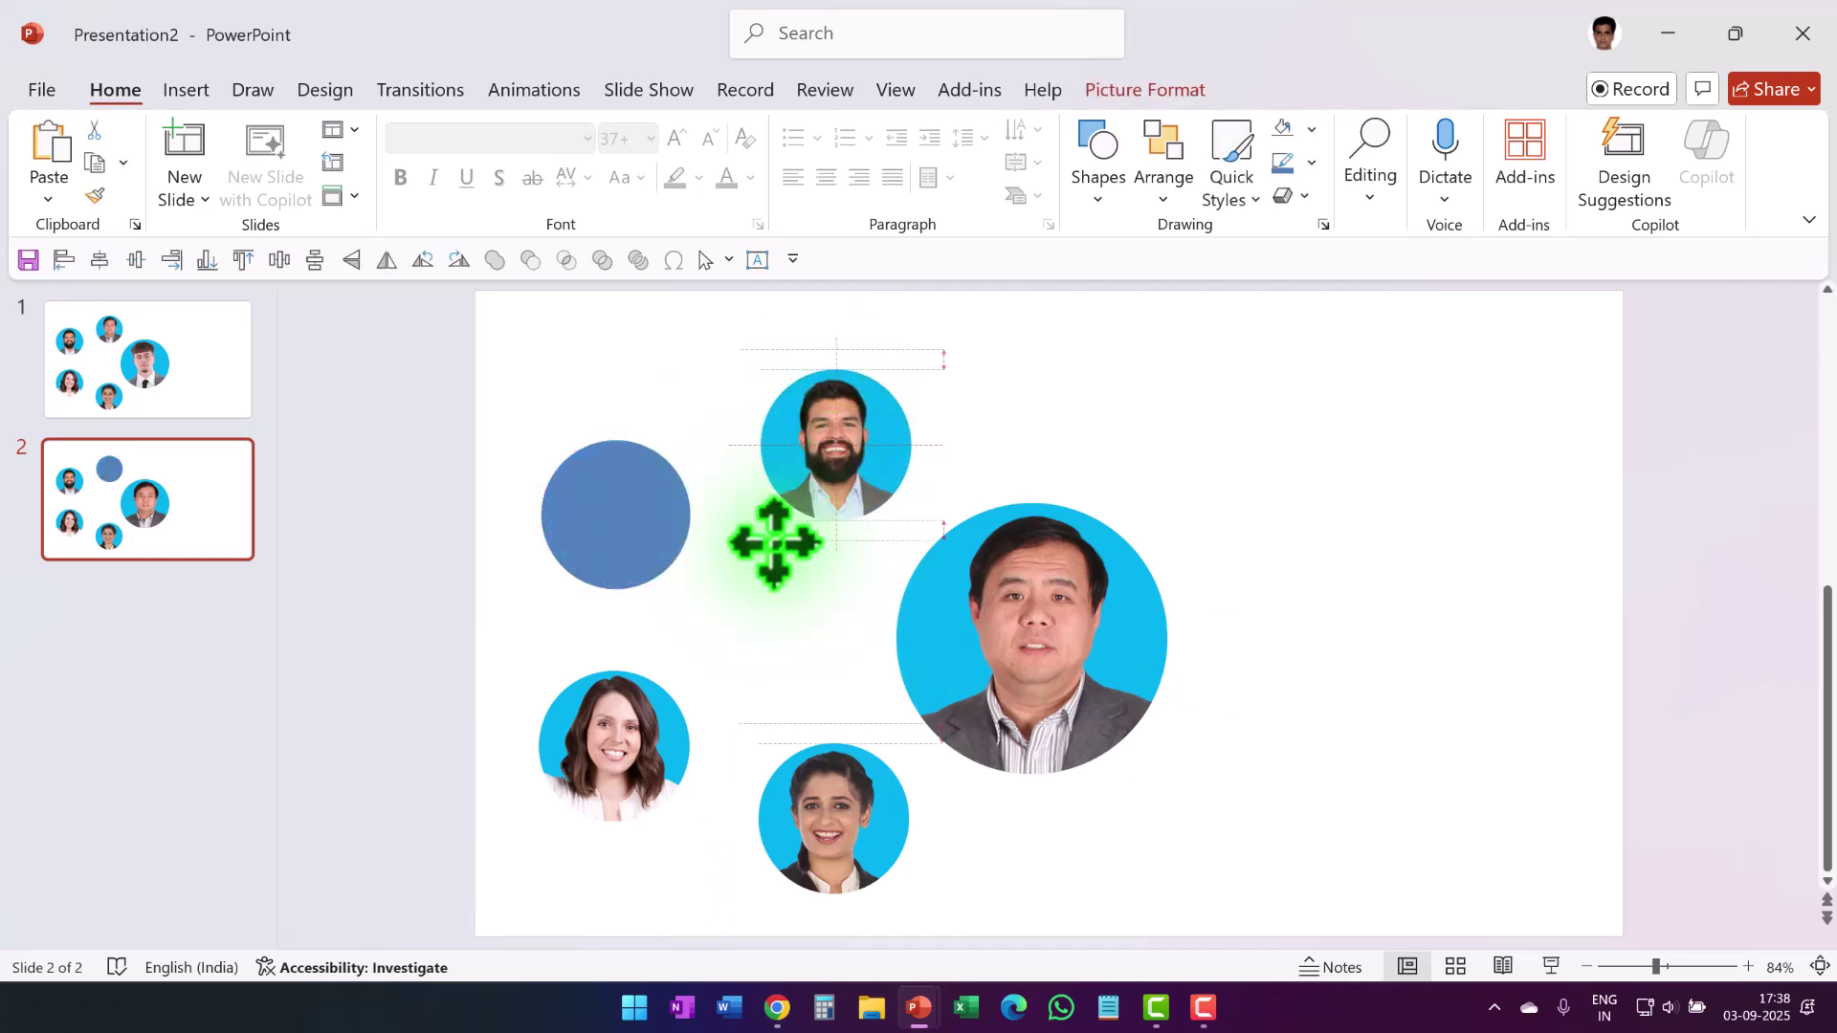
left_click_drag(632, 708, 610, 513)
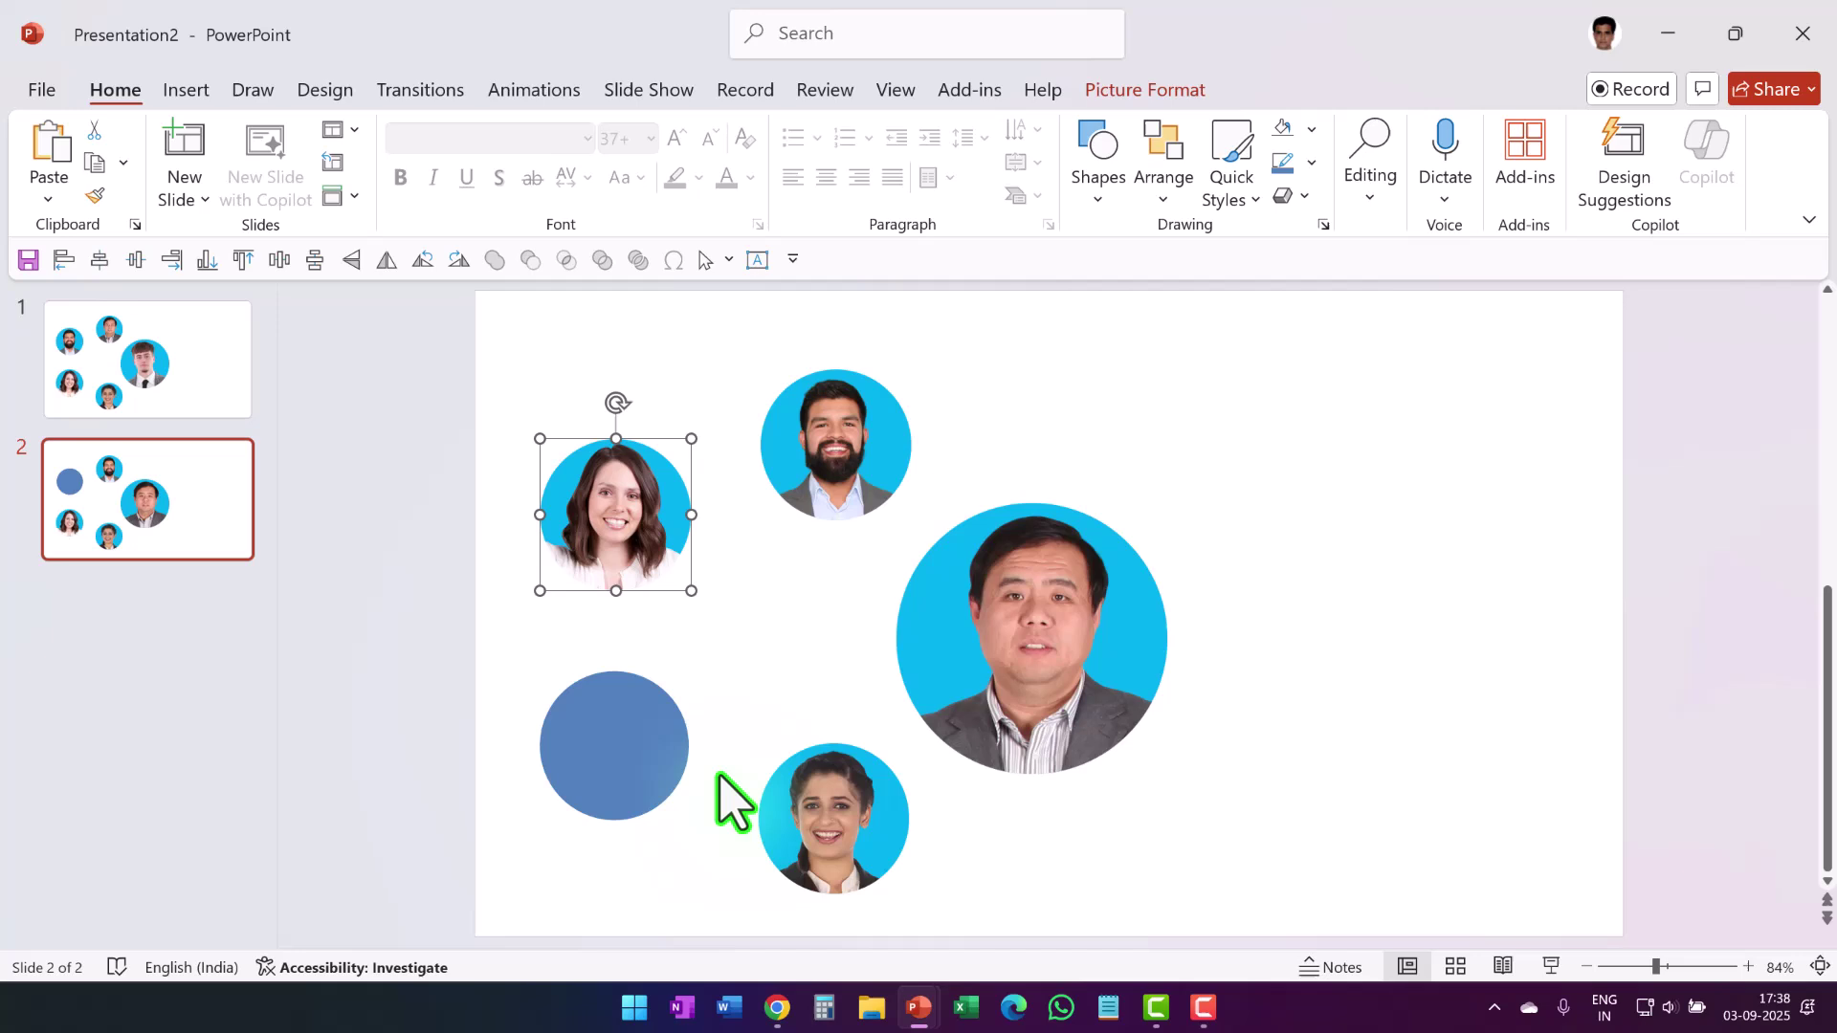
left_click_drag(767, 849, 603, 789)
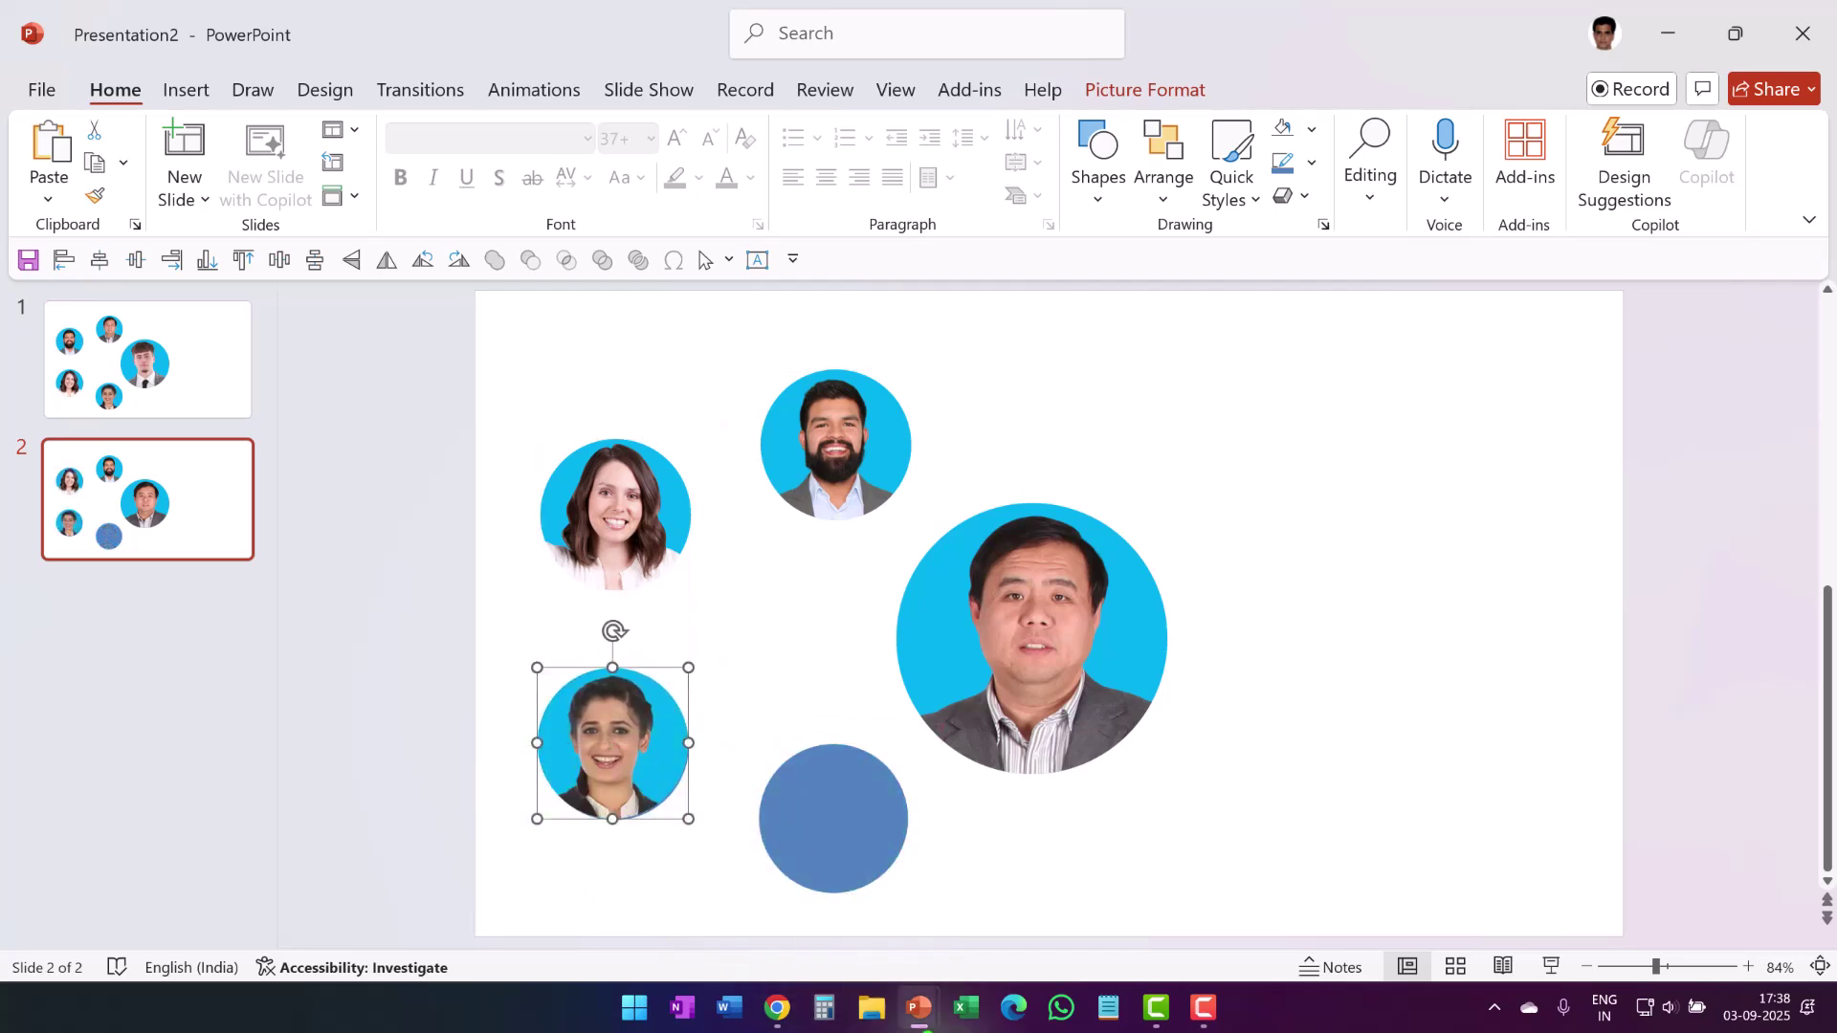
Step: Paste the young man's photo with source formatting onto the bottom blue circle
mouse_move(918, 1008)
left_click(911, 924)
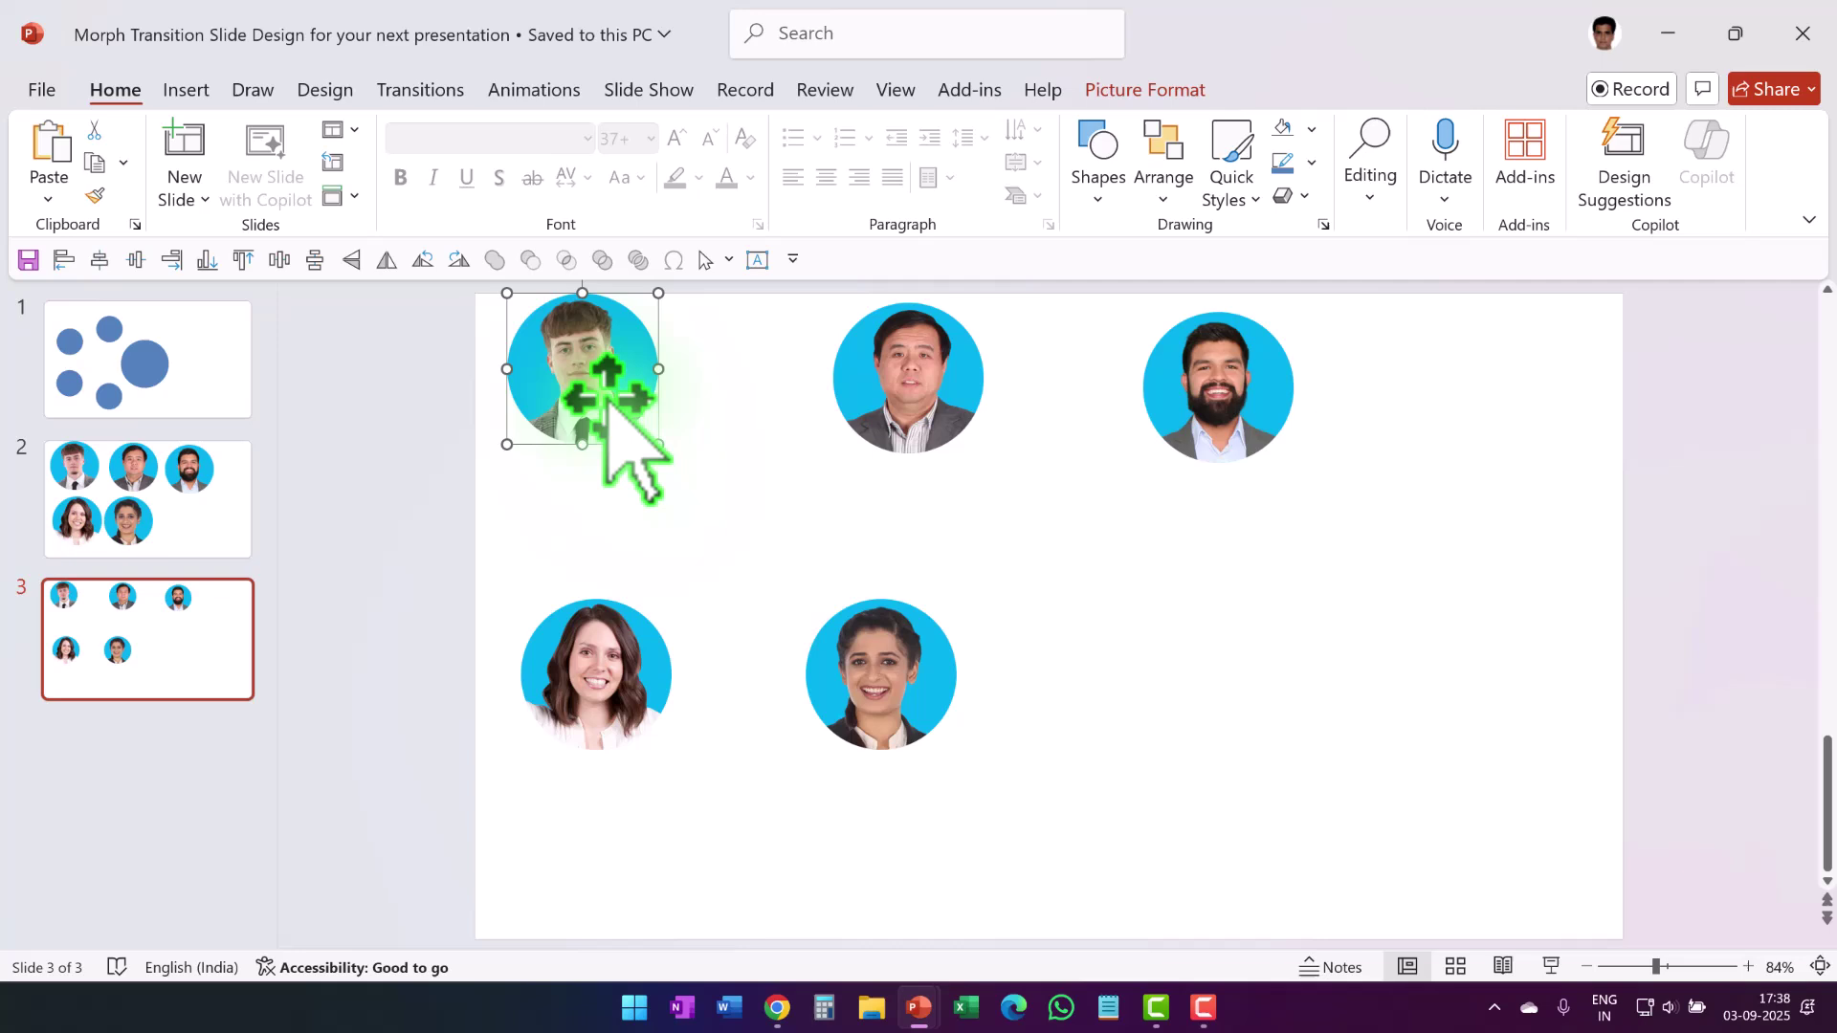
right_click(607, 400)
left_click(693, 450)
mouse_move(914, 1012)
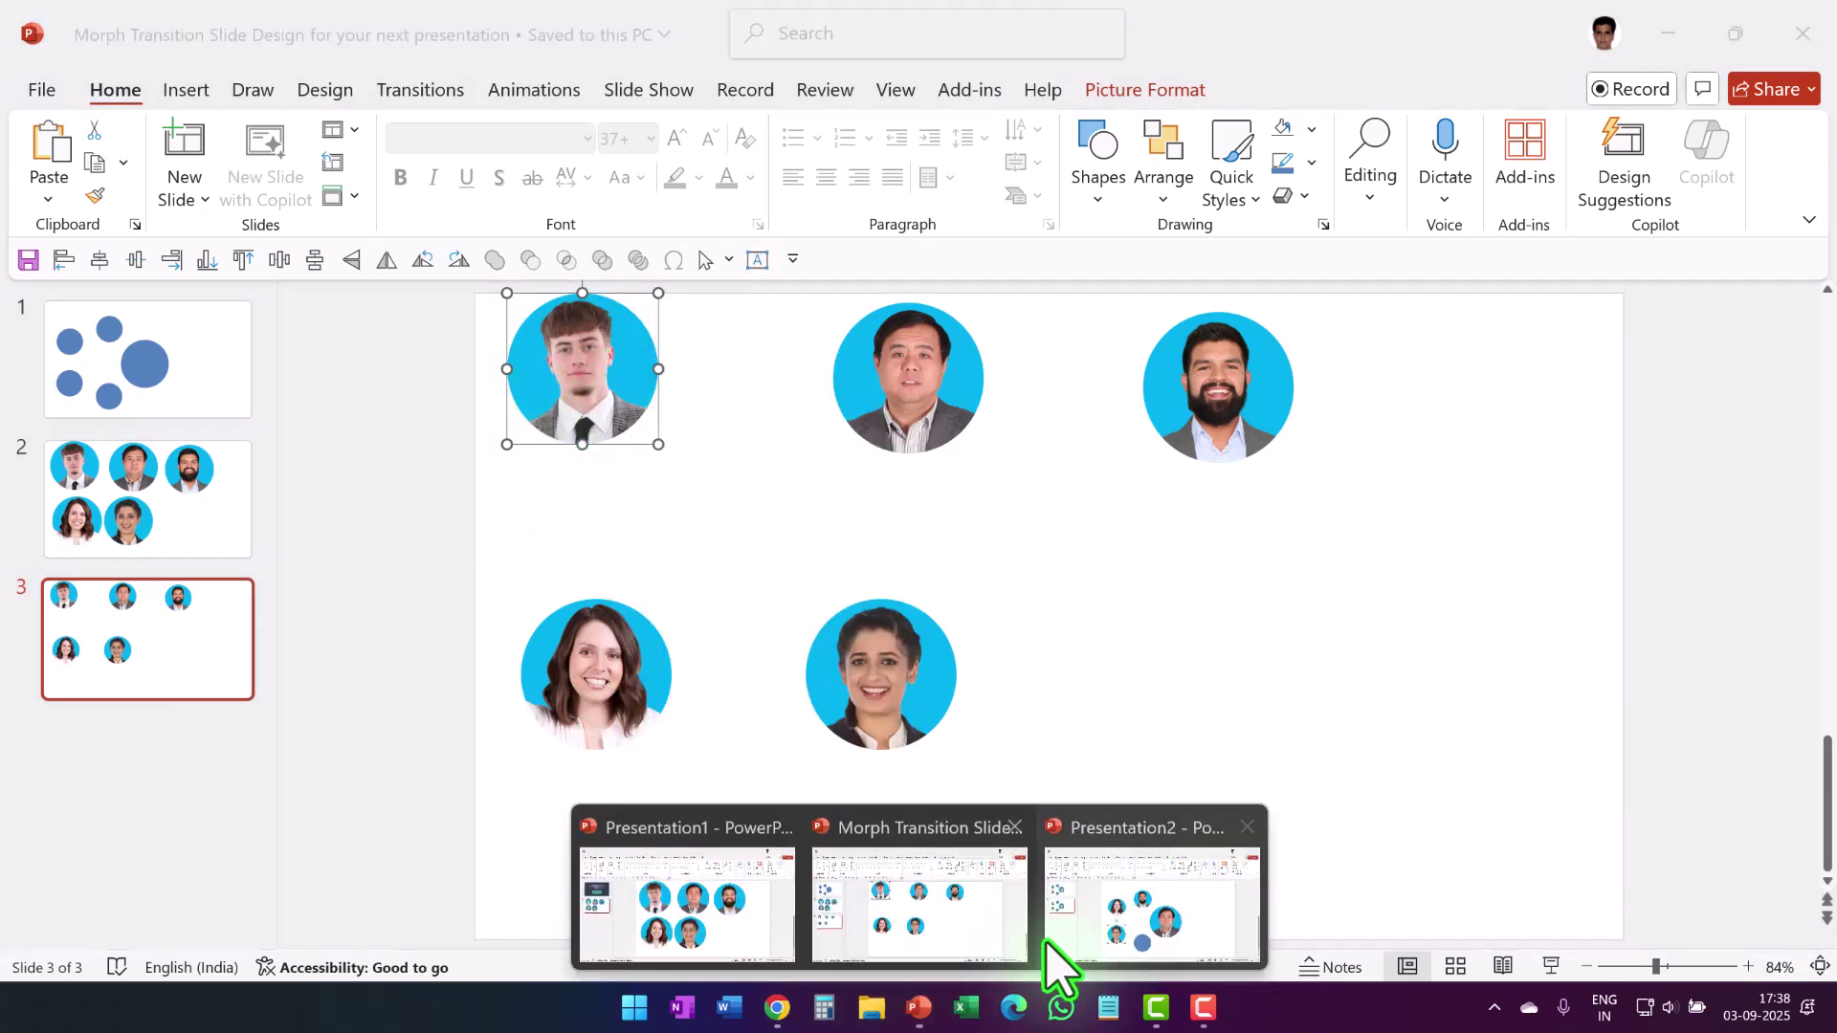
left_click(1058, 957)
right_click(998, 823)
left_click(1059, 584)
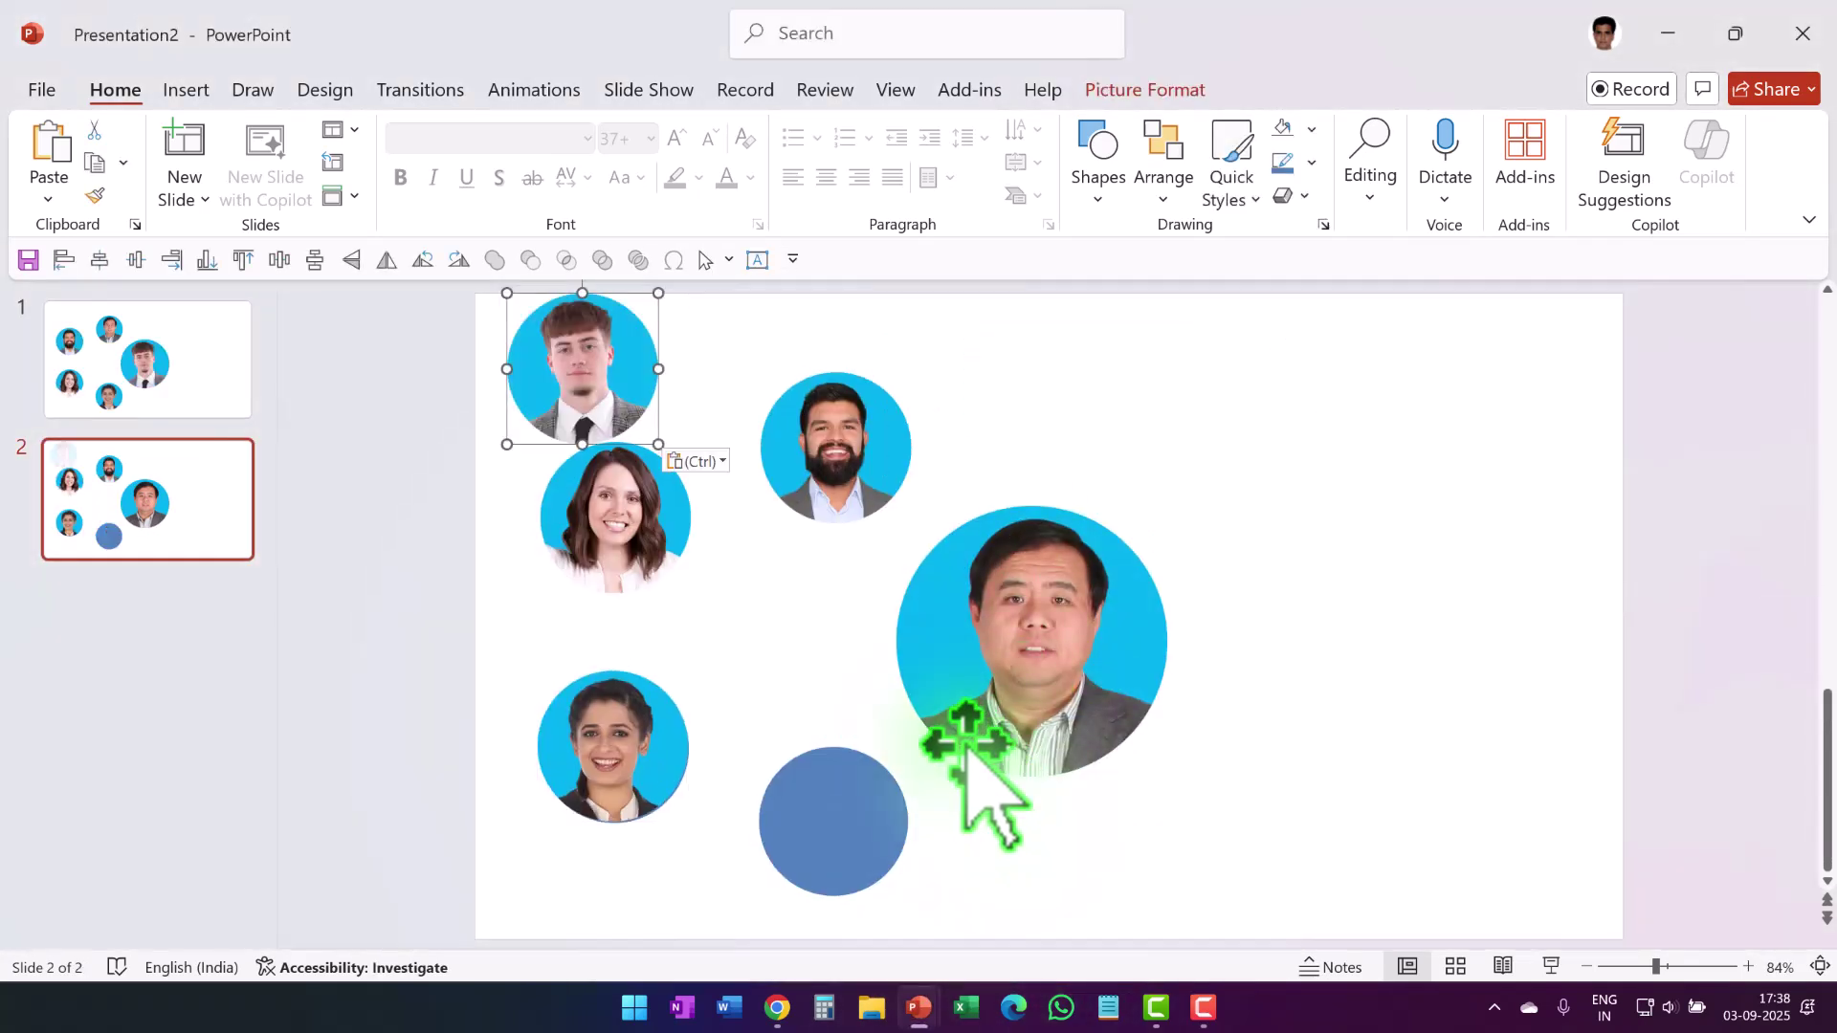
left_click_drag(612, 368, 893, 853)
left_click(1076, 895)
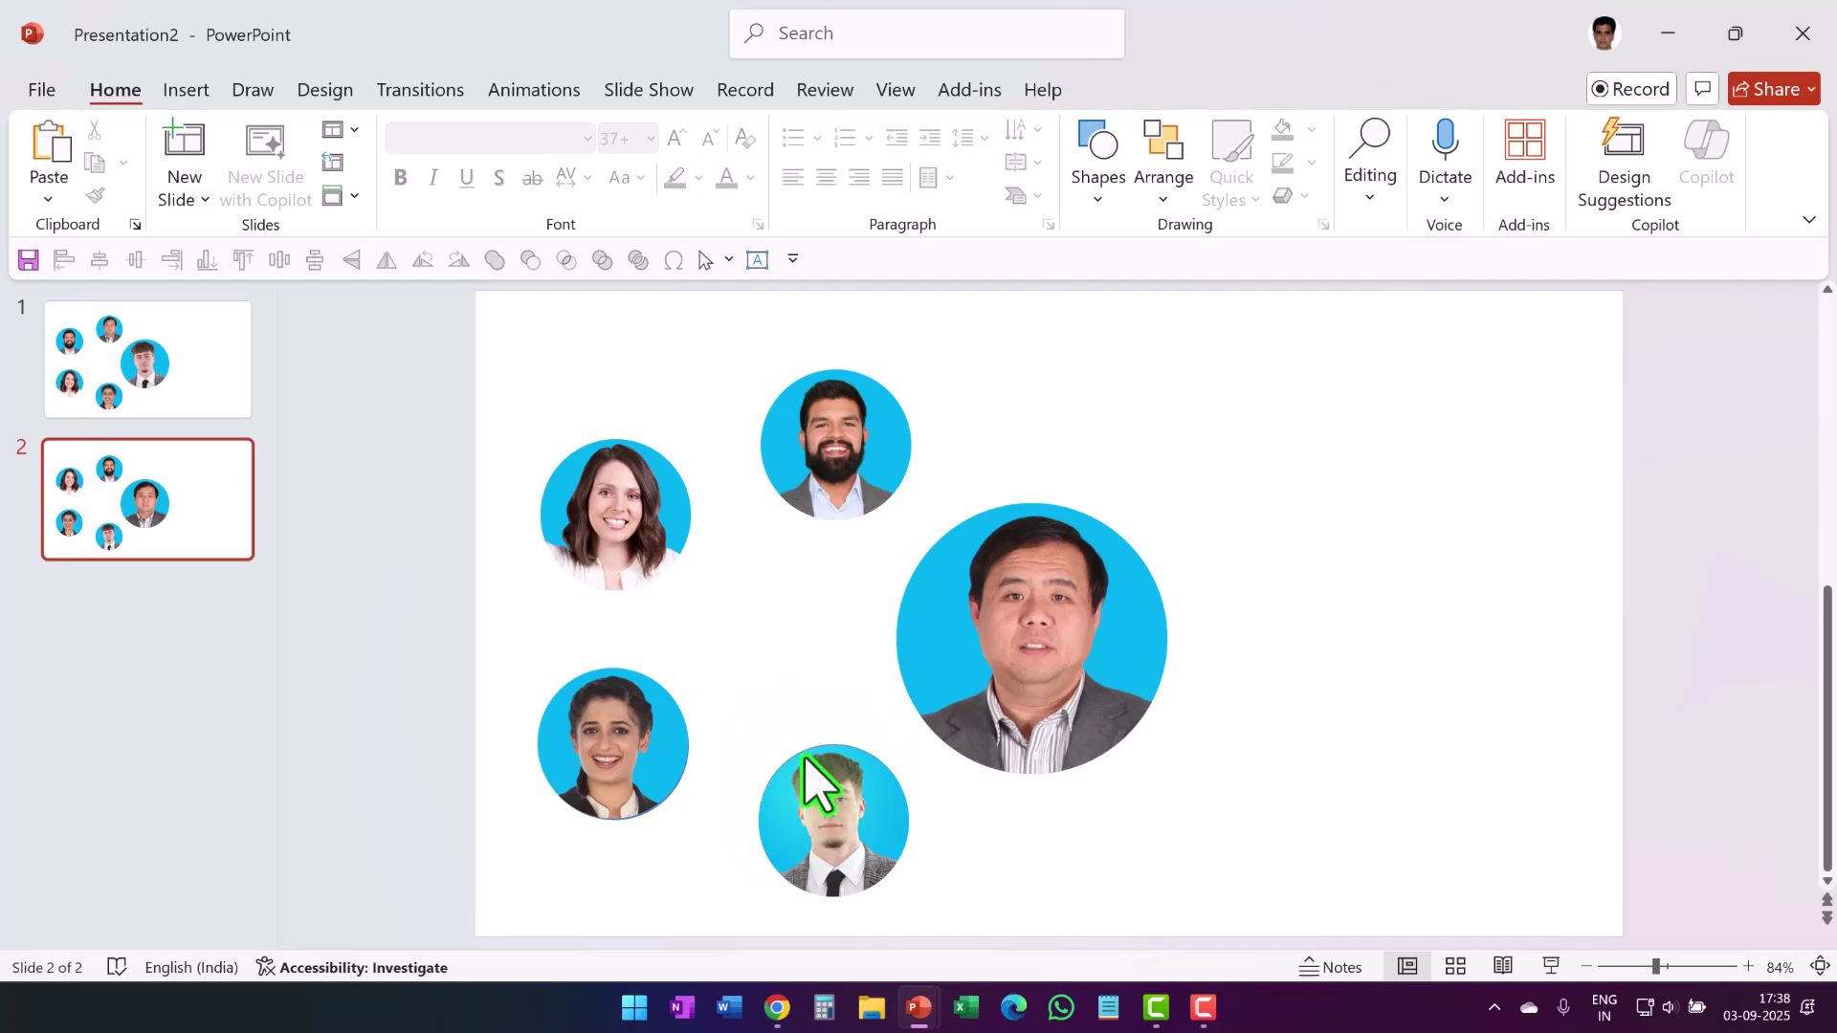
Step: Duplicate slide 2, delete the new slide's large centre photo, then review slides 1 and 2
right_click(181, 520)
left_click(315, 638)
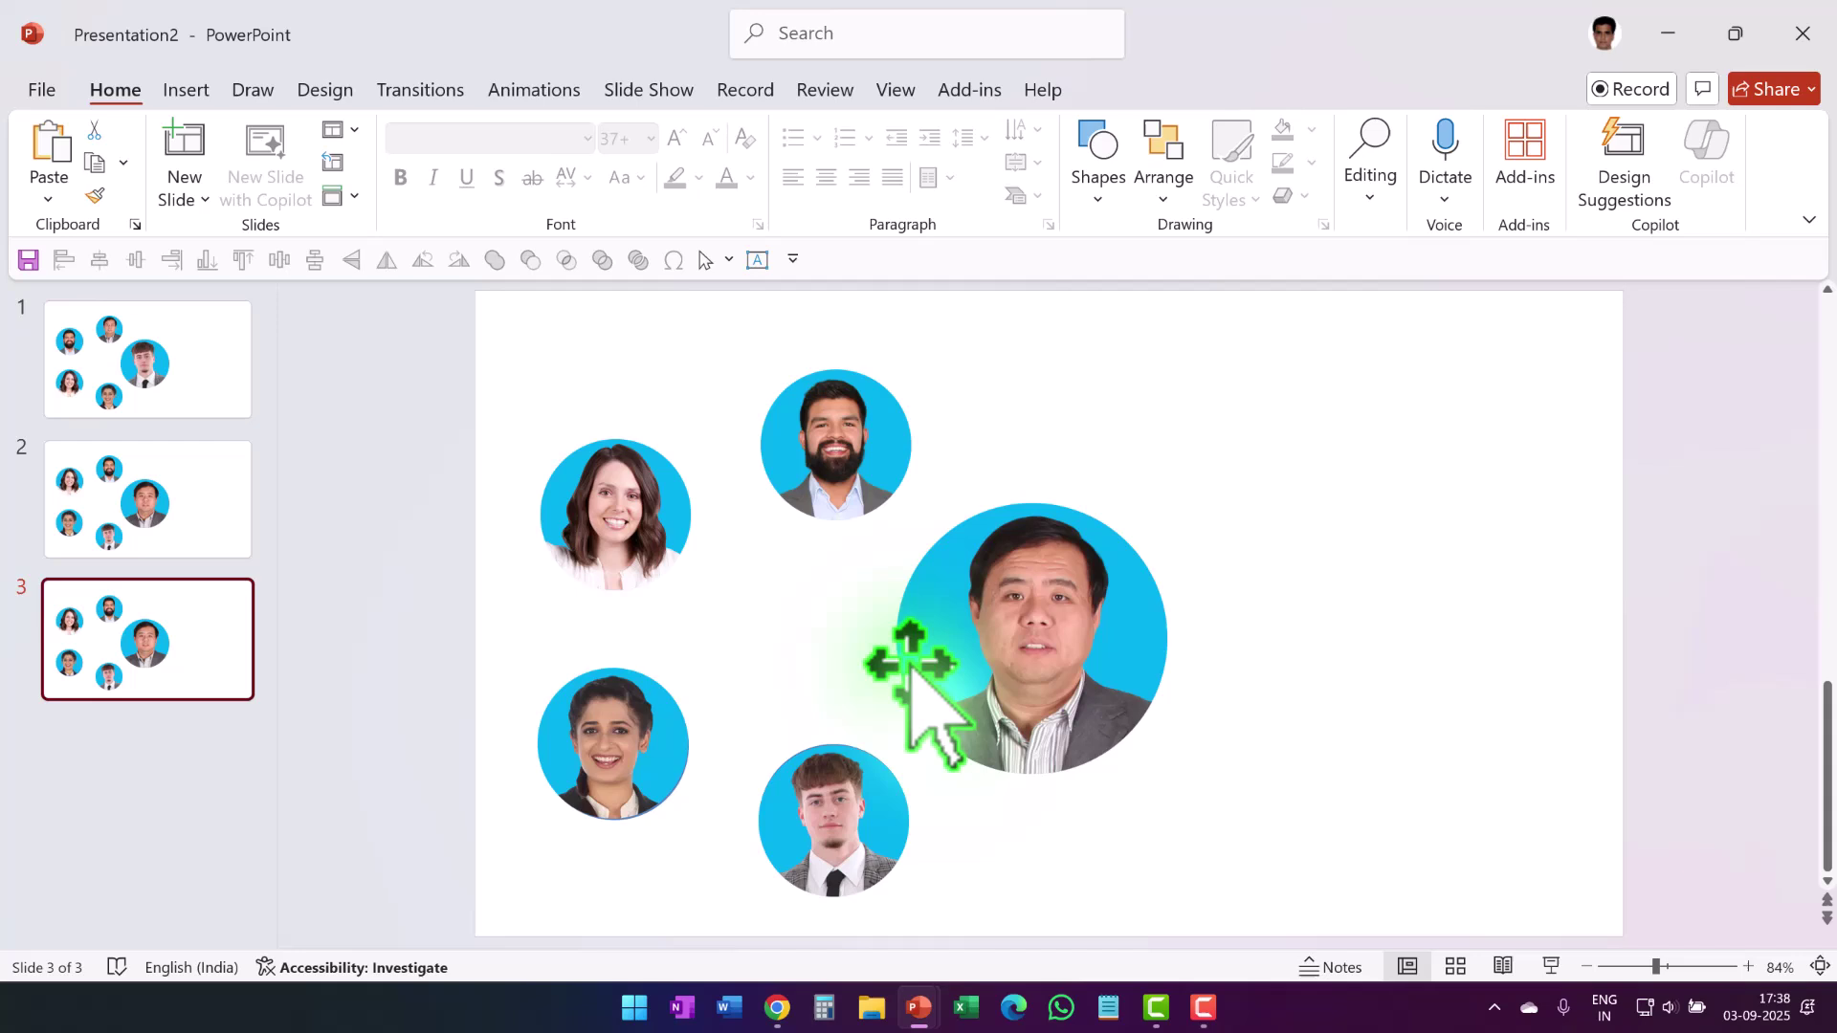
left_click(995, 628)
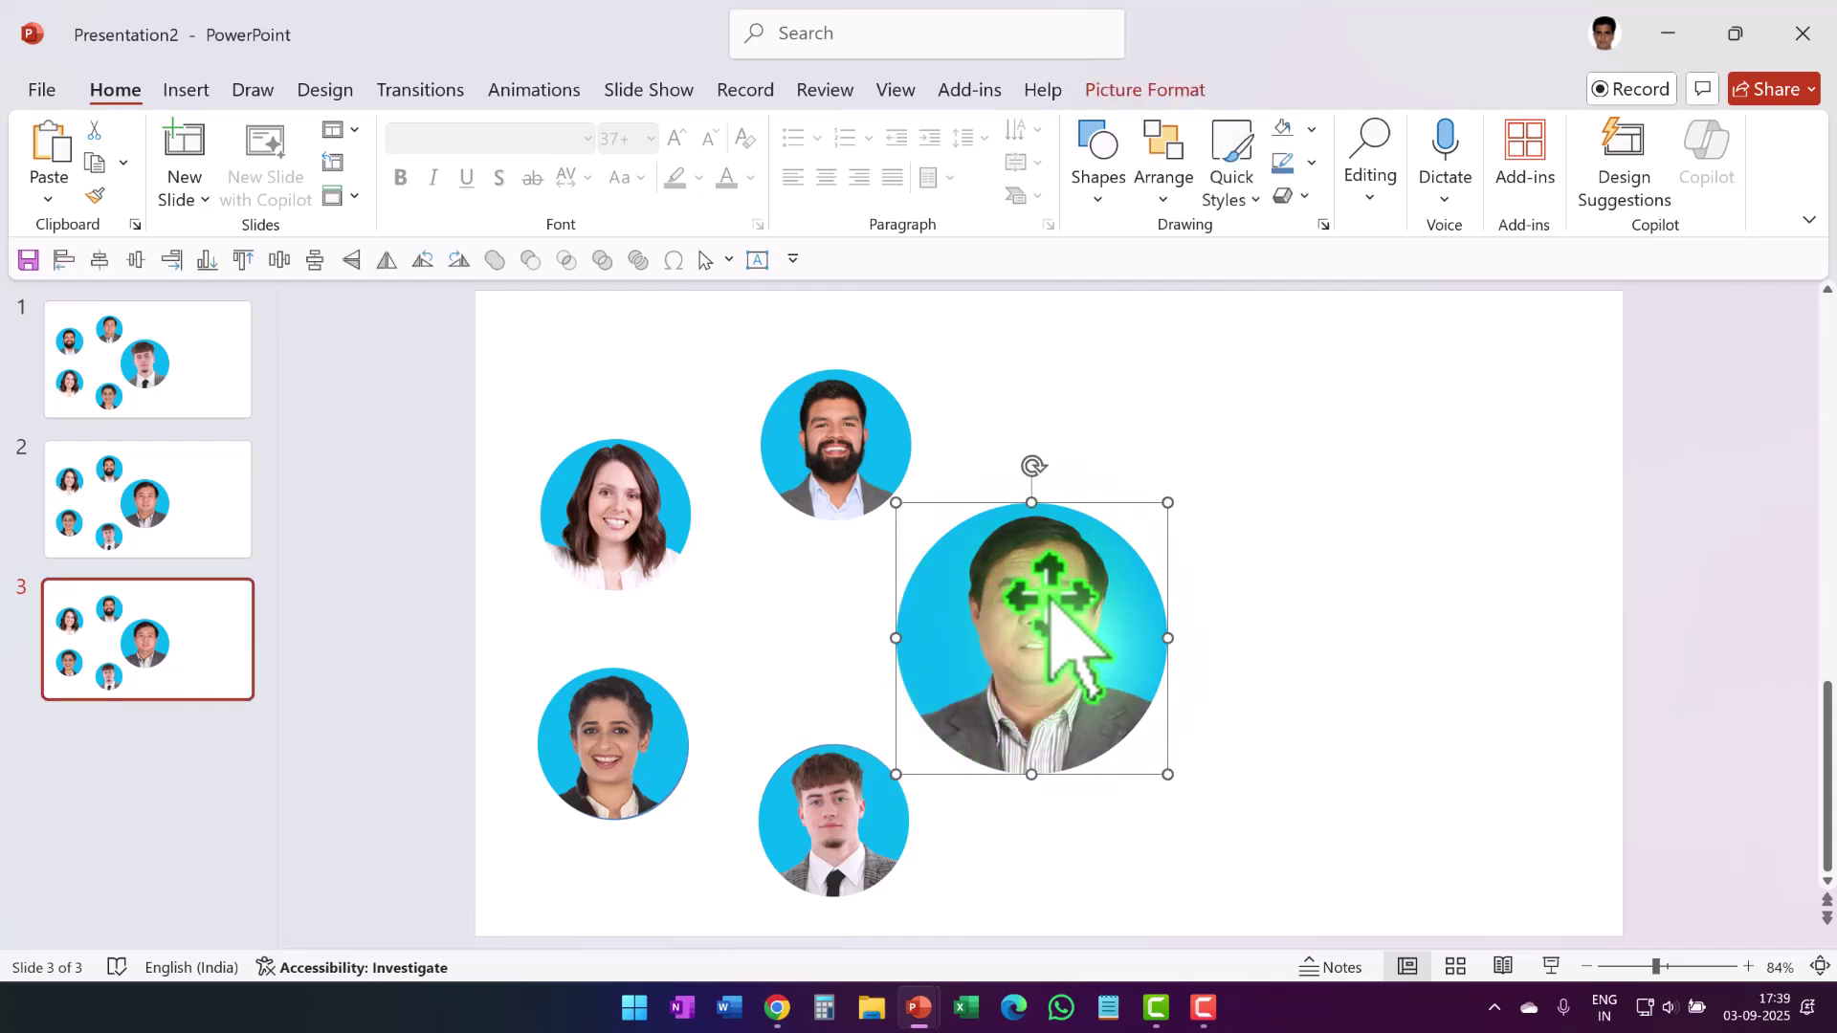
key("Delete")
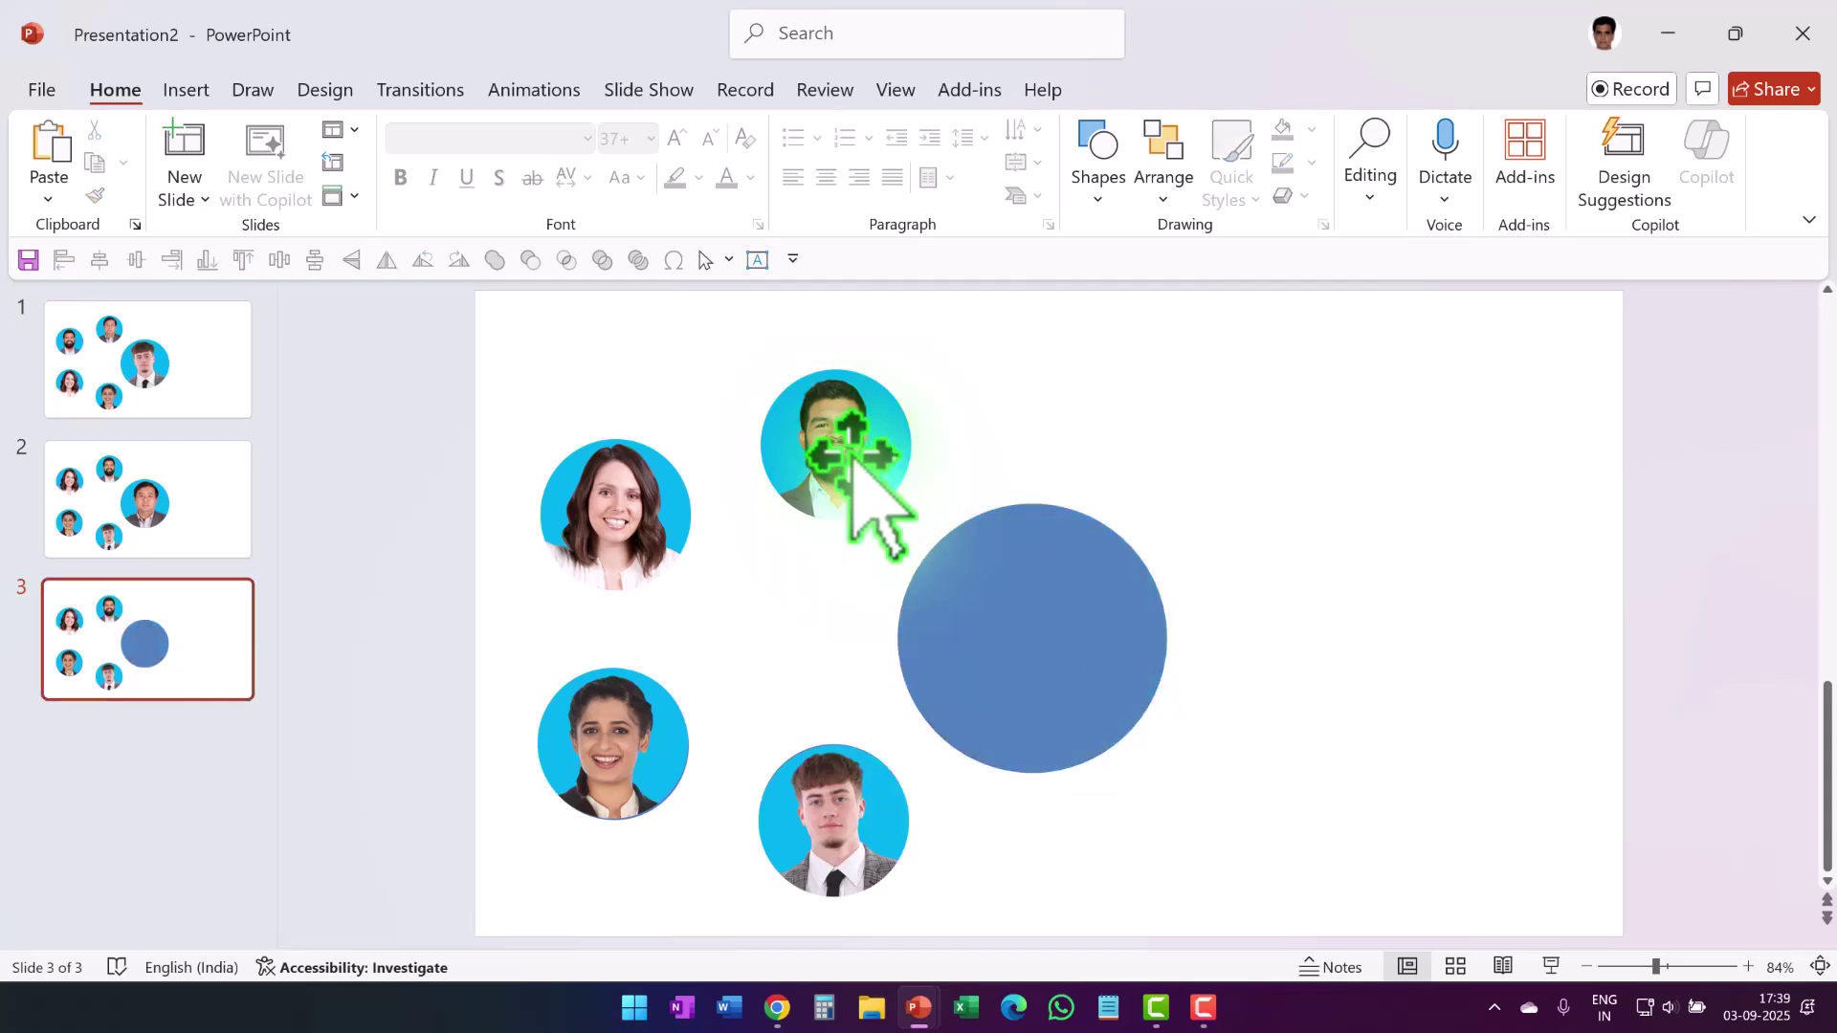
left_click(204, 400)
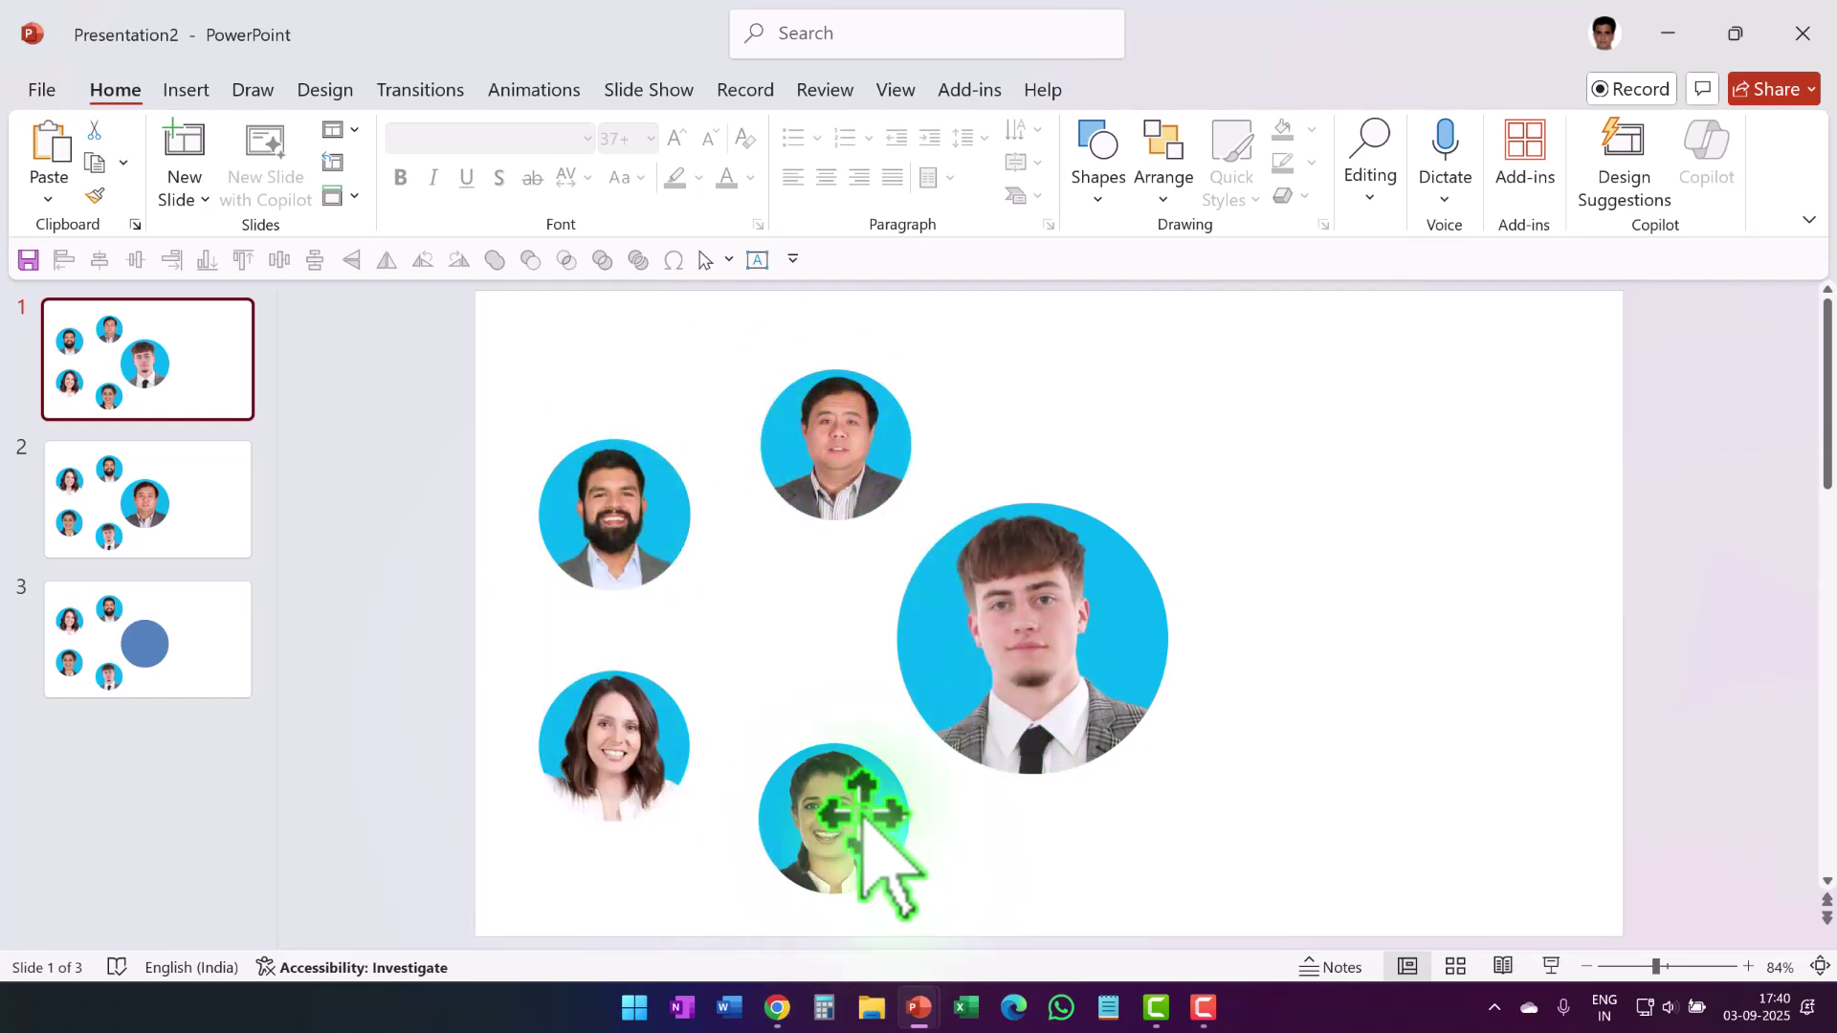
left_click(247, 550)
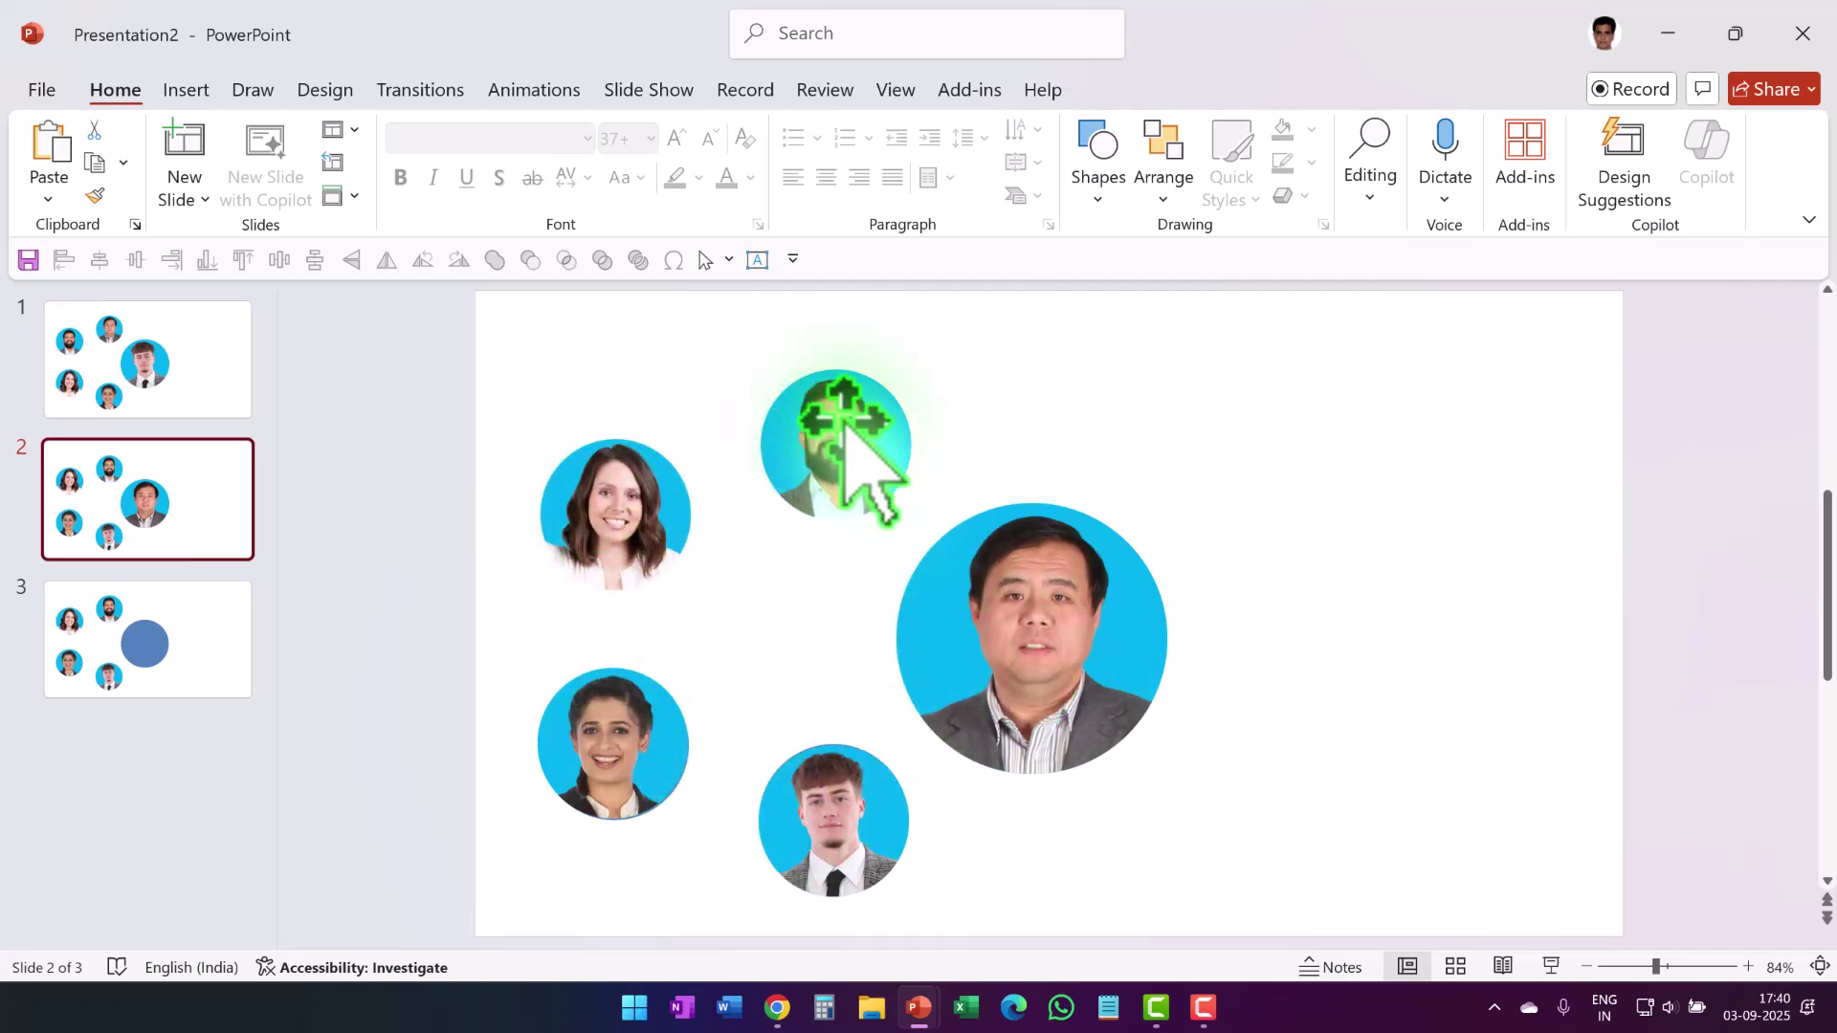
scroll(959, 730, "down", 2)
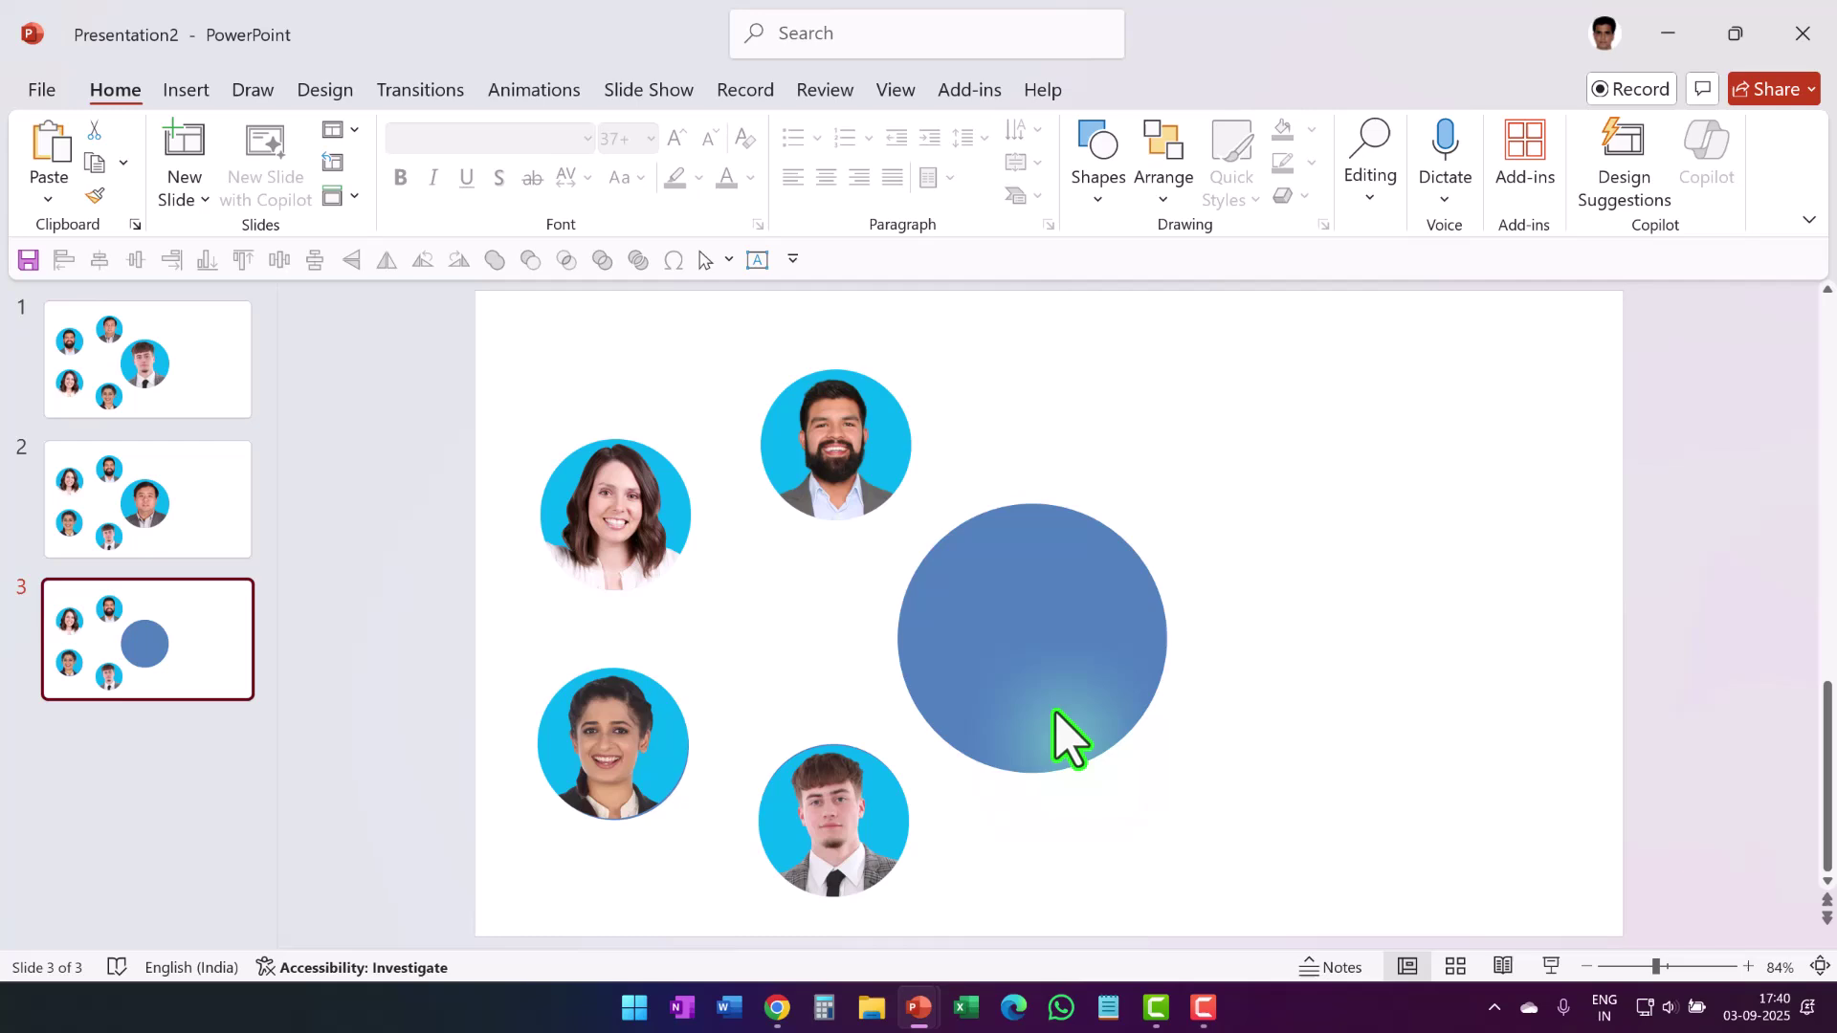
Step: Paste the bearded man's large photo from the source deck over the centre circle
mouse_move(933, 1004)
left_click(935, 948)
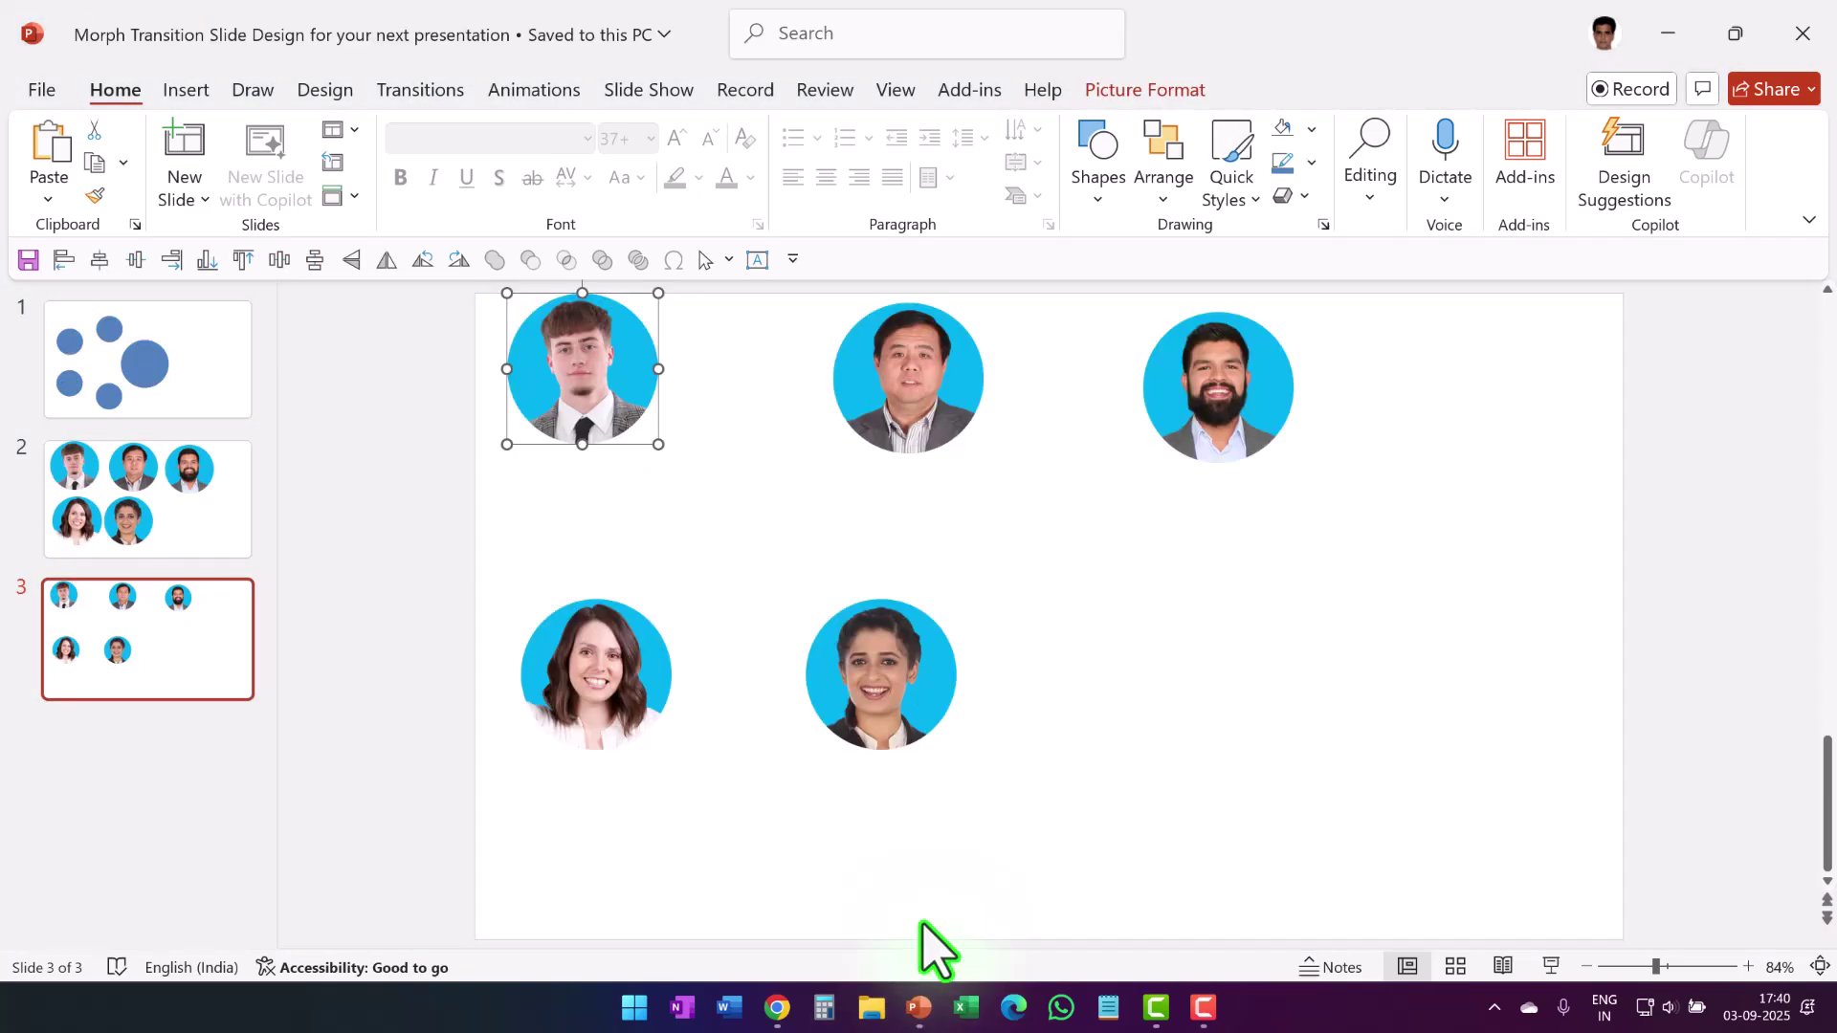
left_click(158, 454)
left_click(1205, 448)
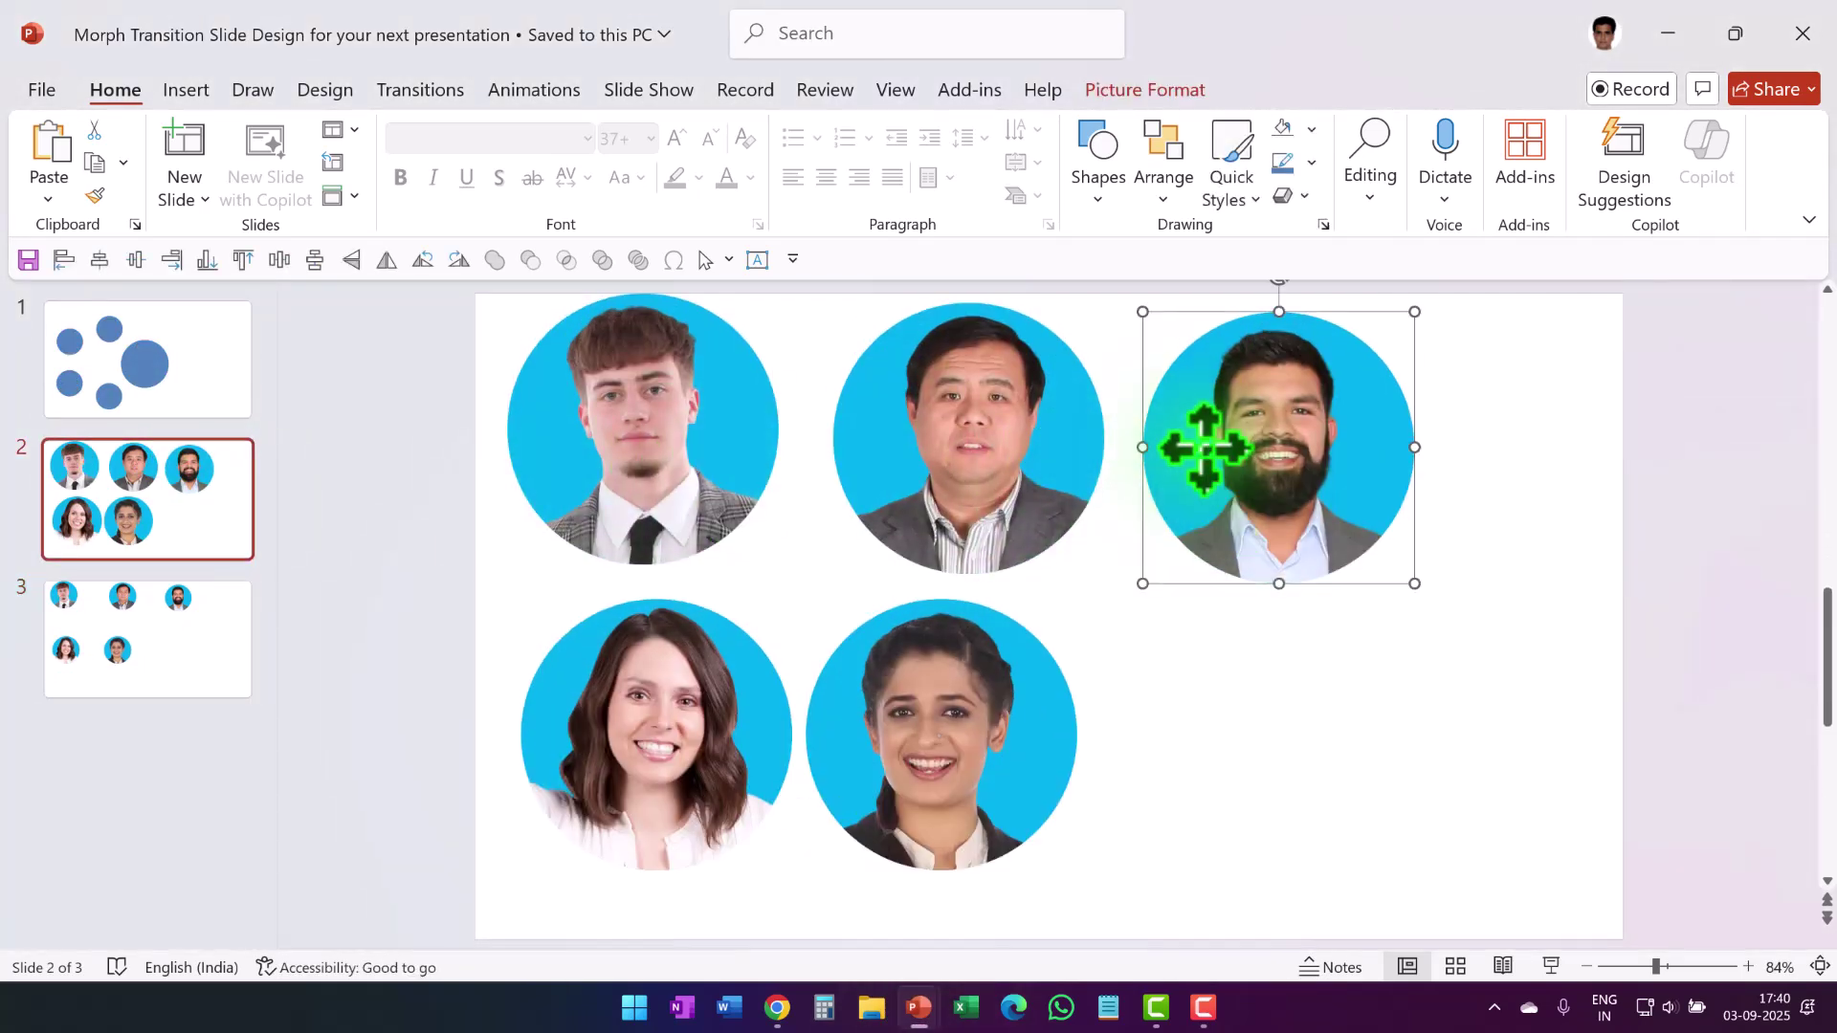
scroll(873, 842, "down", 1)
mouse_move(918, 1008)
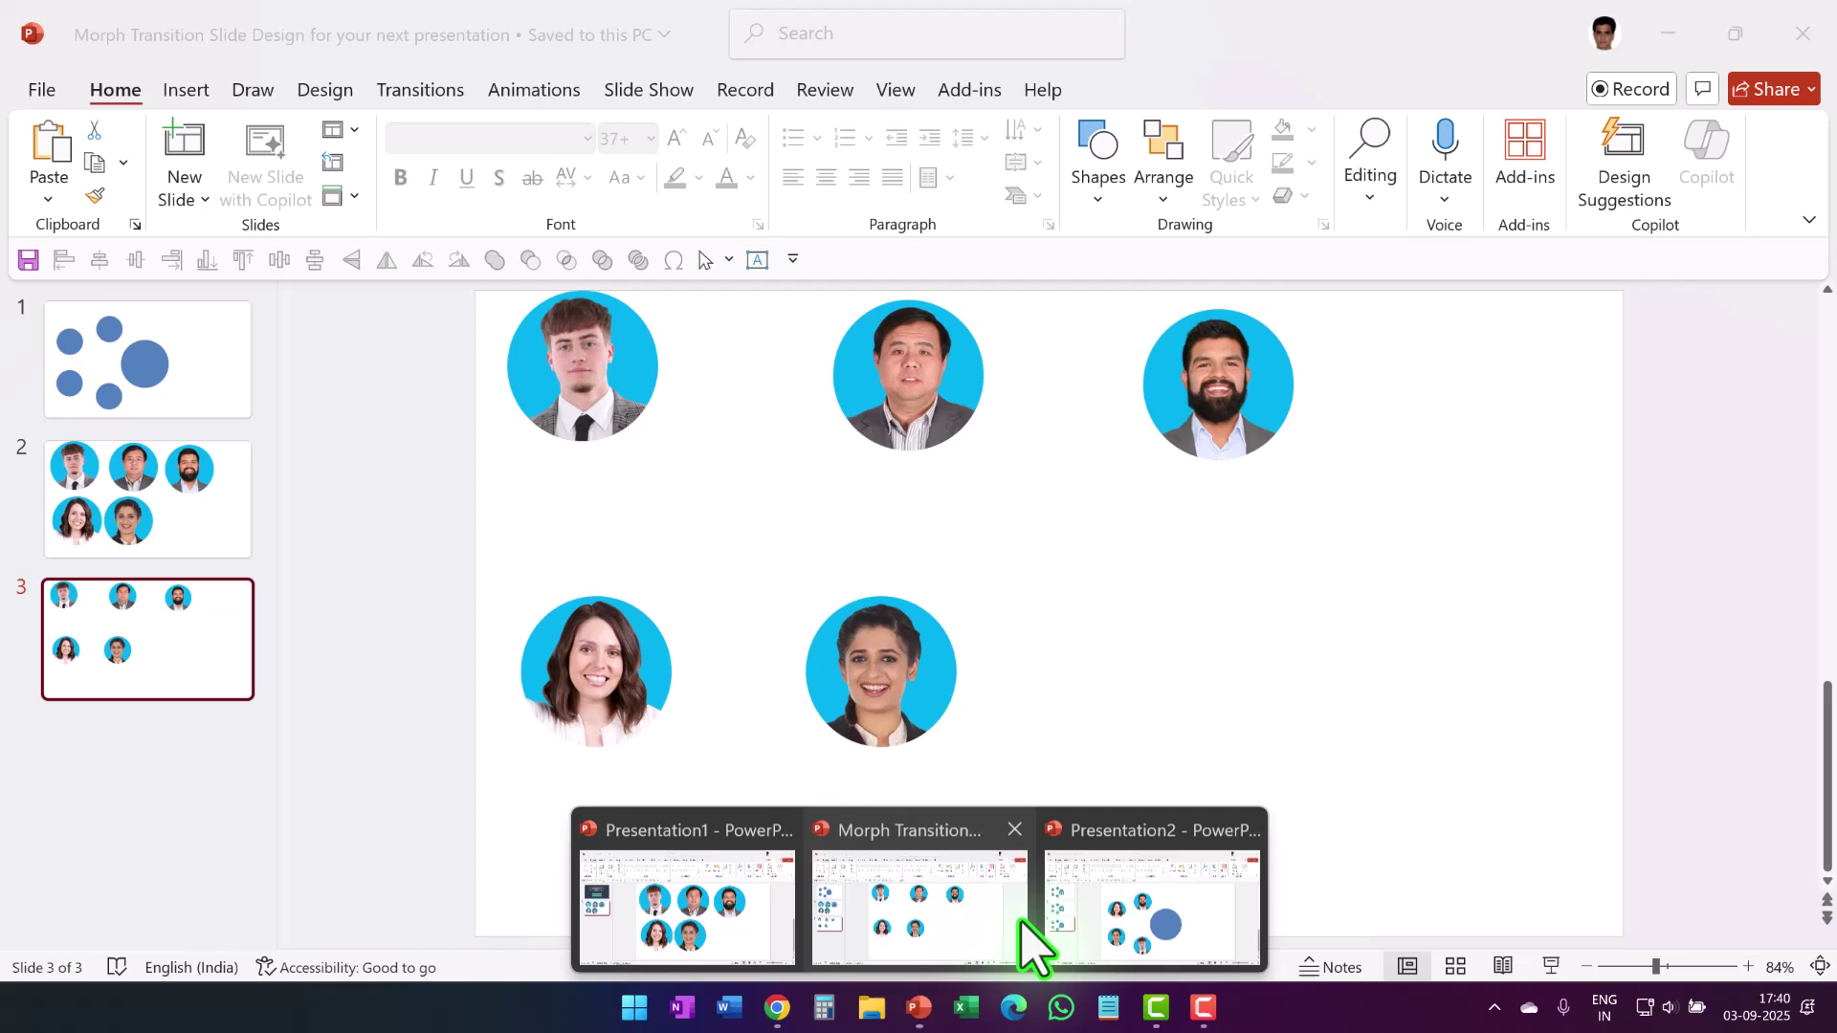
left_click(1168, 957)
key("ctrl+v")
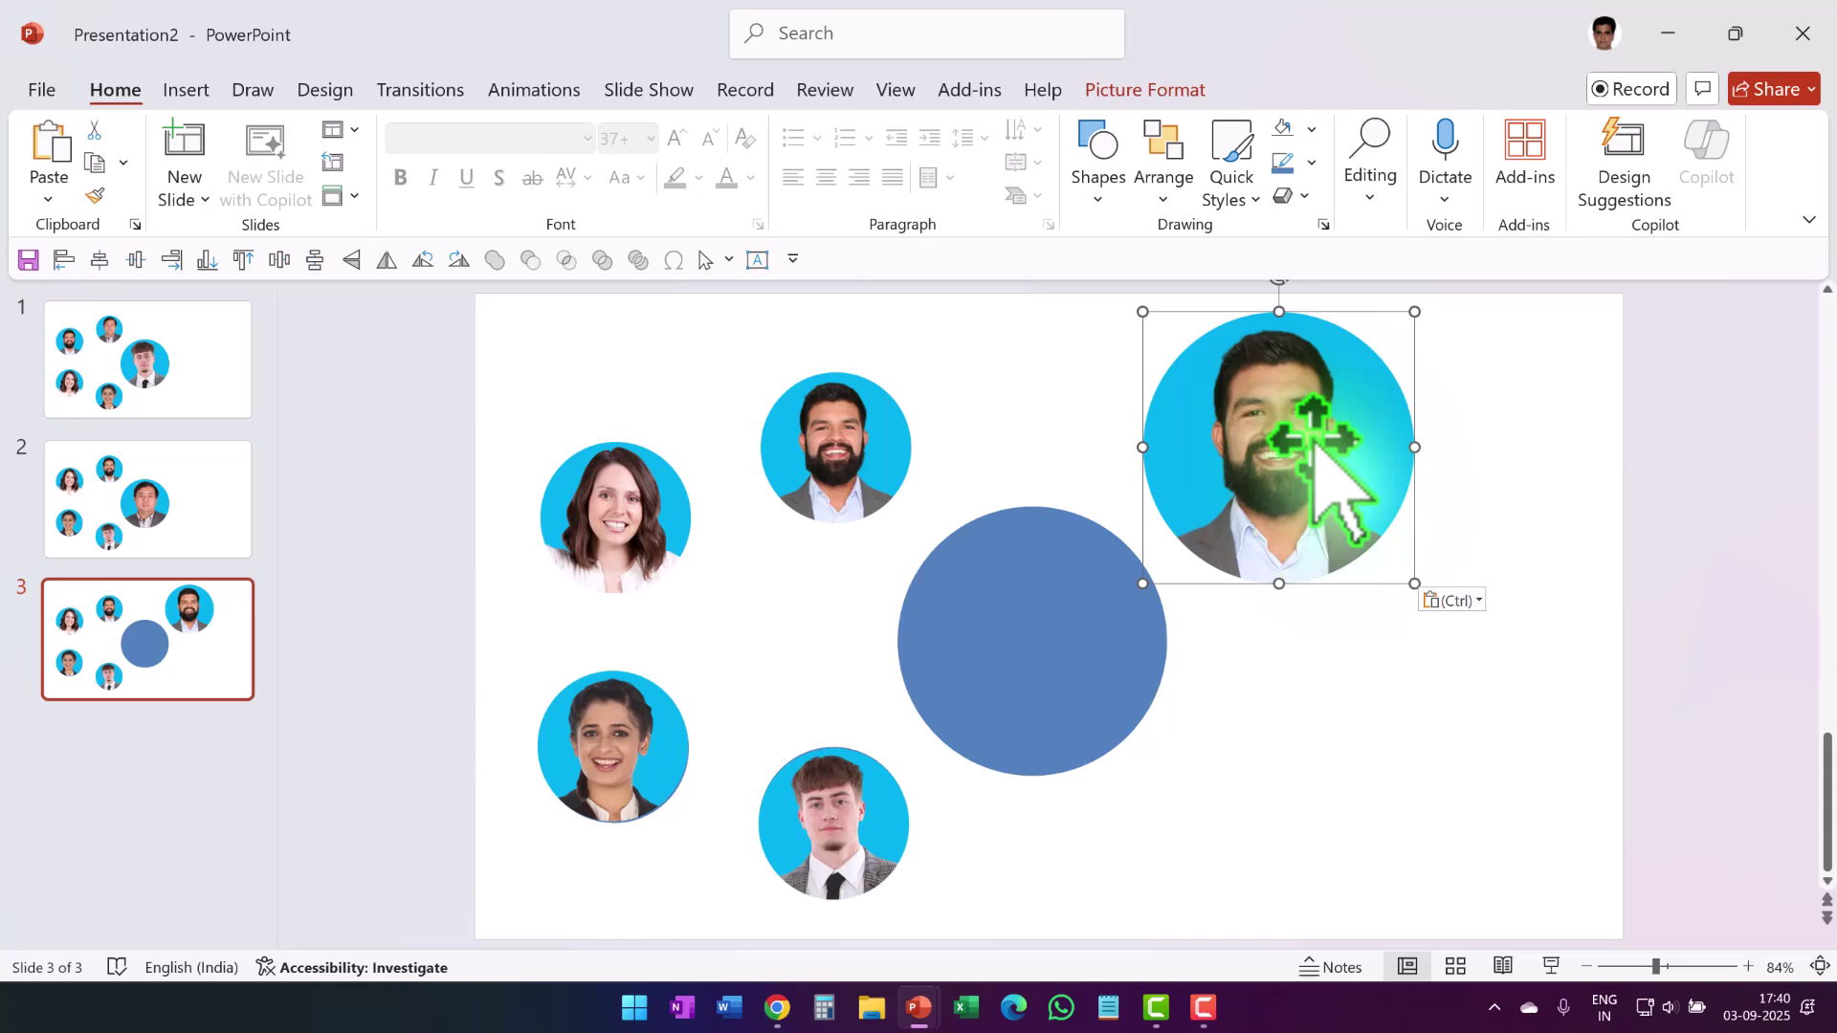
left_click_drag(1311, 438, 1064, 634)
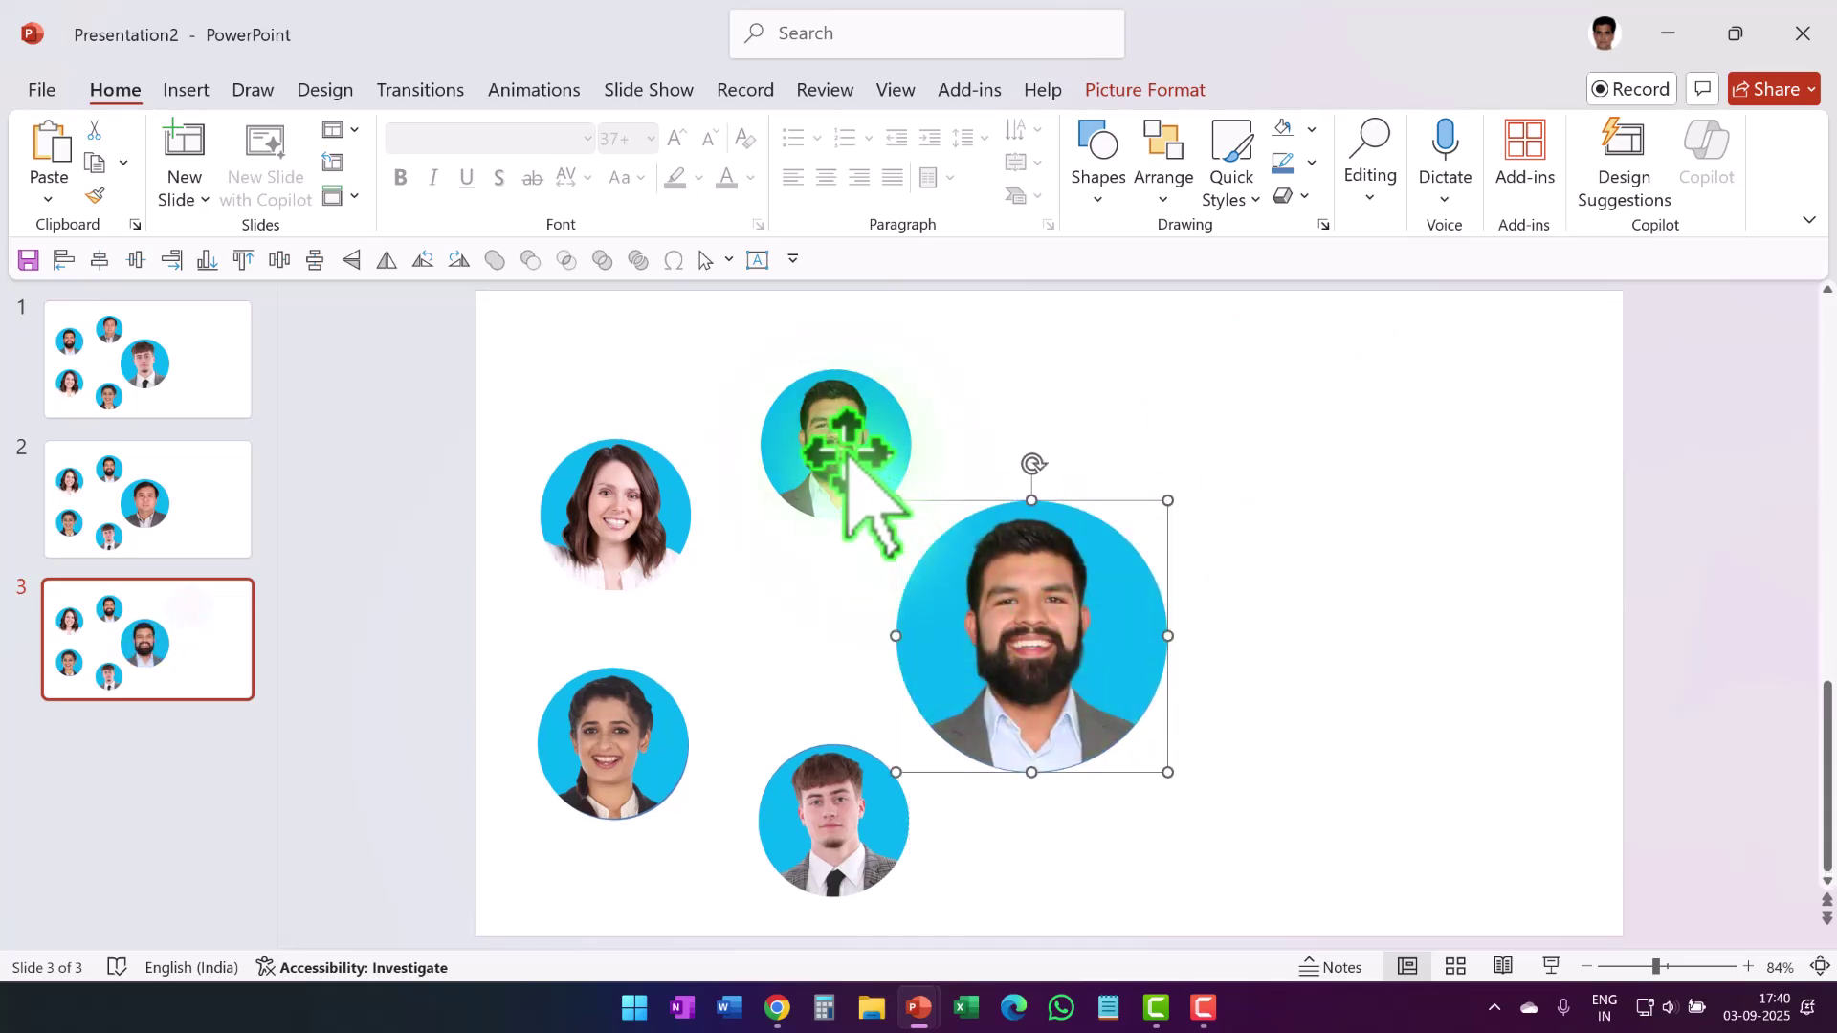
Step: Delete the small bearded photo and shift the two women and young man one place round
left_click(849, 454)
key("Delete")
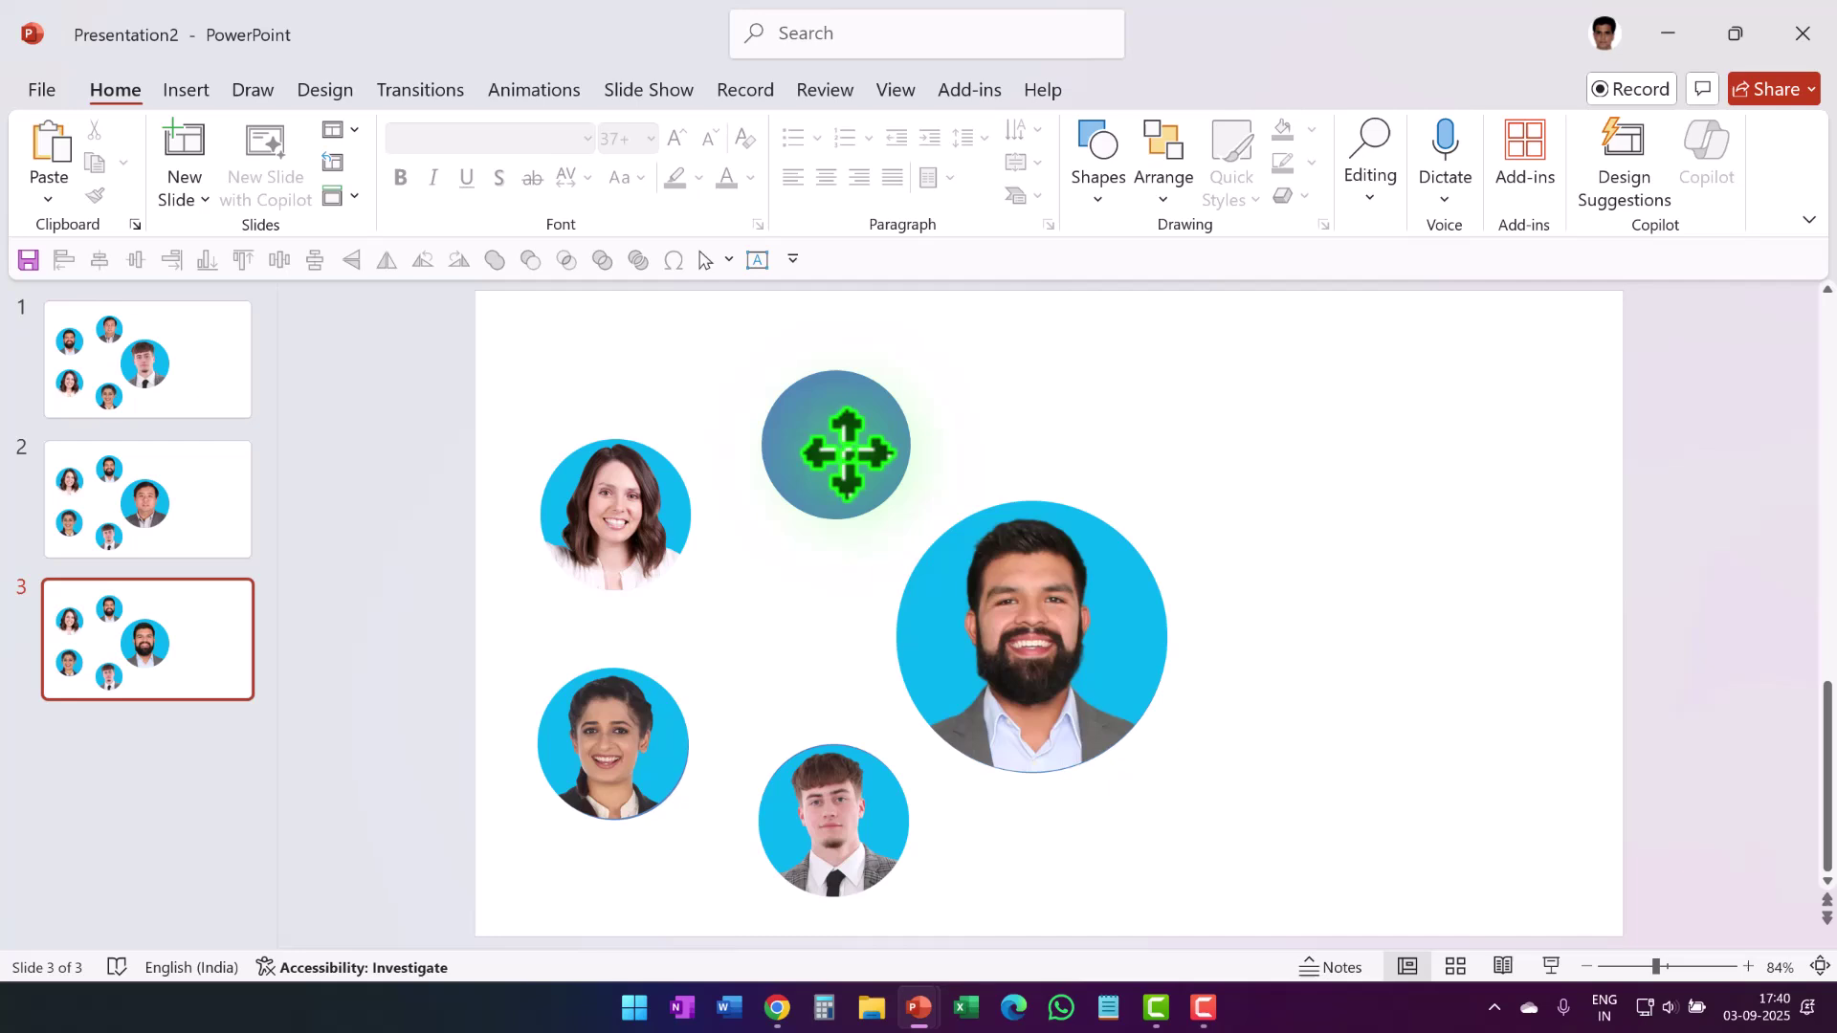
left_click_drag(608, 512, 809, 441)
left_click_drag(616, 746, 616, 517)
left_click_drag(777, 828, 564, 761)
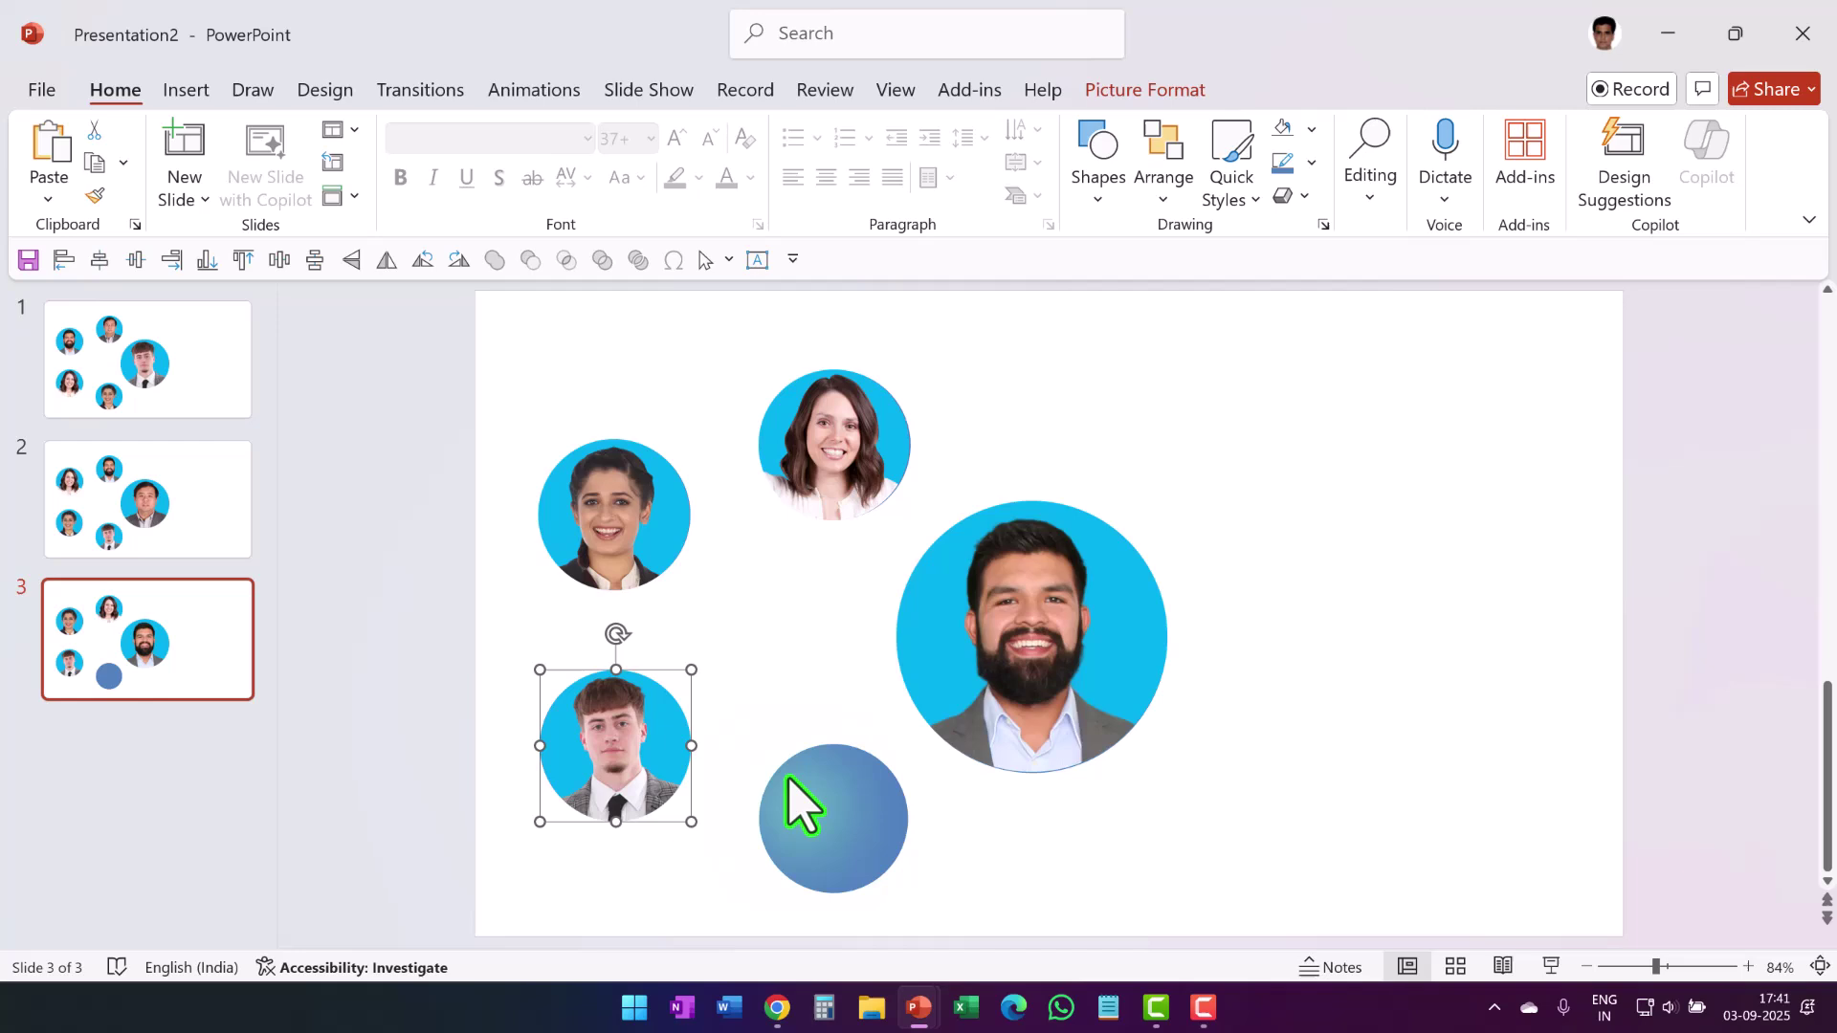
Step: Paste the older man's photo from the source deck onto the bottom-centre circle
mouse_move(919, 1007)
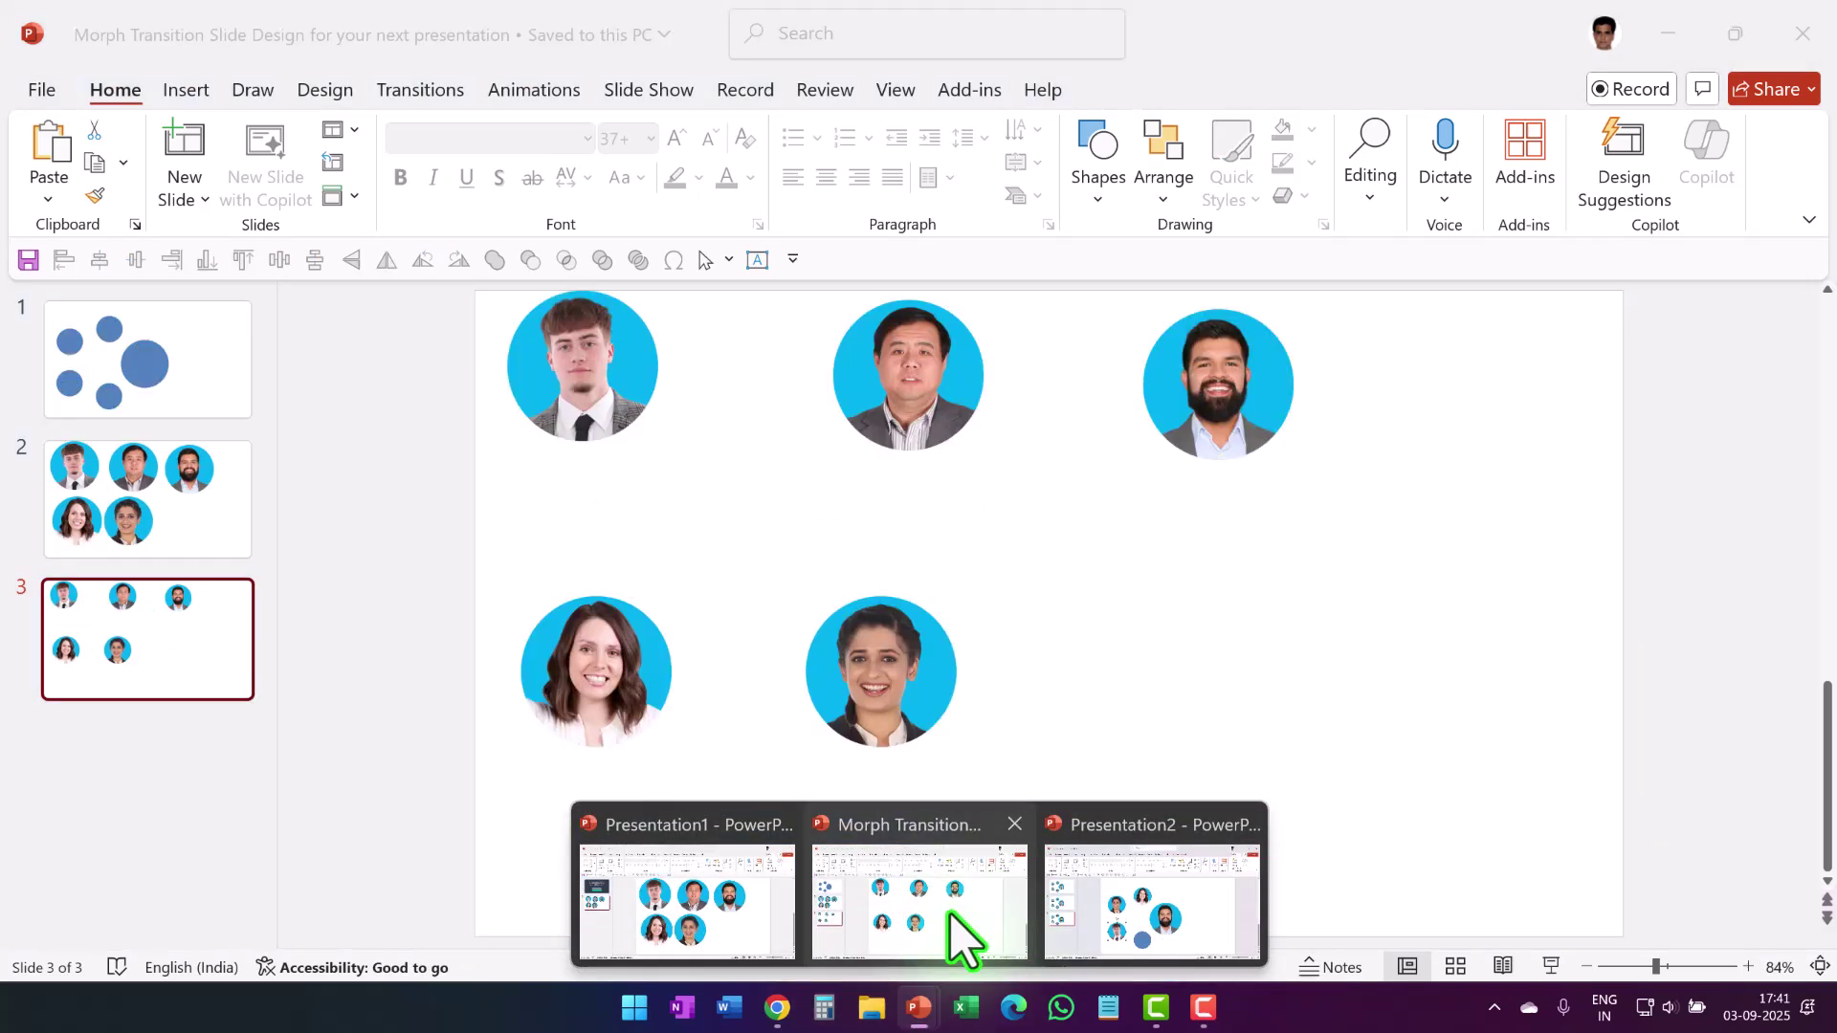
left_click(962, 938)
left_click(944, 435)
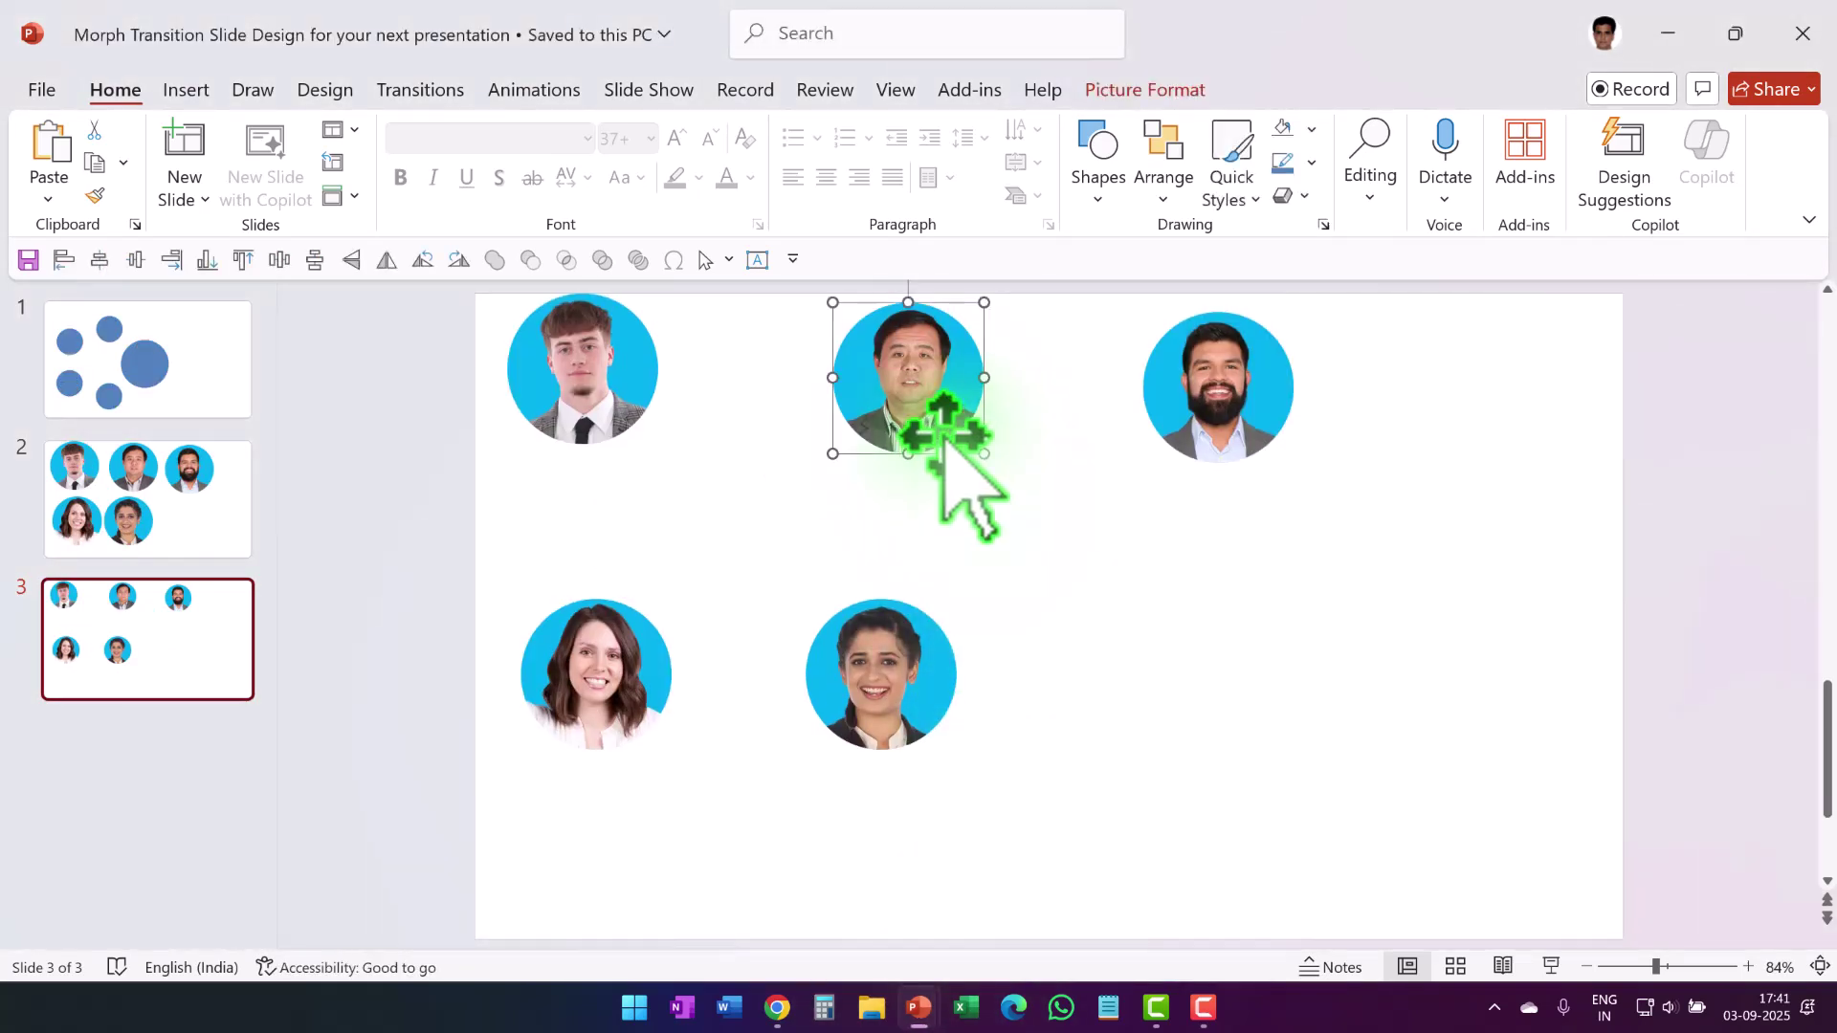
mouse_move(923, 1005)
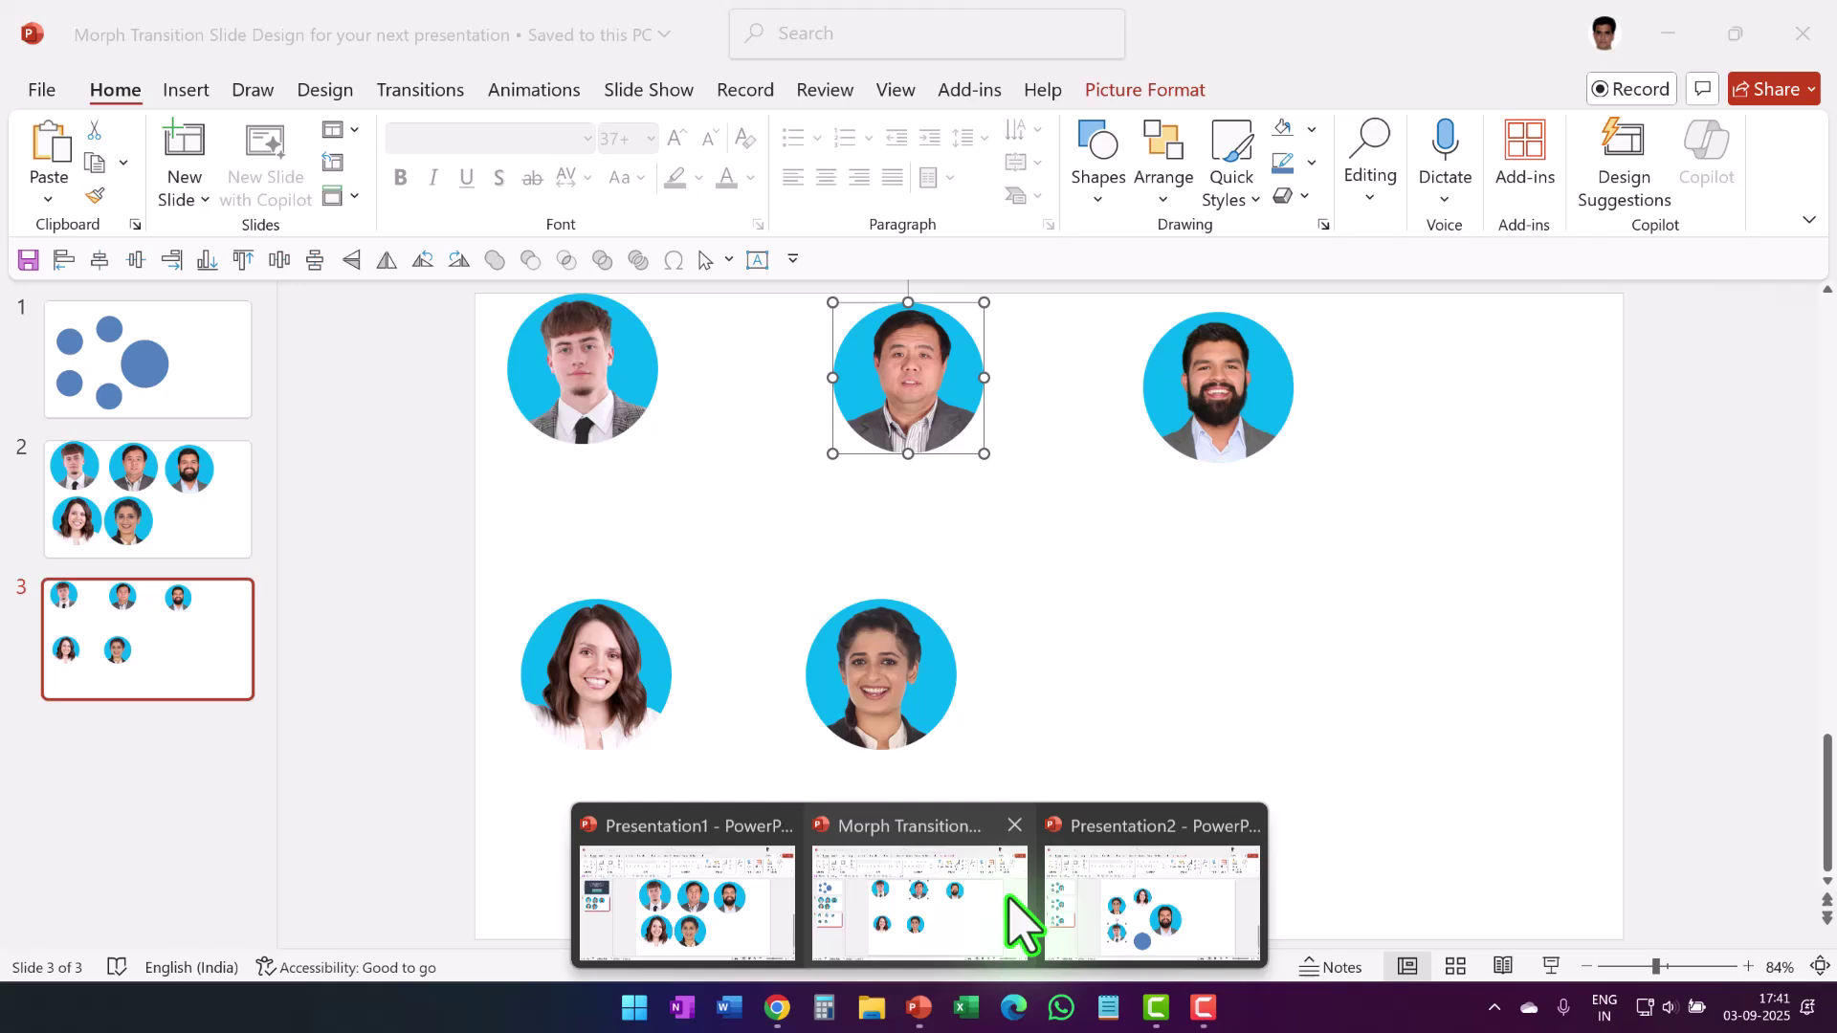
left_click(1081, 933)
key("ctrl+v")
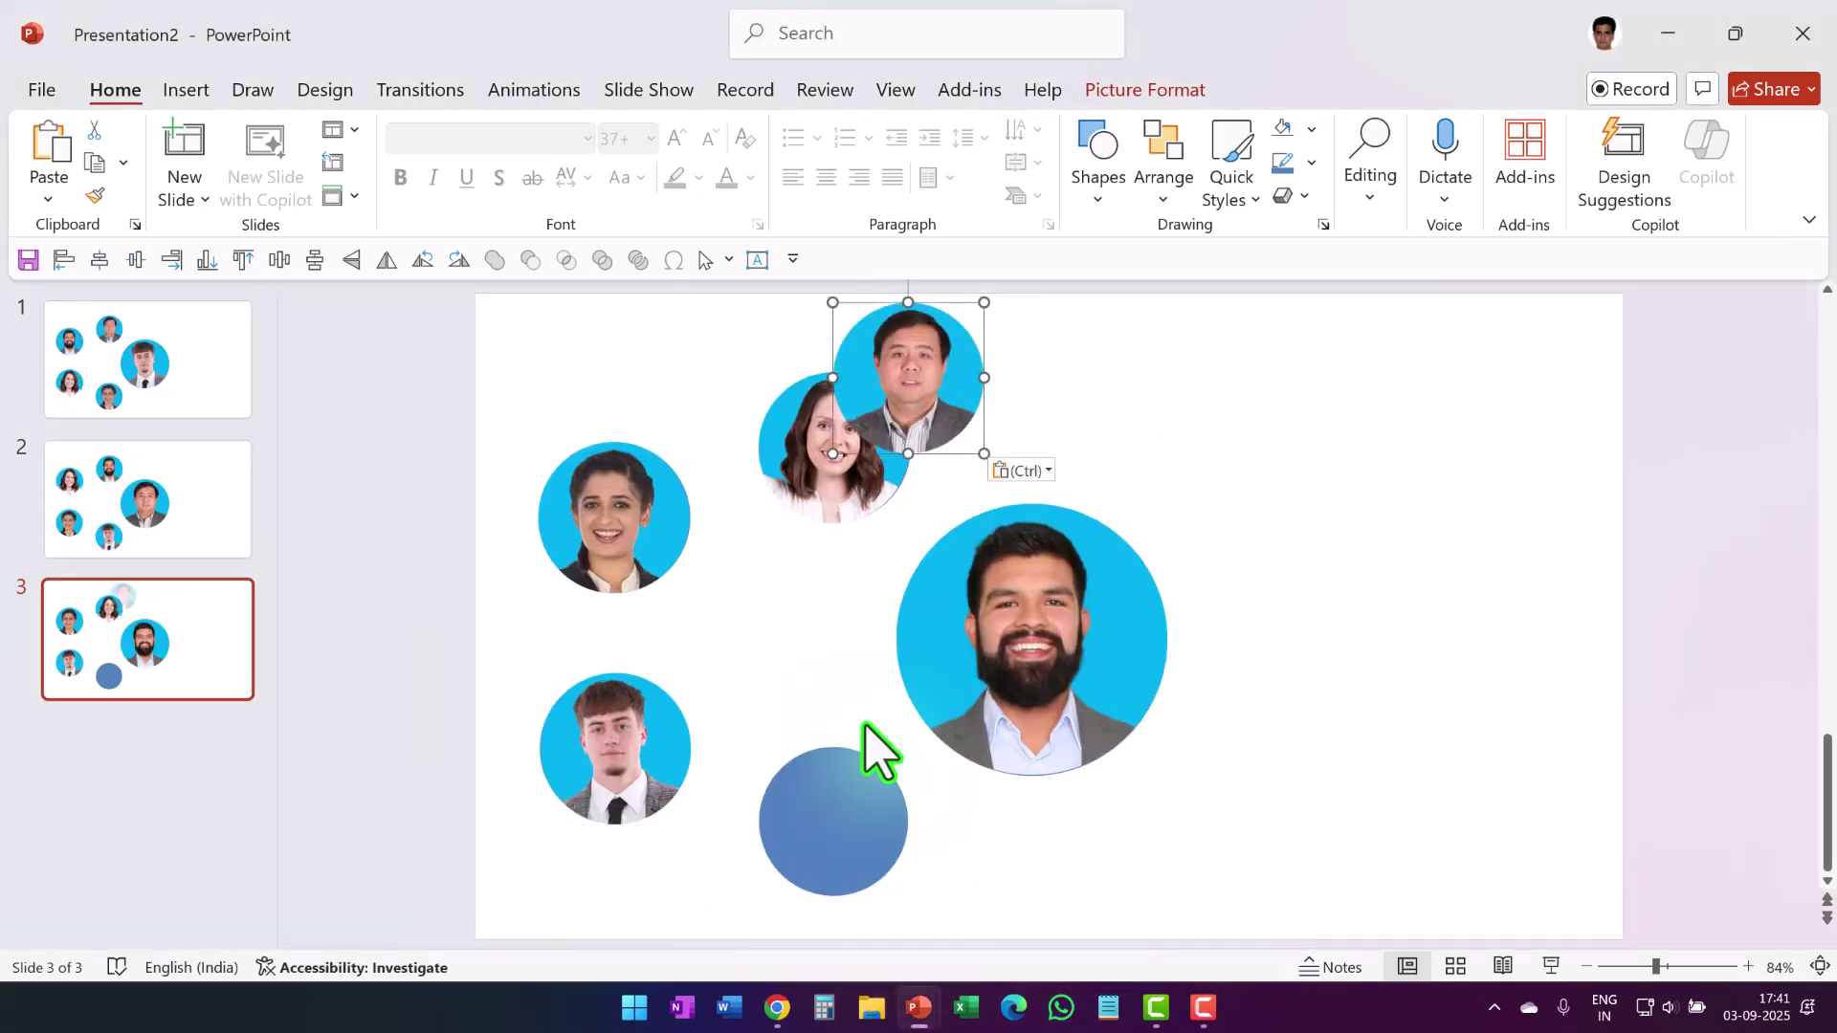
left_click_drag(907, 398, 831, 850)
Step: Apply the Morph transition to slides 1–3 and preview the rotating photos in a slide show
left_click(493, 676)
left_click(184, 387)
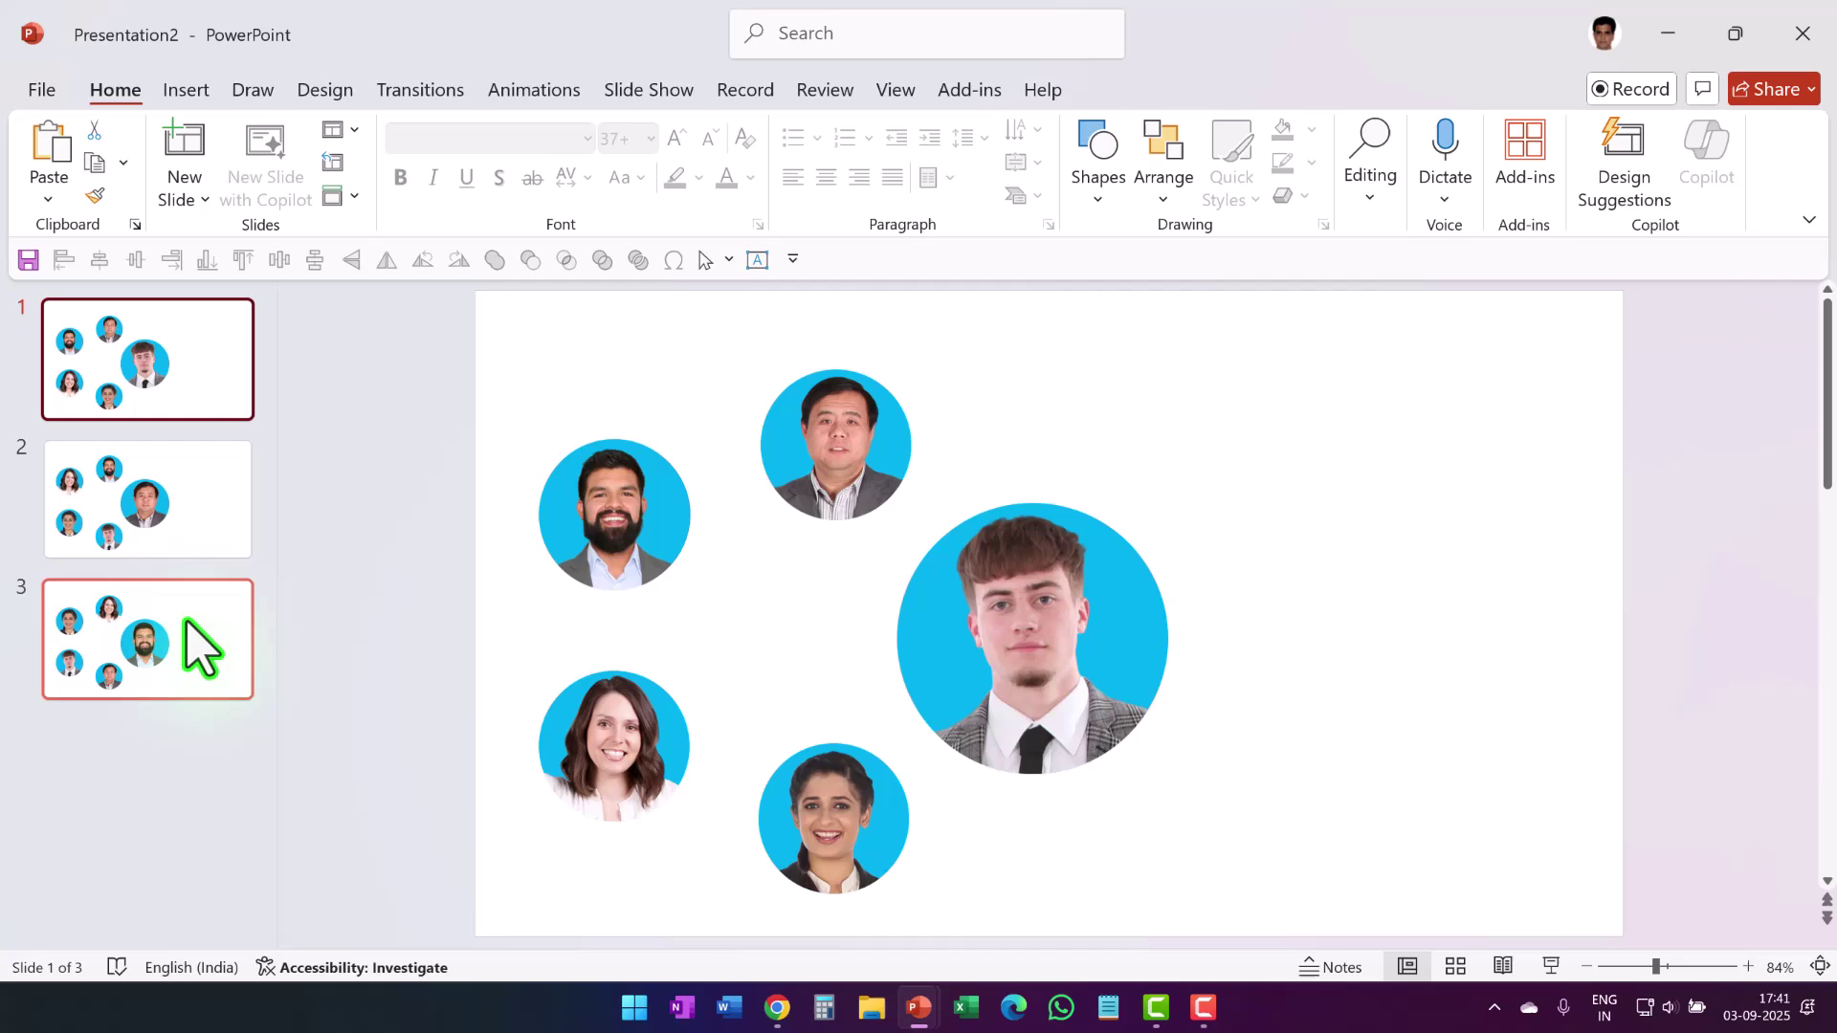
left_click(413, 91)
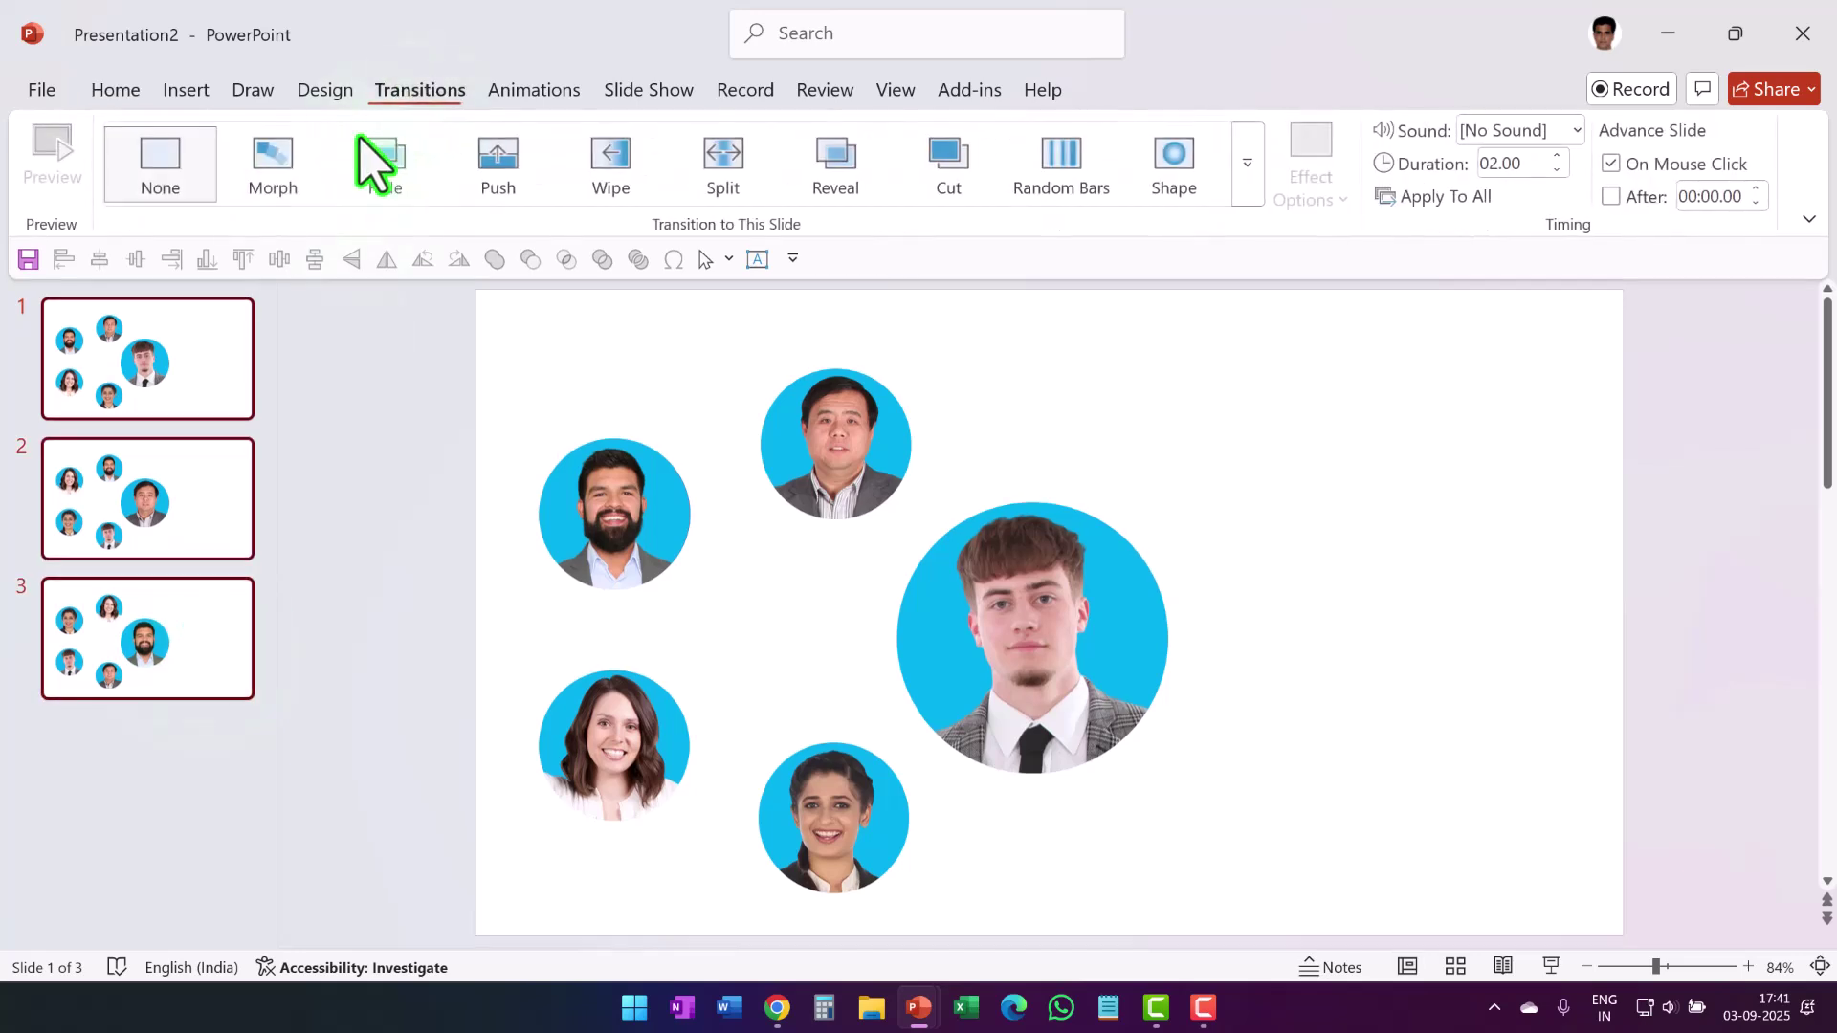
left_click(275, 172)
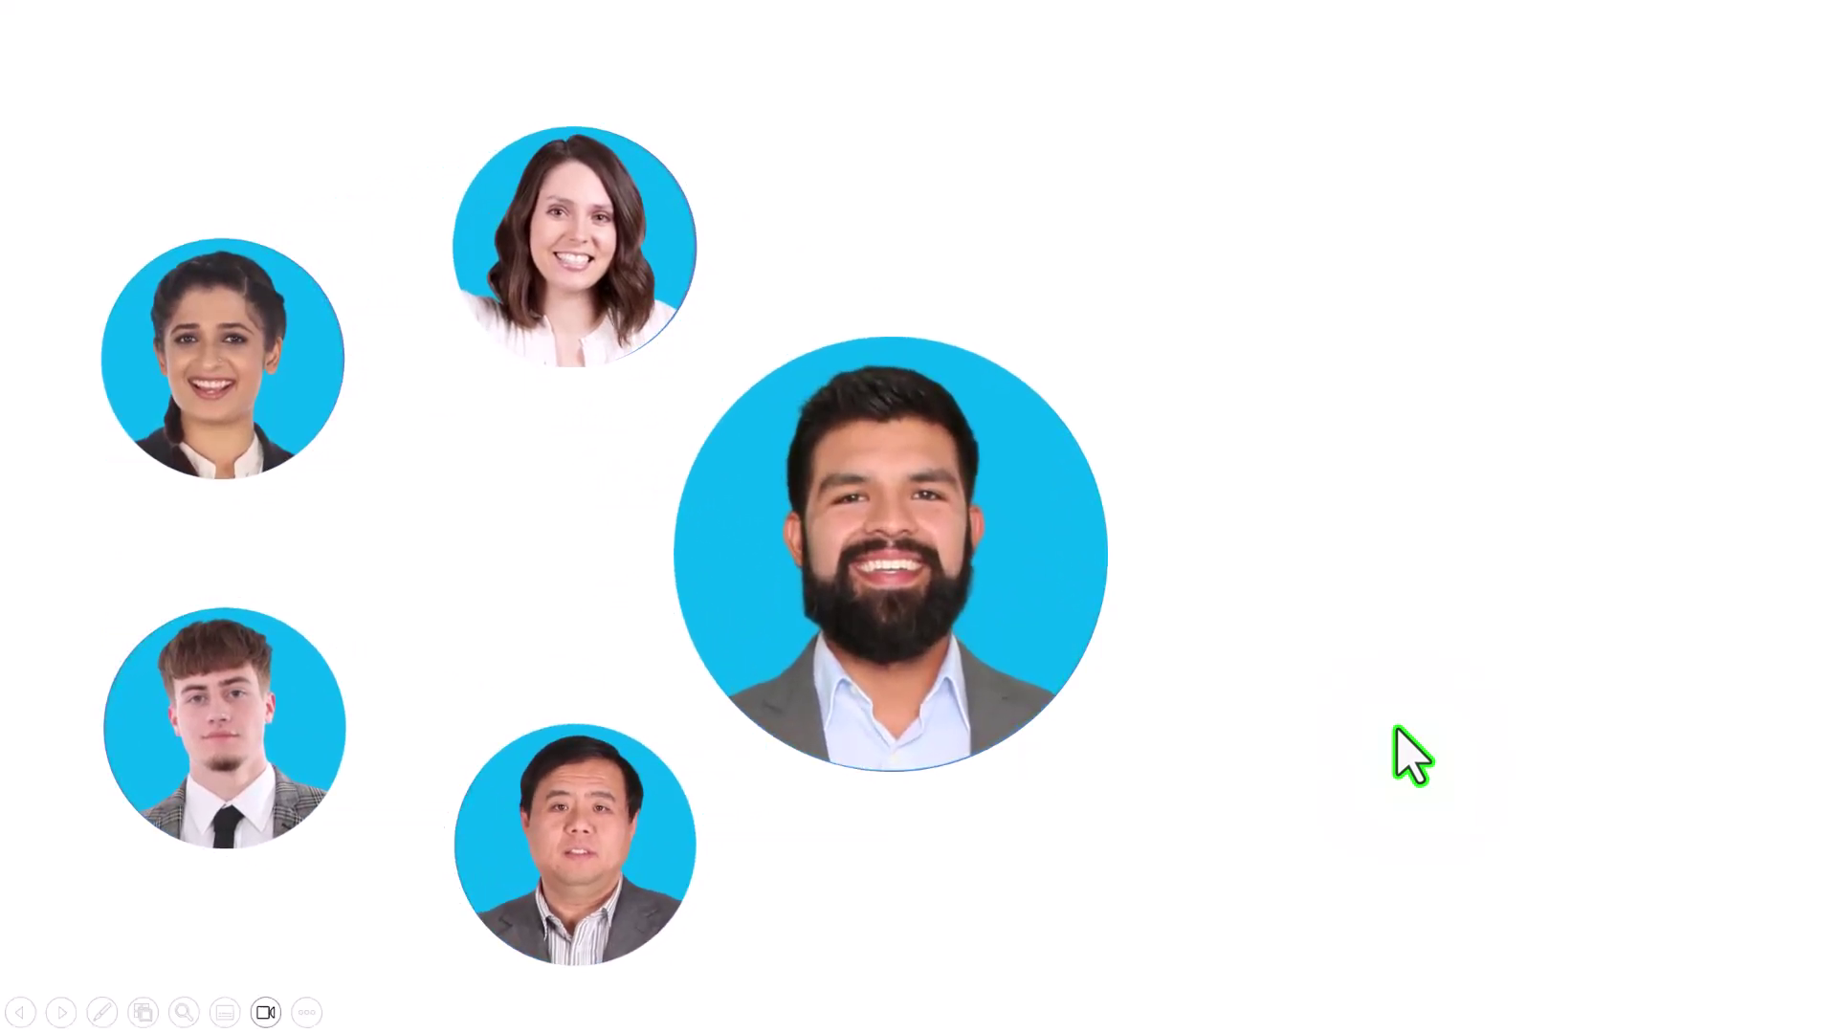
key("Escape")
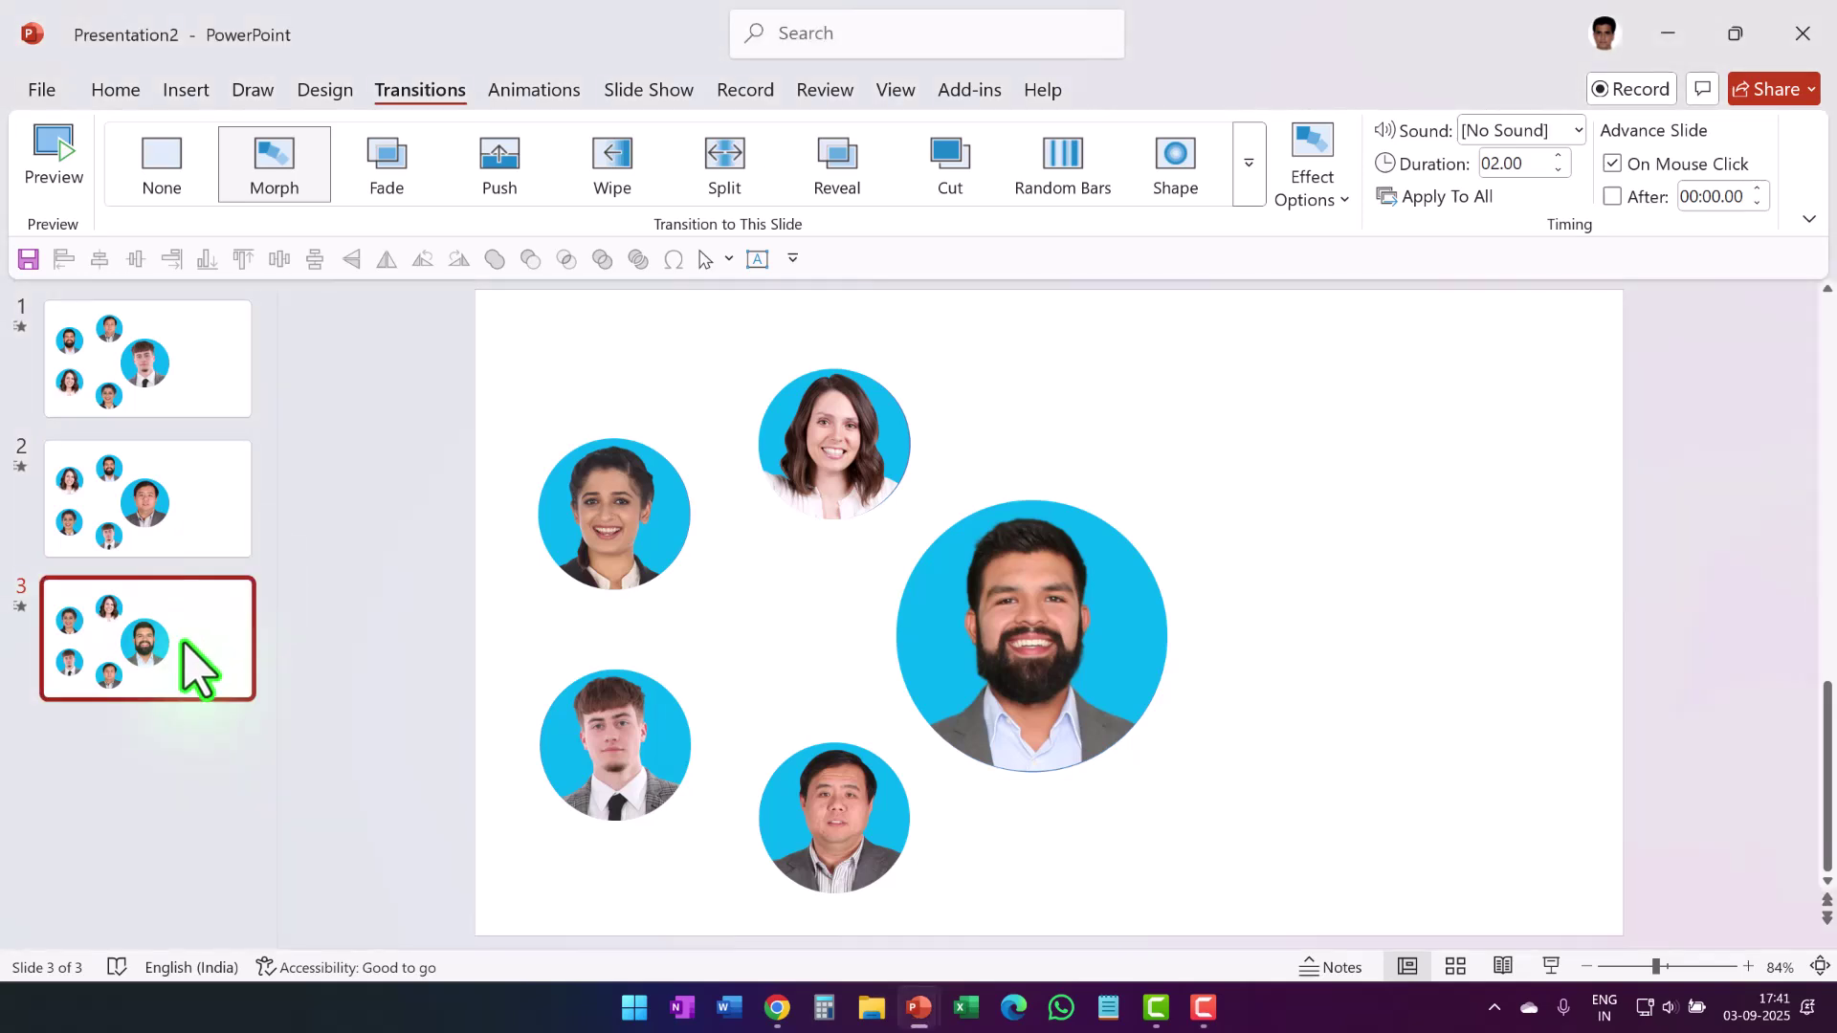
Step: Duplicate slide 3 as slide 4 and paste the wavy-haired woman's photo into the centre circle
right_click(191, 643)
left_click(319, 302)
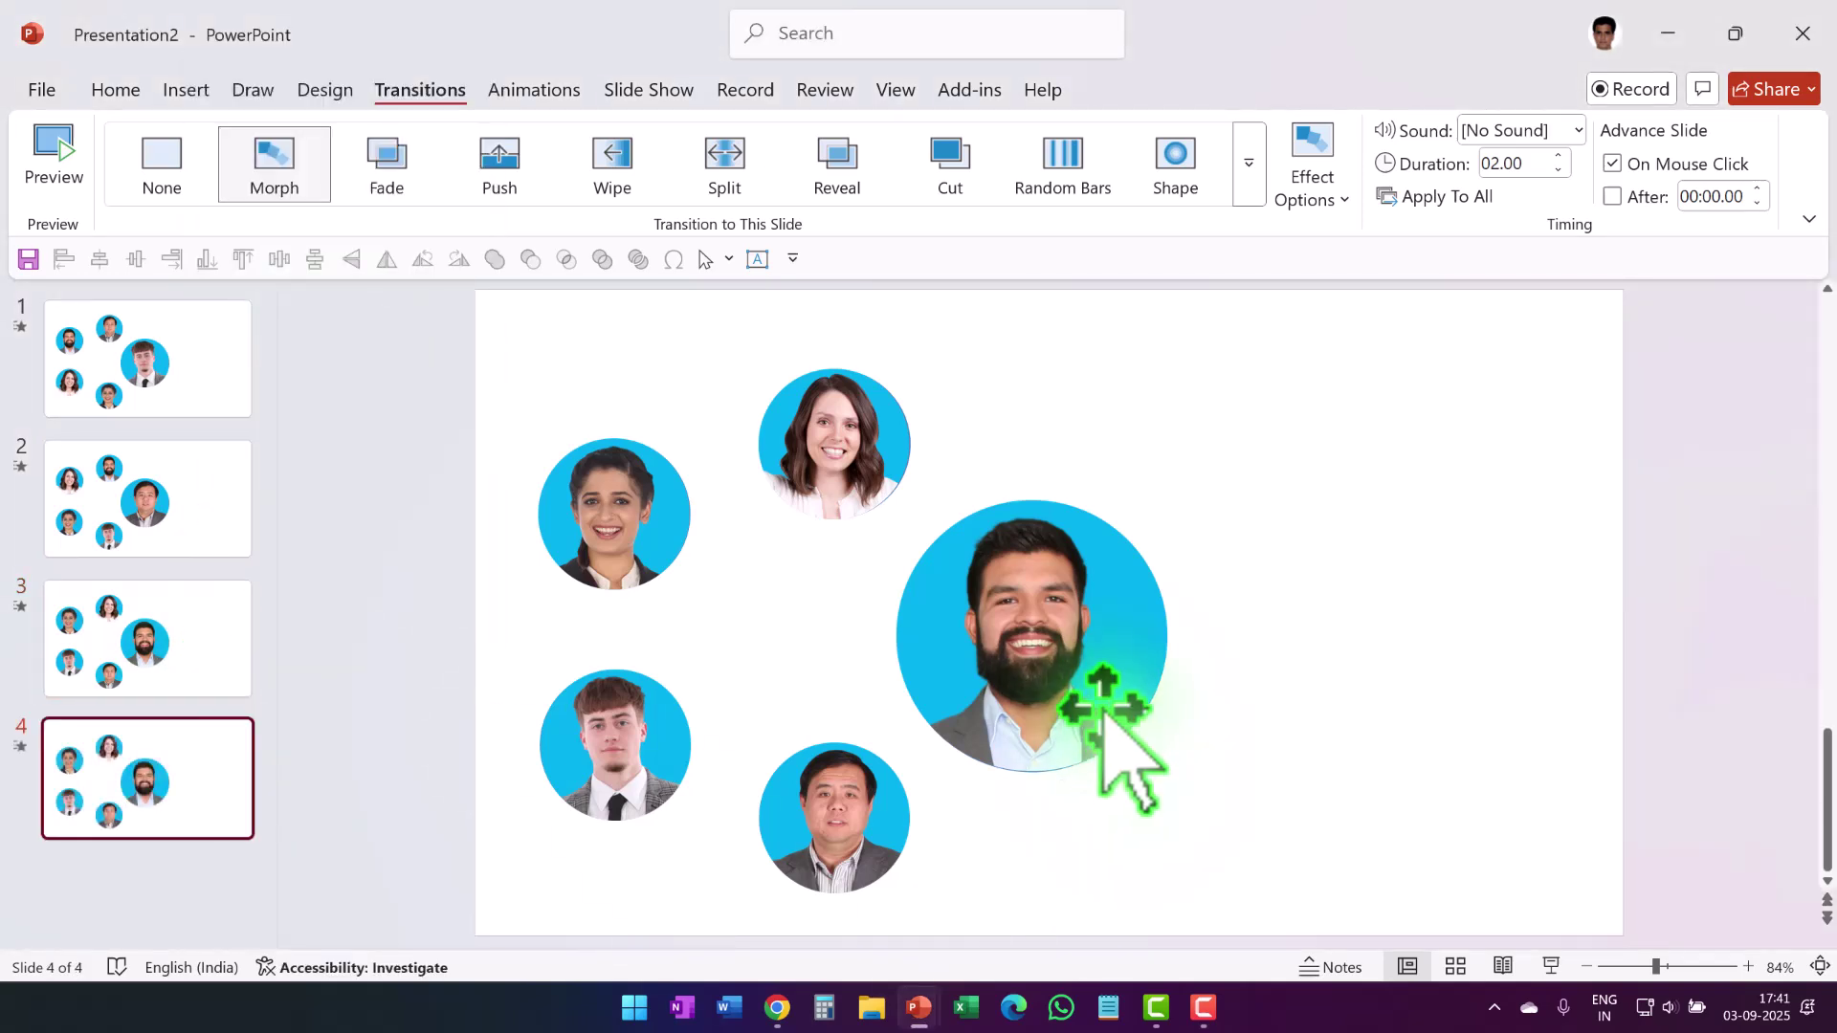
left_click(1081, 703)
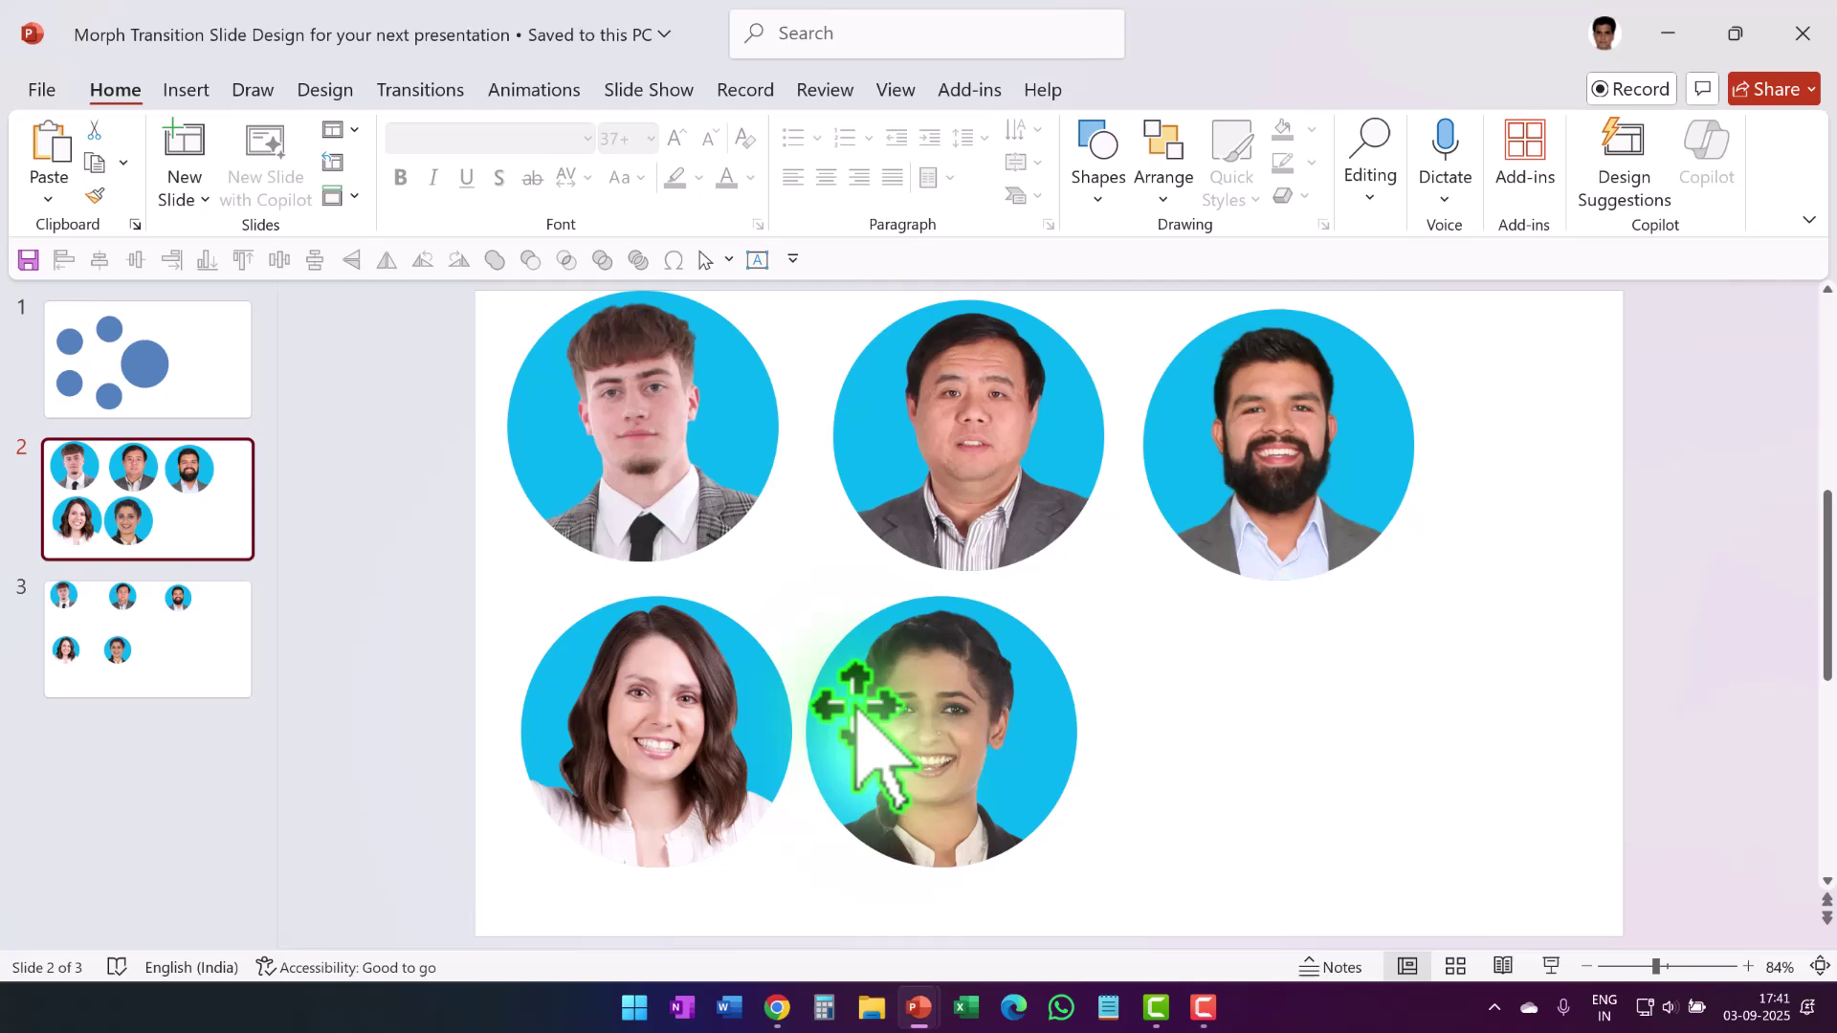
left_click(701, 738)
right_click(703, 741)
left_click(825, 215)
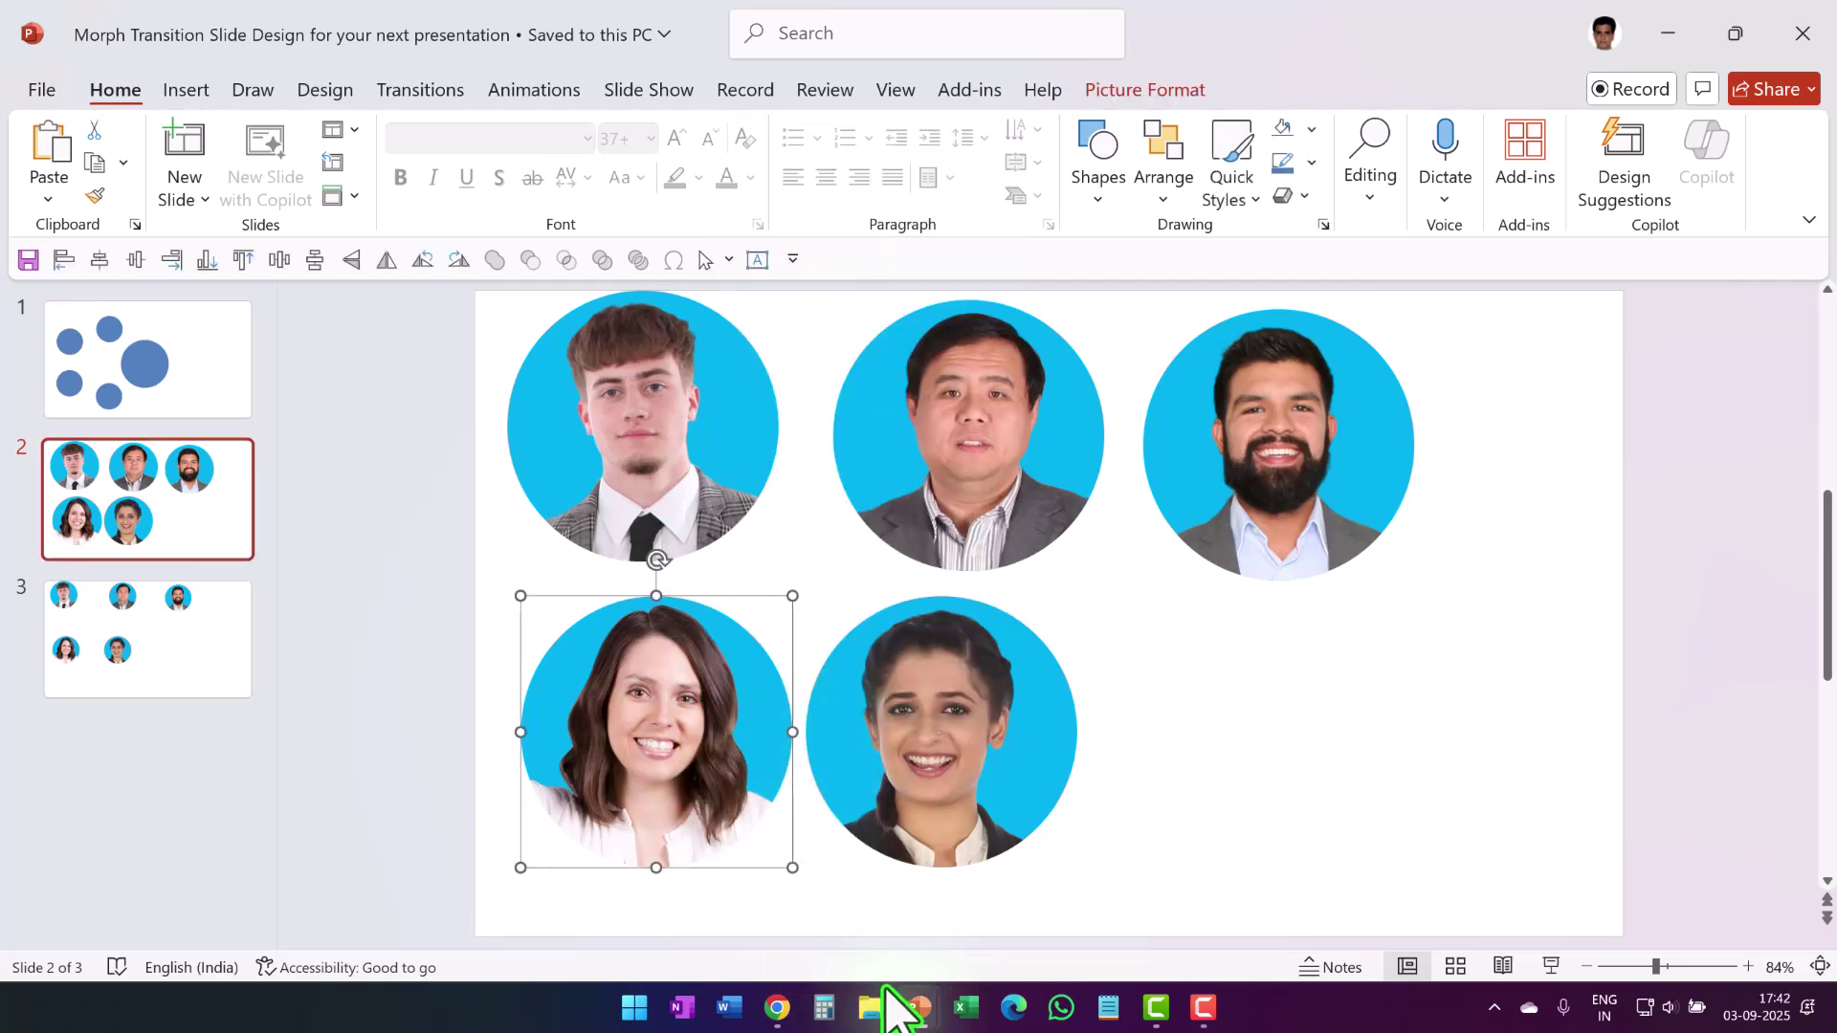
left_click(914, 1007)
key("ctrl+v")
left_click_drag(656, 648, 1021, 575)
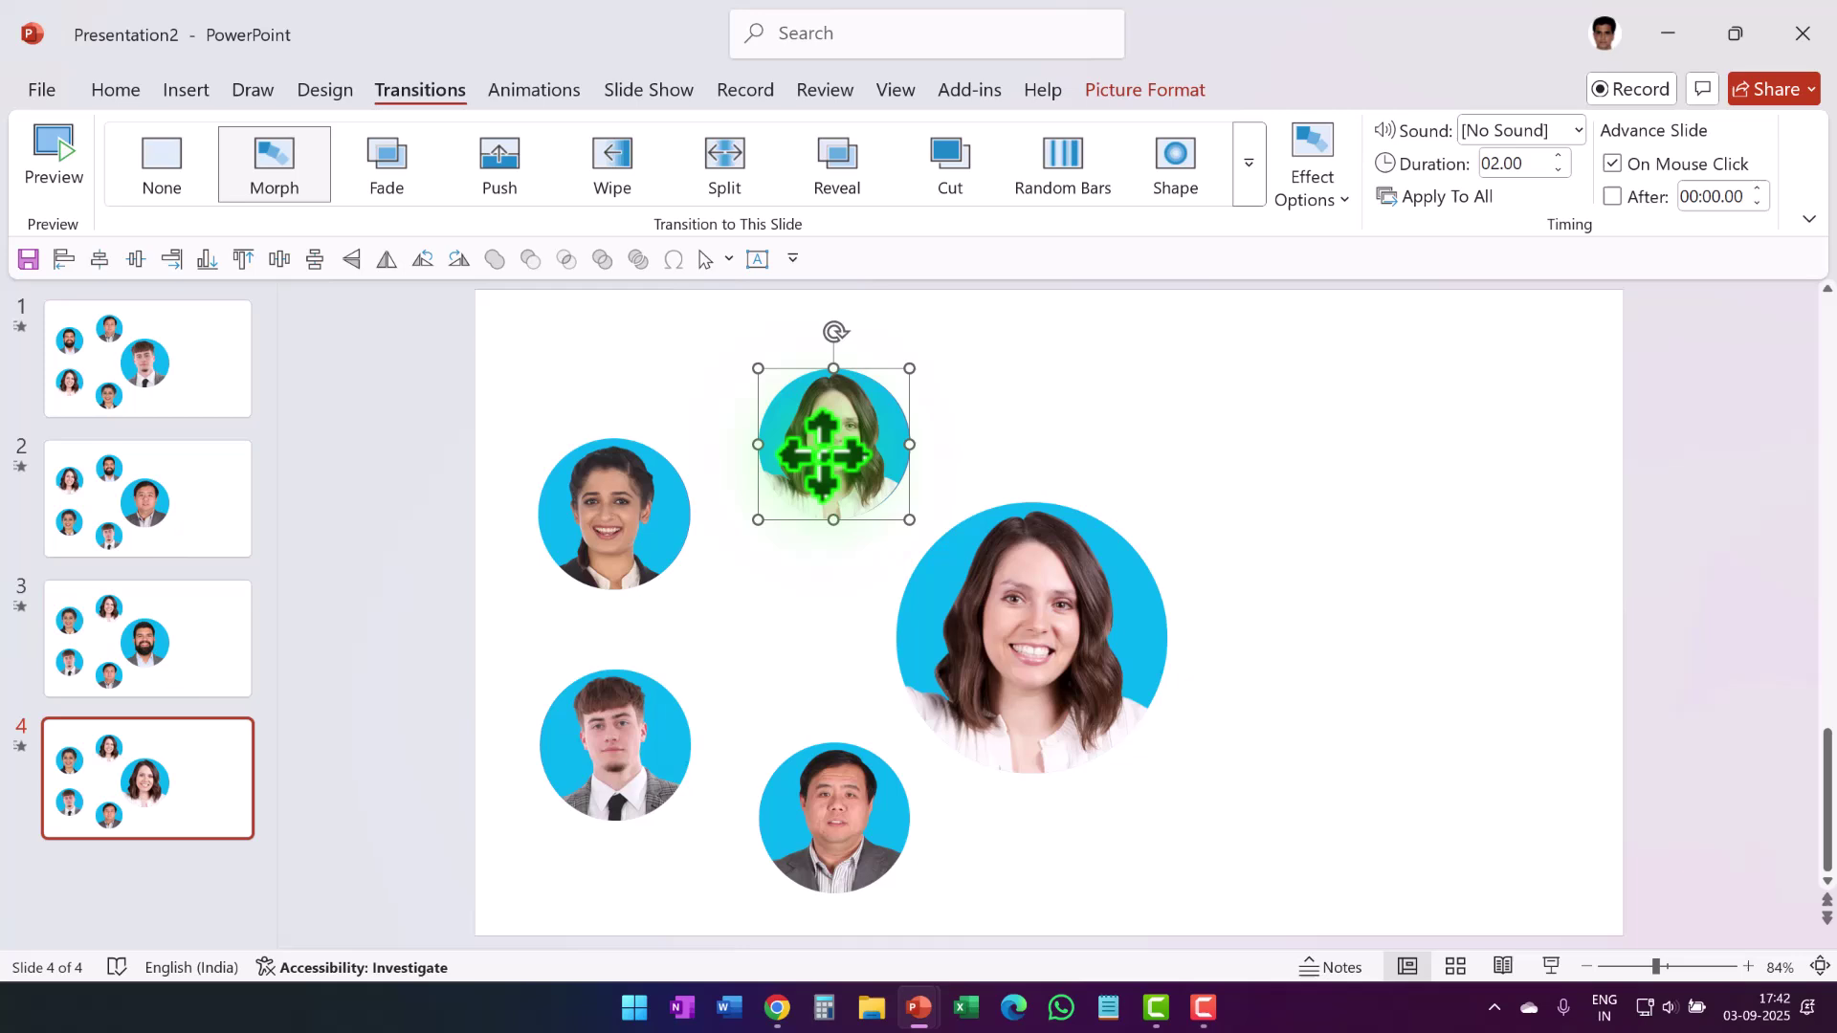
key("Delete")
Step: Shift the second woman, young man and older man photos one place around the circle
left_click_drag(614, 514, 842, 447)
left_click_drag(603, 583, 602, 815)
left_click_drag(607, 727, 607, 497)
left_click_drag(782, 811, 704, 834)
Step: Select the bearded man's photo on slide 3 of the Morph Transition presentation
mouse_move(918, 1007)
left_click(990, 949)
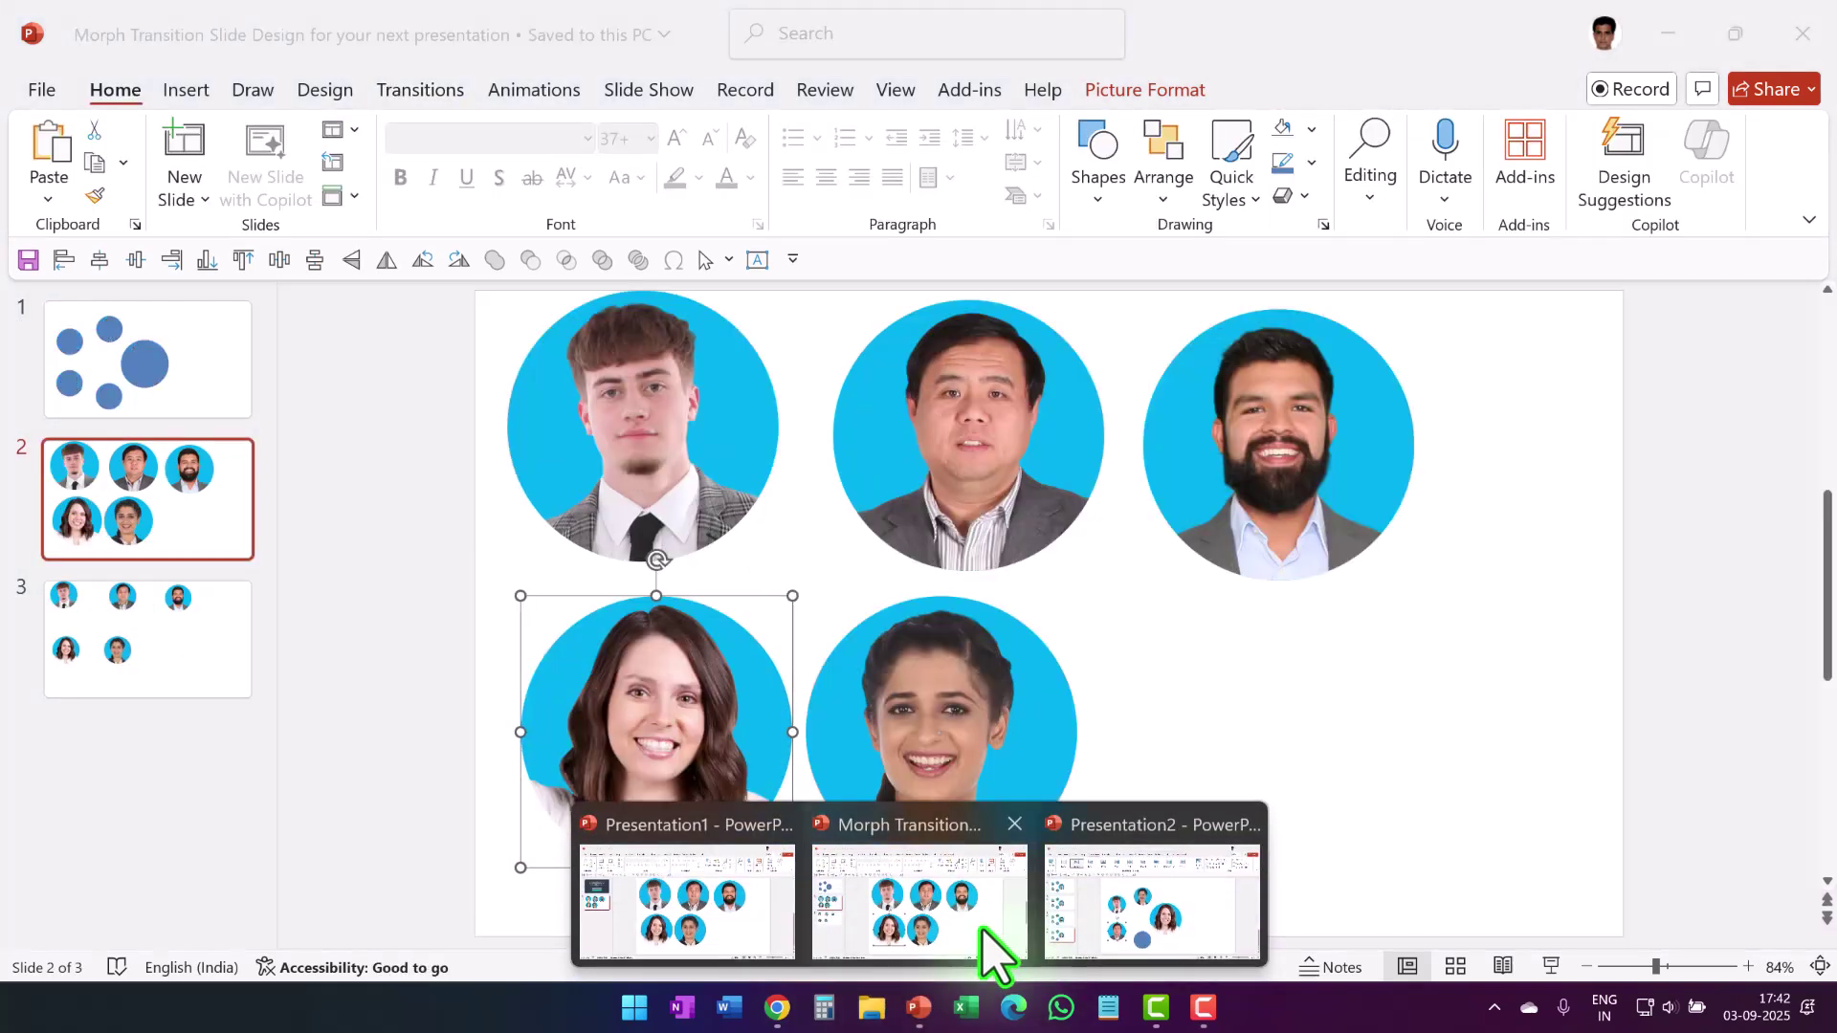
left_click(229, 594)
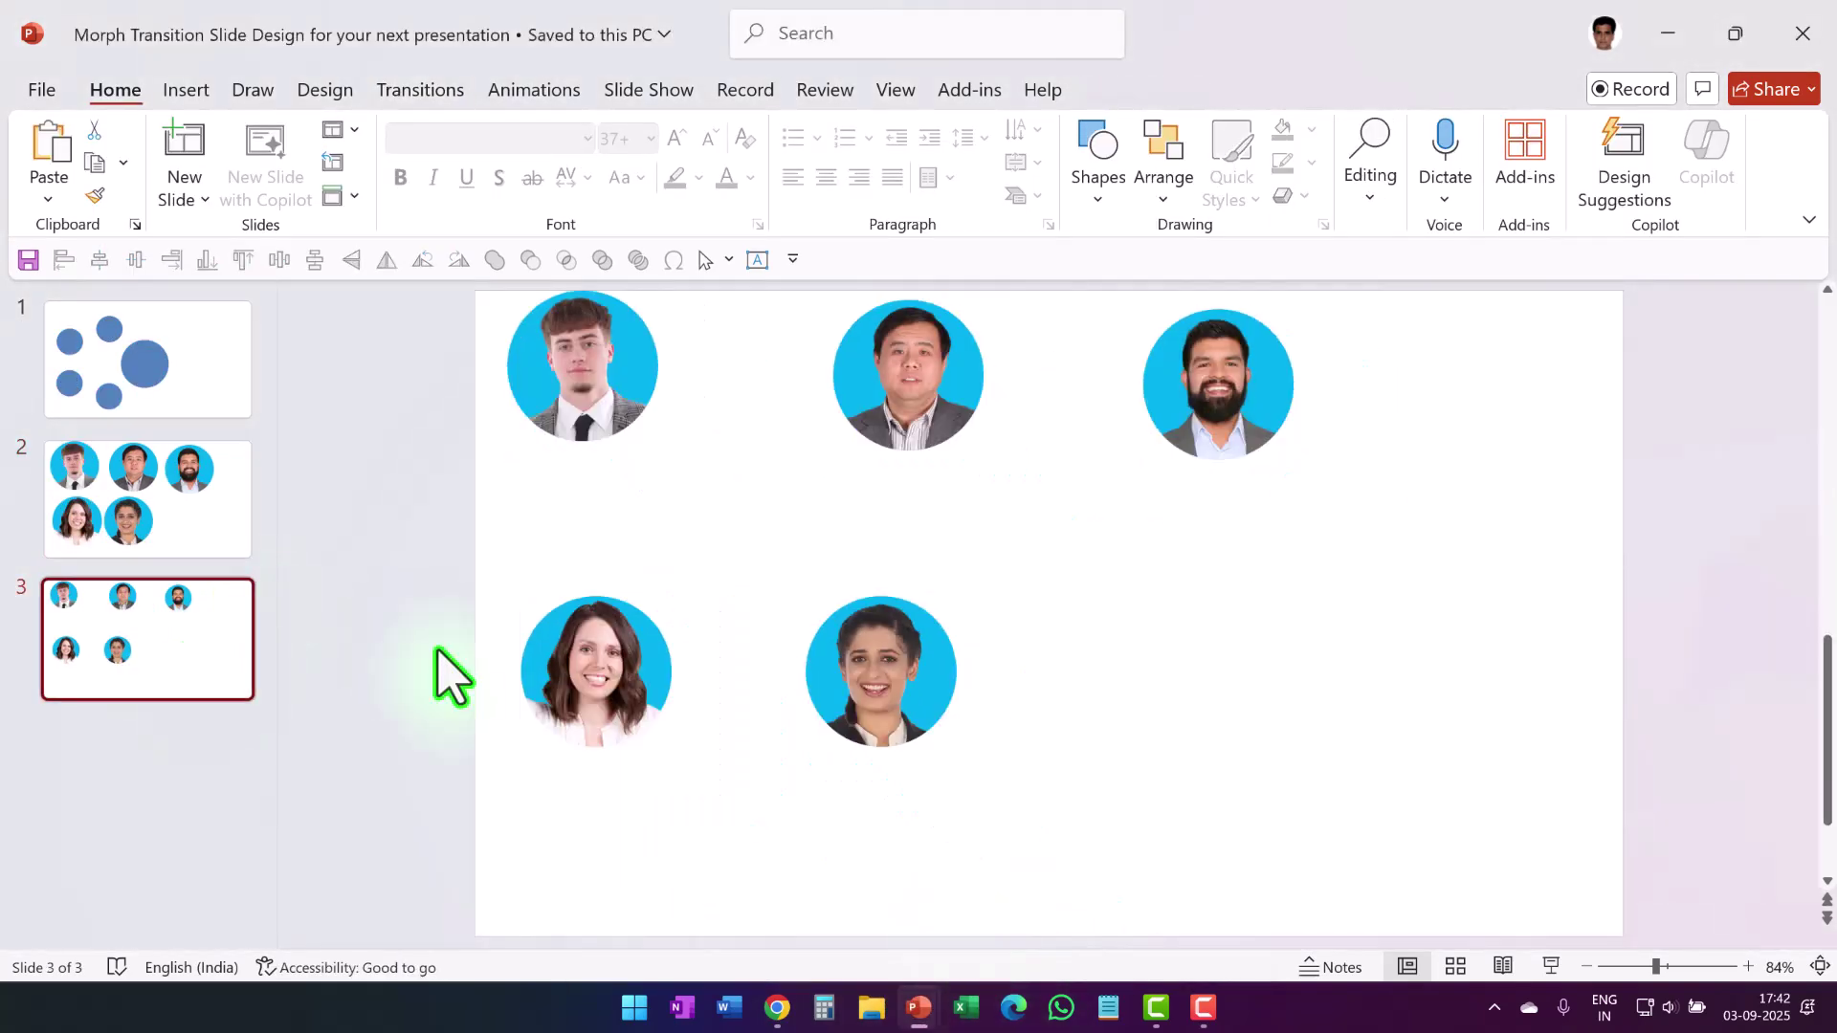
left_click(1240, 410)
right_click(1239, 409)
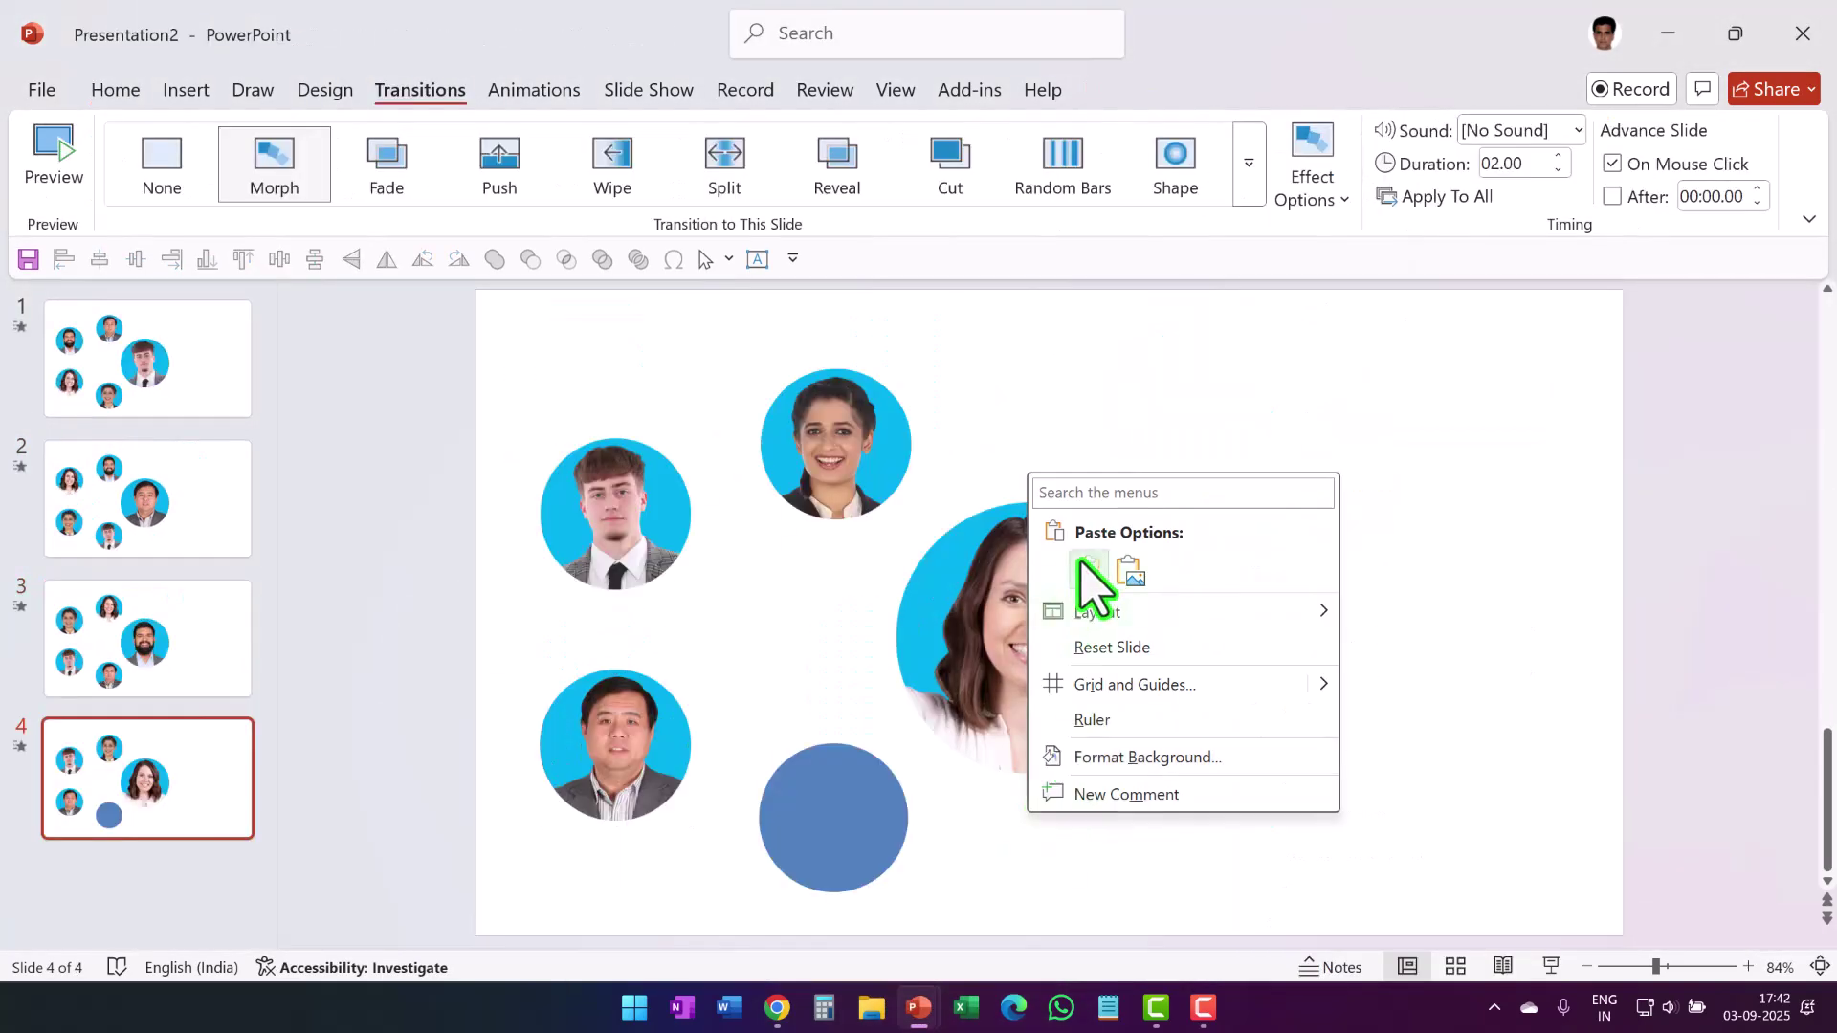
Step: Copy the bearded man's photo and duplicate slide 4 as a new slide 5
left_click(1091, 575)
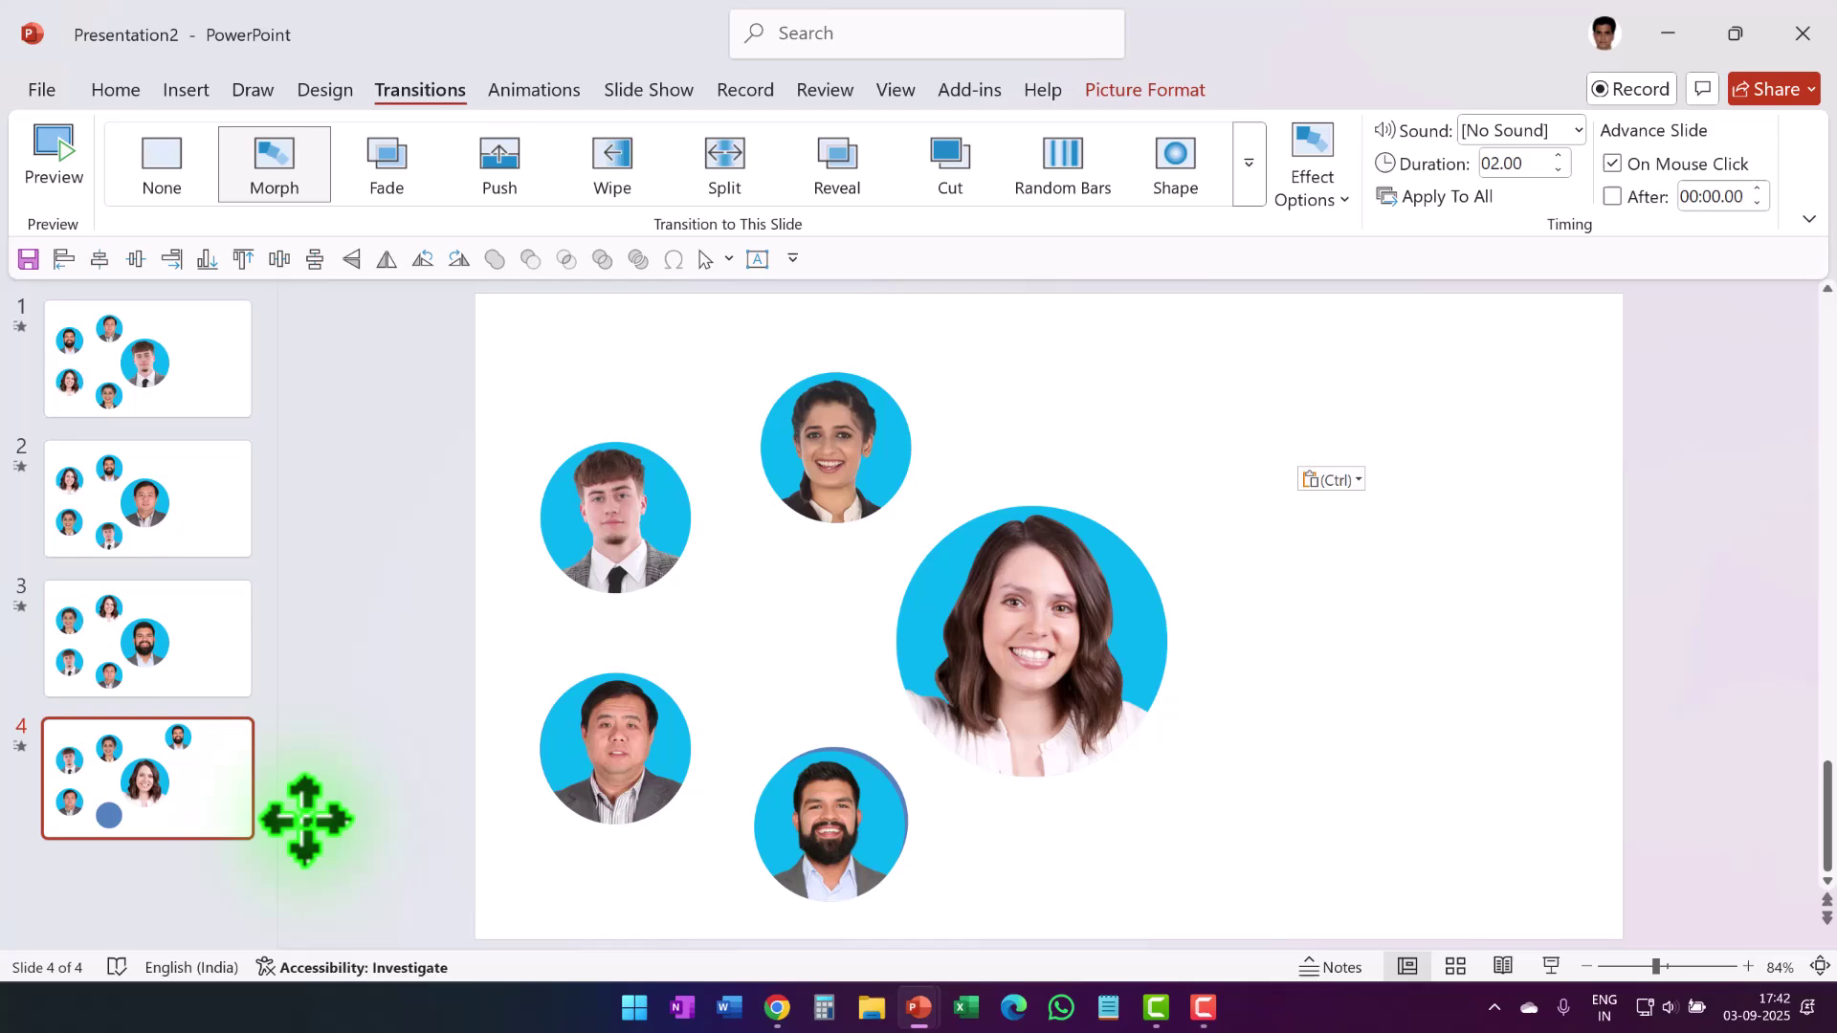
right_click(129, 779)
left_click(224, 477)
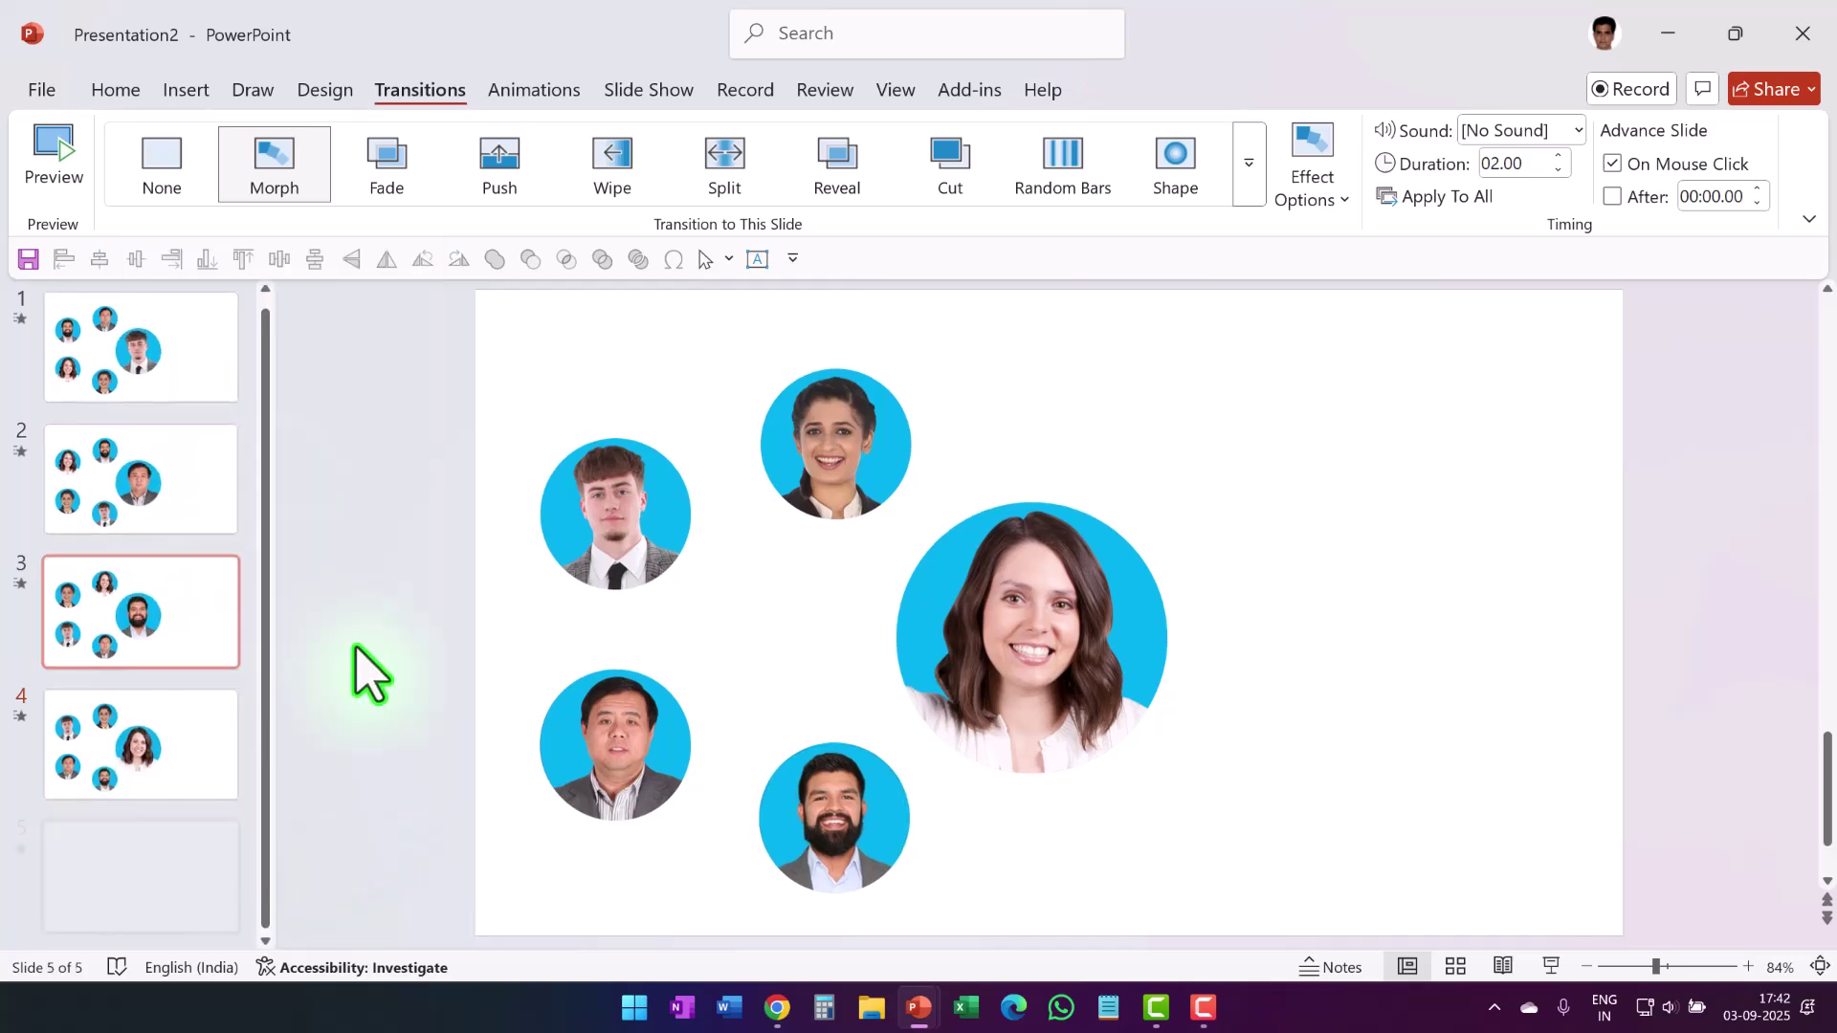
left_click(1031, 708)
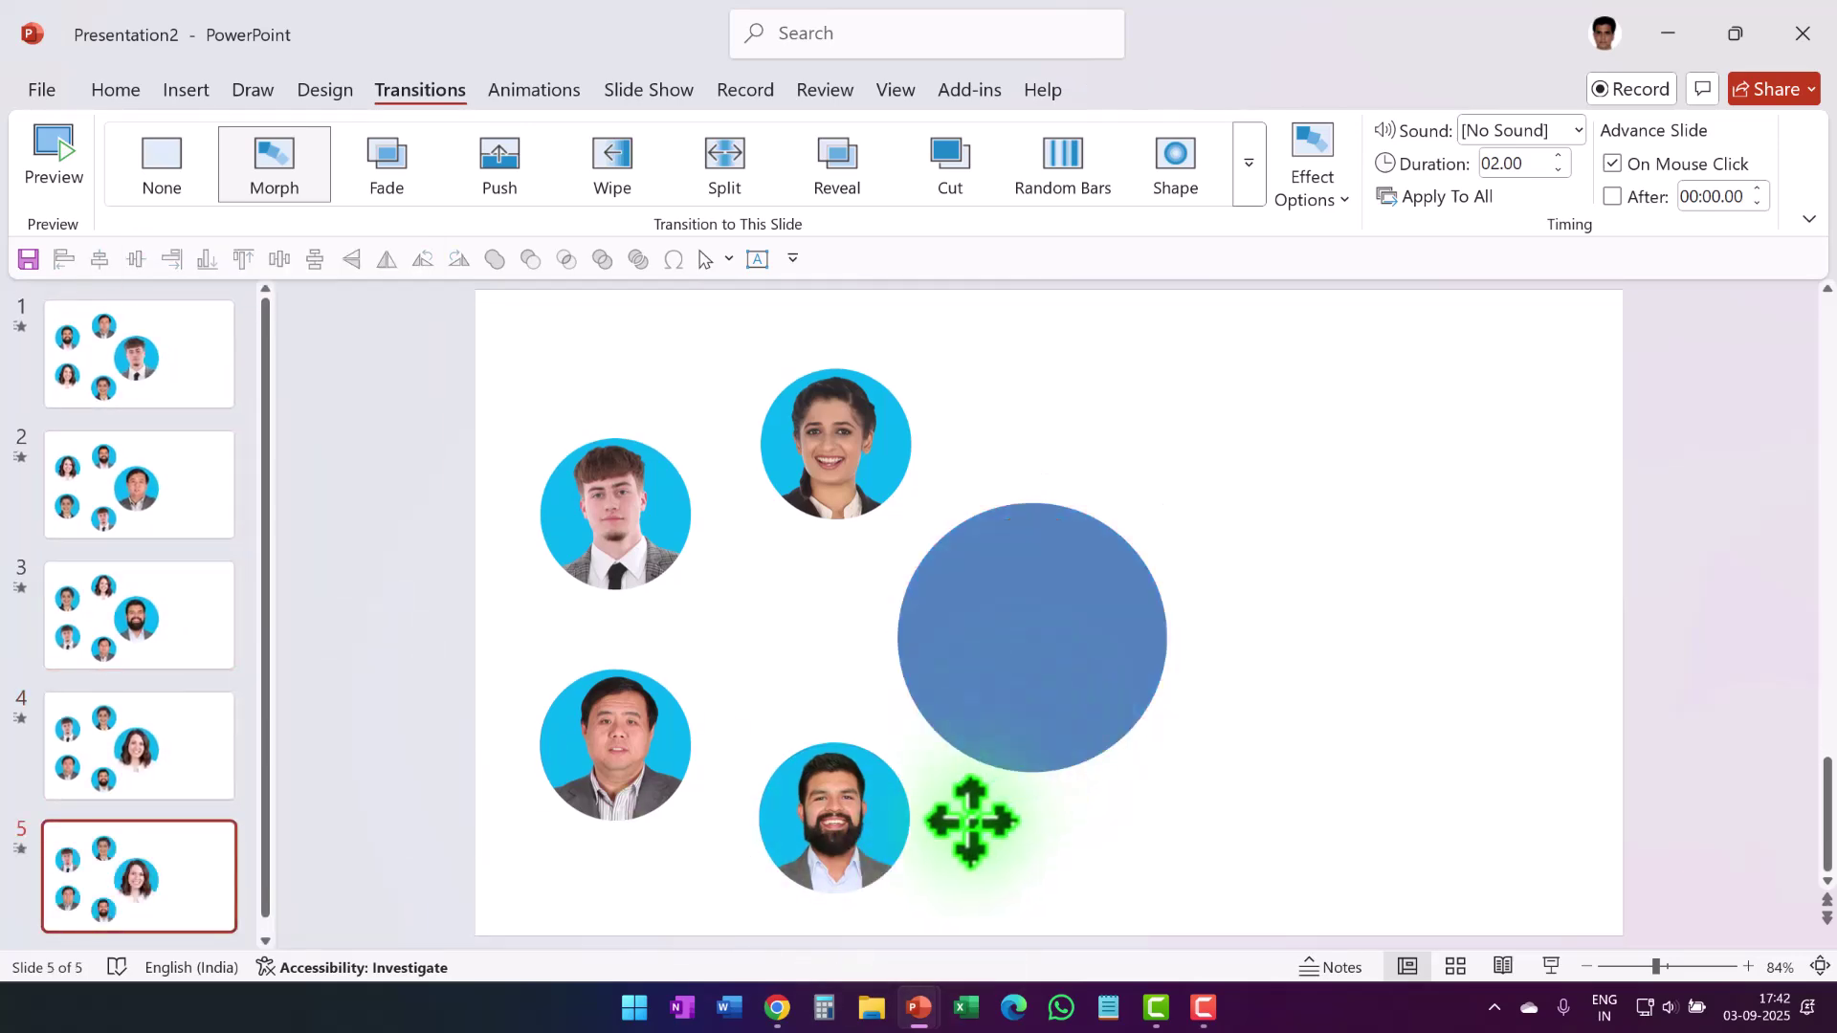
Step: Copy the braided-hair woman's photo from the source deck and move the young and older men's photos upward
left_click(906, 881)
left_click(135, 485)
left_click(894, 738)
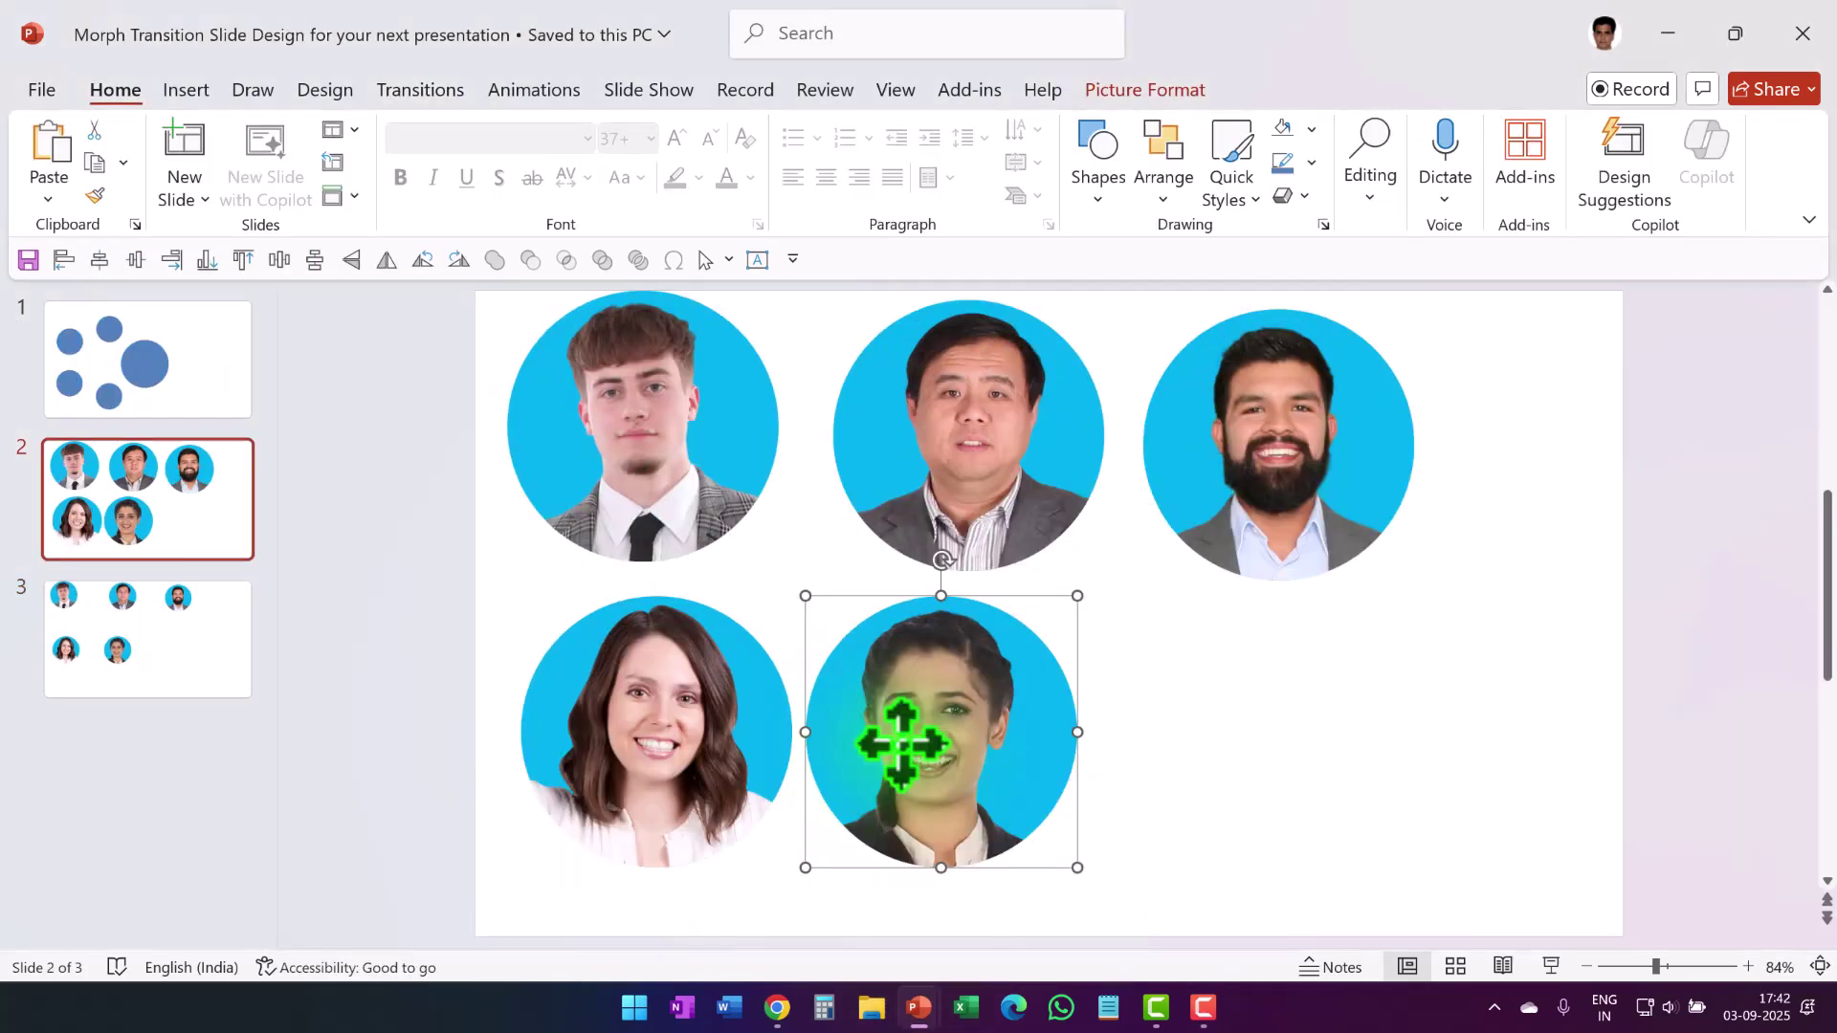
right_click(894, 738)
left_click(985, 207)
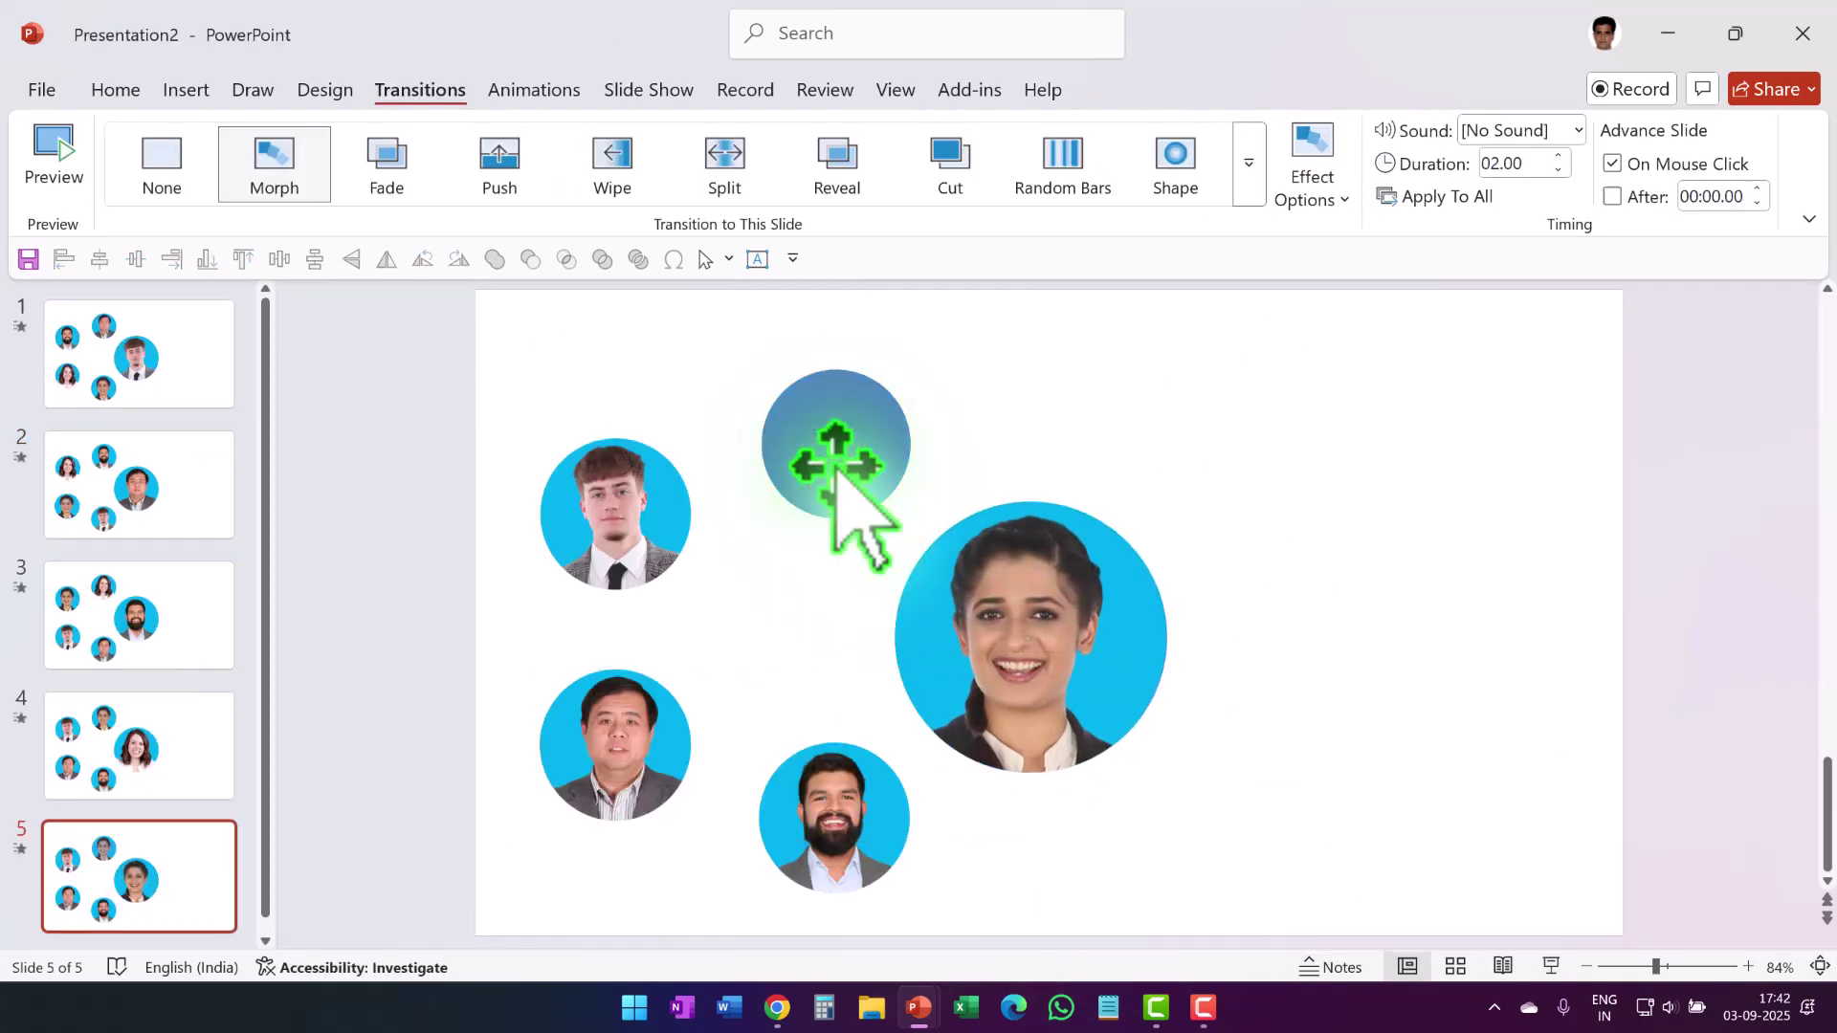
left_click_drag(640, 520, 646, 525)
left_click_drag(635, 758, 627, 514)
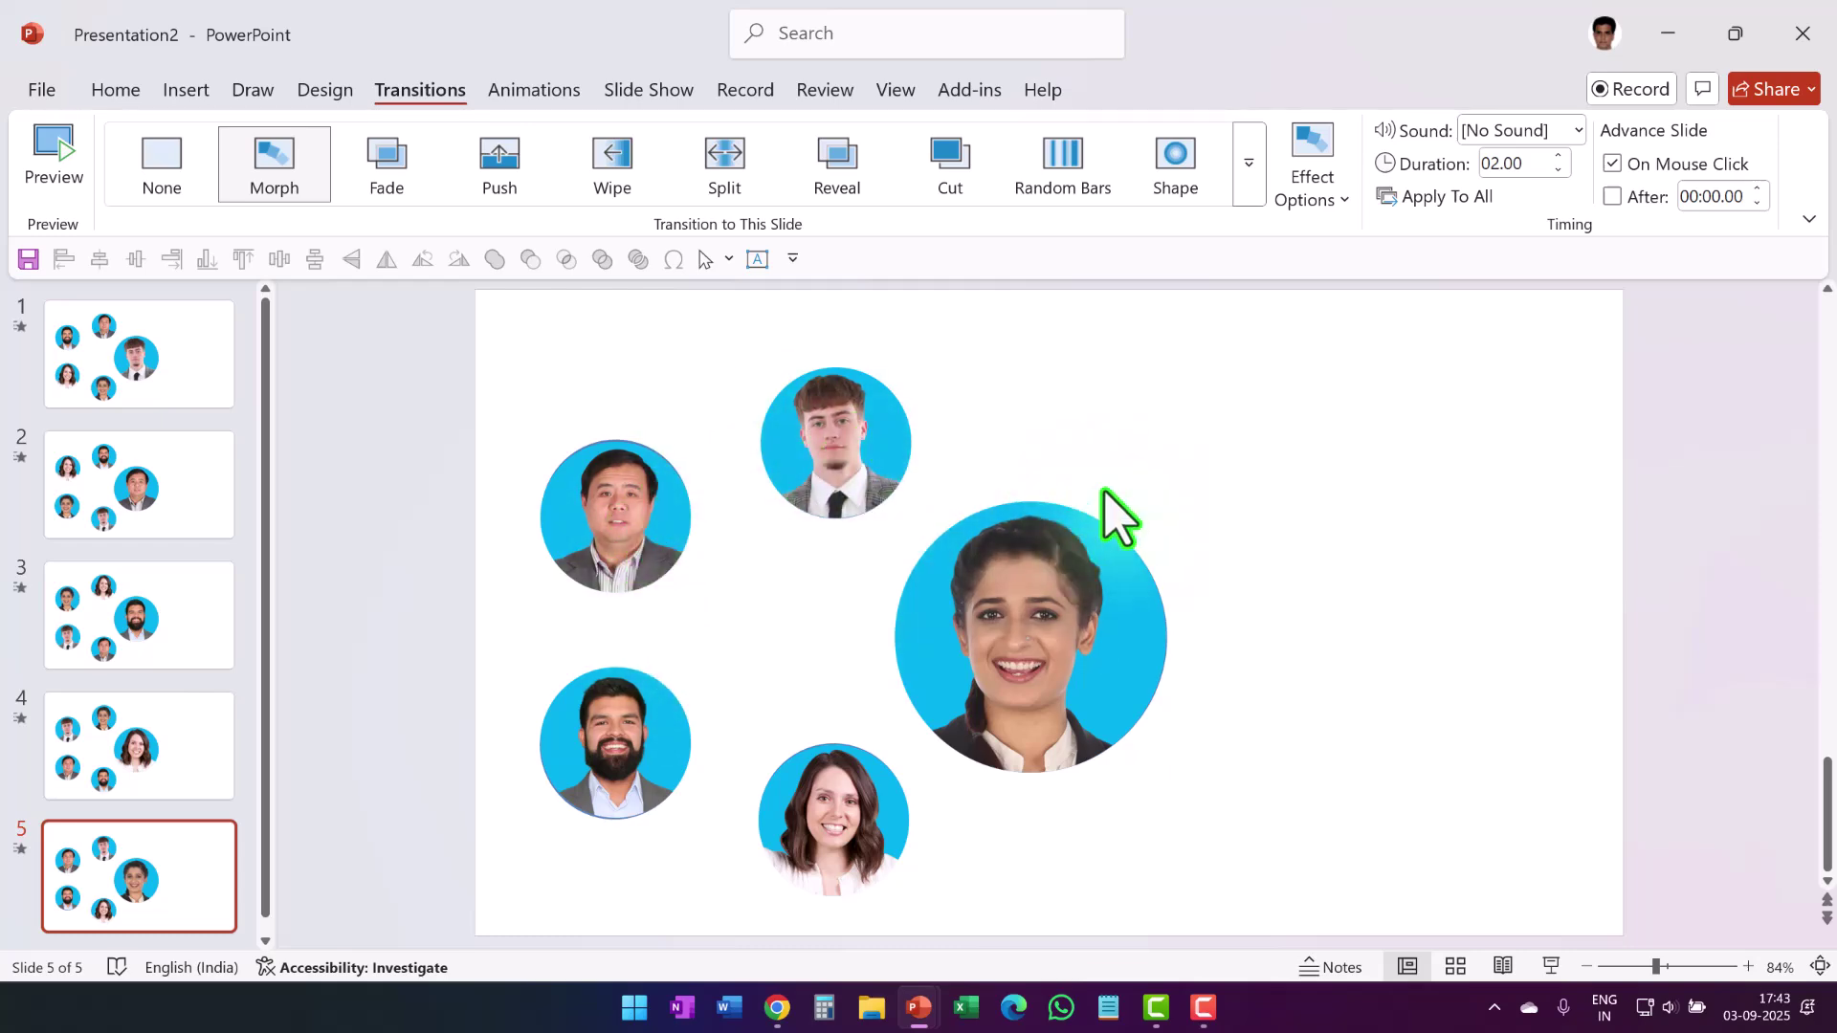
Step: Open the Selection Pane and delete the leftover freeform shape group on the current slide
left_click(115, 90)
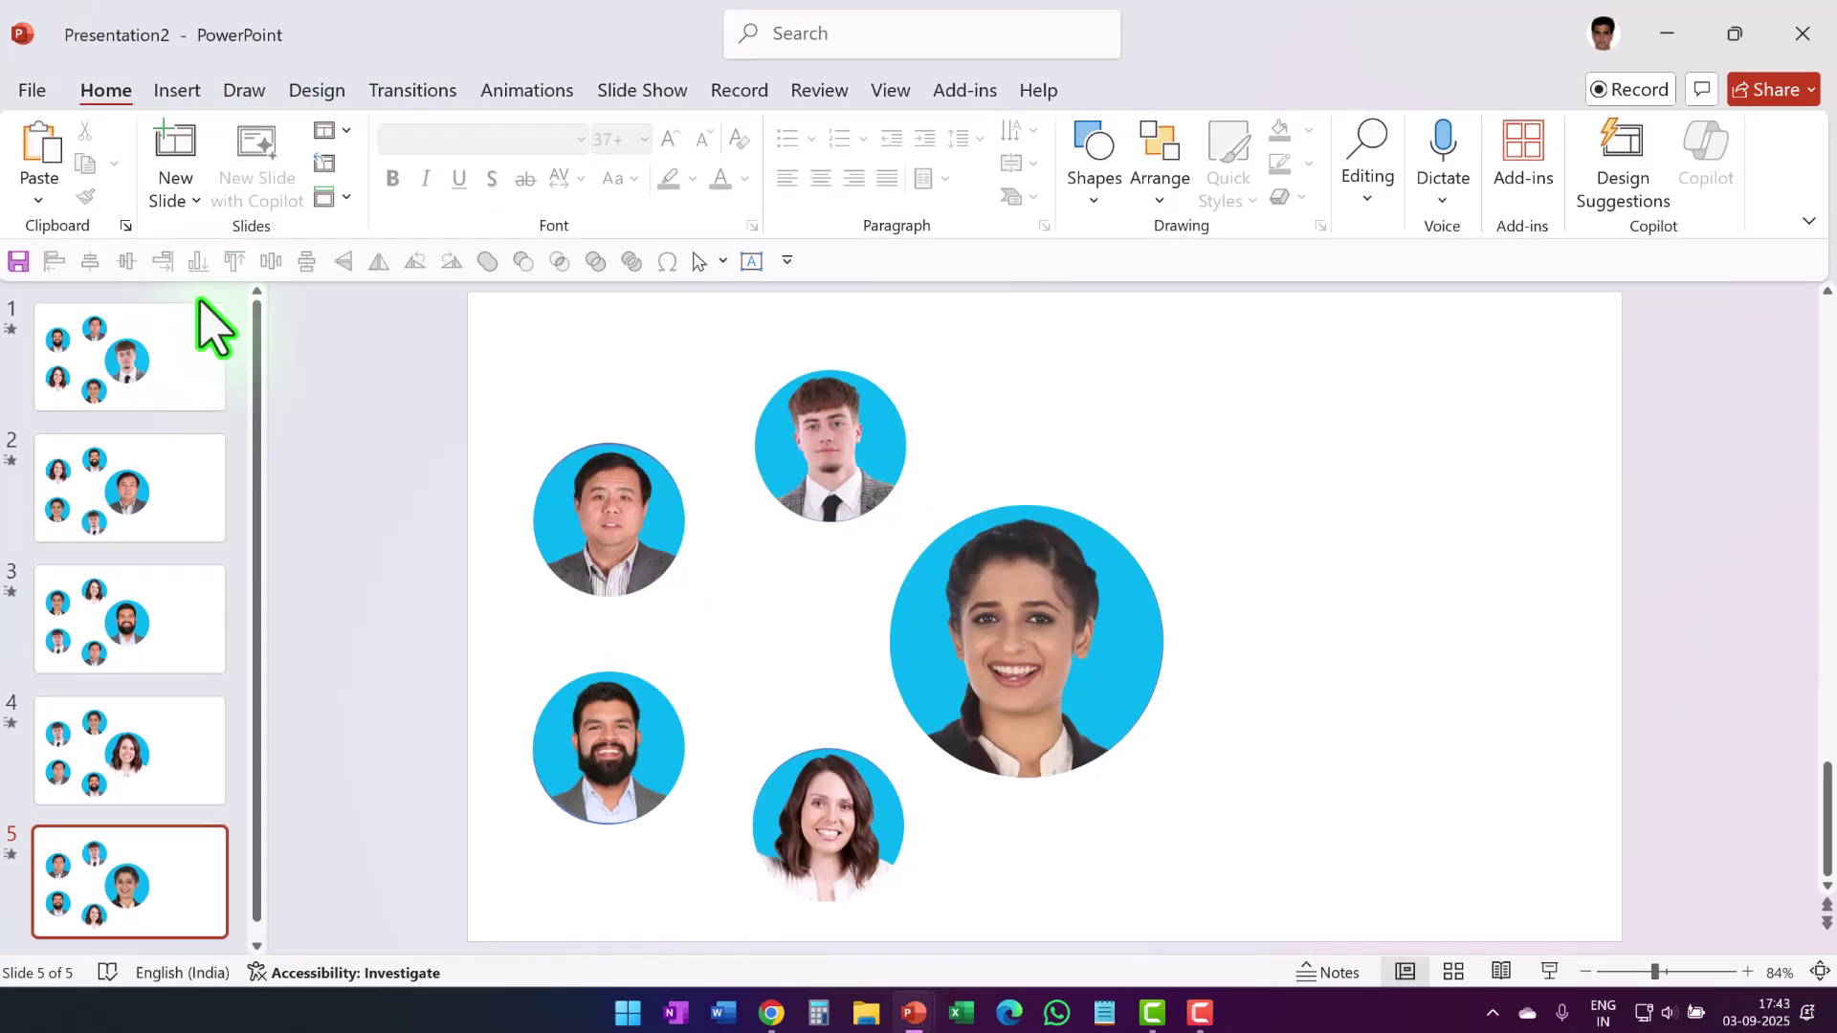
left_click(1372, 182)
left_click(1151, 509)
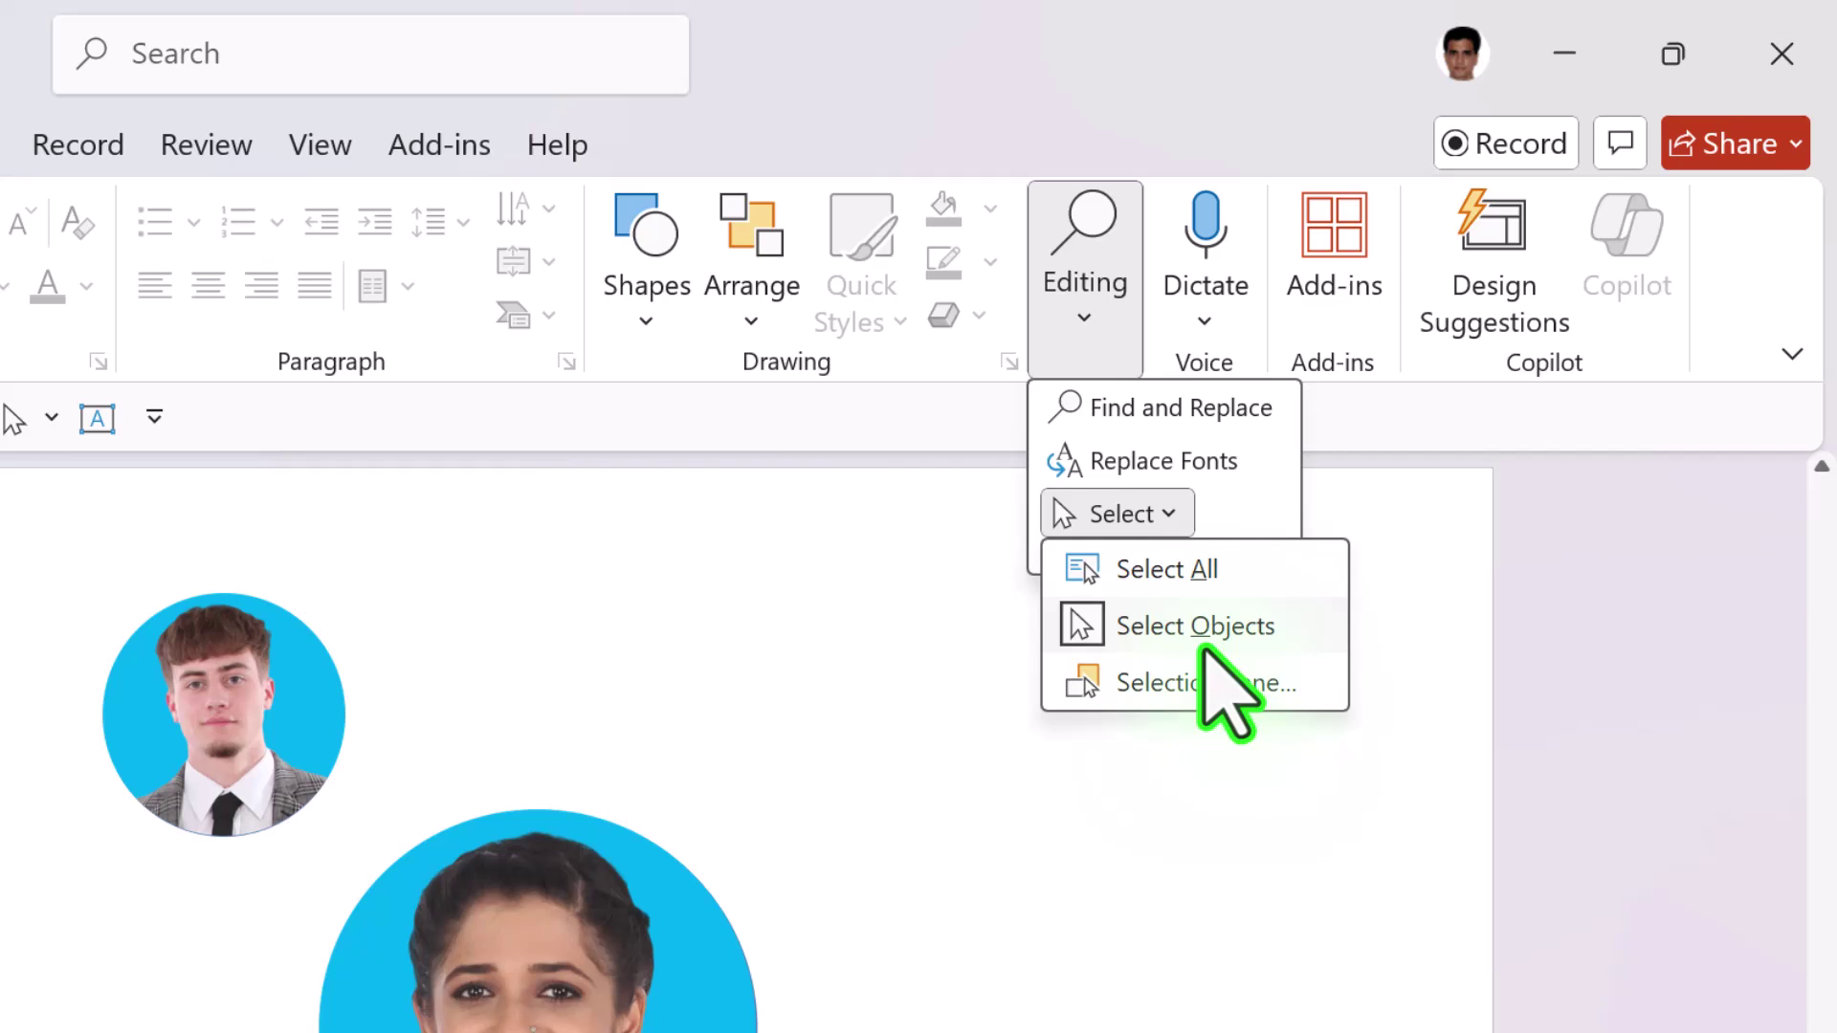
left_click(1207, 681)
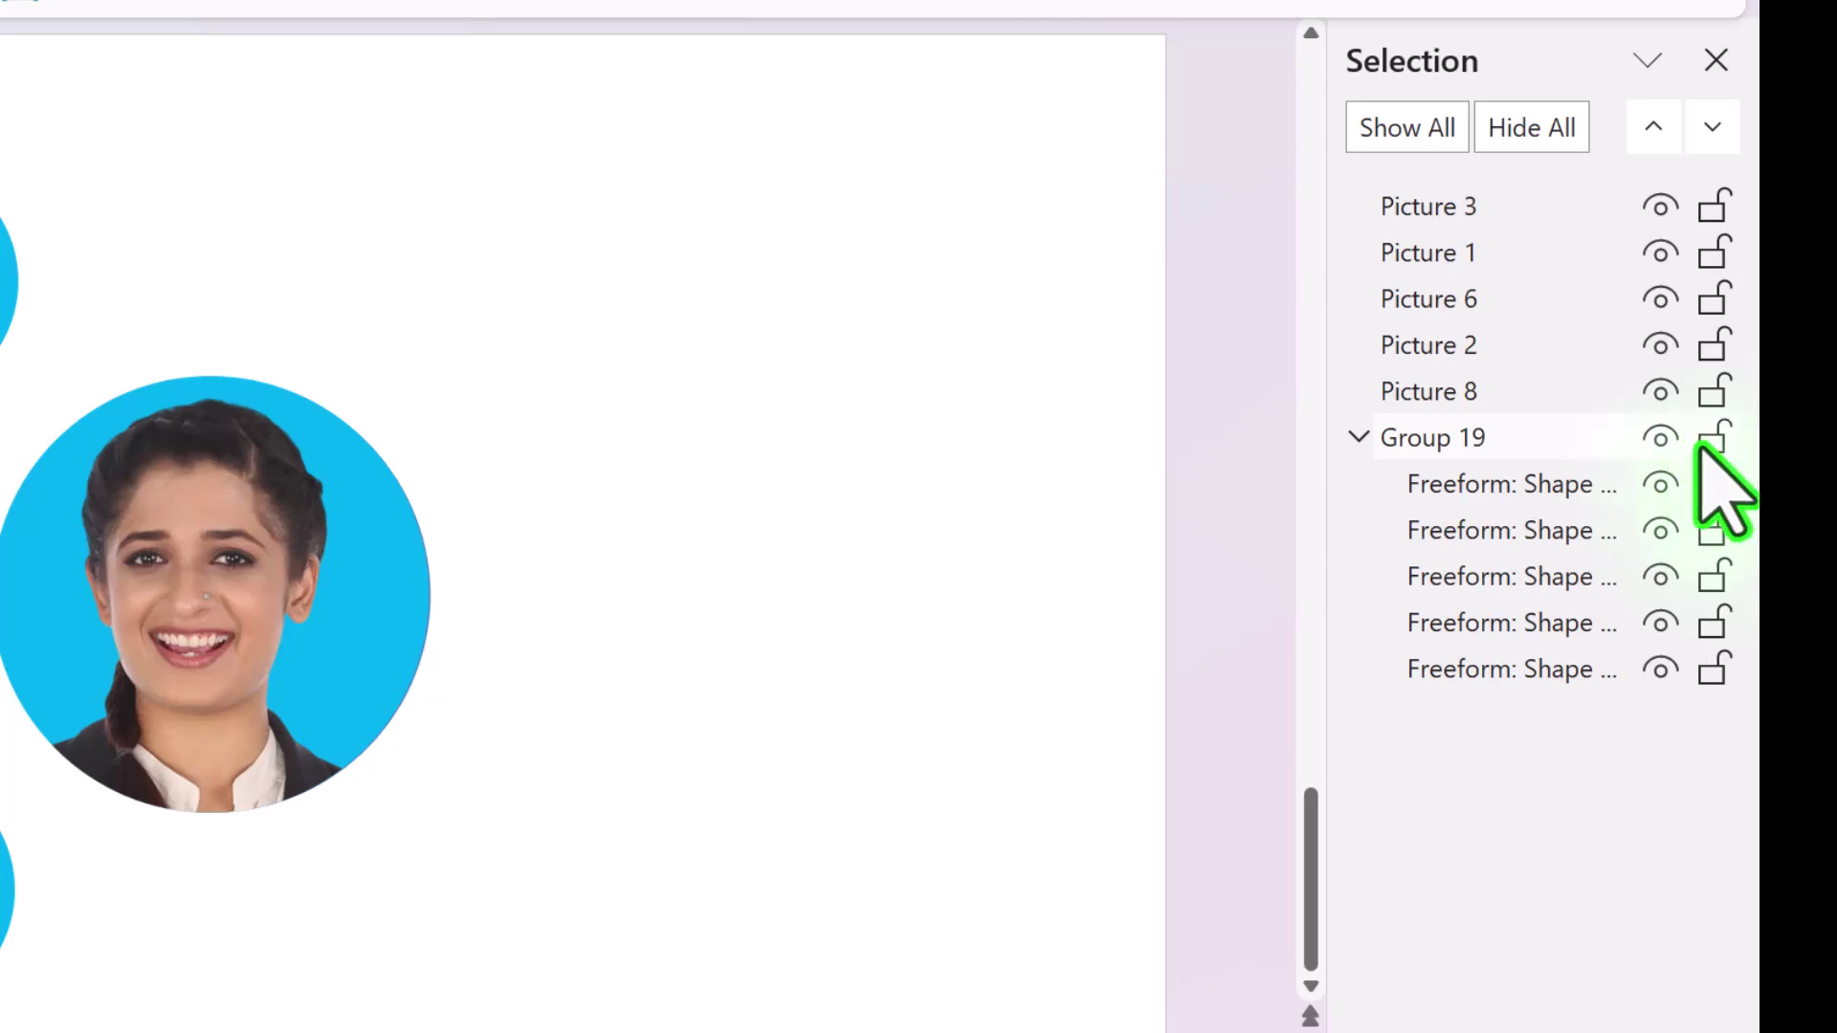
left_click(1594, 446)
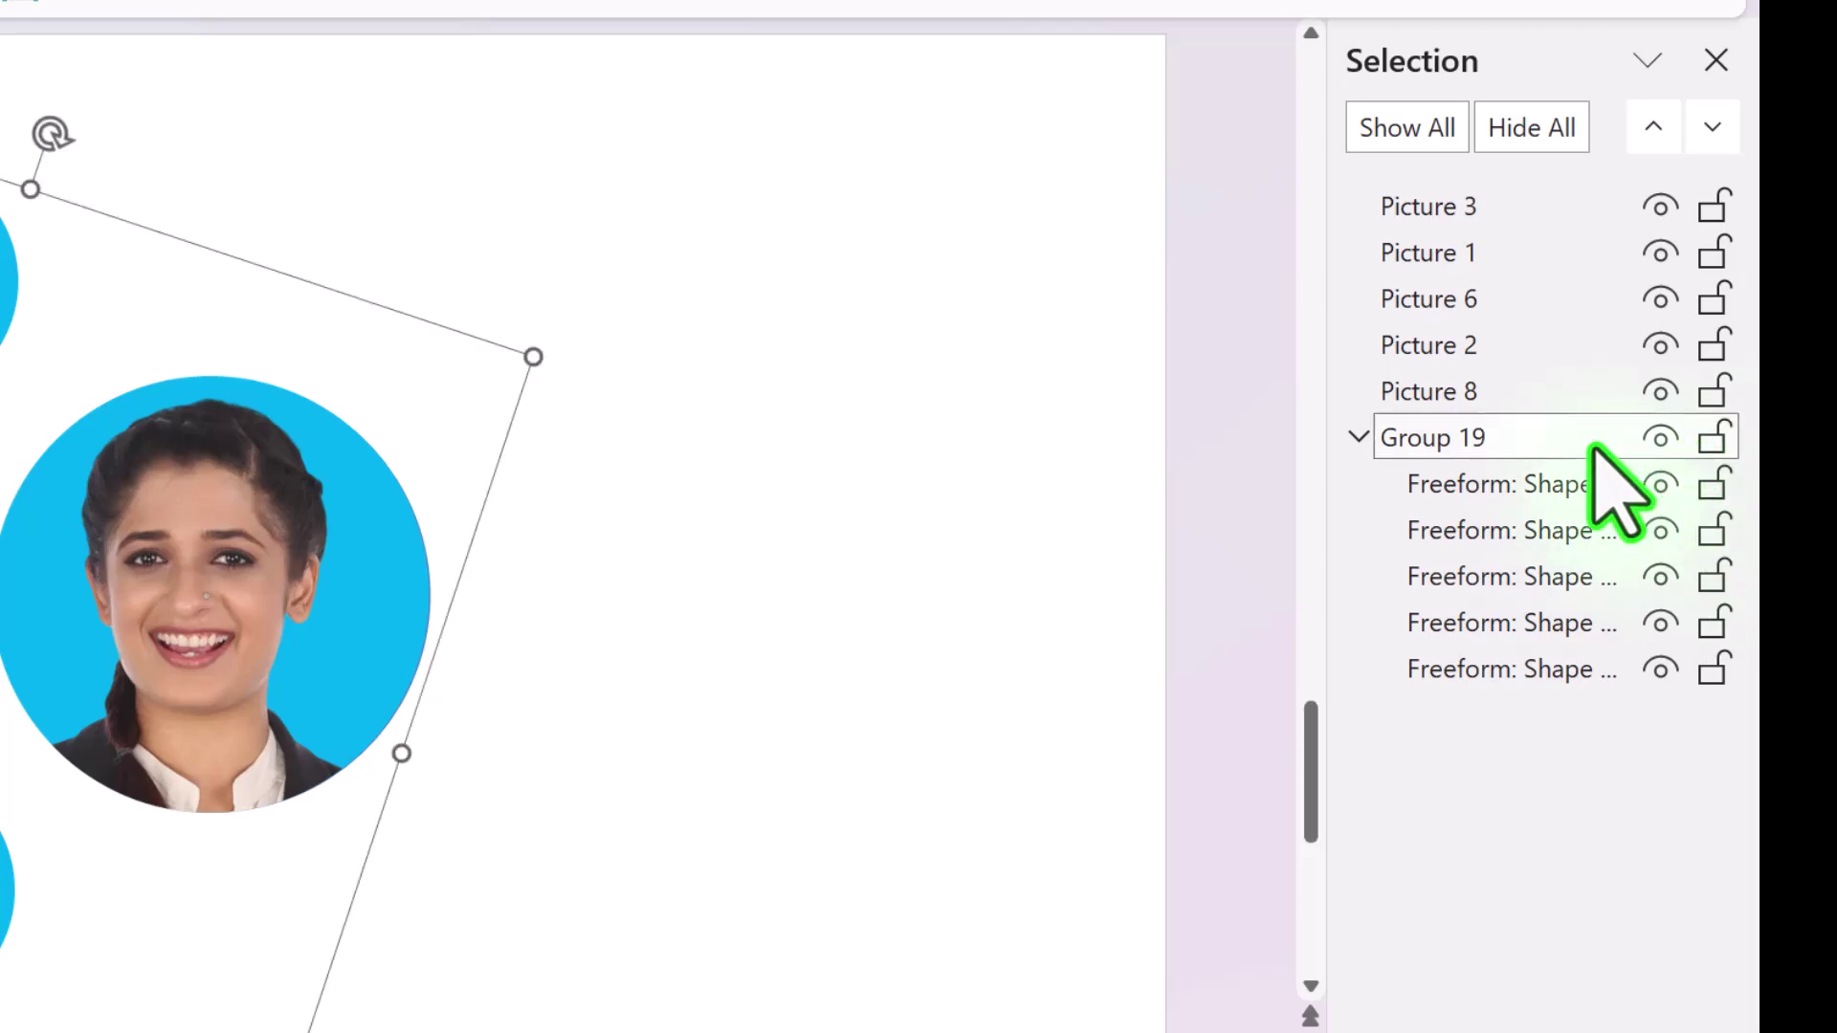
key("Delete")
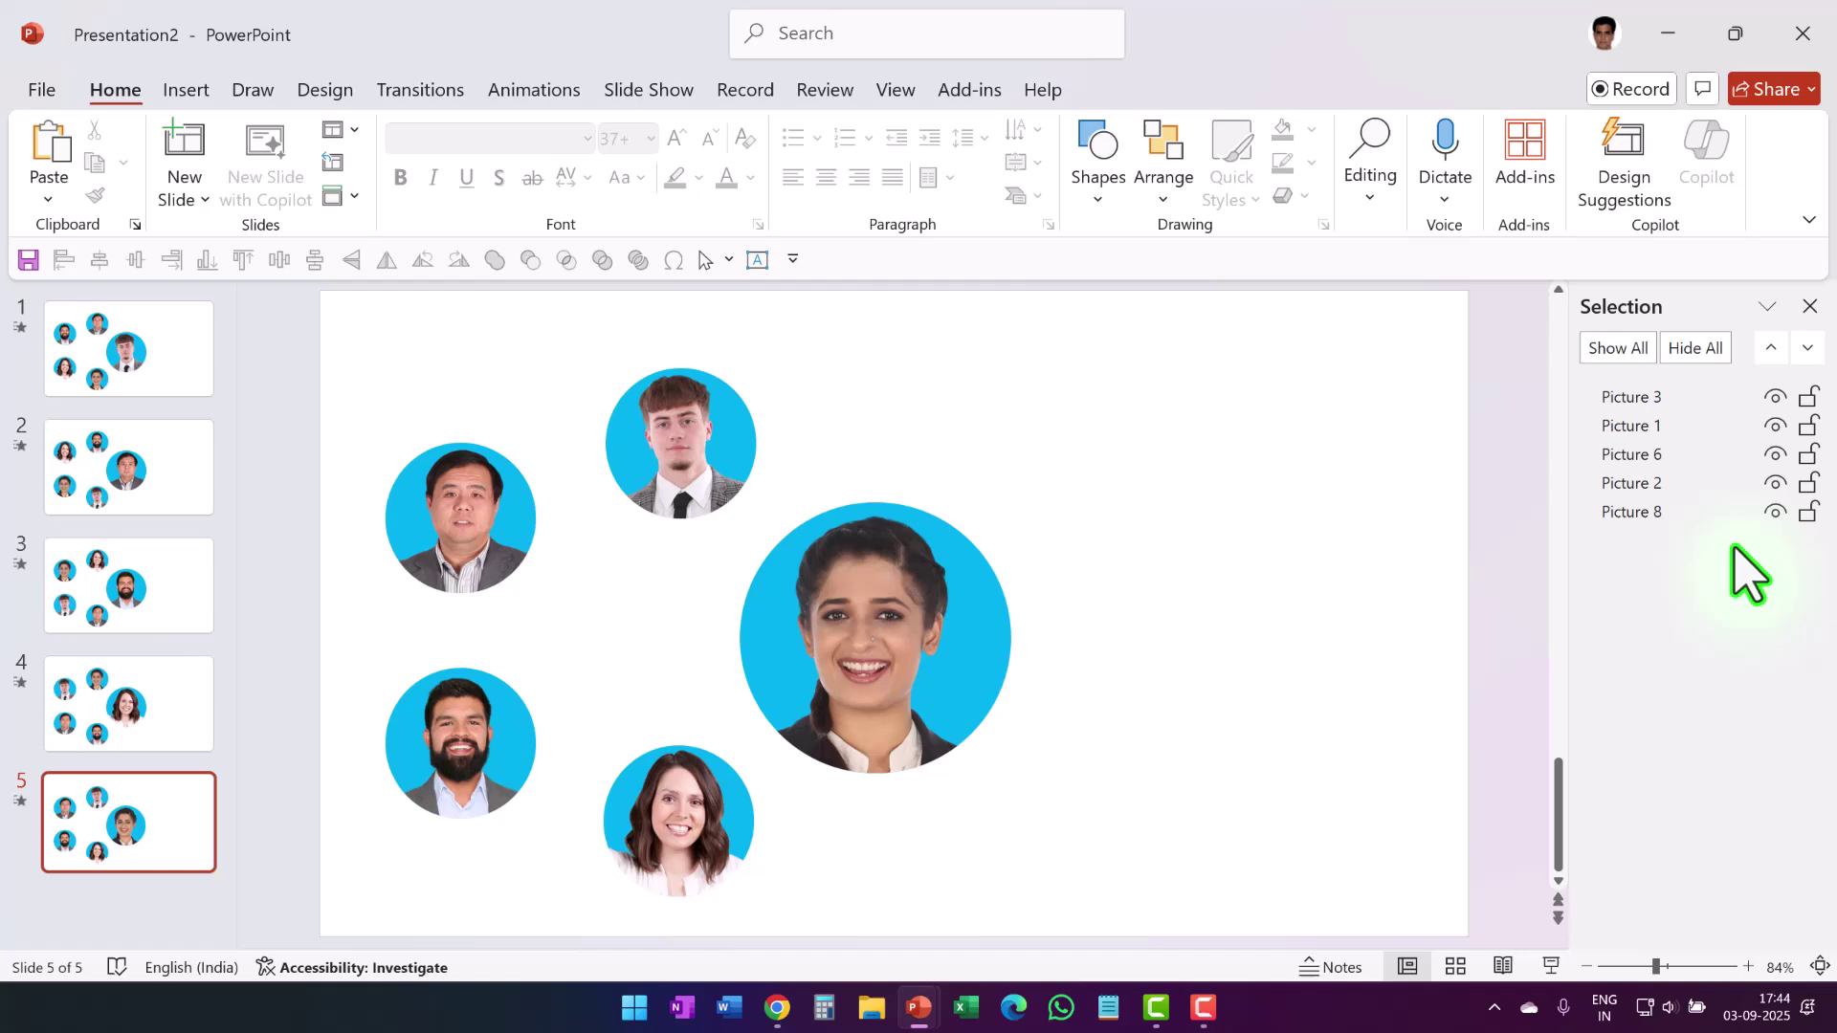
Step: Remove the freeform shape groups from slides 4 and 3, then return to slide 1
left_click(156, 725)
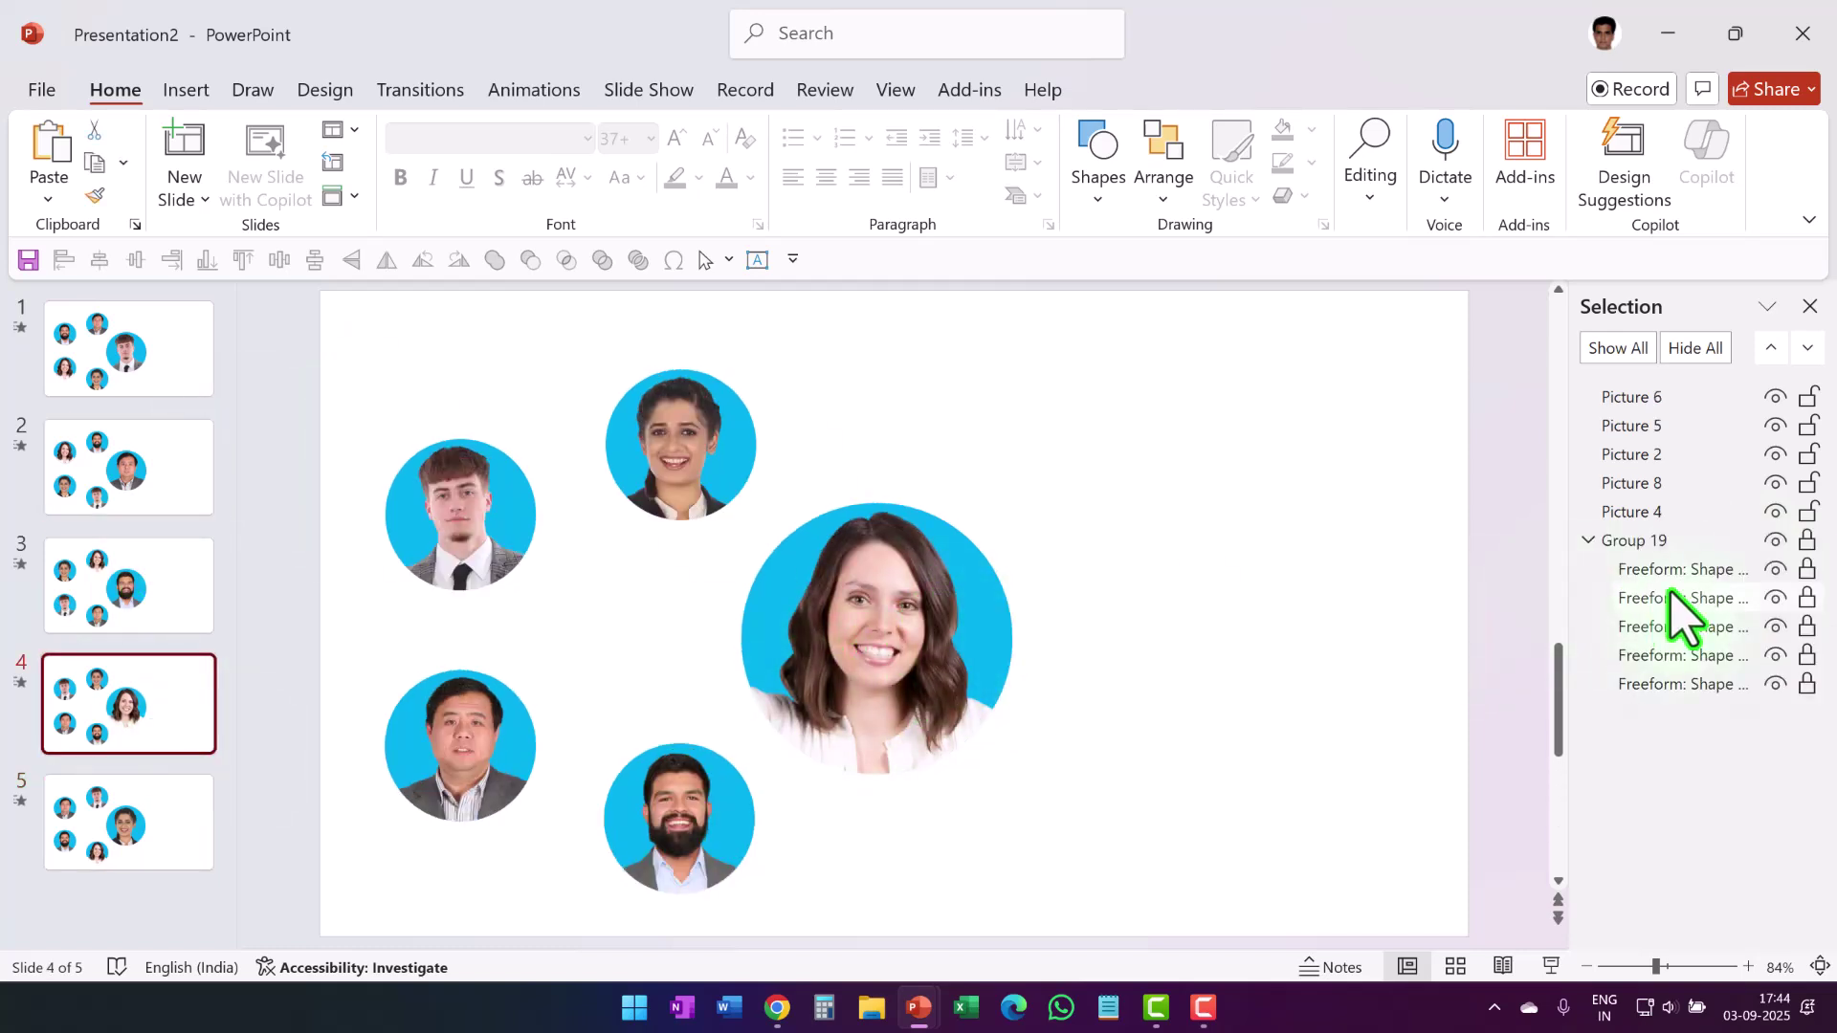
left_click(1660, 565)
key("Escape")
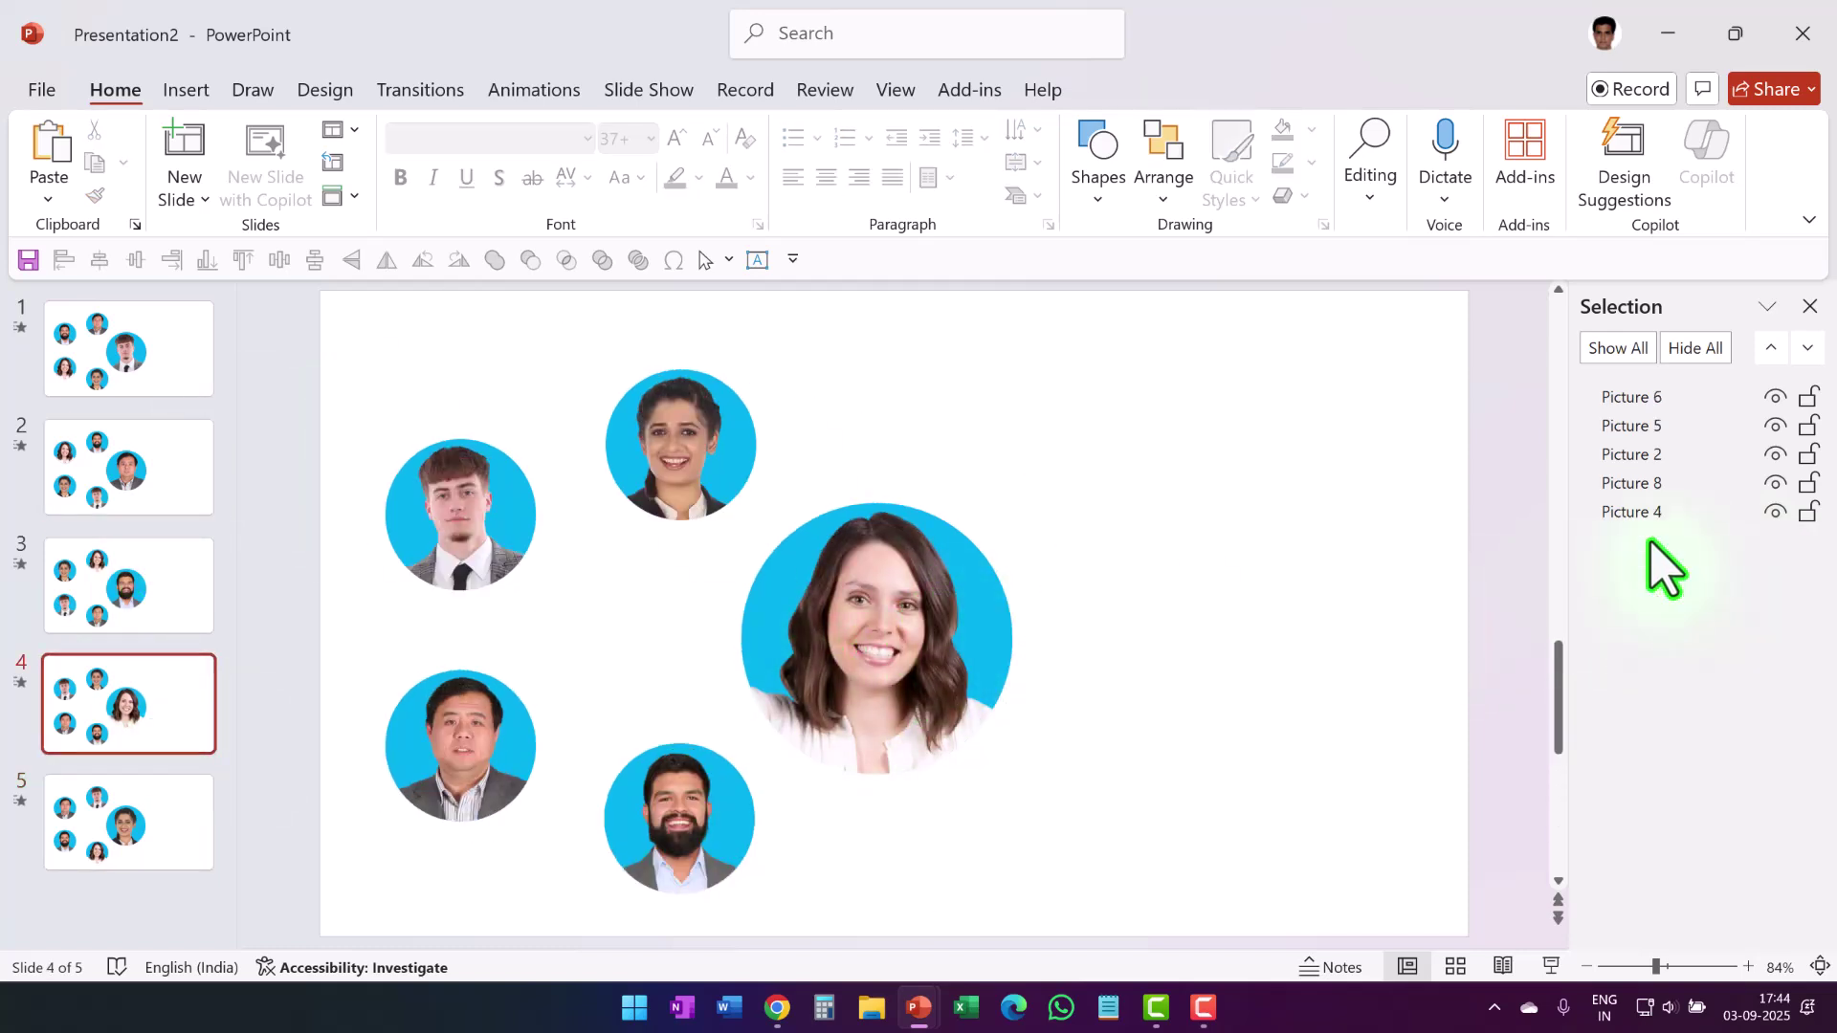
left_click(218, 591)
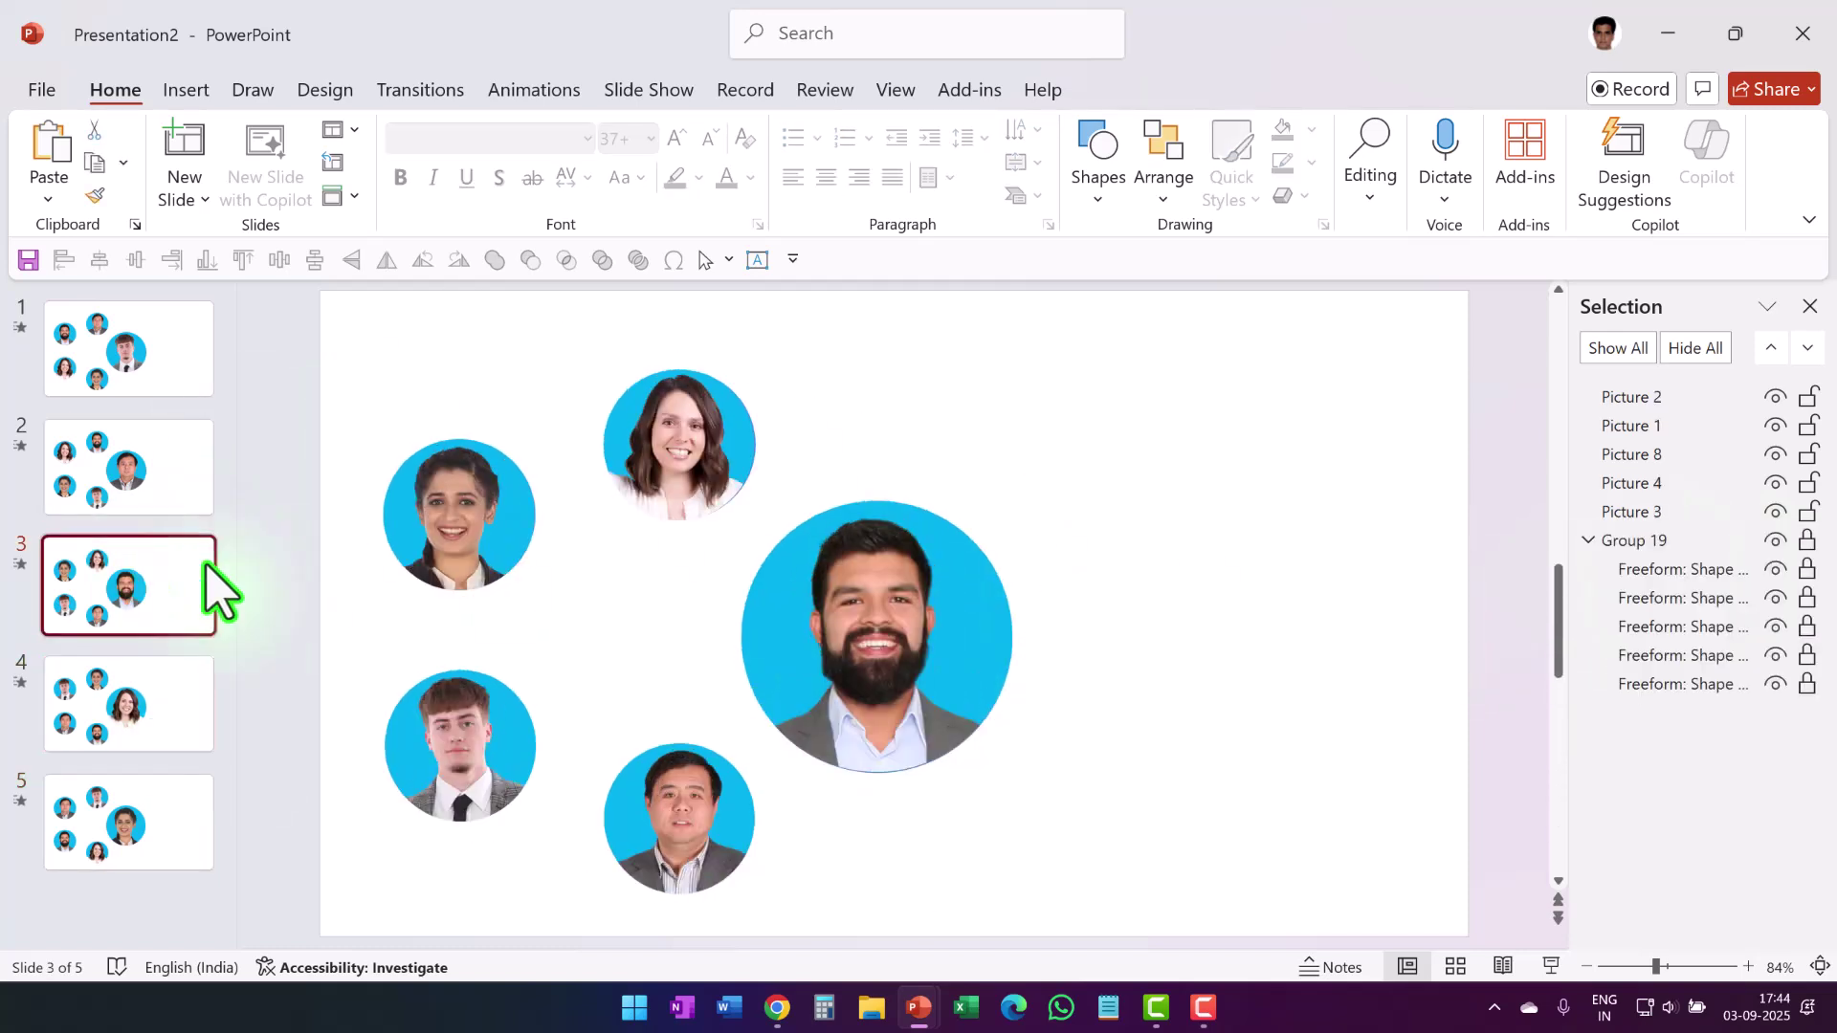
left_click(1637, 541)
key("Delete")
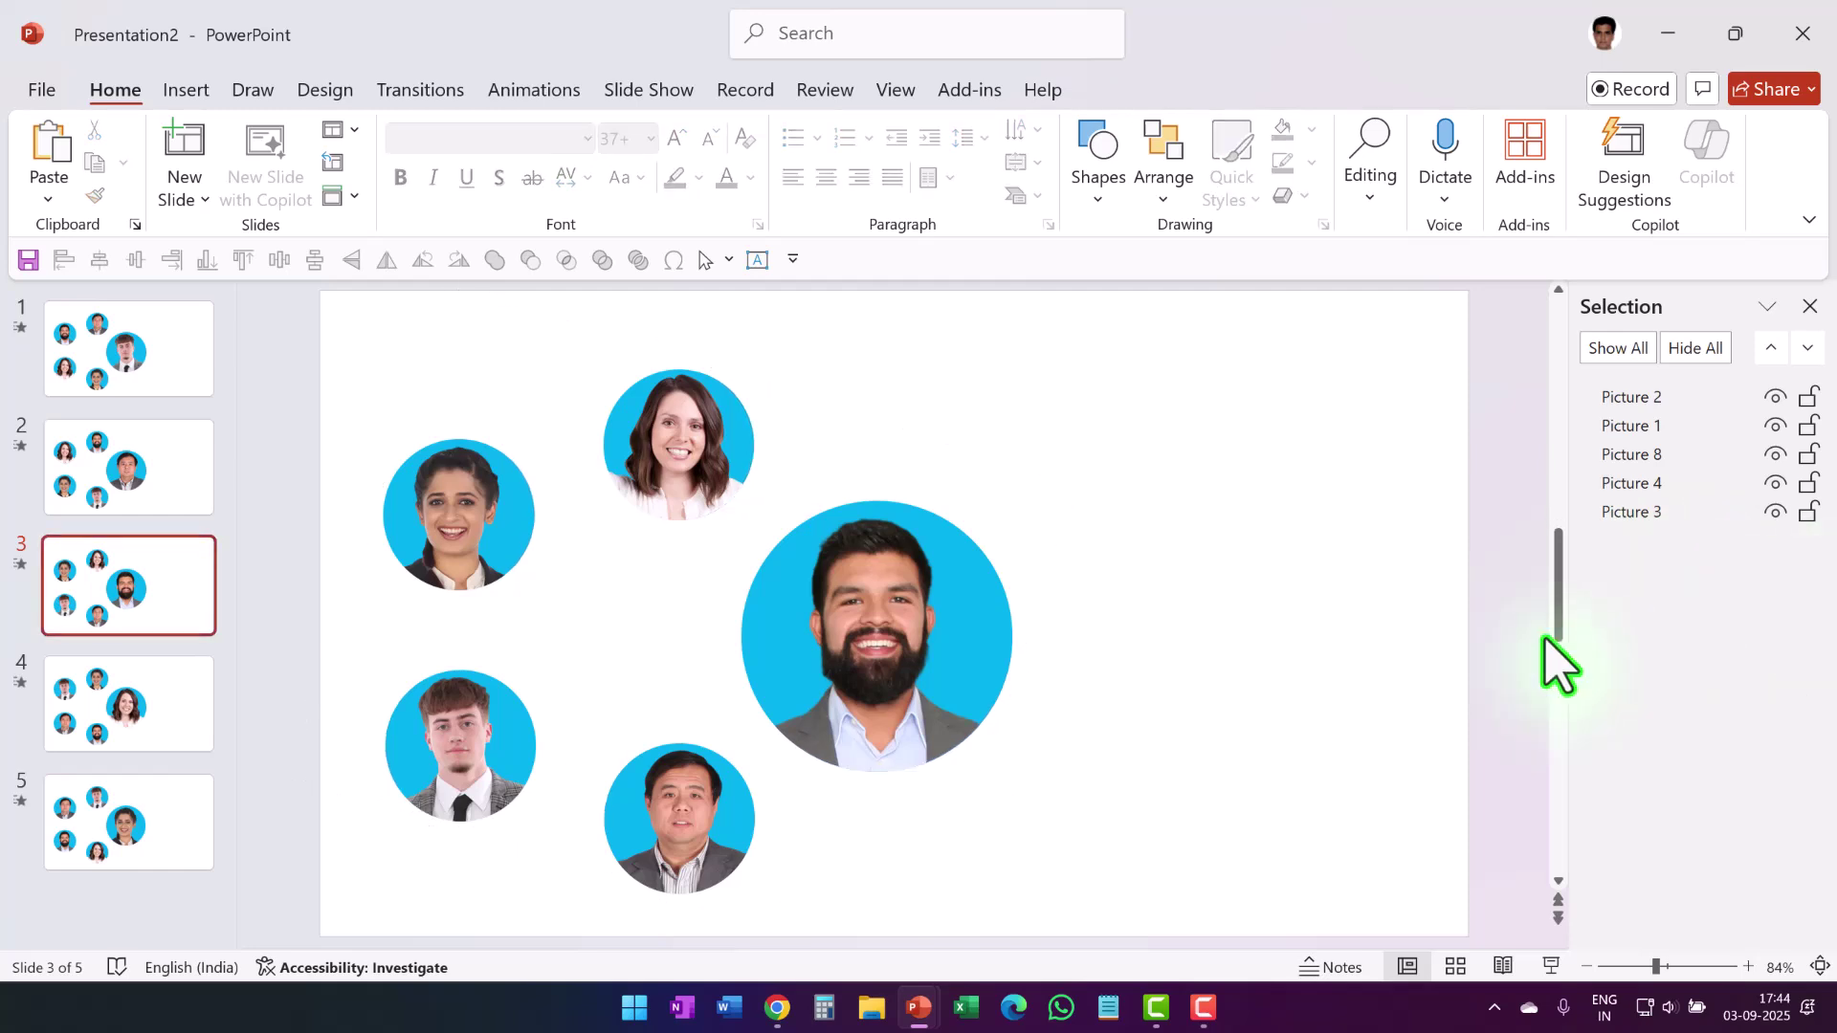
left_click(186, 459)
key("Page_Up")
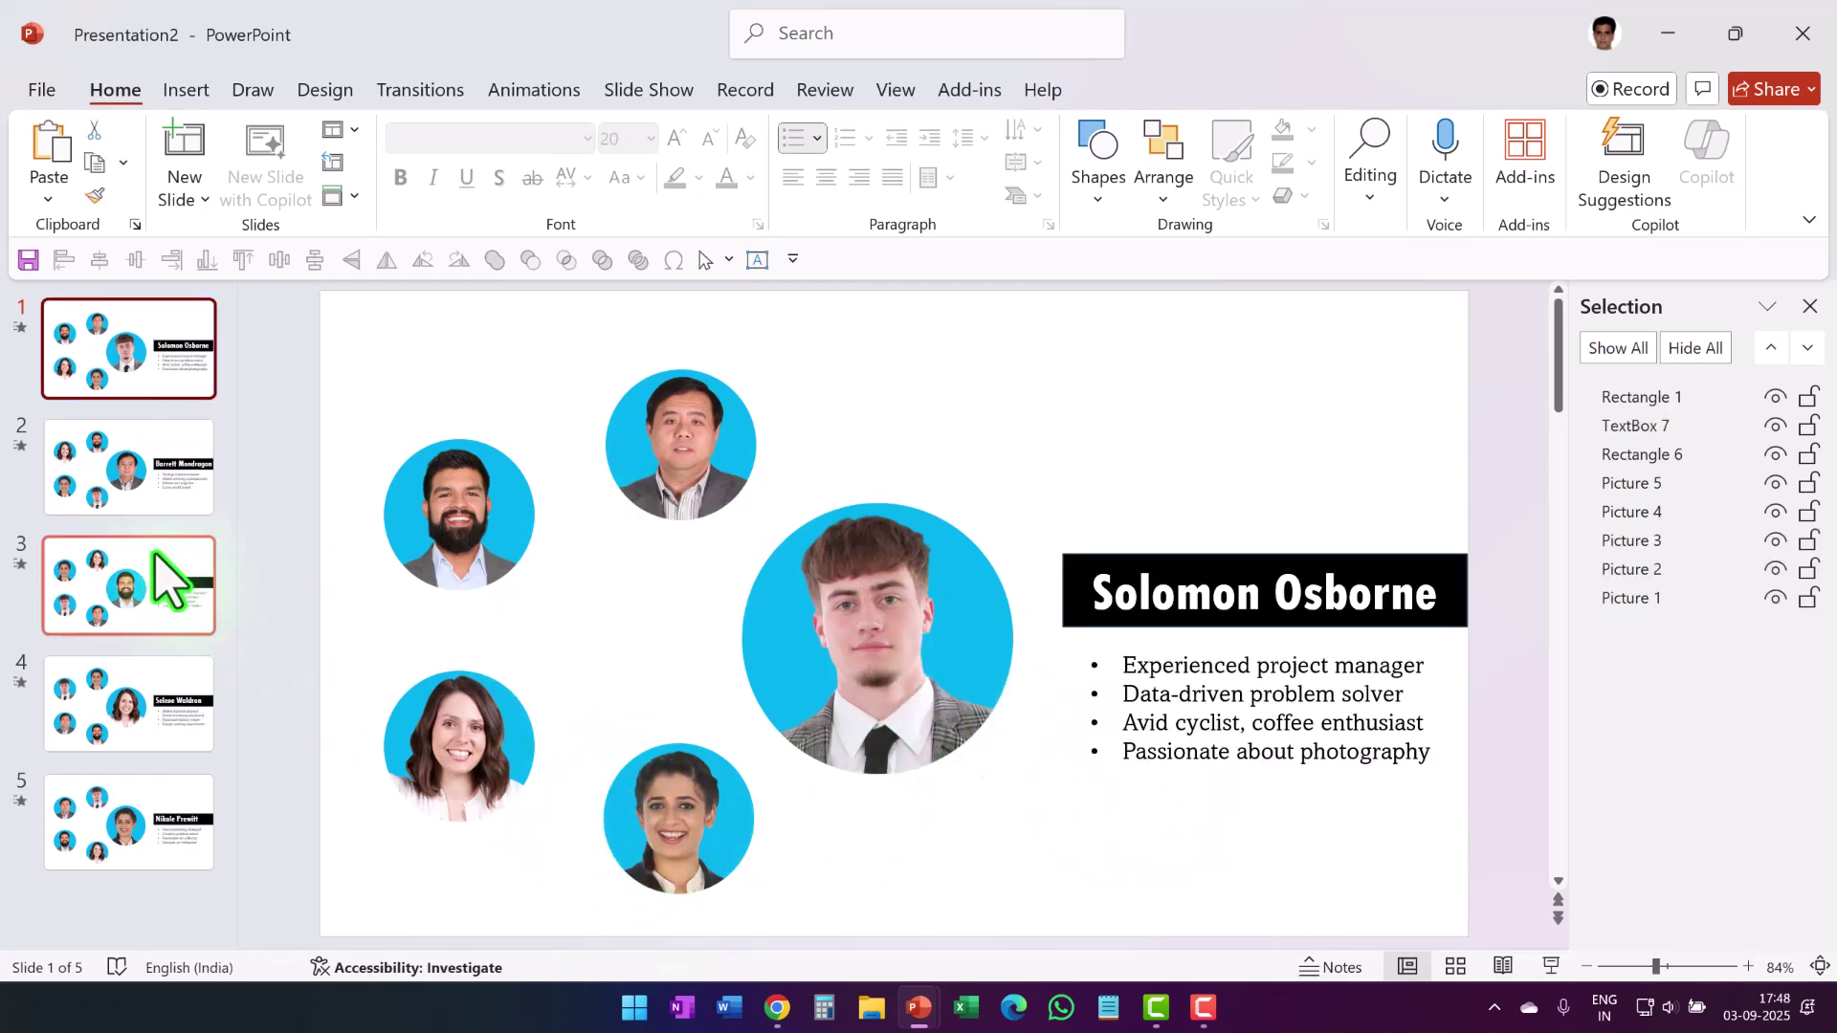
Step: Review the name banners and bullet bios on slides 2 through 5, then return to slide 1
left_click(177, 503)
left_click(203, 620)
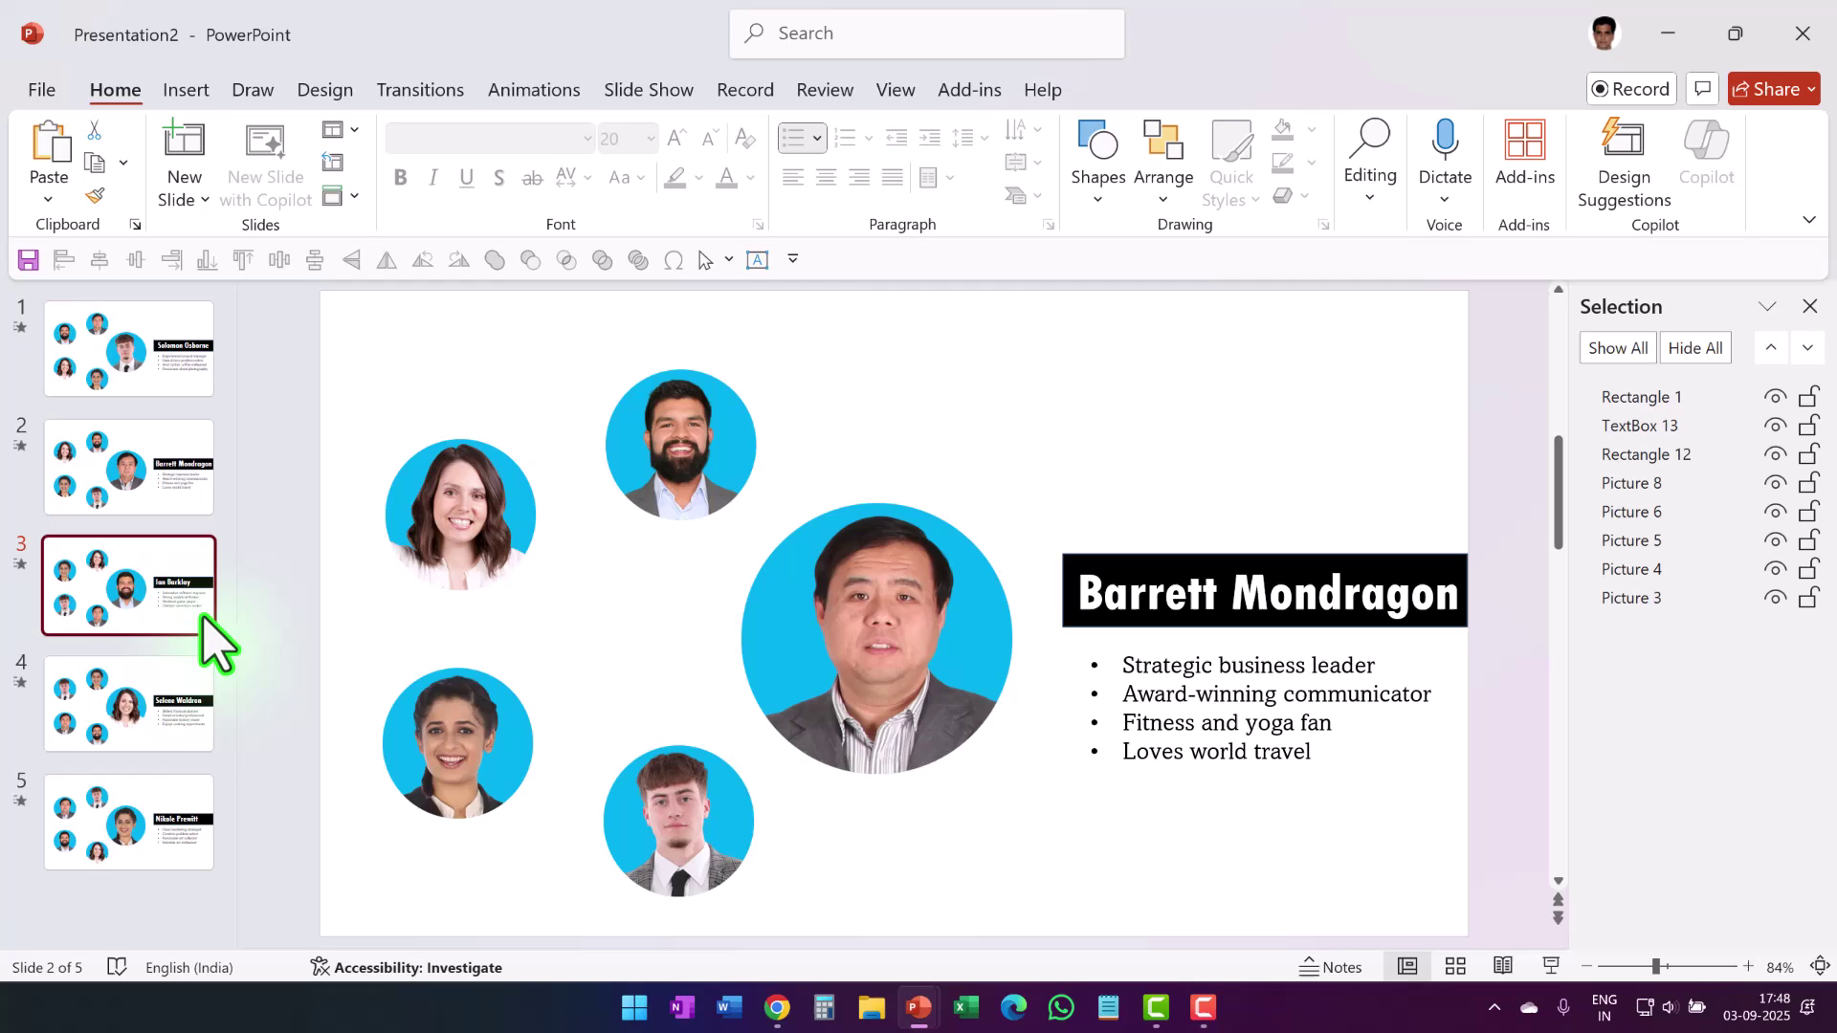
left_click(203, 736)
left_click(203, 823)
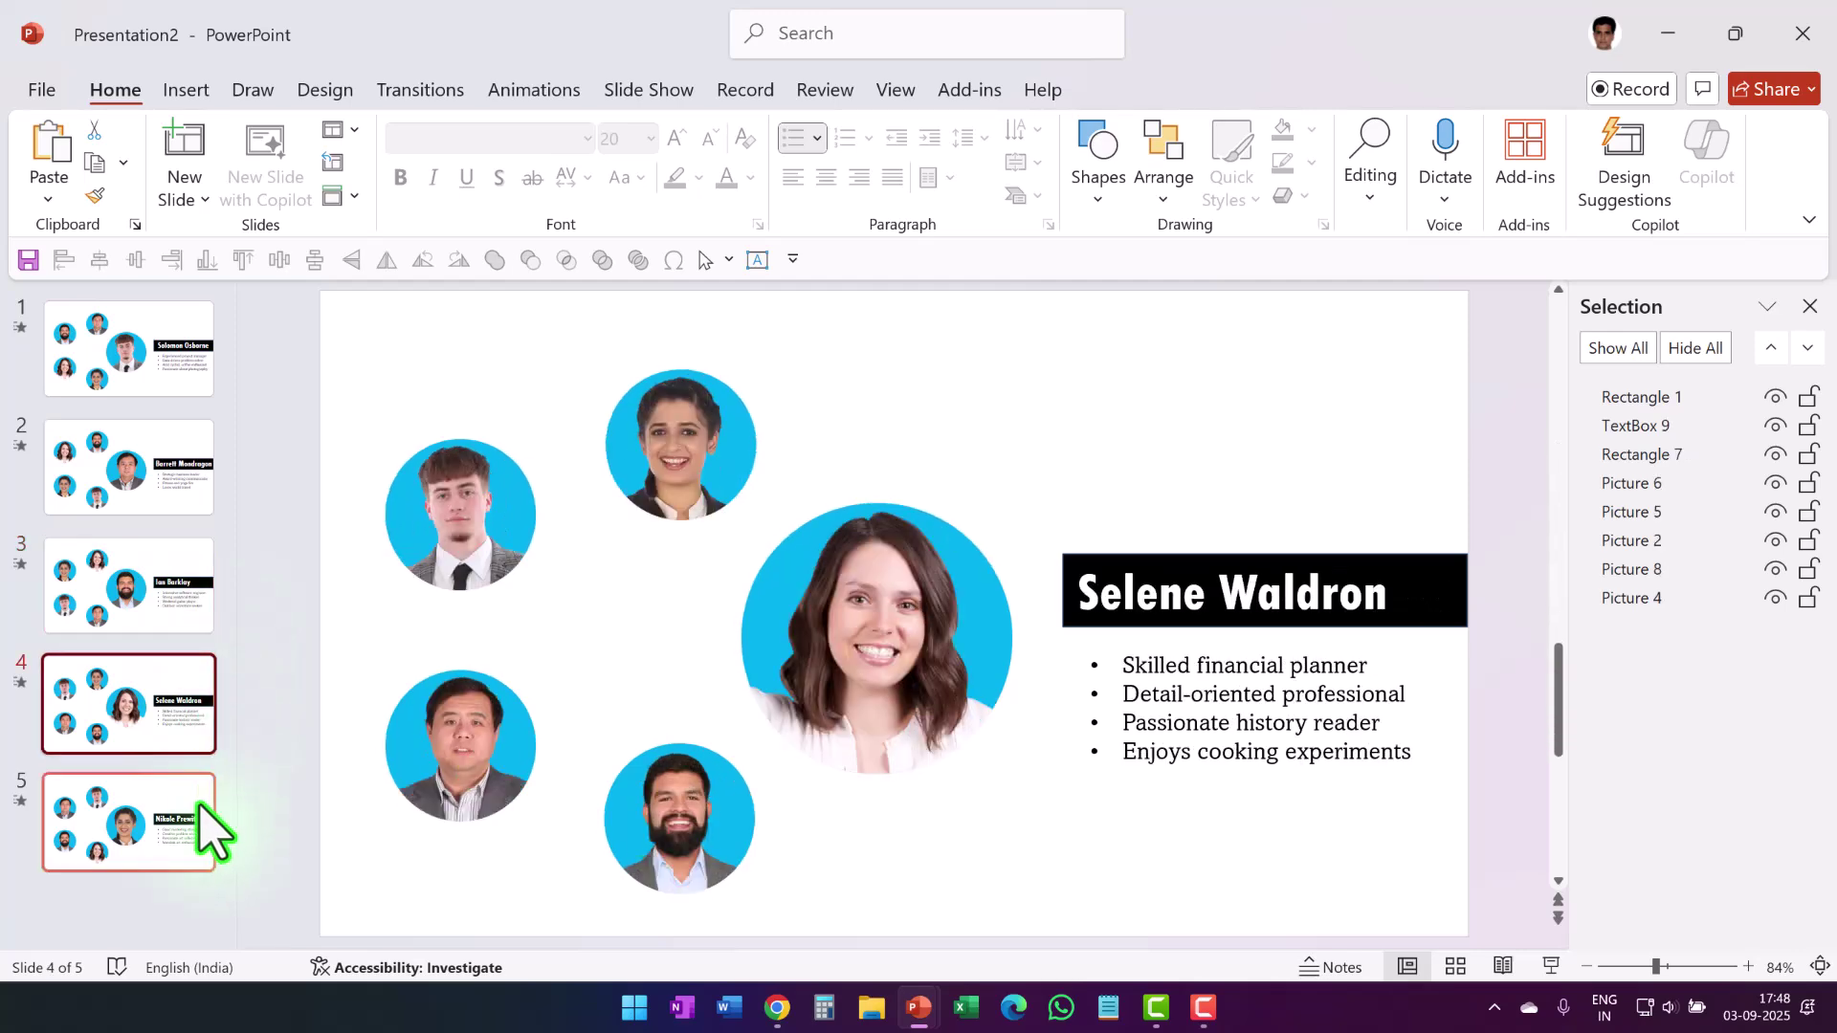
left_click(143, 378)
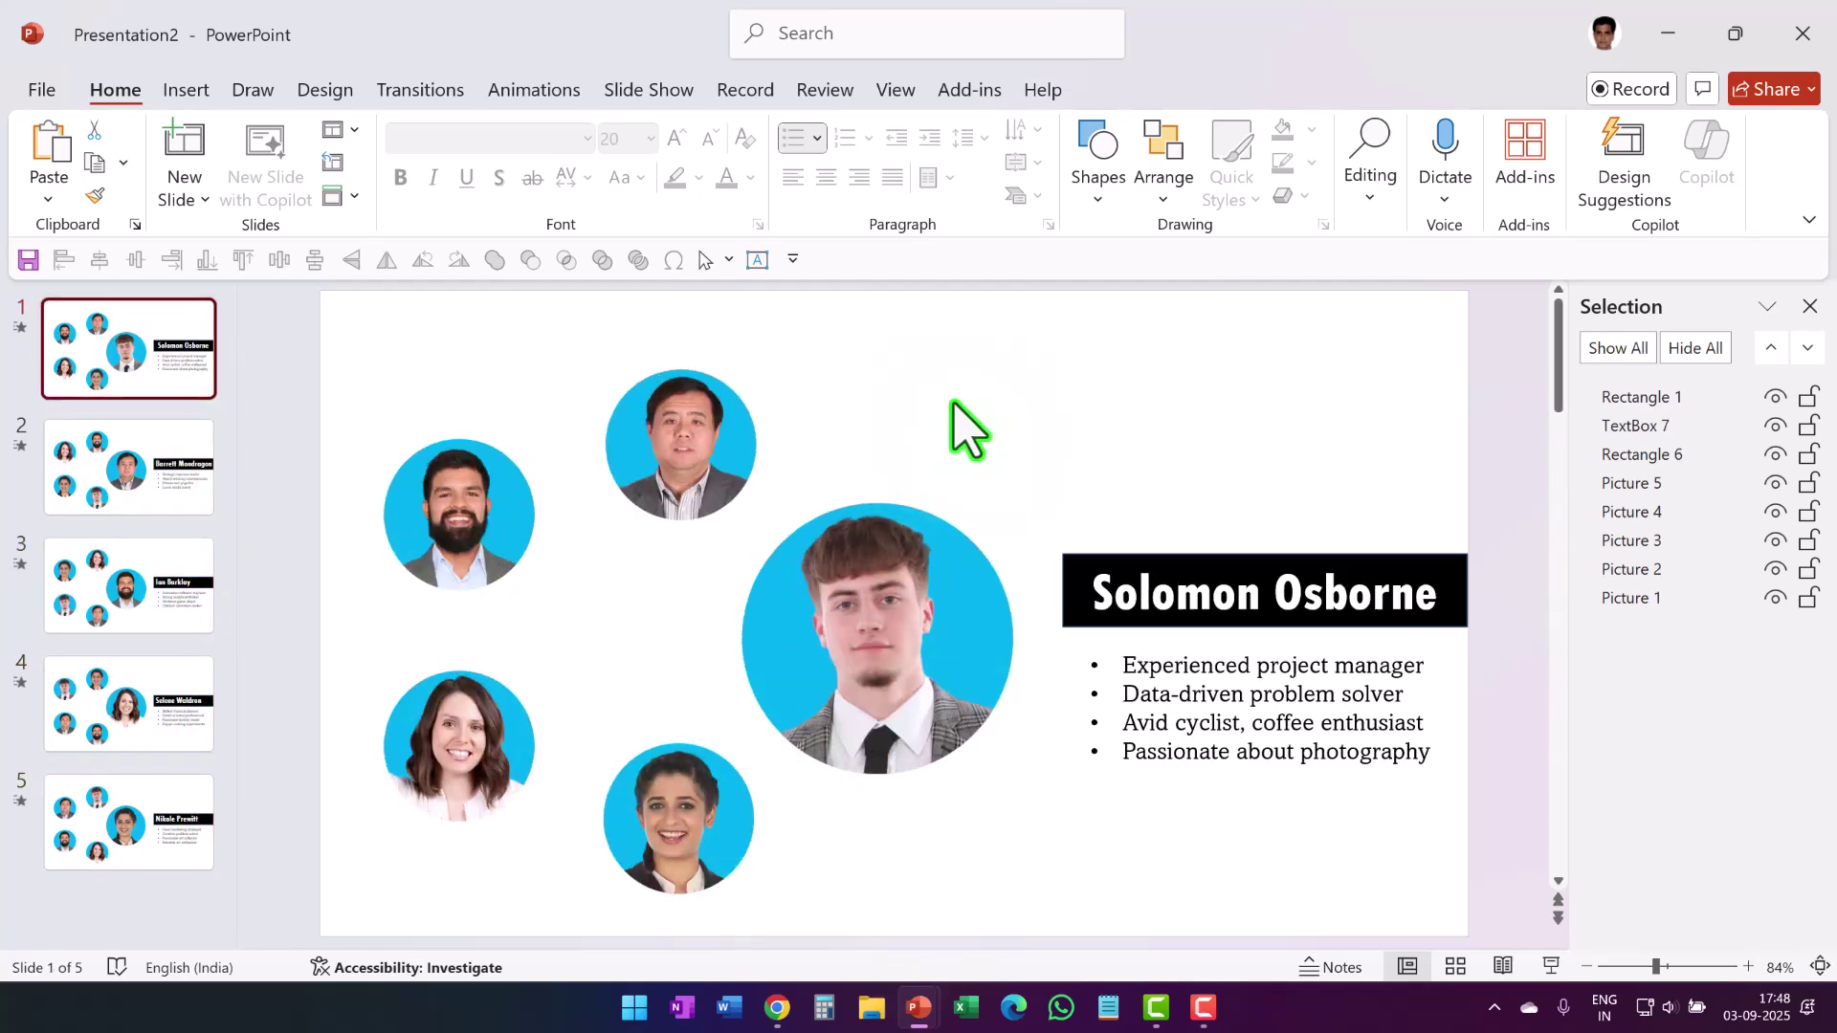
right_click(985, 409)
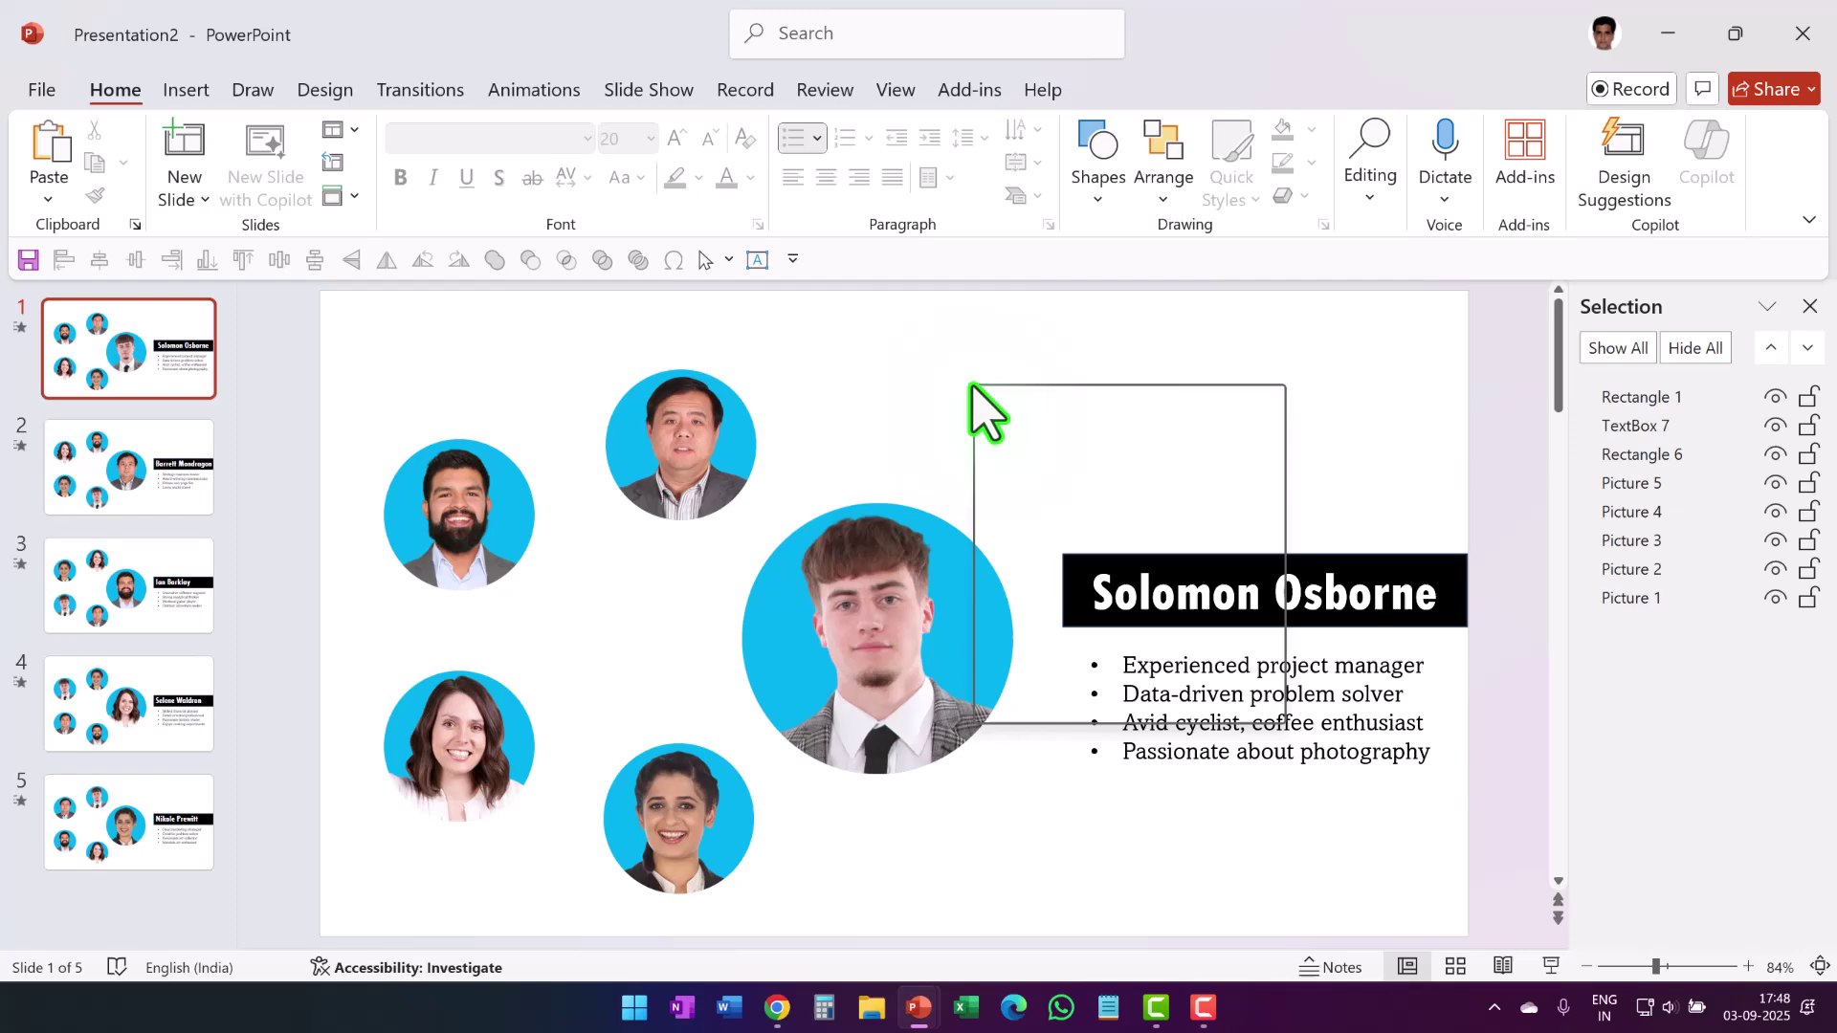
Step: Give slide 1 a purple and slide 2 a cyan preset radial gradient background
left_click(1084, 668)
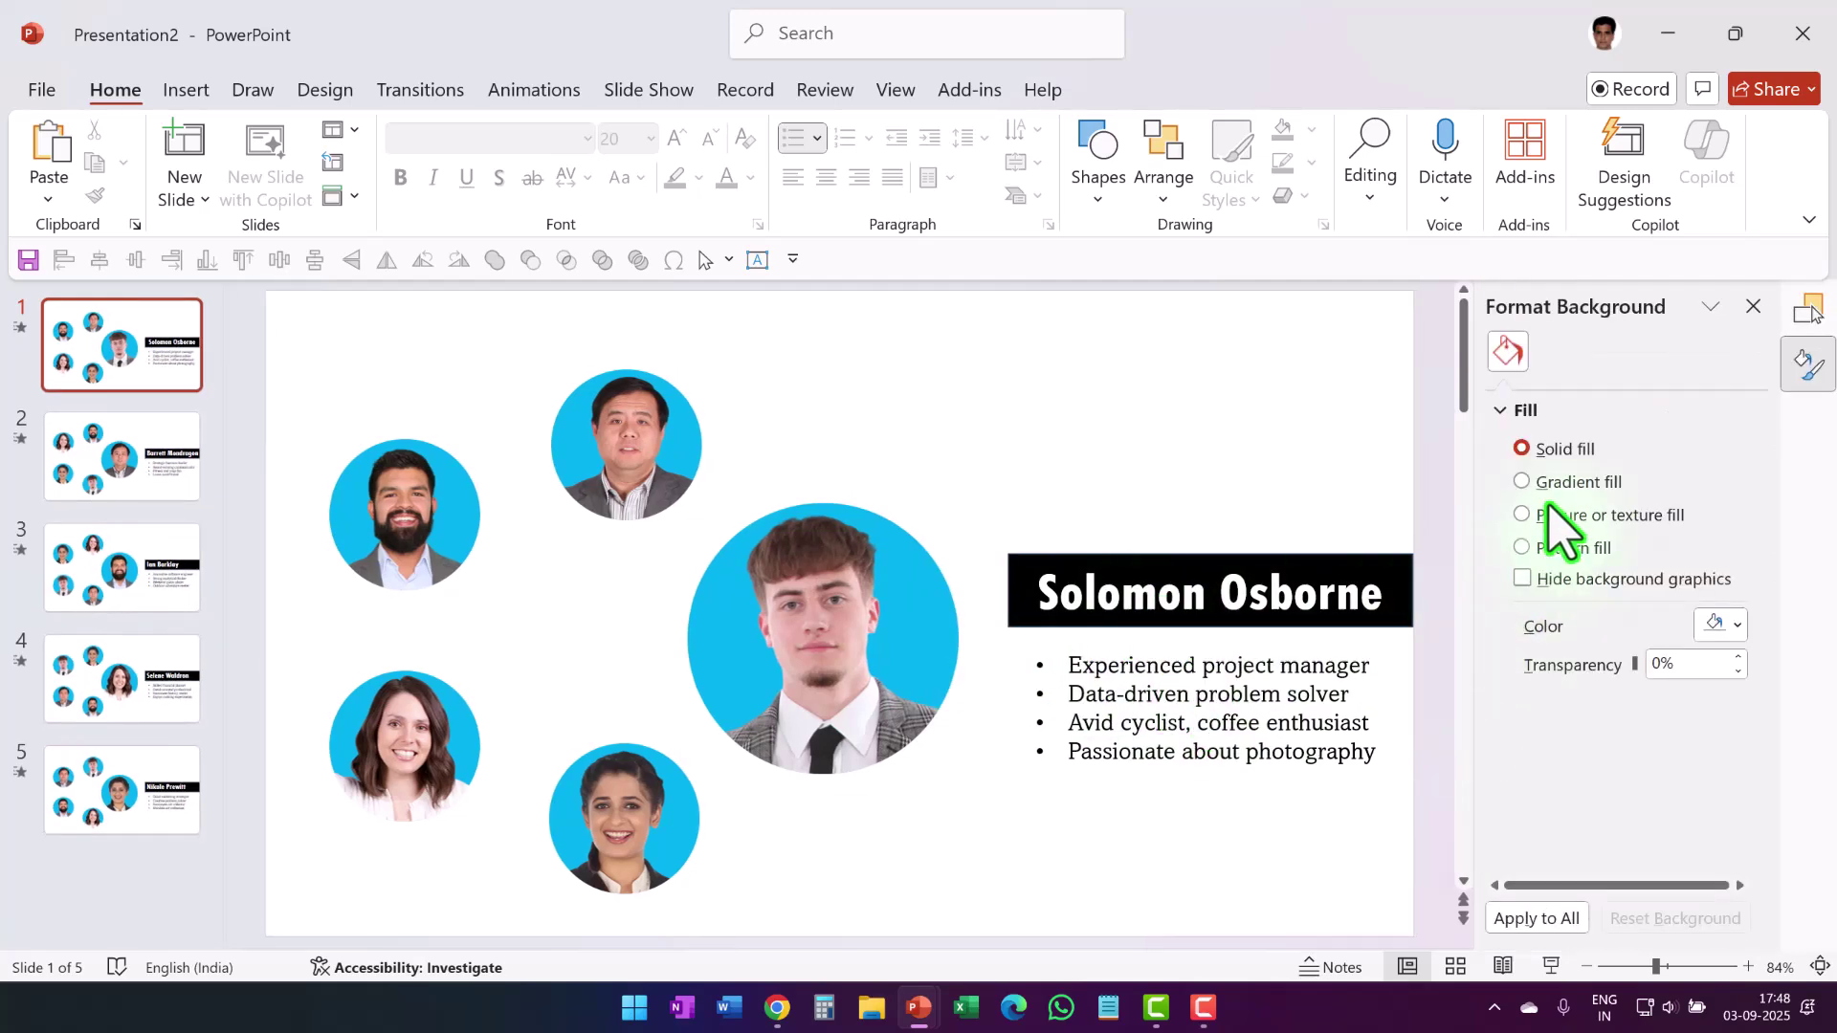
left_click(1552, 484)
left_click(1732, 628)
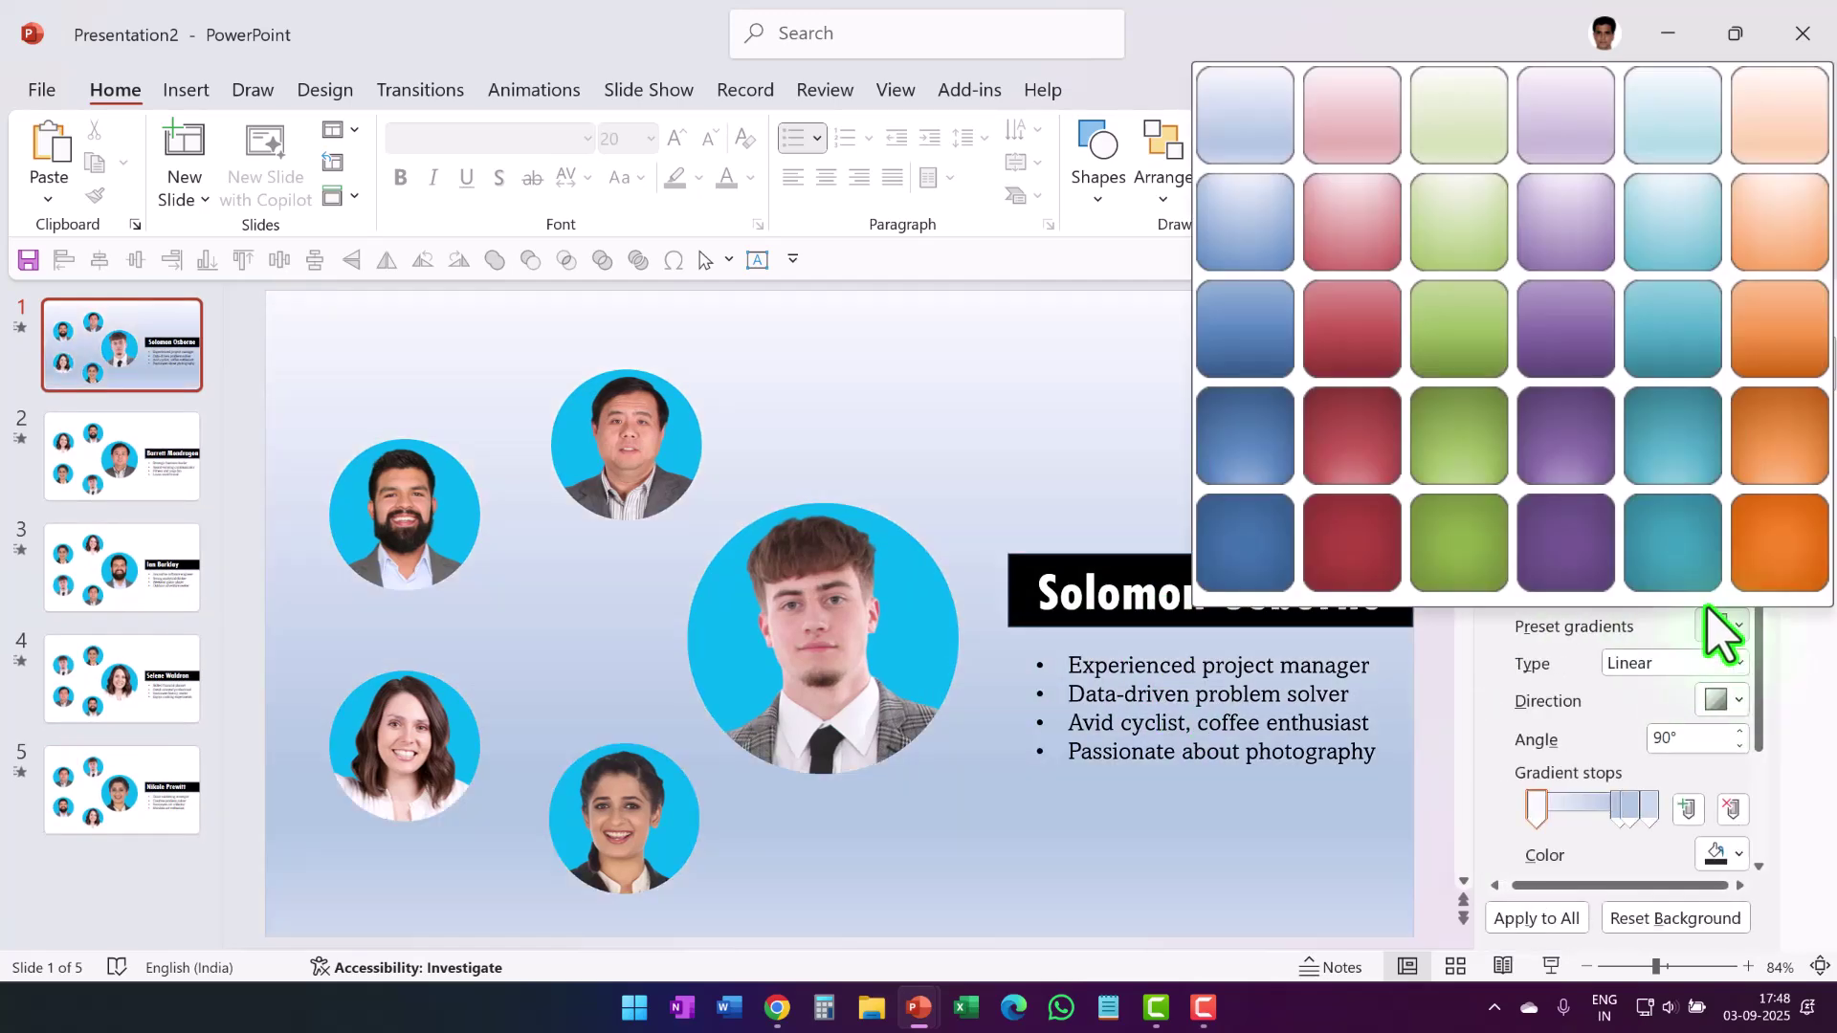
left_click(1552, 247)
key("Page_Down")
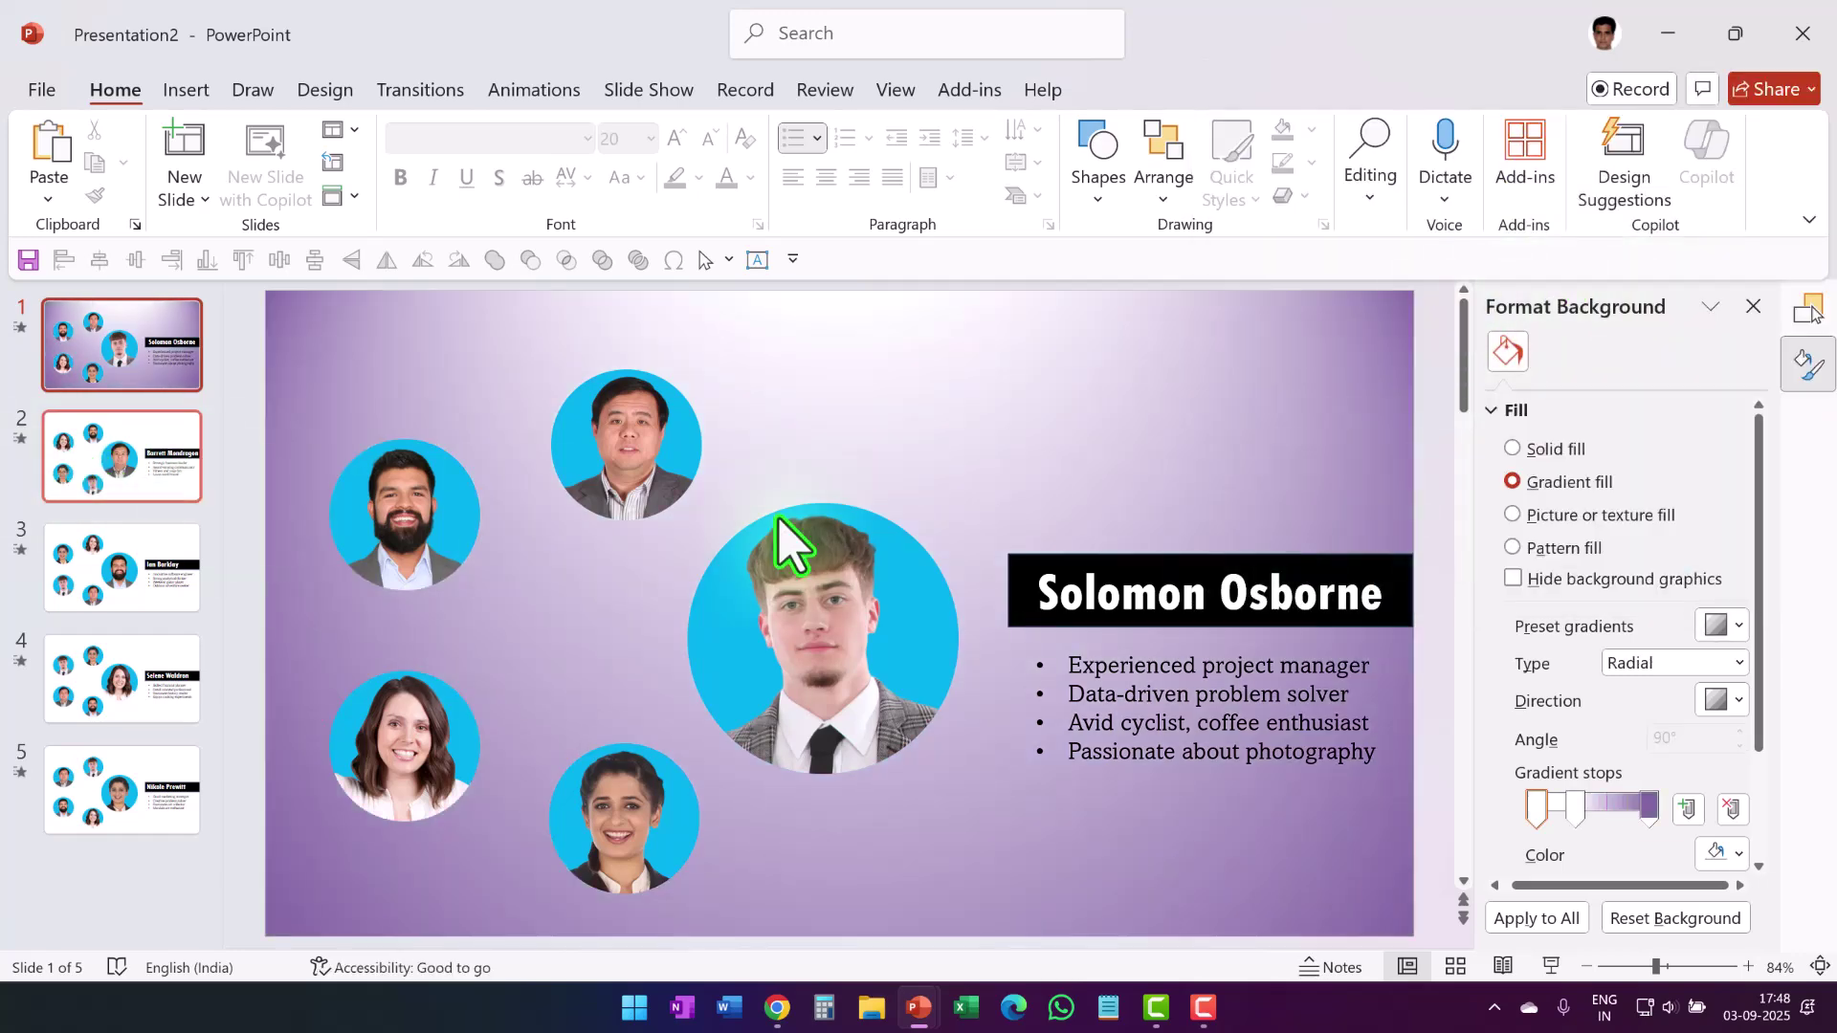
left_click(1732, 628)
left_click(1658, 273)
Step: Give slide 3 an orange and slide 4 a green preset radial gradient background
key("Page_Down")
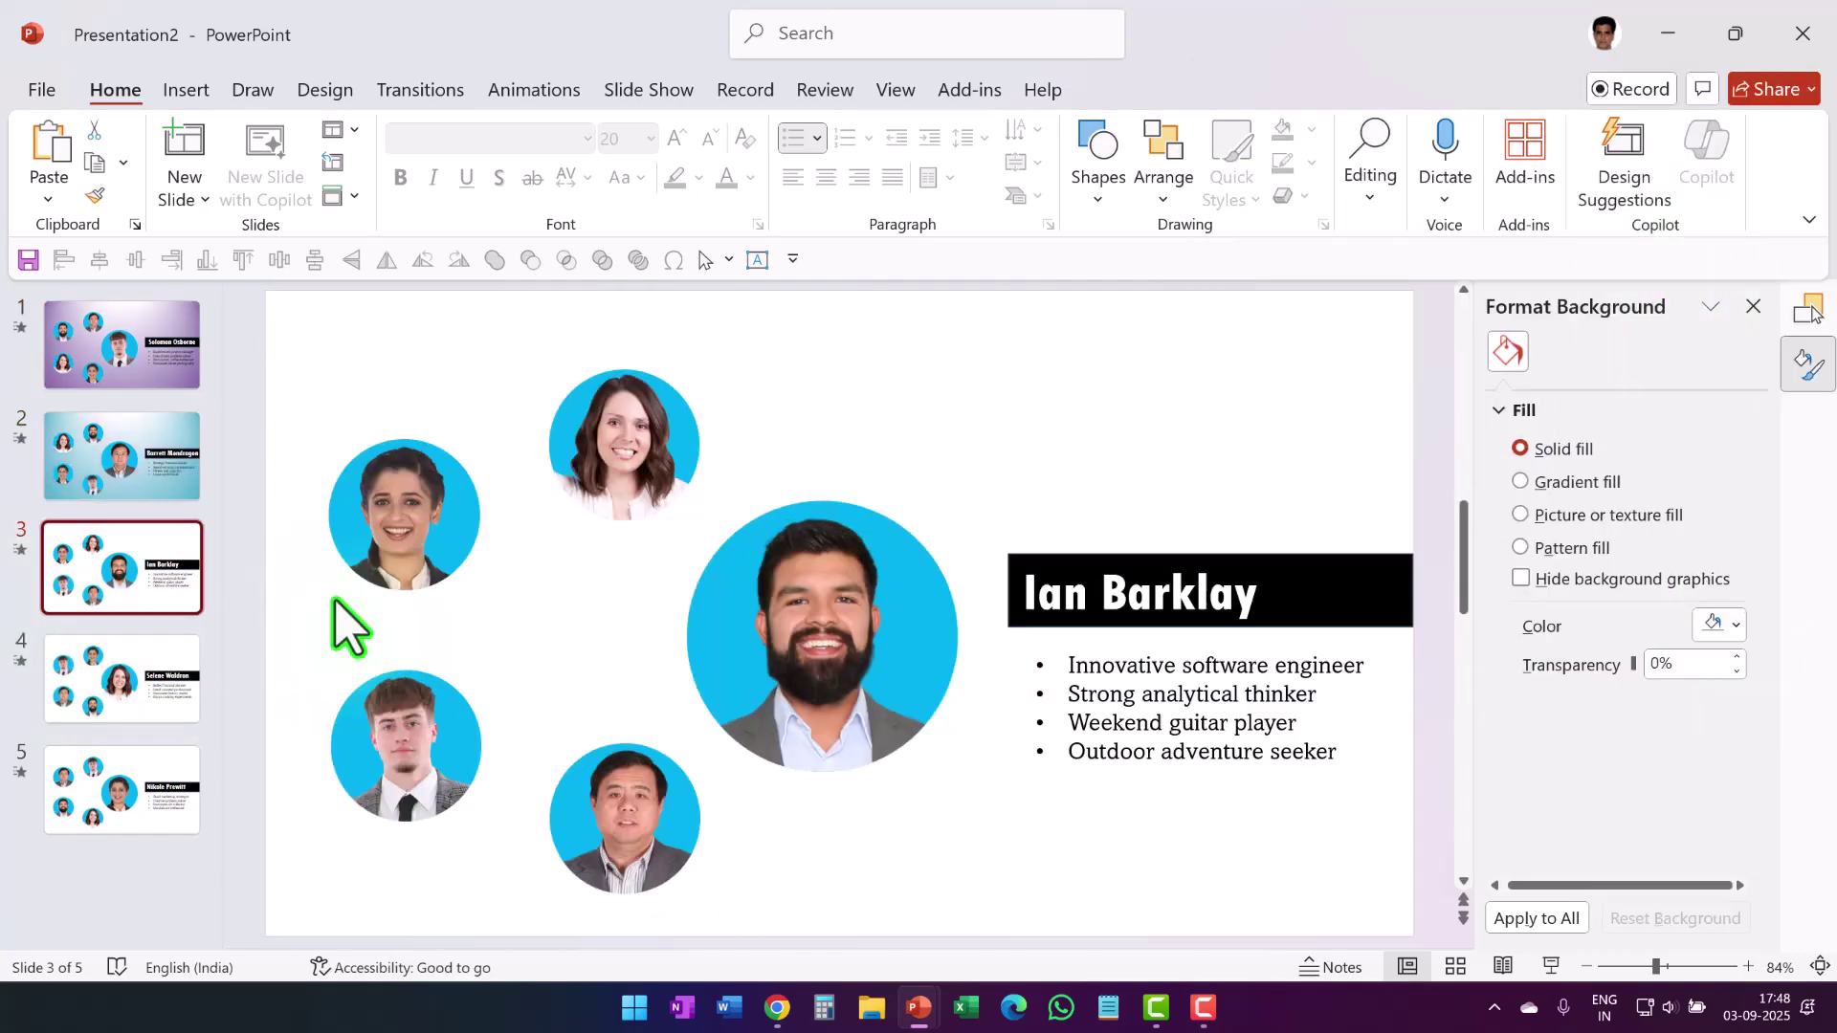
left_click(1574, 483)
left_click(1732, 628)
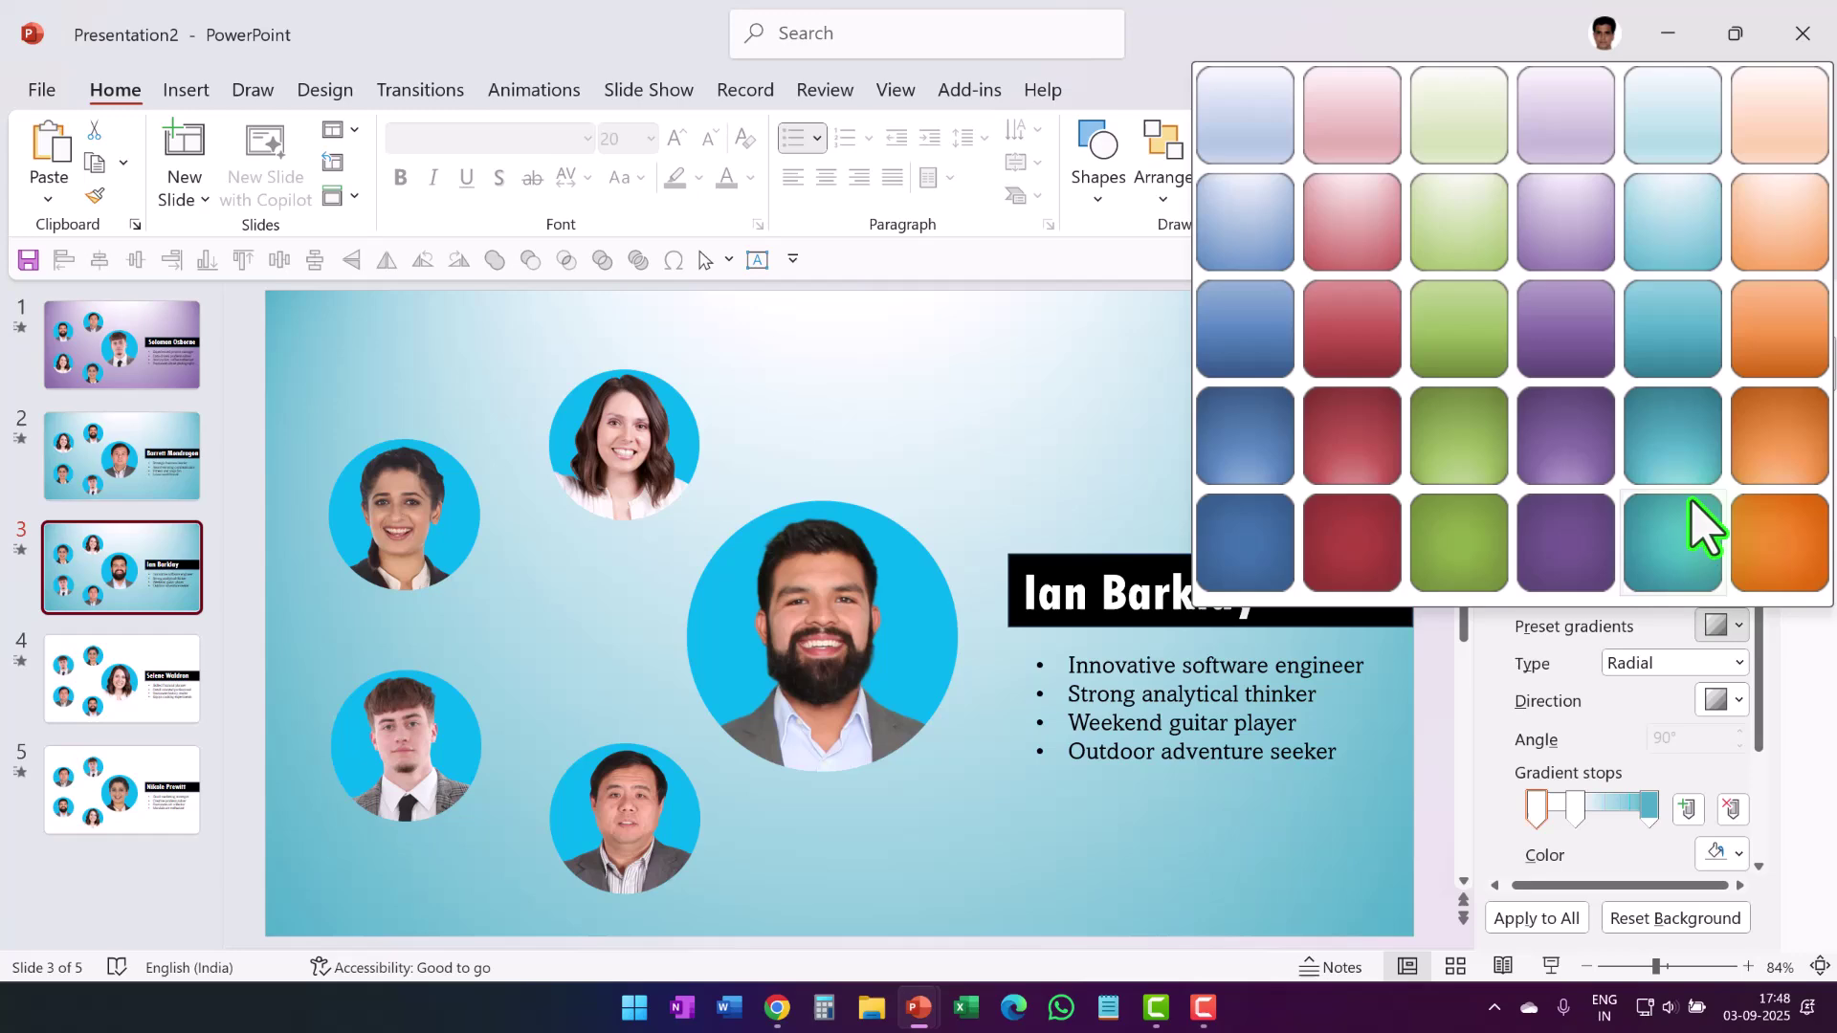
left_click(1776, 278)
key("Page_Down")
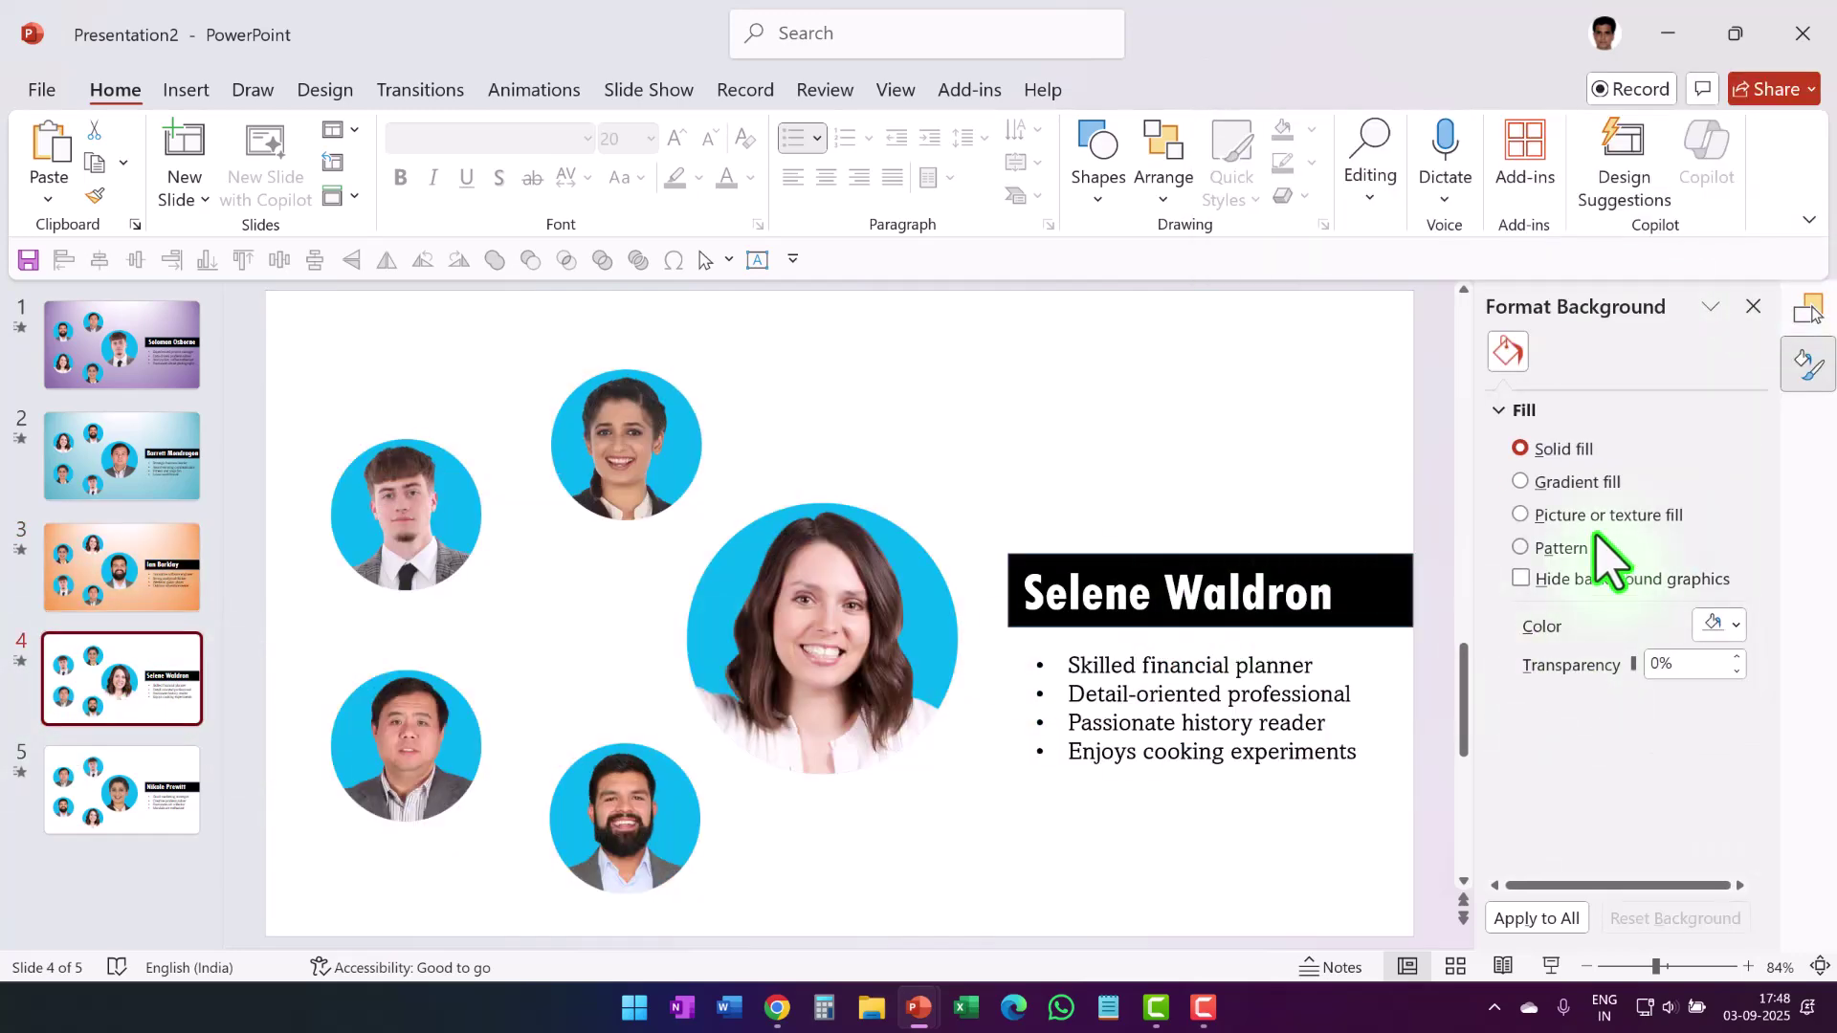
left_click(1574, 484)
left_click(1732, 628)
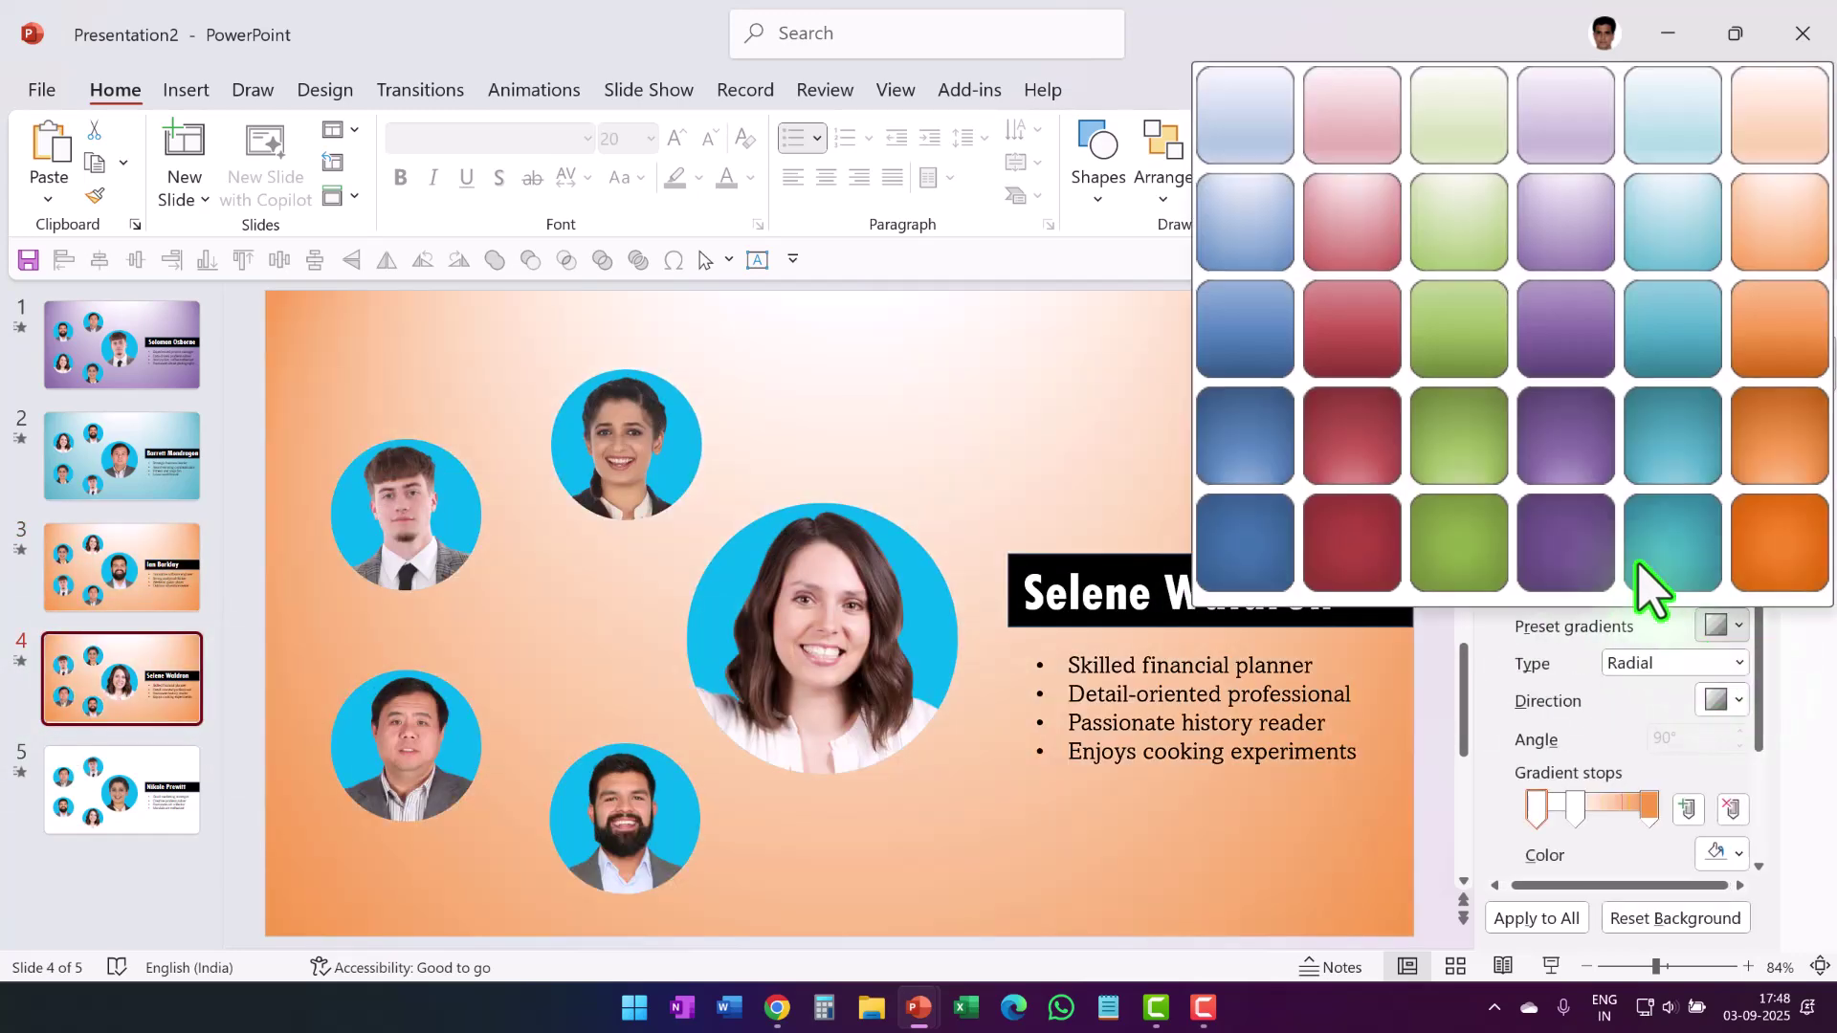
left_click(1432, 273)
Step: Give slide 5 a blue radial gradient background, then run the slide show from slide 1
left_click(90, 787)
left_click(1574, 483)
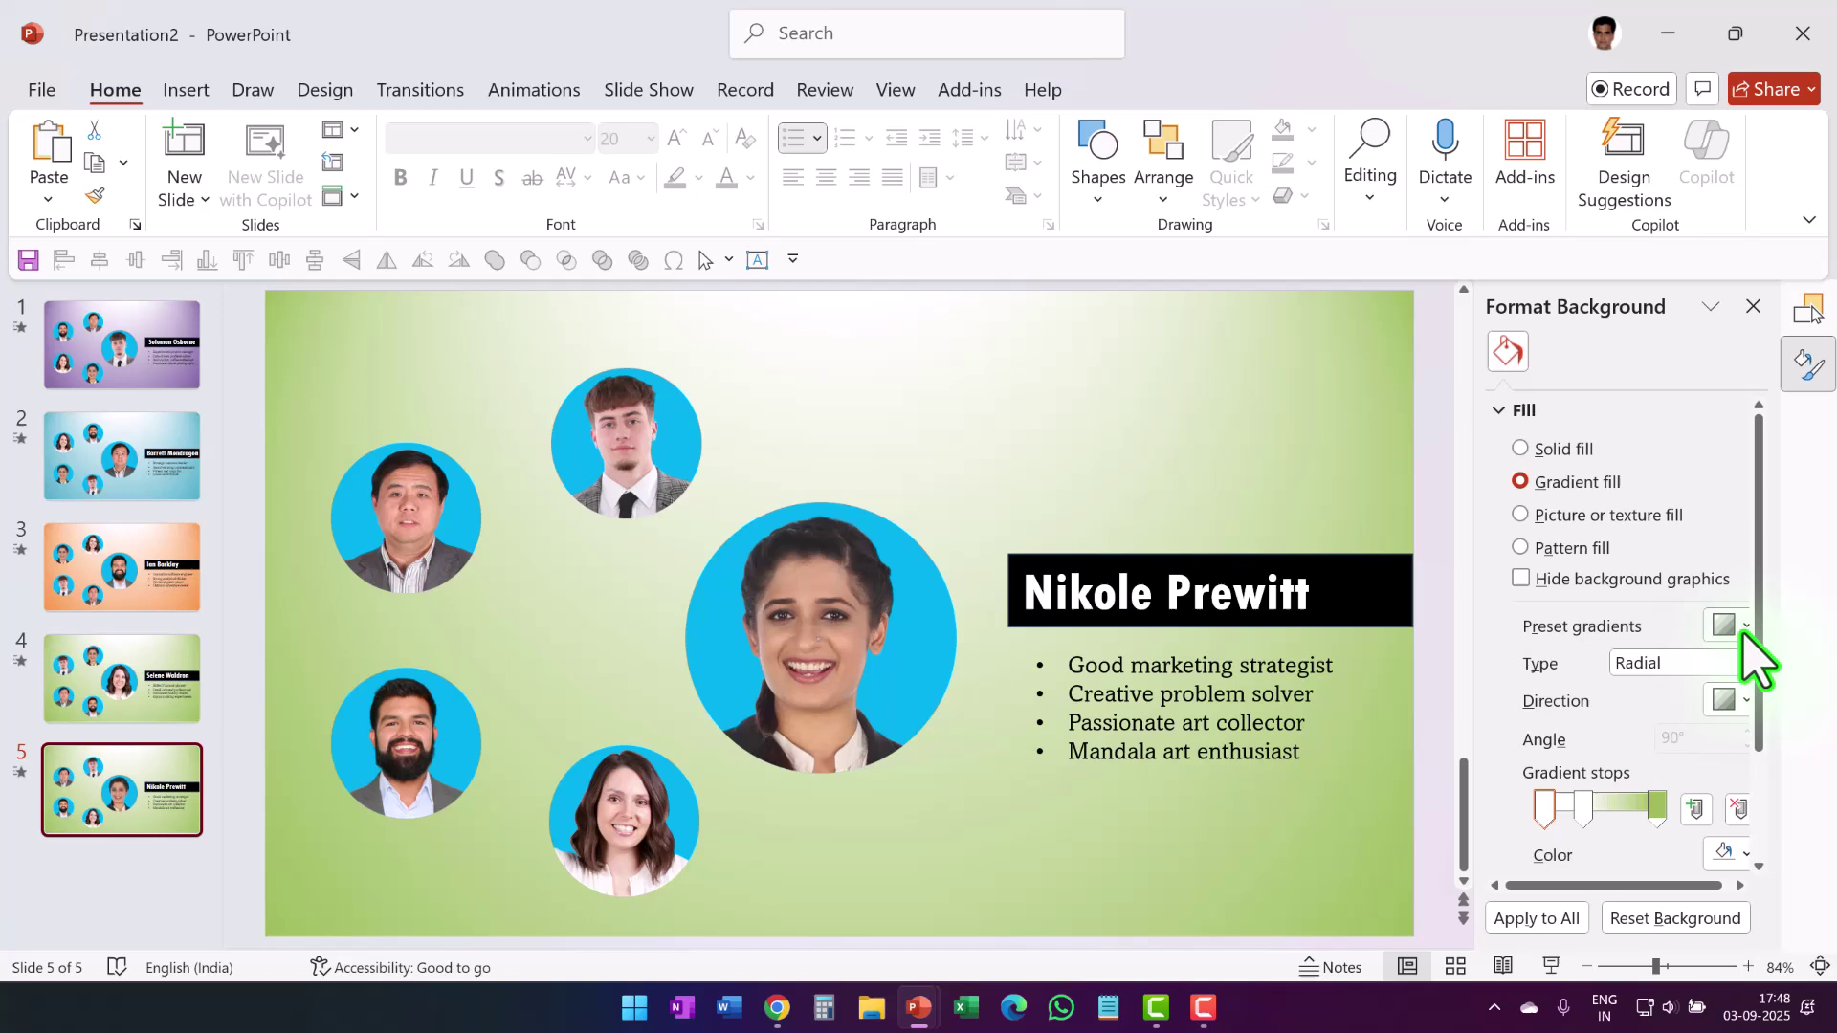
left_click(1734, 628)
left_click(1244, 306)
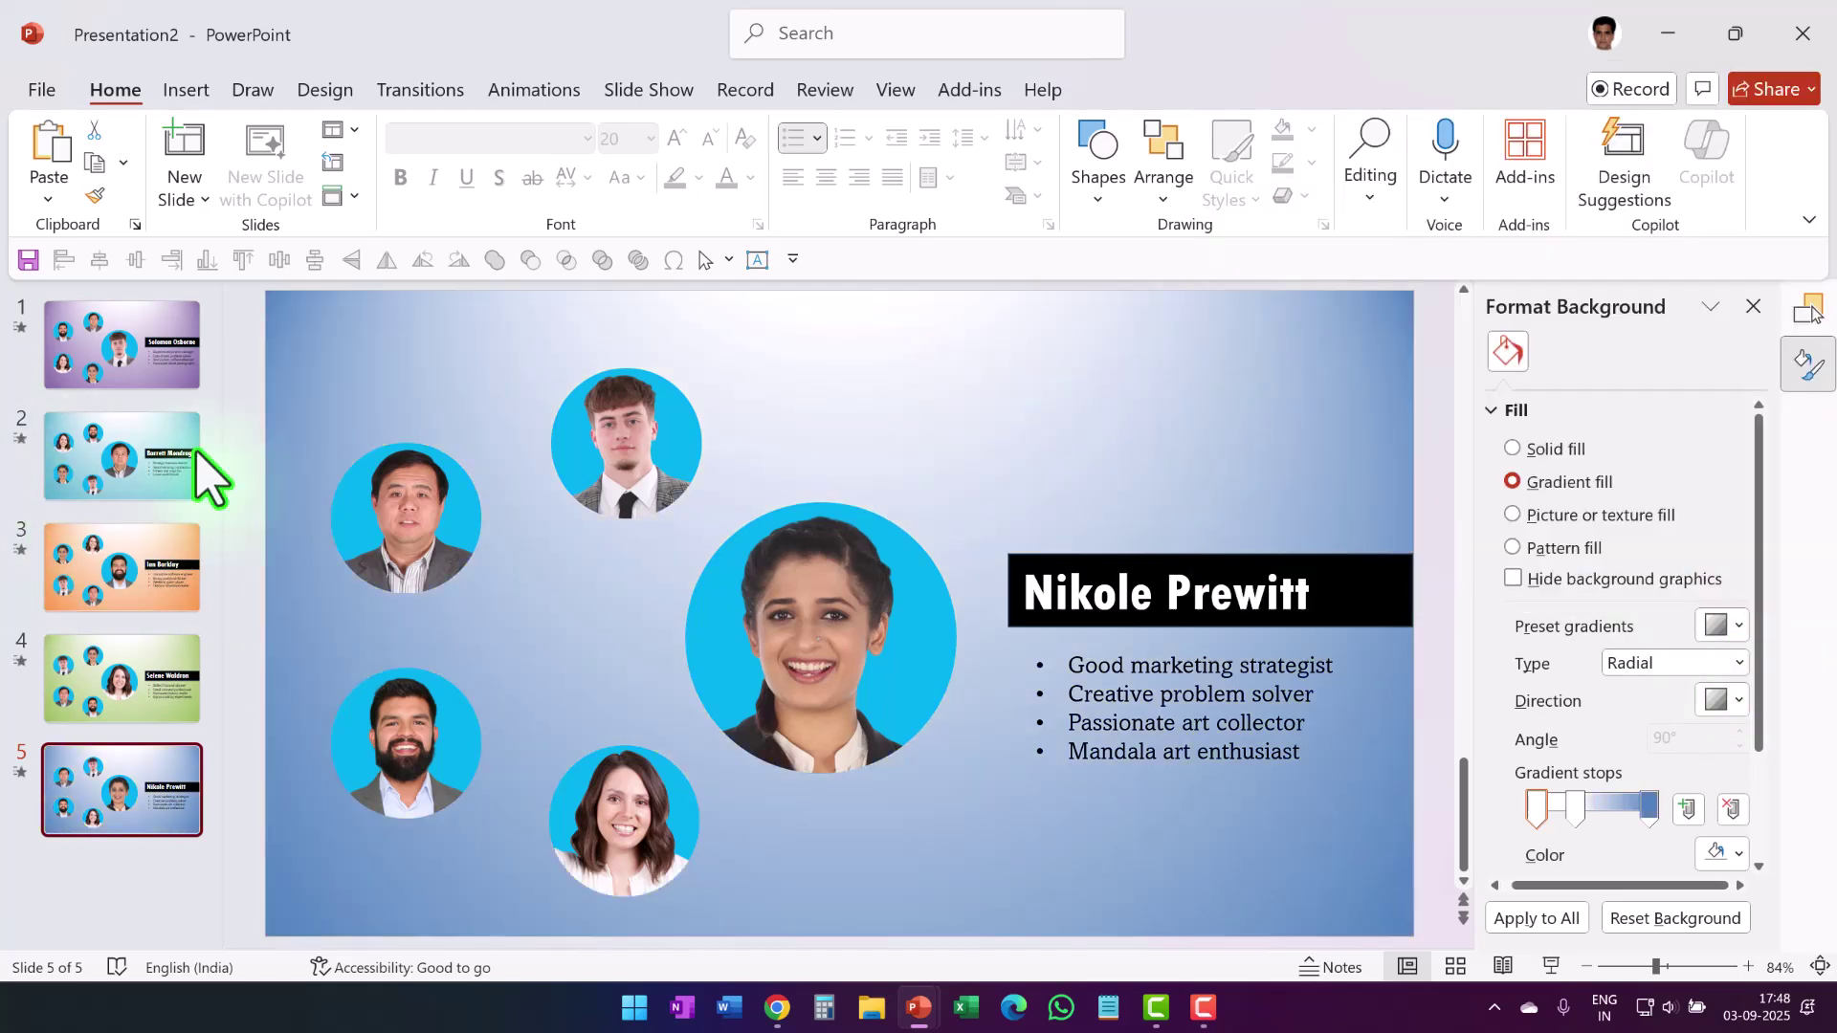
left_click(121, 358)
left_click(1551, 967)
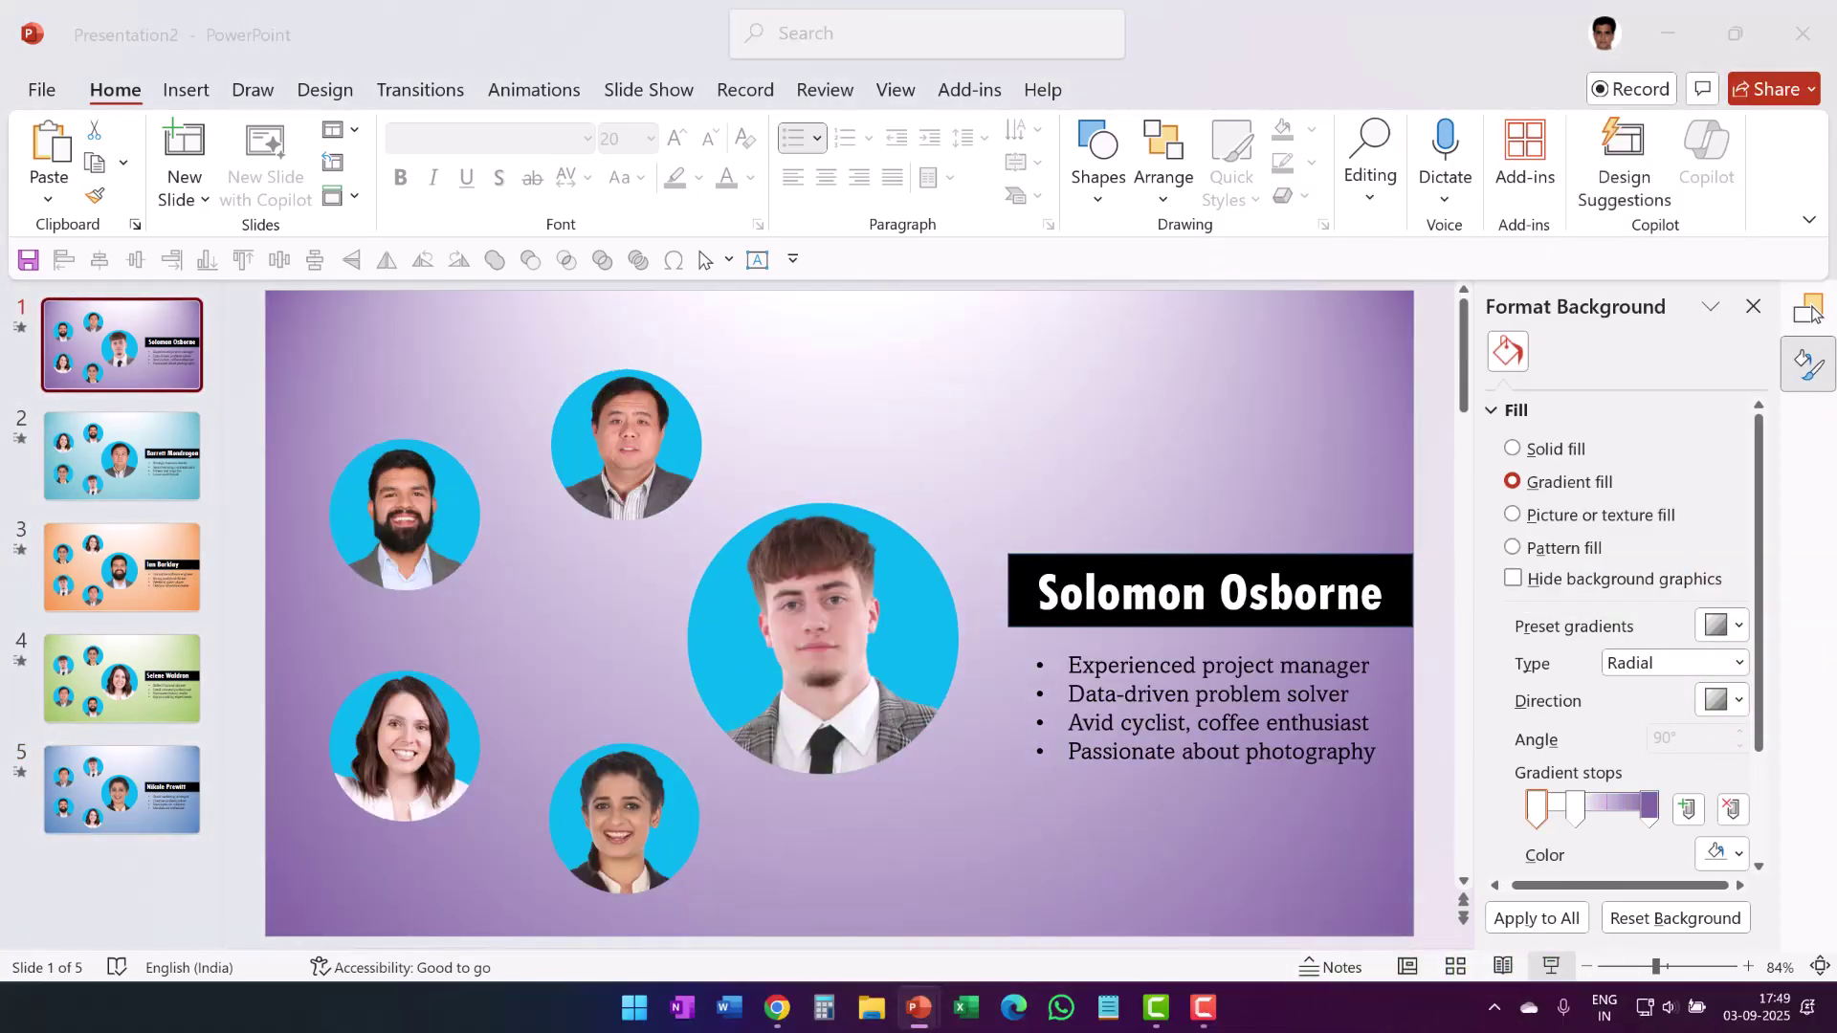